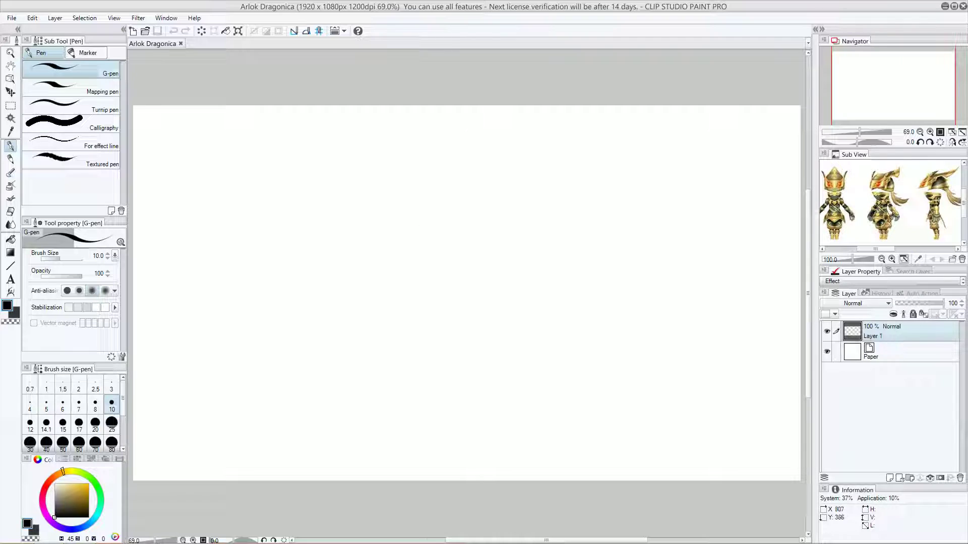
- Sketch the helmet's outer outline with the G-pen, including the pointed front spike, the swept-back crest and the lower rim
drag(395, 213, 456, 152)
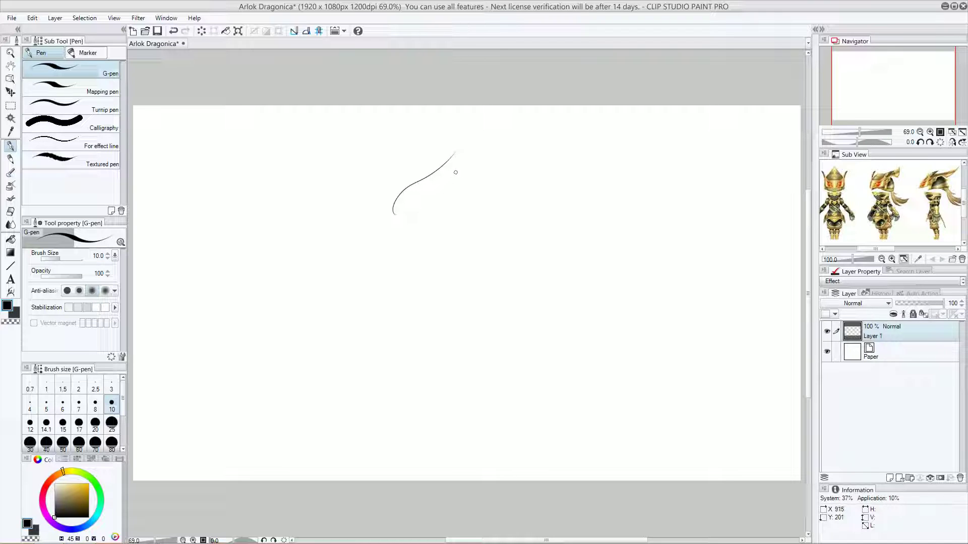
mouse_move(427, 177)
mouse_down()
mouse_move(590, 153)
mouse_move(554, 203)
mouse_move(448, 207)
mouse_move(512, 240)
mouse_move(505, 229)
mouse_move(508, 287)
mouse_move(392, 256)
mouse_move(337, 288)
mouse_move(381, 218)
mouse_move(396, 166)
mouse_up()
mouse_move(367, 239)
mouse_down()
mouse_move(419, 136)
mouse_move(450, 159)
mouse_move(442, 171)
mouse_up()
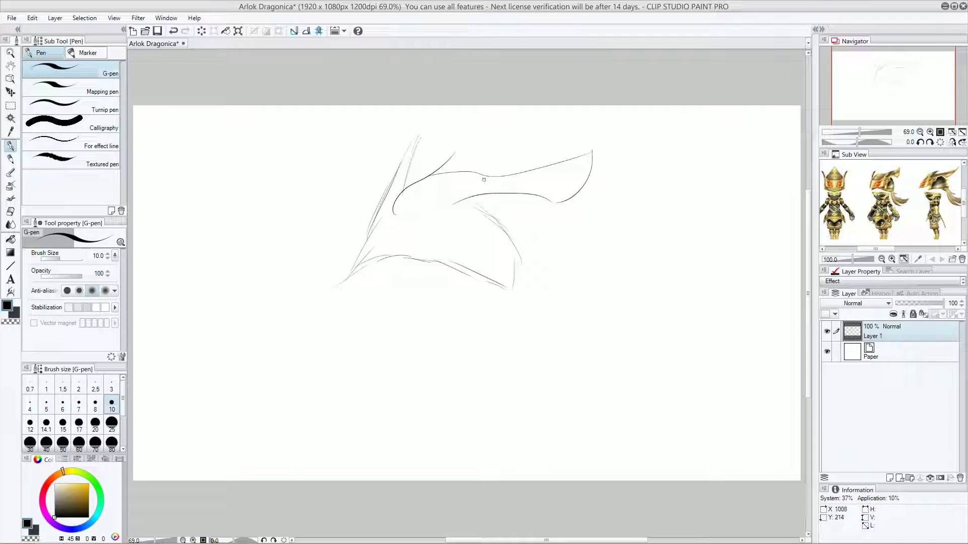
- Add the helmet's brow line, inner lower rim and side panel lines beneath the crest
mouse_move(384, 221)
mouse_down()
mouse_move(449, 211)
mouse_move(485, 190)
mouse_up()
mouse_move(453, 223)
mouse_down()
mouse_move(496, 214)
mouse_move(491, 255)
mouse_up()
mouse_move(493, 217)
mouse_down()
mouse_move(483, 281)
mouse_move(471, 241)
mouse_move(490, 257)
mouse_move(473, 270)
mouse_move(480, 277)
mouse_move(466, 257)
mouse_move(426, 250)
mouse_move(398, 260)
mouse_move(411, 231)
mouse_move(450, 222)
mouse_up()
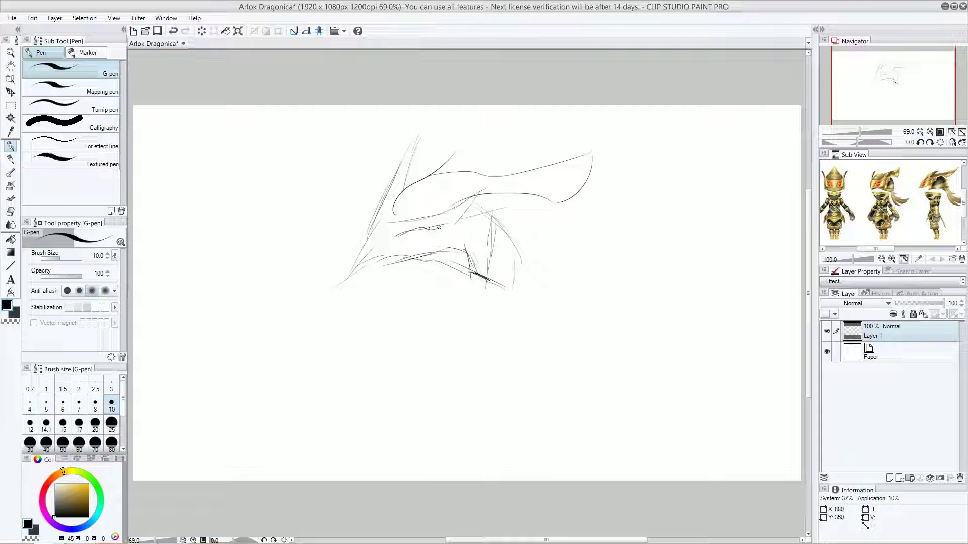
- Draw the narrow visor slits on the helmet front and small detail marks along its front edge
key(ctrl+a)
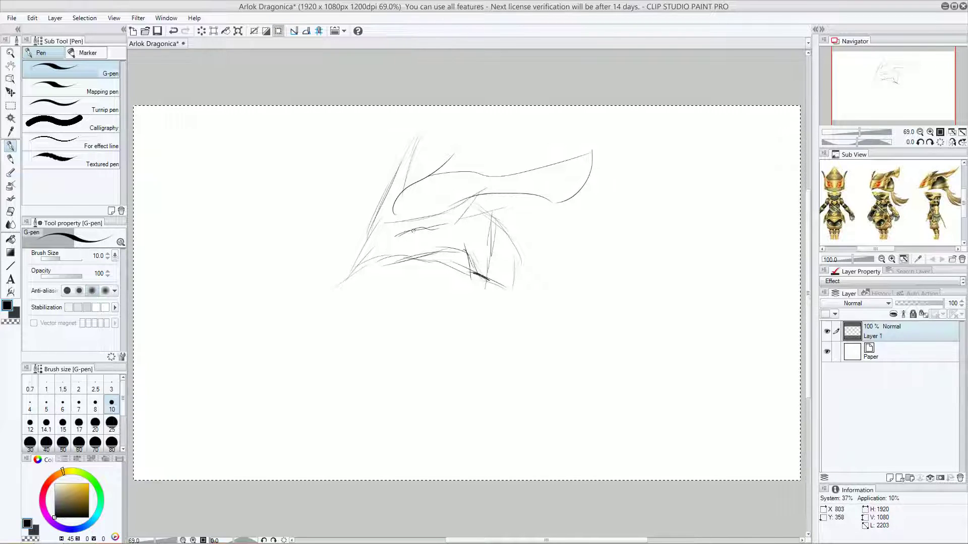
key(ctrl+z)
key(ctrl+z)
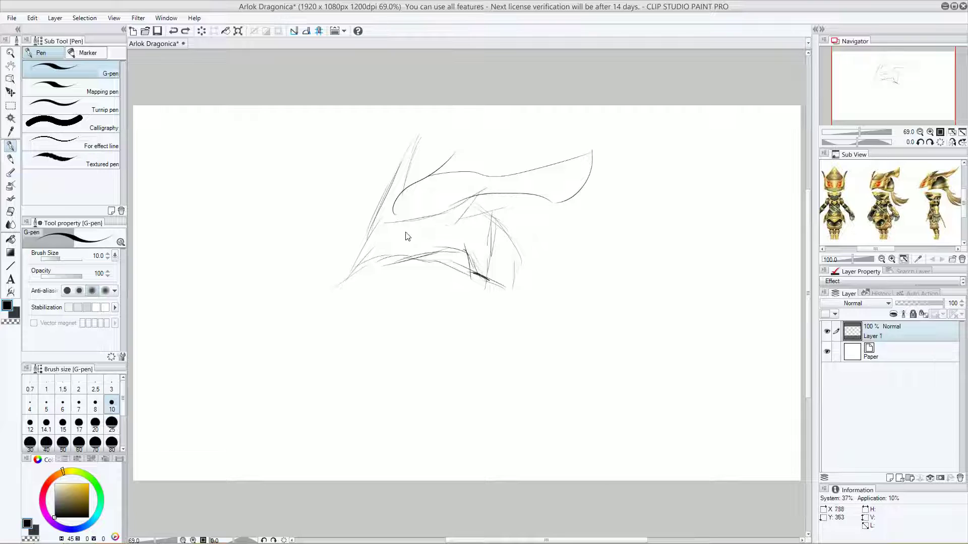
mouse_move(401, 237)
mouse_down()
mouse_move(448, 222)
mouse_move(409, 247)
mouse_up()
key(ctrl+z)
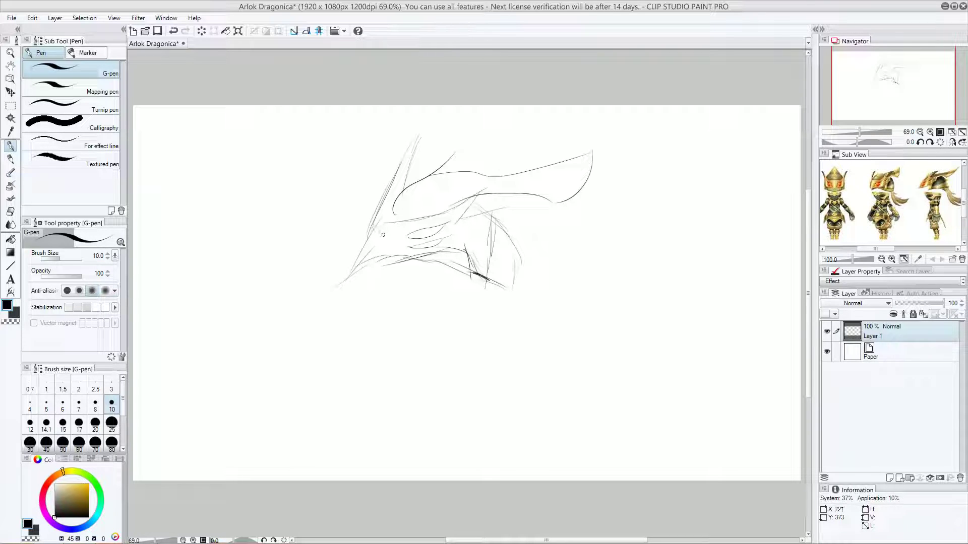
mouse_move(373, 247)
mouse_down()
mouse_move(364, 245)
mouse_move(372, 246)
mouse_up()
- Sketch the long flowing scarf tail with pointed ends sweeping down and back from behind the helmet
drag(516, 277, 560, 303)
mouse_move(561, 304)
mouse_down()
mouse_move(527, 303)
mouse_move(553, 345)
mouse_up()
mouse_move(526, 301)
mouse_down()
mouse_move(573, 350)
mouse_move(607, 346)
mouse_move(624, 378)
mouse_move(694, 378)
mouse_up()
mouse_move(678, 381)
mouse_down()
mouse_move(598, 401)
mouse_move(547, 390)
mouse_move(518, 369)
mouse_up()
mouse_move(533, 396)
mouse_down()
mouse_move(557, 421)
mouse_move(499, 380)
mouse_move(486, 328)
mouse_up()
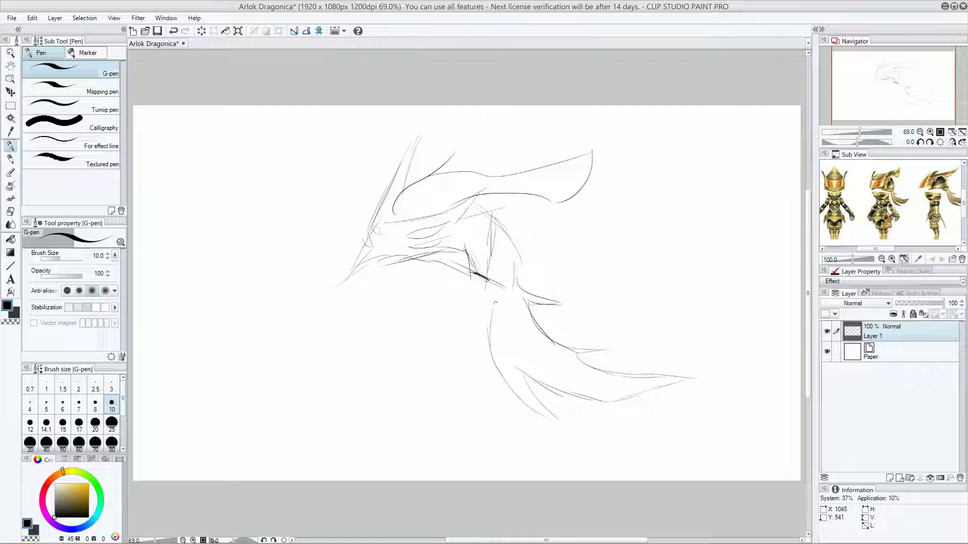
- Outline the mask covering the lower face, with a curved upper edge and a rounded chin
drag(497, 294, 493, 317)
mouse_move(341, 313)
mouse_down()
mouse_move(378, 329)
mouse_move(476, 311)
mouse_up()
drag(418, 332, 492, 314)
mouse_move(344, 316)
mouse_down()
mouse_move(338, 358)
mouse_move(377, 405)
mouse_move(491, 363)
mouse_up()
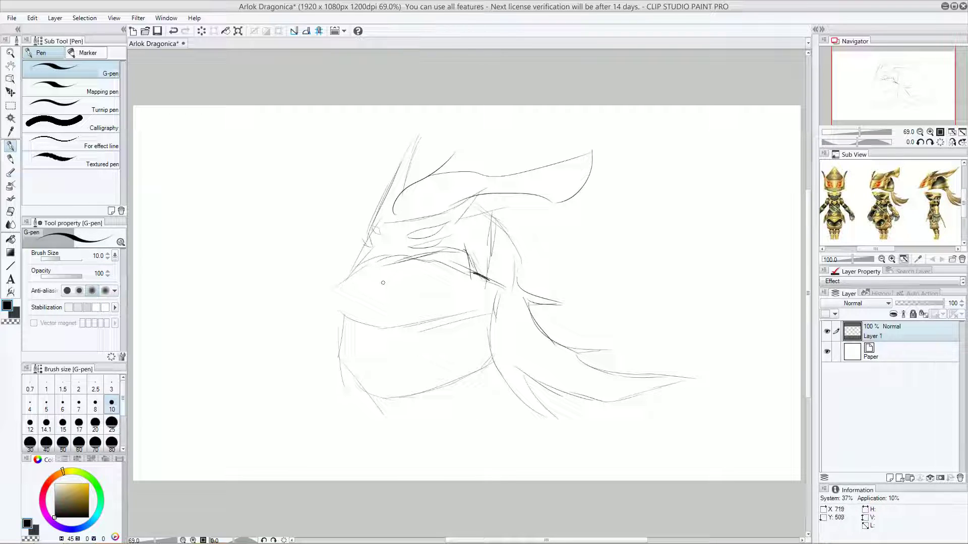
drag(362, 264, 340, 315)
mouse_move(358, 295)
mouse_down()
mouse_move(394, 277)
mouse_move(397, 294)
mouse_move(349, 298)
mouse_move(388, 288)
mouse_move(357, 297)
mouse_up()
key(ctrl+z)
key(ctrl+z)
key(ctrl+z)
key(ctrl+z)
key(ctrl+z)
mouse_move(416, 300)
mouse_down()
mouse_move(430, 283)
mouse_move(442, 301)
mouse_up()
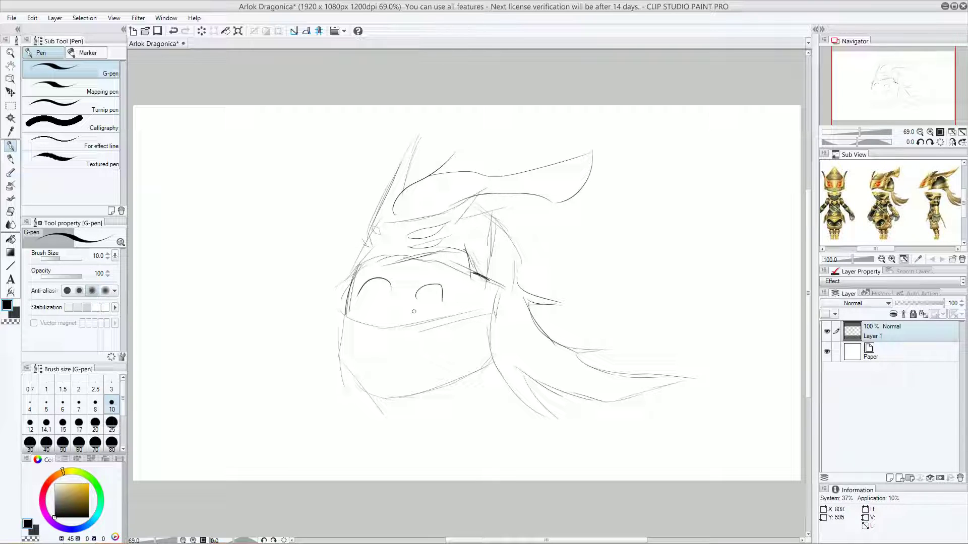
key(ctrl+z)
key(ctrl+z)
key(ctrl+z)
key(ctrl+z)
key(ctrl+z)
drag(356, 269, 343, 329)
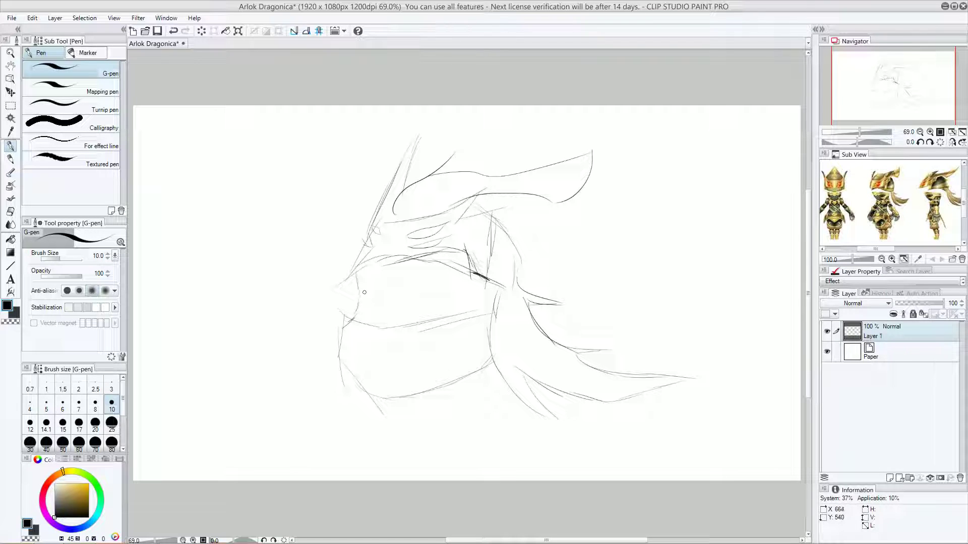
key(ctrl+z)
key(ctrl+z)
- Draw the side of the face, two arched eyes and loose hair strands between the helmet rim and the mask
drag(354, 305, 354, 321)
drag(361, 272, 356, 320)
drag(403, 300, 426, 302)
mouse_move(377, 283)
mouse_down()
mouse_move(414, 266)
mouse_move(397, 294)
mouse_move(427, 267)
mouse_move(422, 282)
mouse_move(448, 269)
mouse_move(435, 292)
mouse_move(443, 271)
mouse_move(456, 280)
mouse_move(438, 314)
mouse_up()
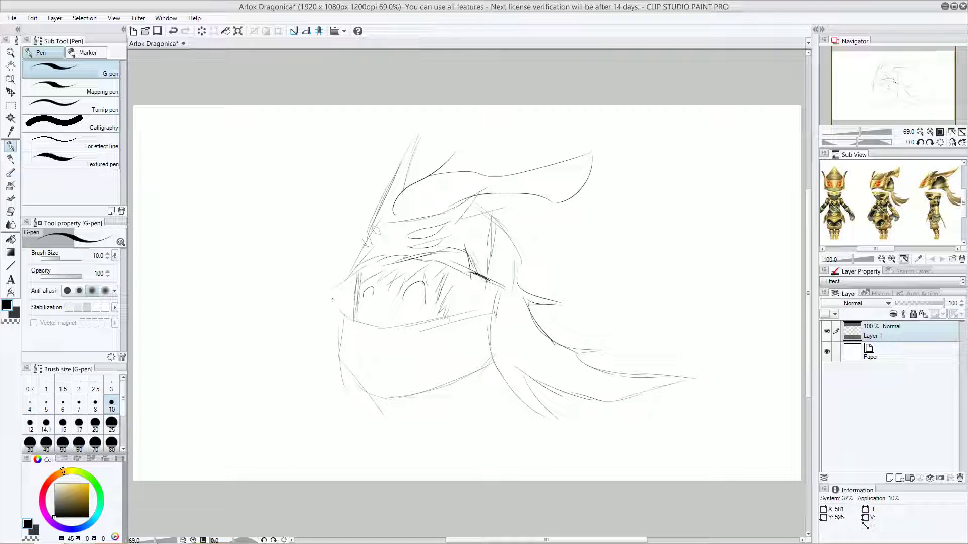
drag(352, 306, 351, 316)
mouse_move(331, 388)
mouse_down()
mouse_move(314, 454)
mouse_move(281, 500)
mouse_up()
mouse_move(504, 377)
mouse_down()
mouse_move(512, 419)
mouse_move(534, 434)
mouse_move(552, 480)
mouse_move(542, 480)
mouse_up()
drag(479, 452, 493, 482)
drag(374, 463, 366, 481)
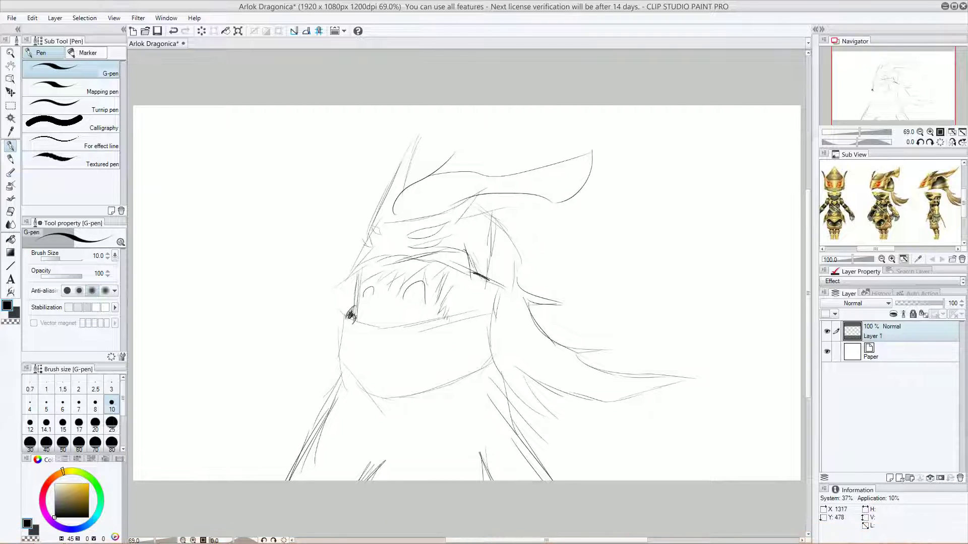
key(ctrl+z)
key(ctrl+z)
key(ctrl+z)
key(ctrl+z)
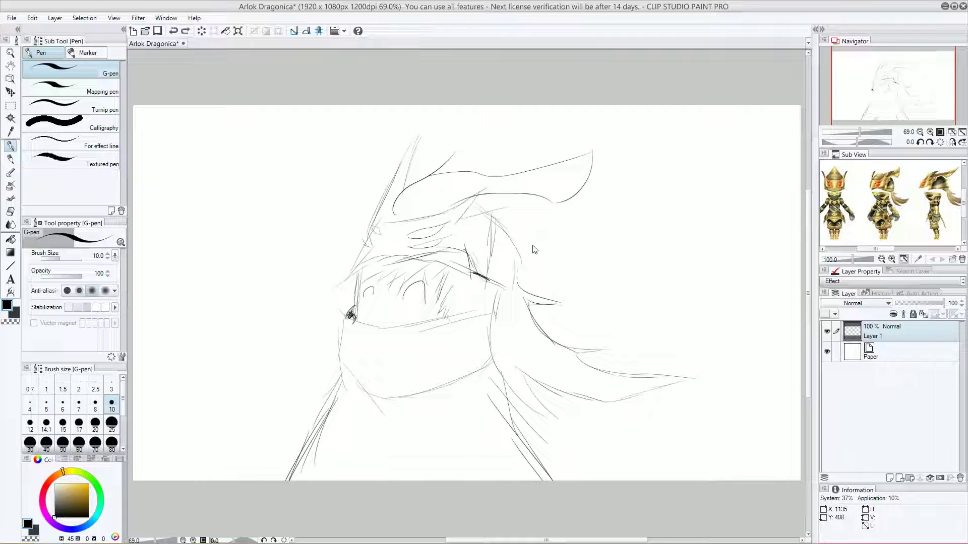
key(ctrl+z)
key(ctrl+z)
key(ctrl+z)
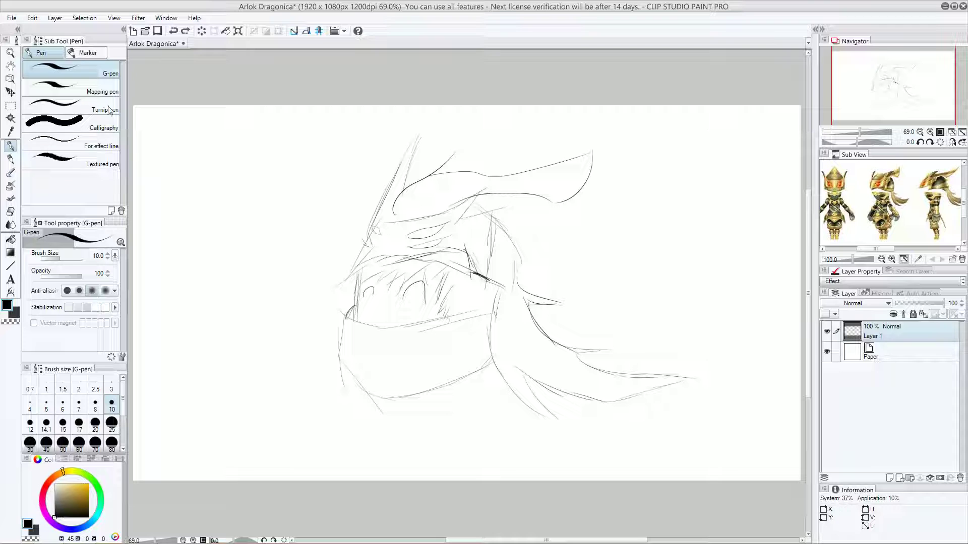
- Scale the whole head sketch down to 47% and place it in the upper middle of the canvas
click(11, 105)
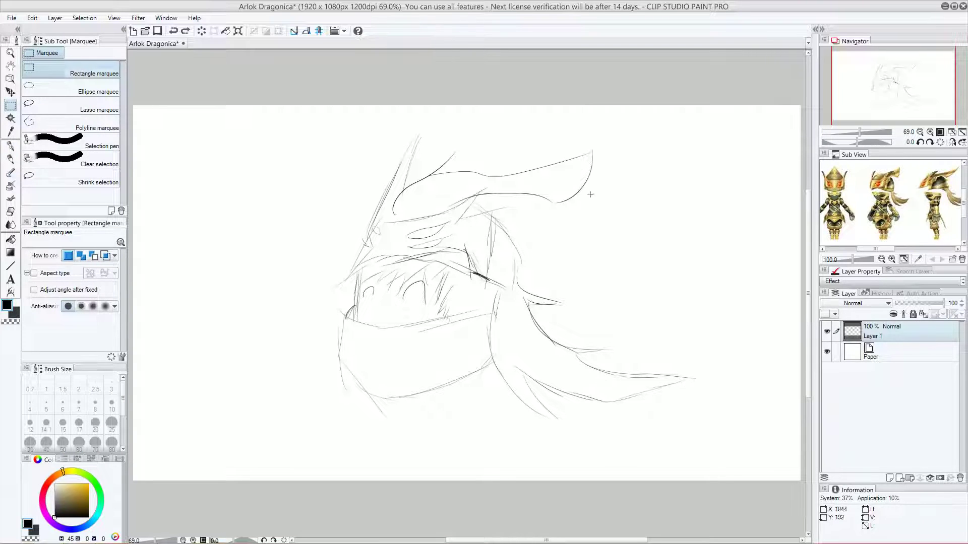
drag(714, 126, 310, 423)
key(ctrl+t)
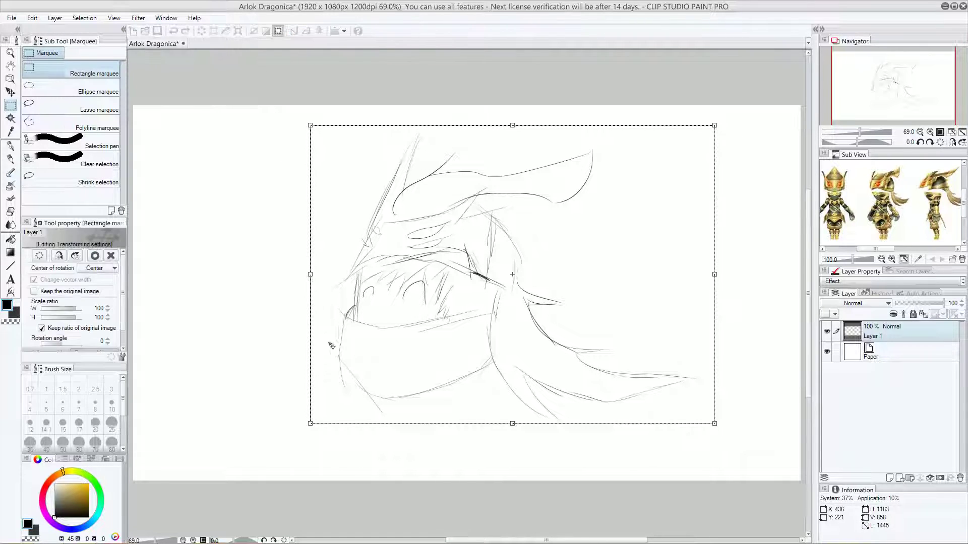
drag(310, 424, 501, 280)
mouse_move(648, 228)
mouse_down()
mouse_move(534, 222)
mouse_move(550, 235)
mouse_up()
drag(402, 285, 420, 274)
mouse_move(487, 237)
mouse_down()
mouse_move(475, 235)
mouse_move(484, 239)
mouse_up()
drag(485, 231, 487, 227)
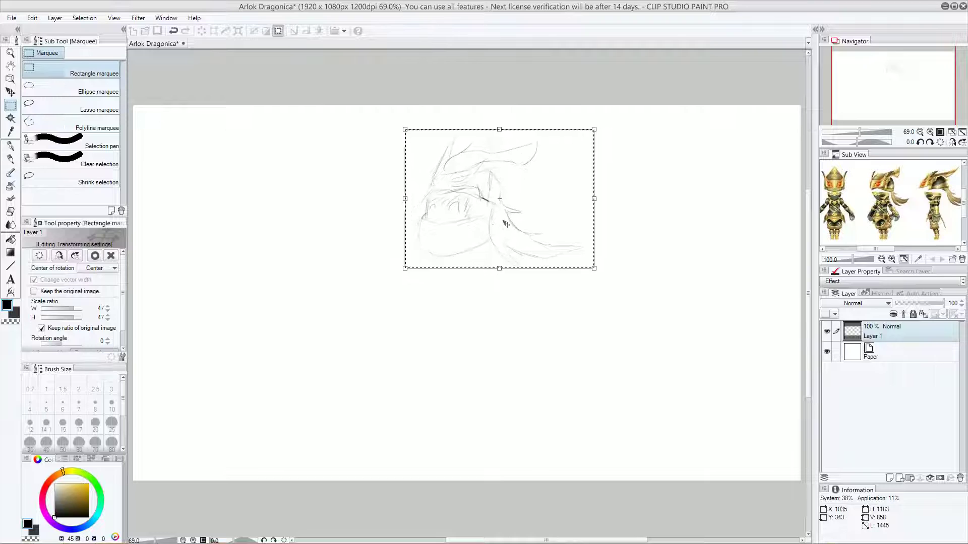
click(10, 108)
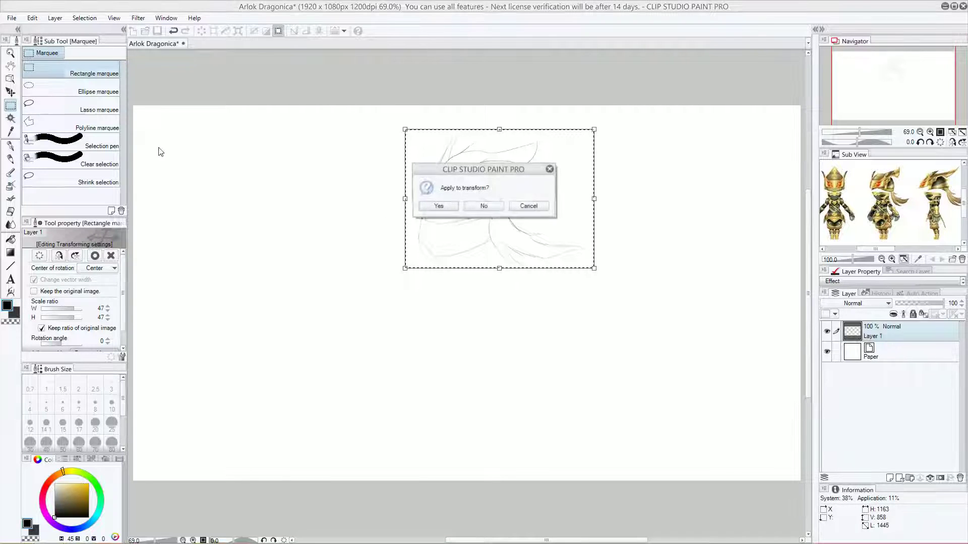
click(436, 206)
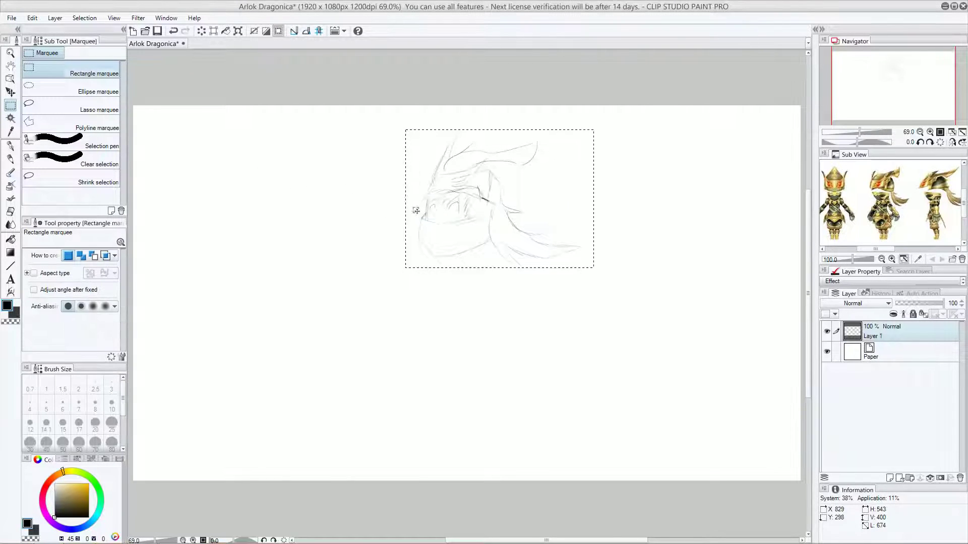
click(297, 170)
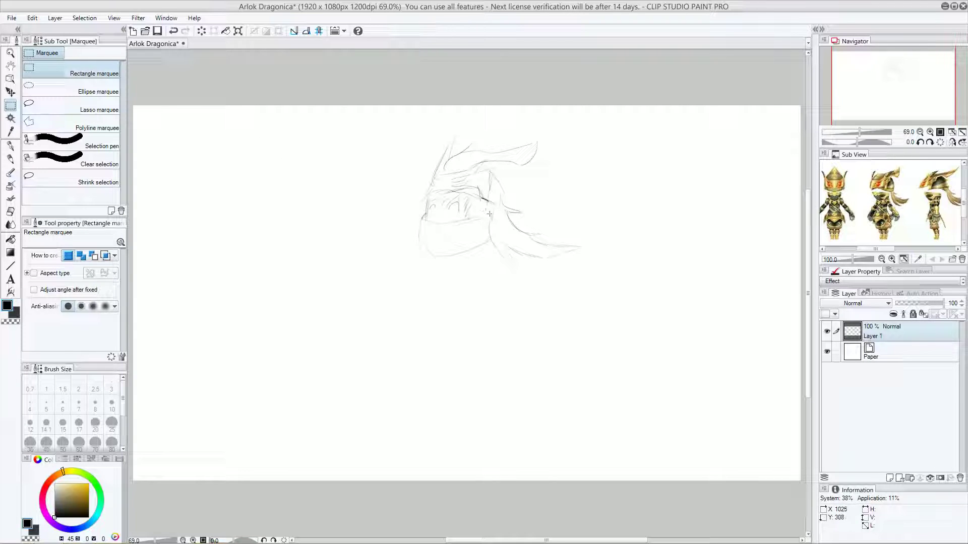
- Add a new raster layer above the sketch and rename Layer 1 as Croquis
click(11, 147)
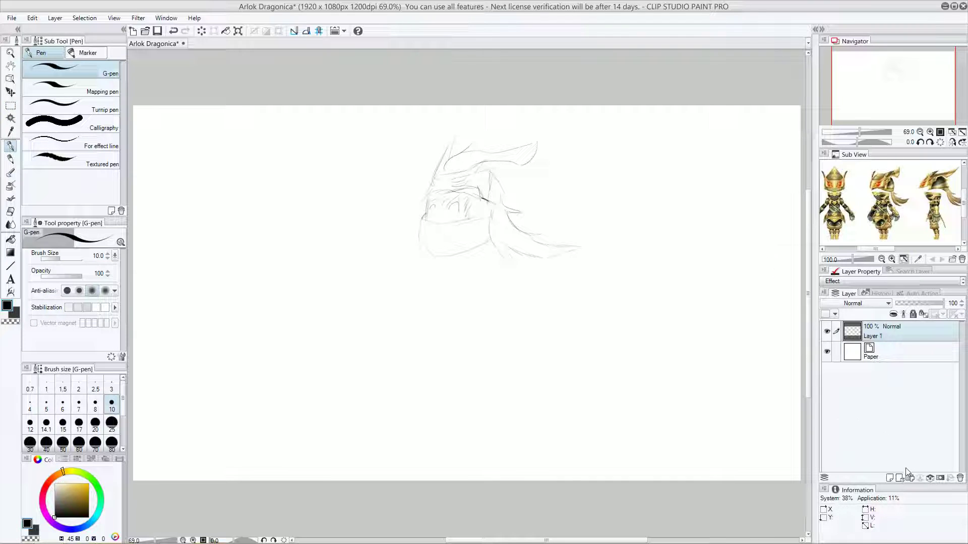
click(890, 479)
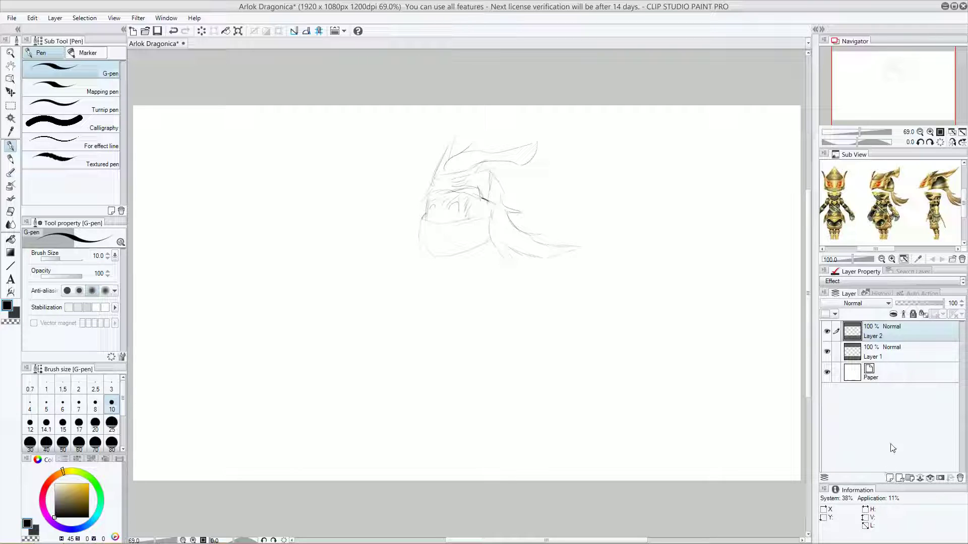
click(897, 353)
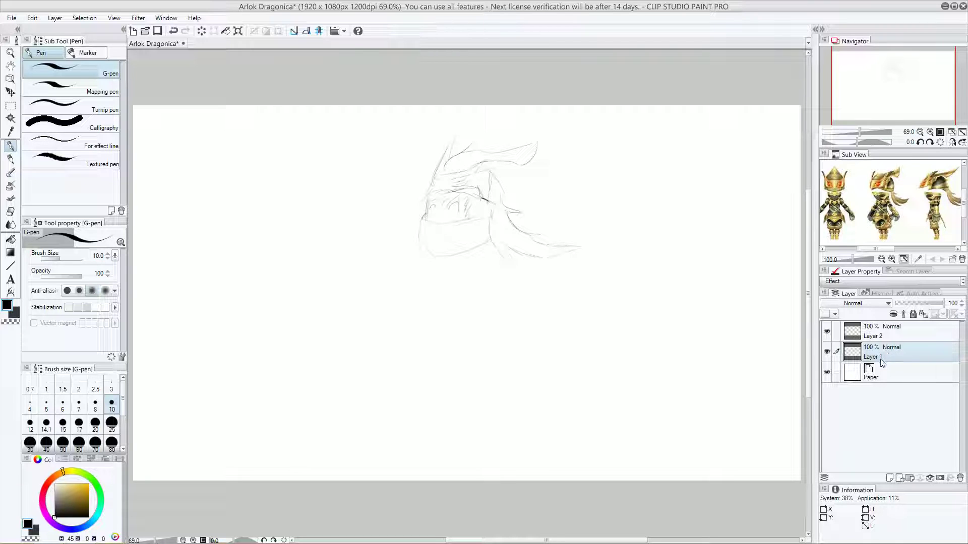
double_click(881, 357)
drag(884, 357, 864, 356)
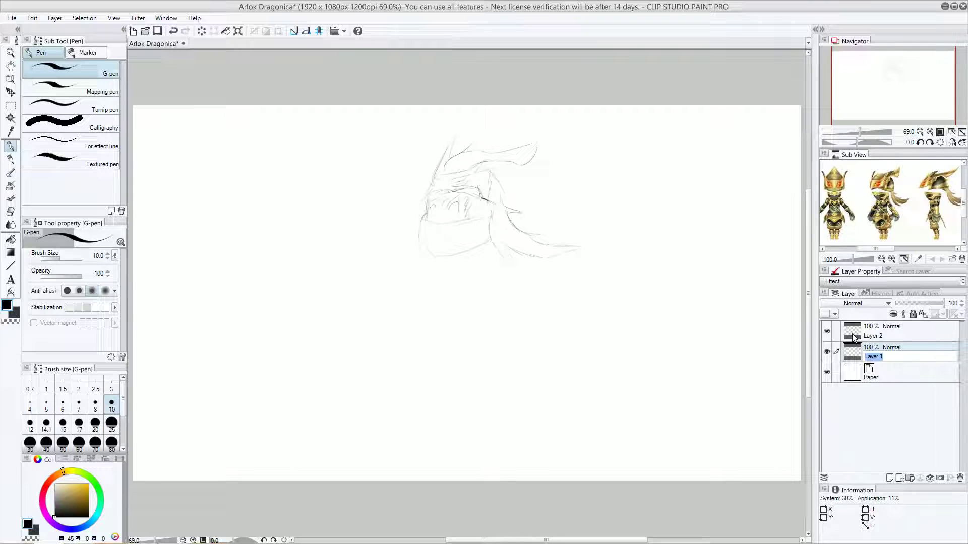
key(BackSpace)
text(Croquis)
key(Return)
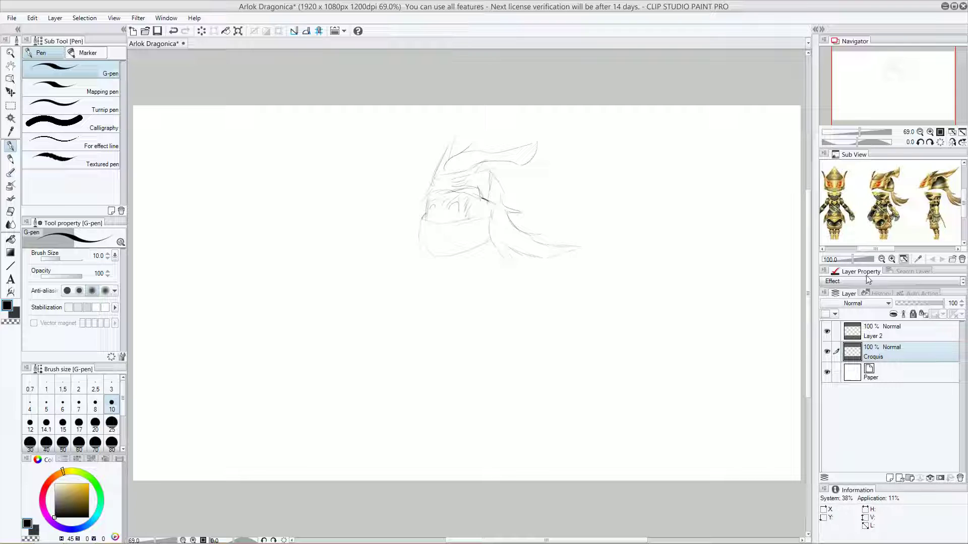
- Lower the Croquis layer's opacity to 55%
click(891, 339)
click(888, 353)
drag(930, 304, 922, 306)
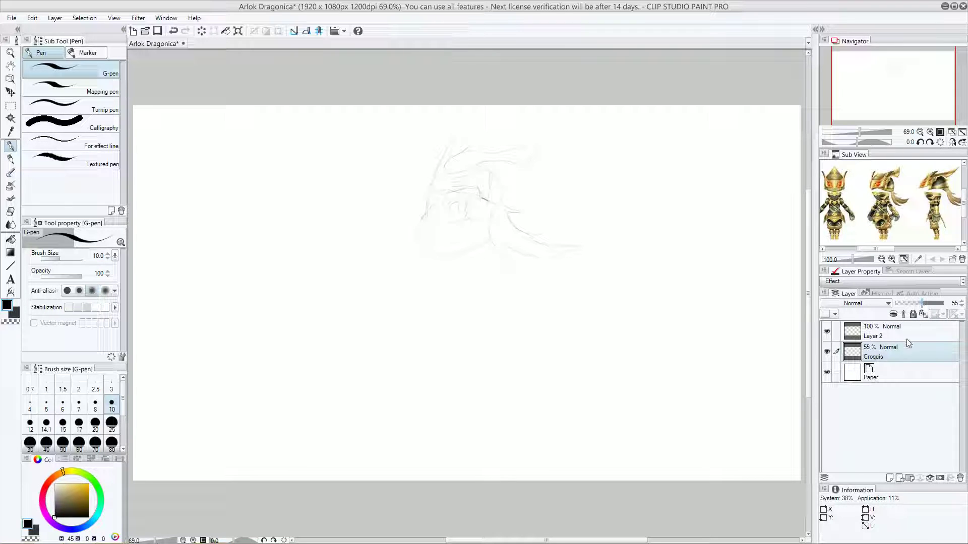
click(909, 332)
click(892, 356)
- Toggle the Croquis layer's visibility off and on to check what it holds
click(829, 354)
click(829, 354)
click(829, 355)
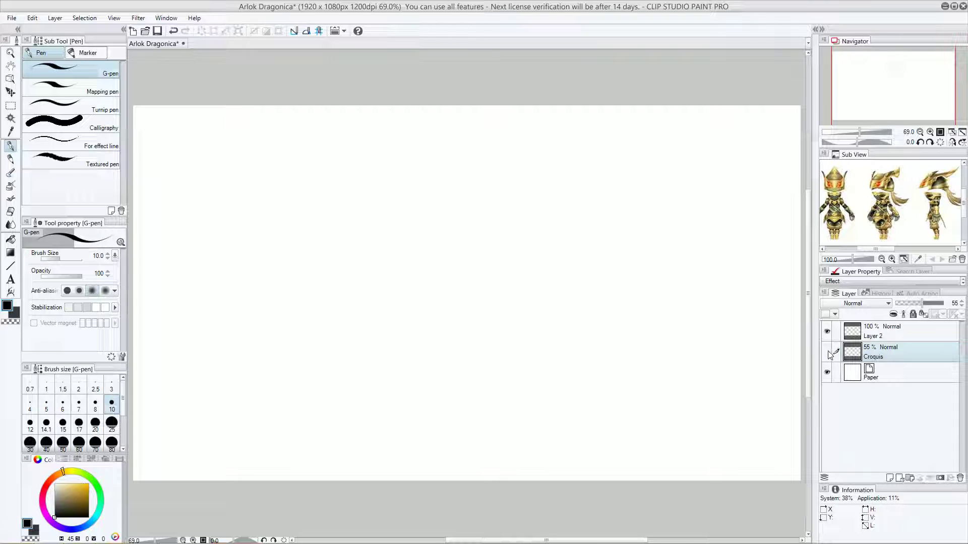
click(829, 354)
click(829, 353)
click(829, 354)
click(829, 353)
click(829, 354)
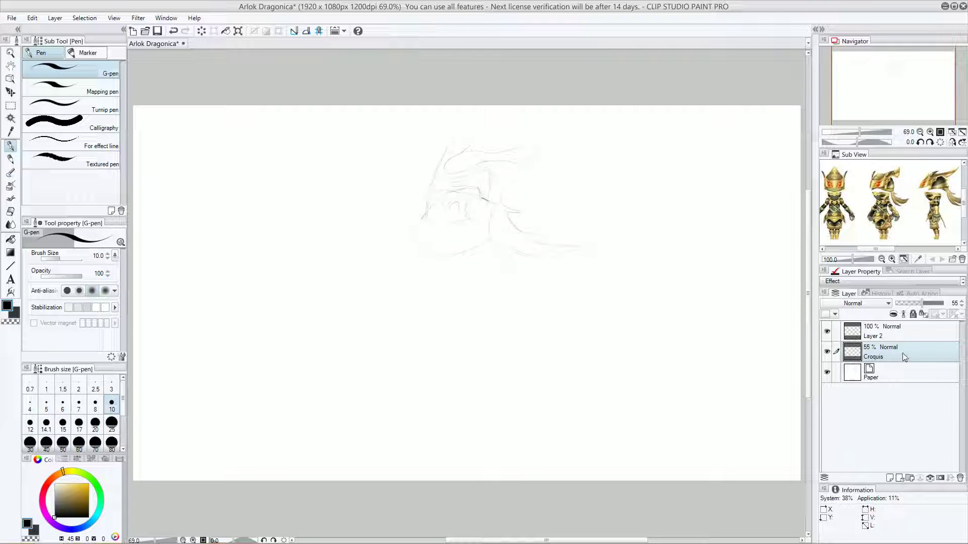
- Set the Croquis layer's opacity to 49% and make Layer 2 the active layer
mouse_move(919, 304)
mouse_down()
mouse_move(899, 305)
mouse_move(947, 308)
mouse_move(892, 296)
mouse_move(943, 306)
mouse_move(926, 306)
mouse_up()
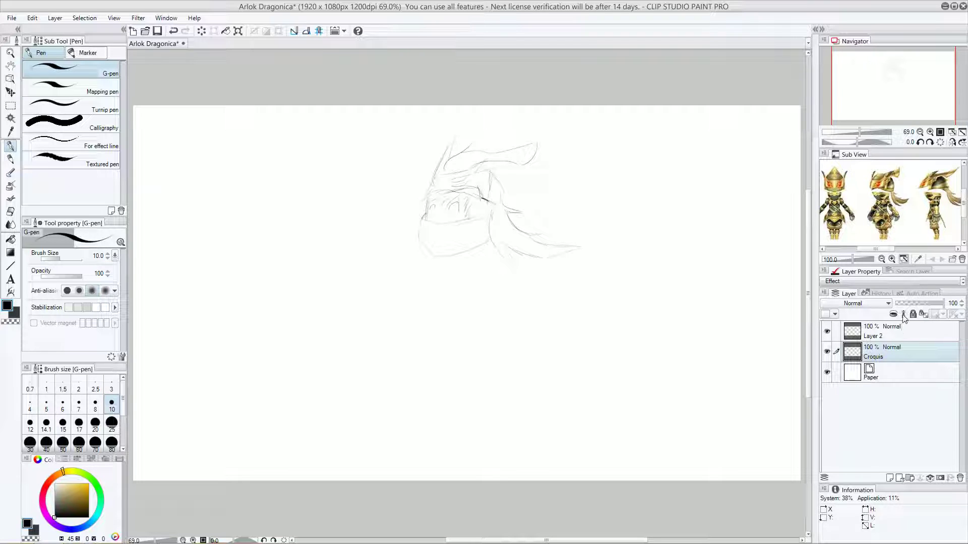
drag(929, 302, 918, 302)
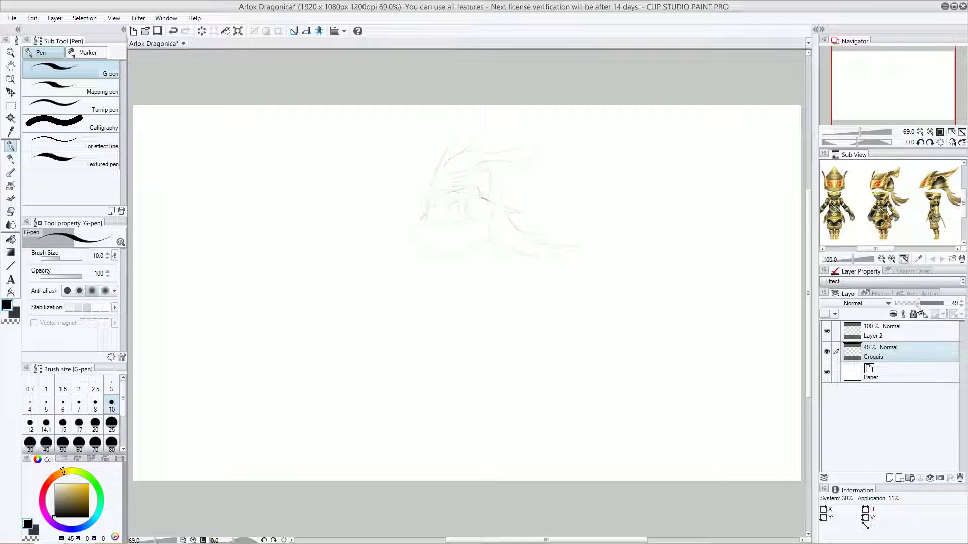
click(911, 330)
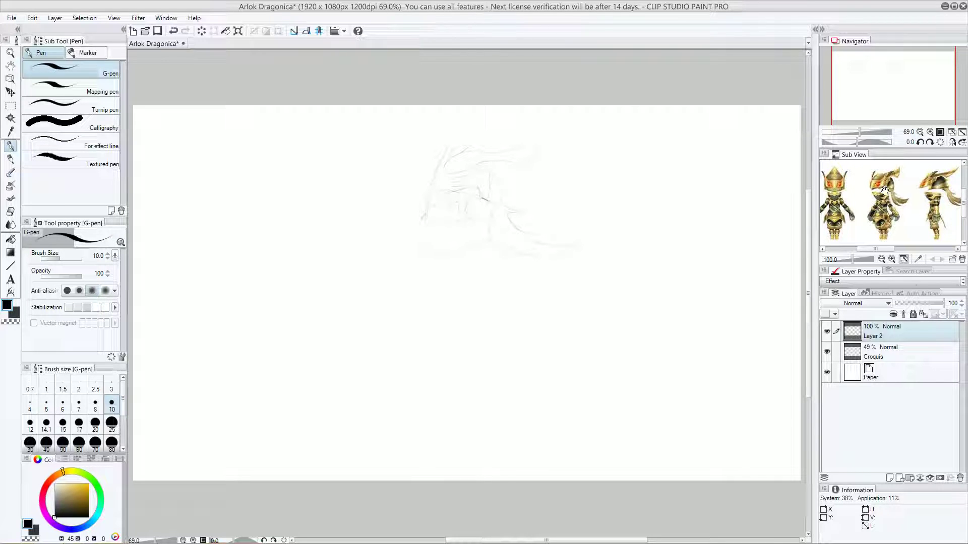
- Enlarge the character reference image to 200%, centred on the helmet of the three-quarter view
scroll(885, 191, up, 5)
drag(898, 205, 898, 233)
click(892, 259)
click(882, 259)
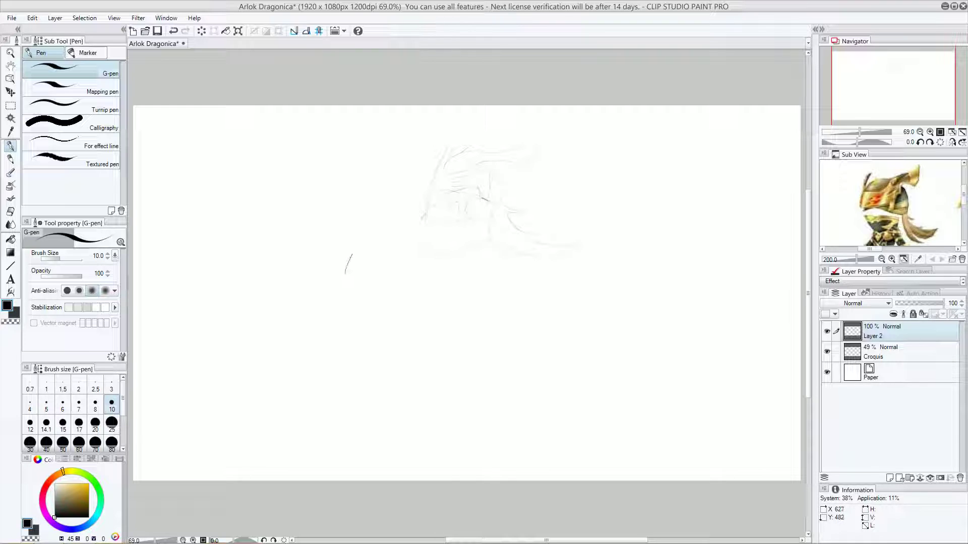
key(ctrl+z)
mouse_move(348, 259)
mouse_down()
mouse_move(341, 289)
mouse_move(360, 226)
mouse_up()
key(ctrl+z)
key(ctrl+z)
key(ctrl+z)
drag(341, 282, 377, 221)
key(ctrl+z)
drag(349, 280, 411, 202)
key(ctrl+z)
drag(354, 286, 370, 238)
key(ctrl+z)
- Sketch a large helmet dome curve on Layer 2 sweeping into a raised crest tip, plus the crest's back and underside edges
mouse_move(356, 279)
mouse_down()
mouse_move(371, 229)
mouse_move(402, 194)
mouse_move(429, 183)
mouse_move(500, 174)
mouse_move(588, 192)
mouse_move(700, 168)
mouse_up()
drag(643, 186, 758, 141)
mouse_move(723, 158)
mouse_down()
mouse_move(774, 126)
mouse_move(765, 161)
mouse_up()
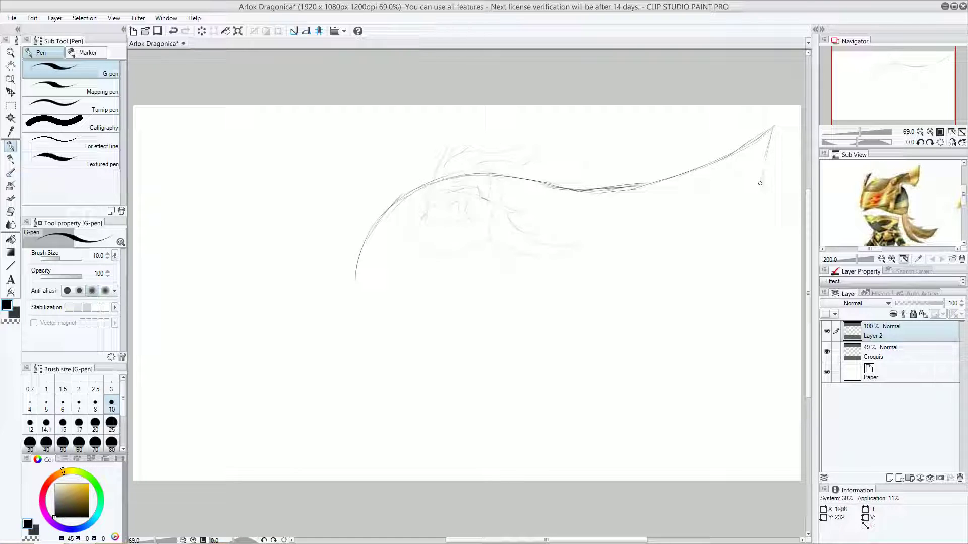
drag(758, 193, 726, 270)
mouse_move(724, 271)
mouse_down()
mouse_move(646, 253)
mouse_move(677, 265)
mouse_move(627, 254)
mouse_move(609, 261)
mouse_move(587, 299)
mouse_move(573, 325)
mouse_up()
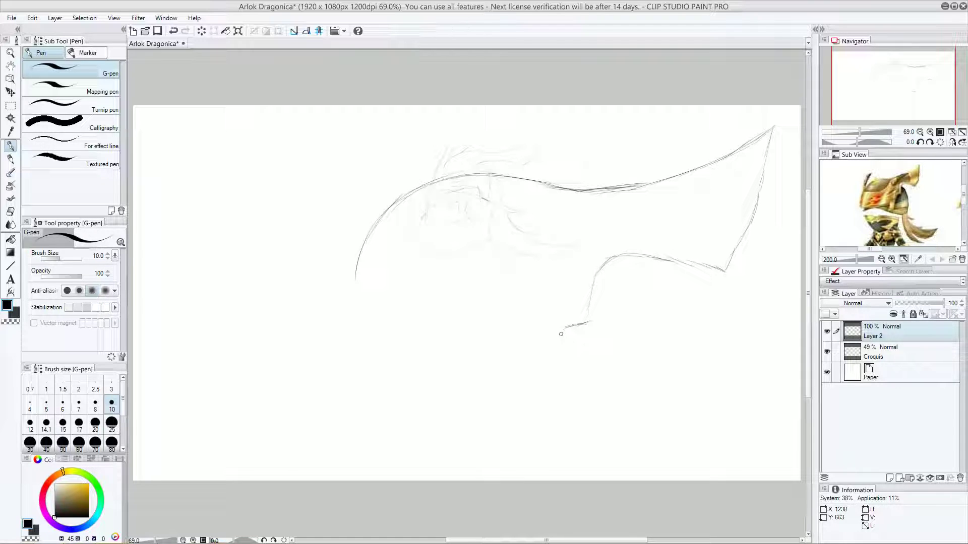
- Draw the helmet's narrow rear side tab extending down below the crest's underside
drag(561, 327, 555, 376)
key(ctrl+z)
mouse_move(554, 388)
mouse_down()
mouse_move(539, 355)
mouse_move(539, 383)
mouse_up()
key(ctrl+z)
mouse_move(537, 340)
mouse_down()
mouse_move(540, 385)
mouse_move(523, 357)
mouse_move(538, 354)
mouse_up()
- Sketch the helmet's long lower rim curving from the rear tab forward to the front
drag(486, 370, 537, 353)
drag(455, 374, 492, 370)
mouse_move(422, 376)
mouse_down()
mouse_move(492, 373)
mouse_move(452, 375)
mouse_up()
mouse_move(395, 378)
mouse_down()
mouse_move(443, 377)
mouse_move(365, 379)
mouse_up()
drag(373, 378, 362, 379)
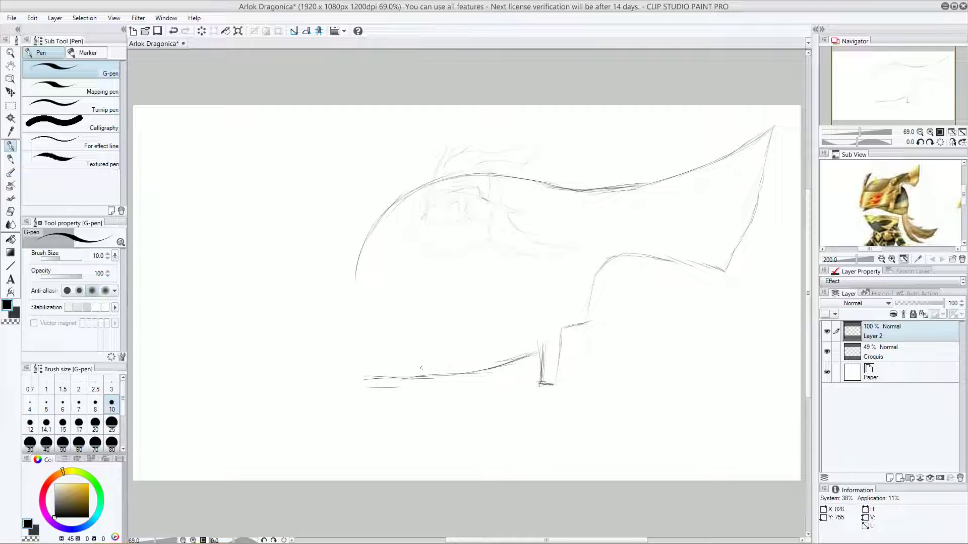
- Undo the helmet's lower rim strokes and redraw the rim sloping down from the rear tab to the helmet's front
drag(380, 380, 356, 387)
key(ctrl+z)
key(ctrl+z)
key(ctrl+z)
key(ctrl+z)
key(ctrl+z)
drag(488, 371, 415, 400)
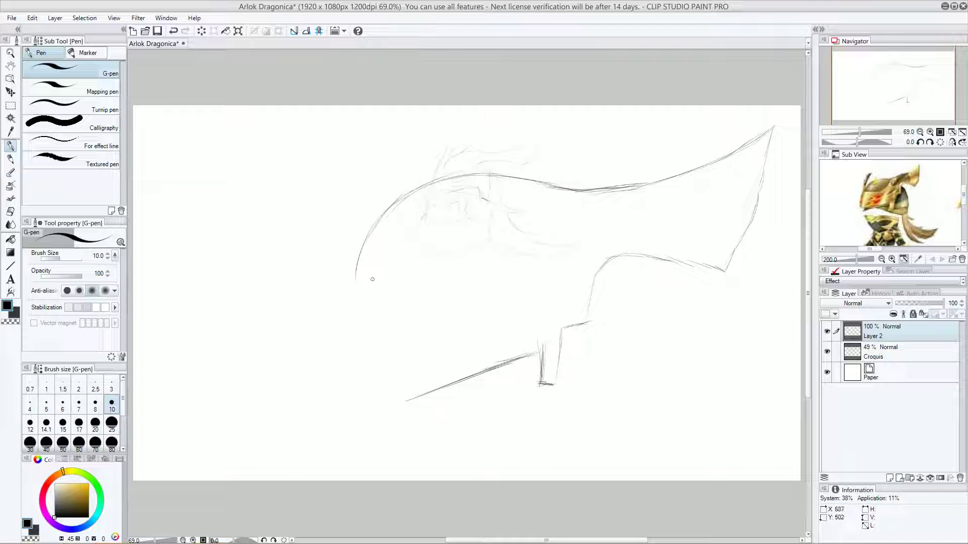
key(ctrl+z)
key(ctrl+z)
key(ctrl+z)
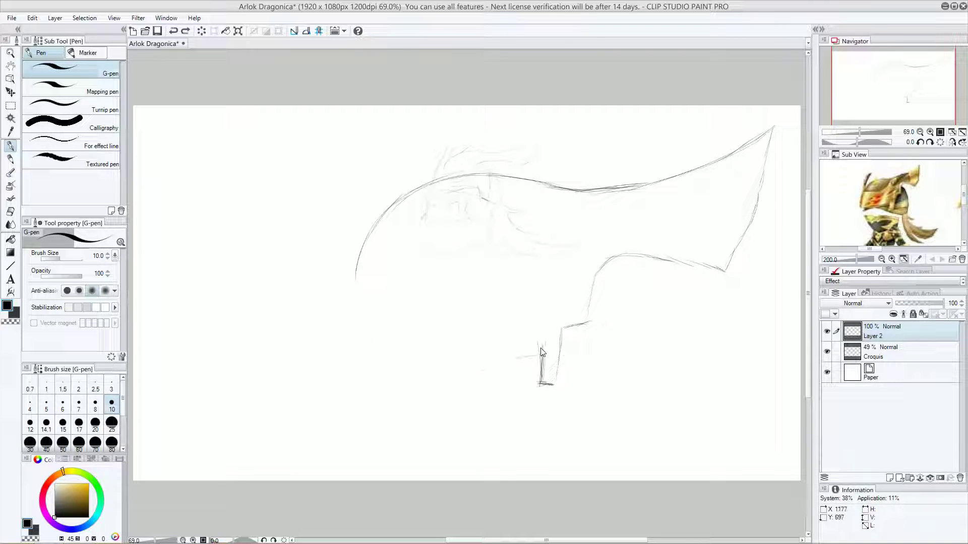
mouse_move(531, 348)
mouse_down()
mouse_move(420, 367)
mouse_move(341, 397)
mouse_up()
drag(394, 378, 360, 388)
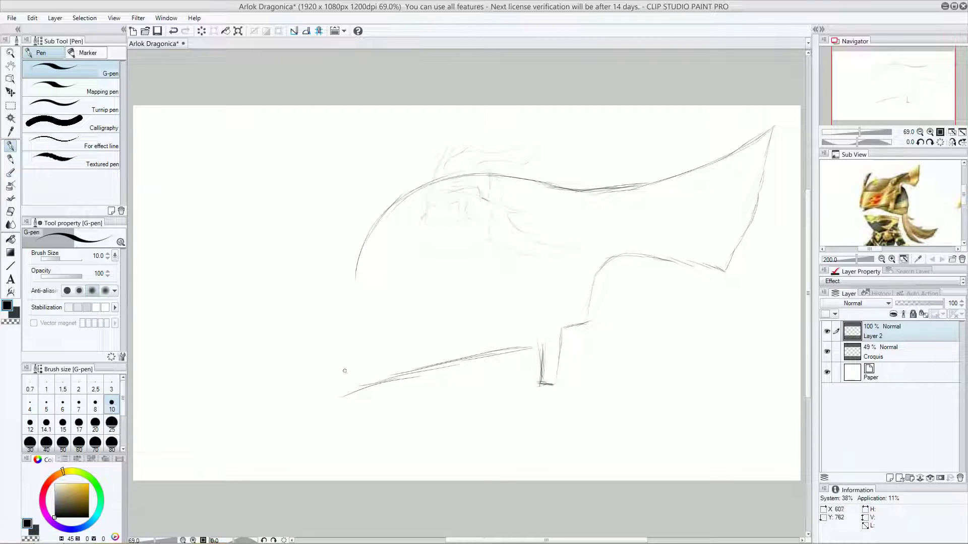
- Draw the helmet's front edge down to the rim and a visor line curving from it back up to a point
drag(356, 274, 348, 354)
drag(352, 310, 348, 396)
mouse_move(355, 286)
mouse_down()
mouse_move(413, 296)
mouse_move(356, 287)
mouse_move(412, 291)
mouse_move(375, 292)
mouse_move(478, 279)
mouse_move(538, 227)
mouse_up()
drag(510, 256, 544, 222)
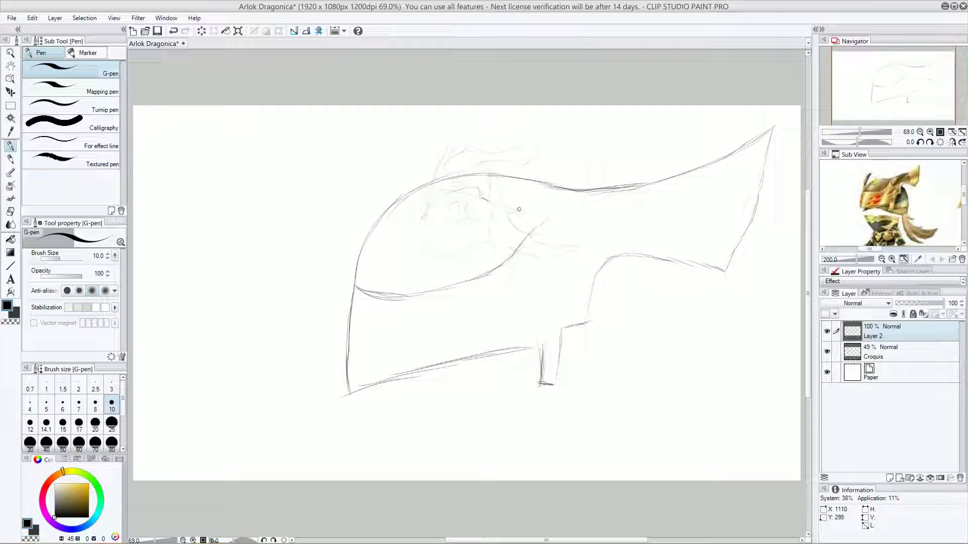
- Sketch the back side of the visor's point running into the crest's underside, with a sharp notch joining it to the rear edge
mouse_move(495, 274)
mouse_down()
mouse_move(551, 213)
mouse_move(547, 235)
mouse_move(566, 251)
mouse_move(554, 236)
mouse_move(558, 252)
mouse_move(654, 251)
mouse_move(617, 257)
mouse_up()
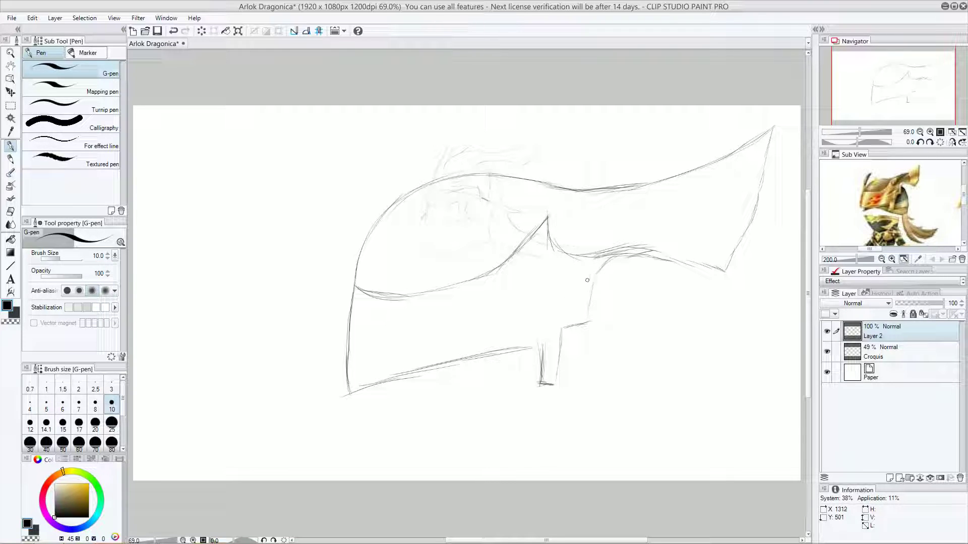
mouse_move(590, 285)
mouse_down()
mouse_move(595, 269)
mouse_move(574, 281)
mouse_move(594, 261)
mouse_move(550, 292)
mouse_up()
mouse_move(594, 269)
mouse_down()
mouse_move(548, 295)
mouse_move(560, 264)
mouse_move(552, 244)
mouse_move(560, 281)
mouse_up()
mouse_move(552, 247)
mouse_down()
mouse_move(554, 289)
mouse_move(545, 238)
mouse_move(550, 293)
mouse_move(553, 240)
mouse_move(557, 261)
mouse_up()
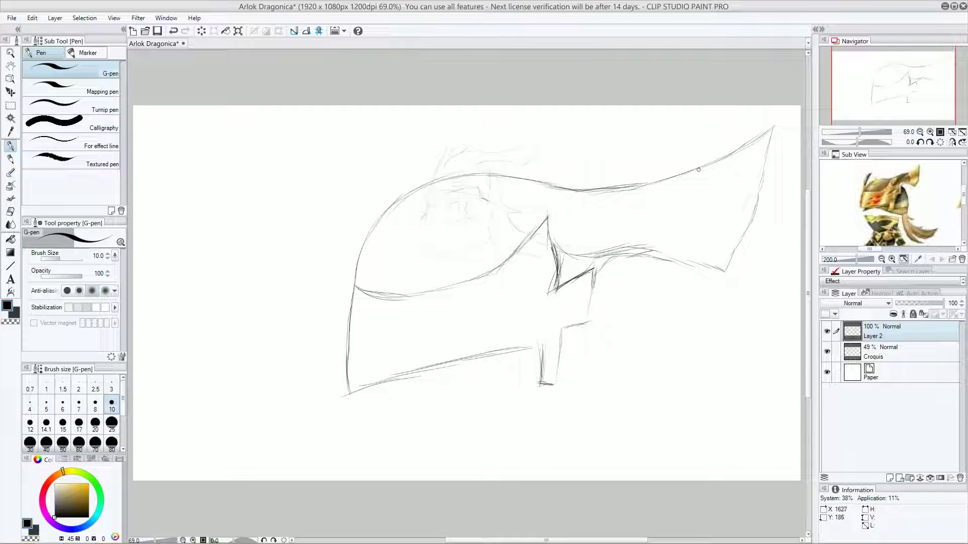
- Draw a line across the crest to separate its tip, and reinforce the helmet's rear edge below the crest
mouse_move(698, 169)
mouse_down()
mouse_move(701, 241)
mouse_move(689, 264)
mouse_up()
drag(586, 291, 583, 321)
mouse_move(594, 273)
mouse_down()
mouse_move(607, 256)
mouse_move(669, 251)
mouse_move(698, 261)
mouse_up()
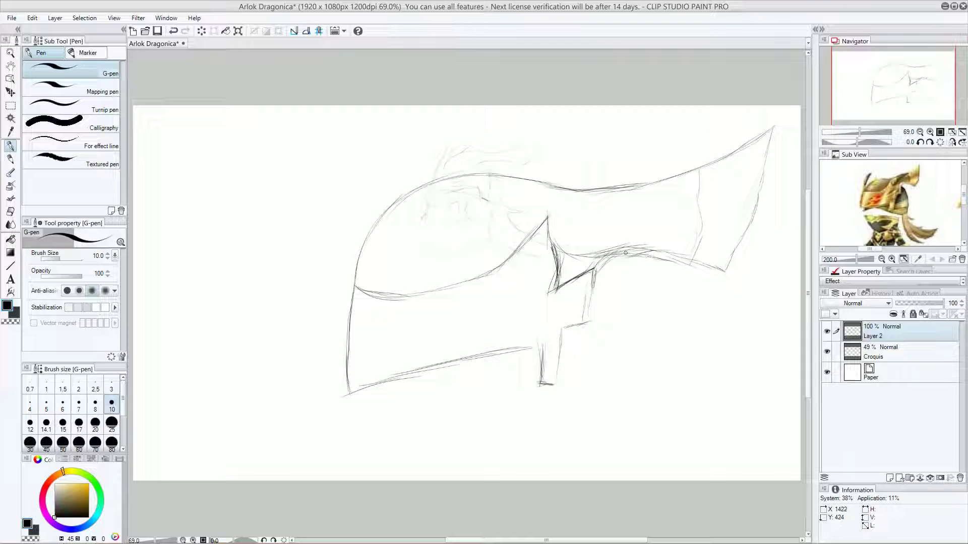
- Try guide curves for the back of the head running from the dome through the crest, and undo them
drag(637, 258, 644, 269)
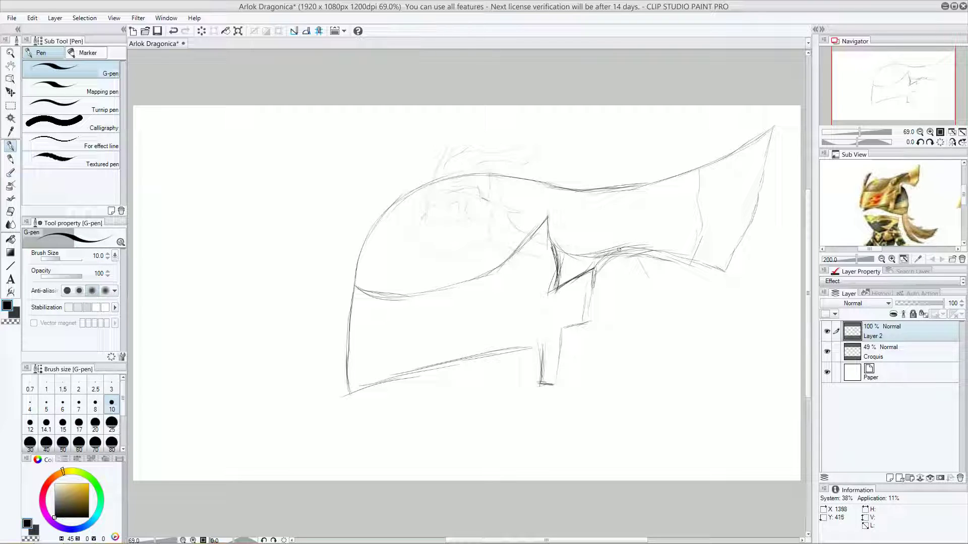
key(ctrl+z)
drag(559, 186, 644, 275)
mouse_move(546, 183)
mouse_down()
mouse_move(592, 207)
mouse_move(558, 188)
mouse_move(613, 237)
mouse_up()
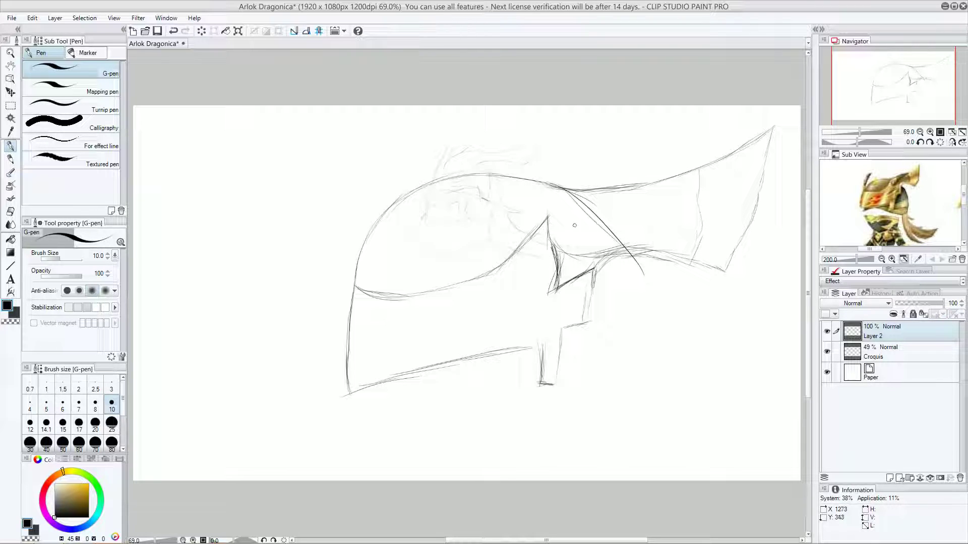
drag(560, 188, 641, 278)
key(ctrl+z)
key(ctrl+z)
key(ctrl+z)
key(ctrl+z)
drag(550, 184, 641, 277)
drag(549, 184, 621, 252)
key(ctrl+z)
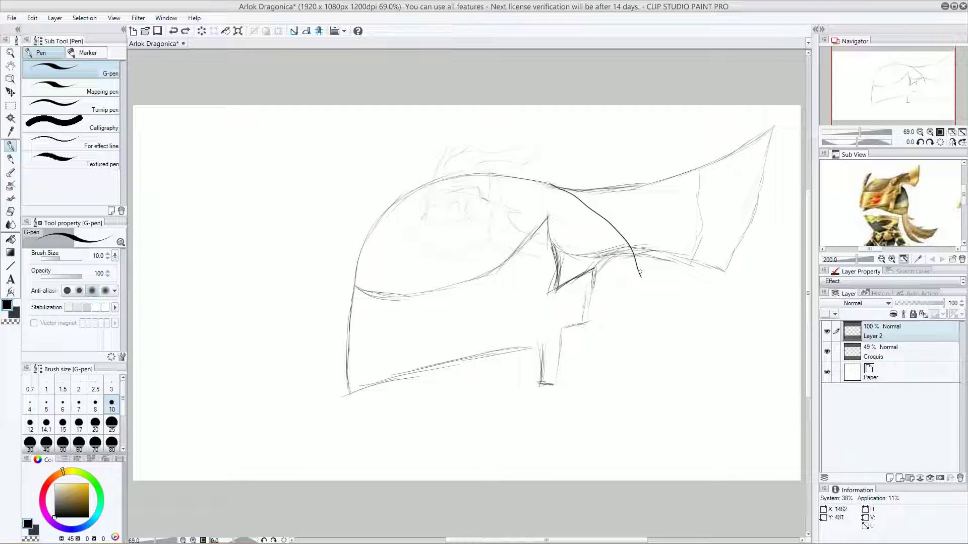
key(ctrl+z)
- Try short strokes for the back of the head directly beneath the crest, and undo them
drag(618, 261, 631, 281)
key(ctrl+z)
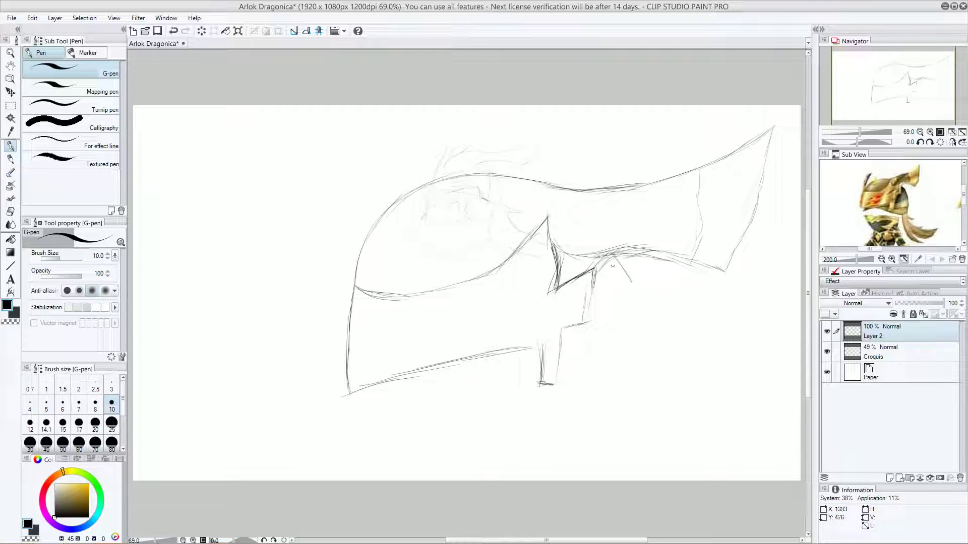
key(ctrl+z)
drag(620, 272, 624, 334)
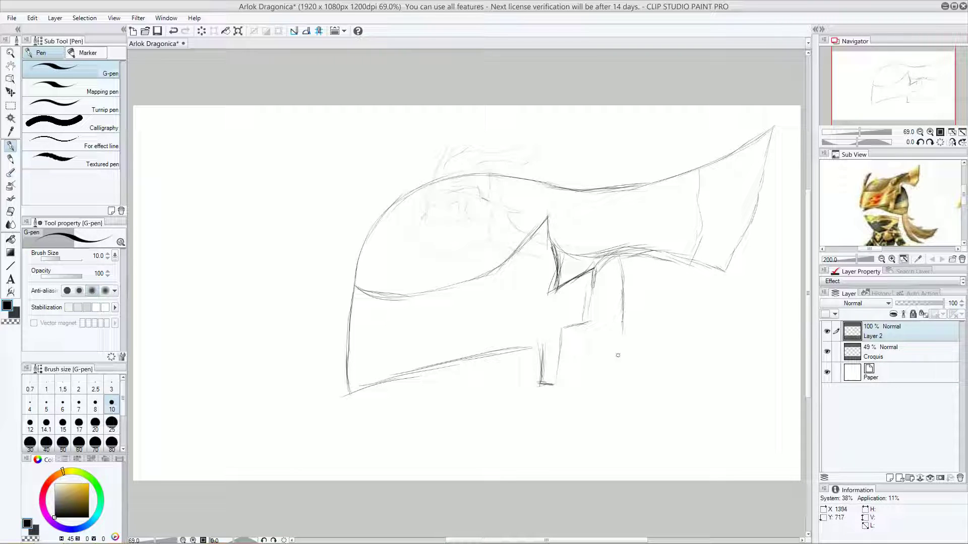
key(ctrl+z)
key(ctrl+z)
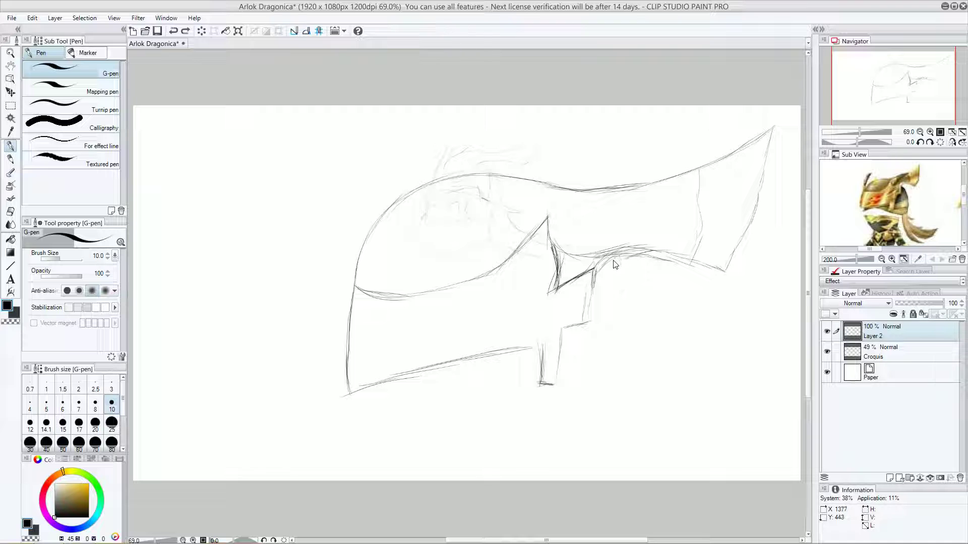
- Draw the back of the head as a long curve from the crest's underside down below the rear tab
mouse_move(615, 258)
mouse_down()
mouse_move(645, 315)
mouse_move(645, 401)
mouse_up()
drag(647, 356, 635, 424)
drag(645, 384, 635, 433)
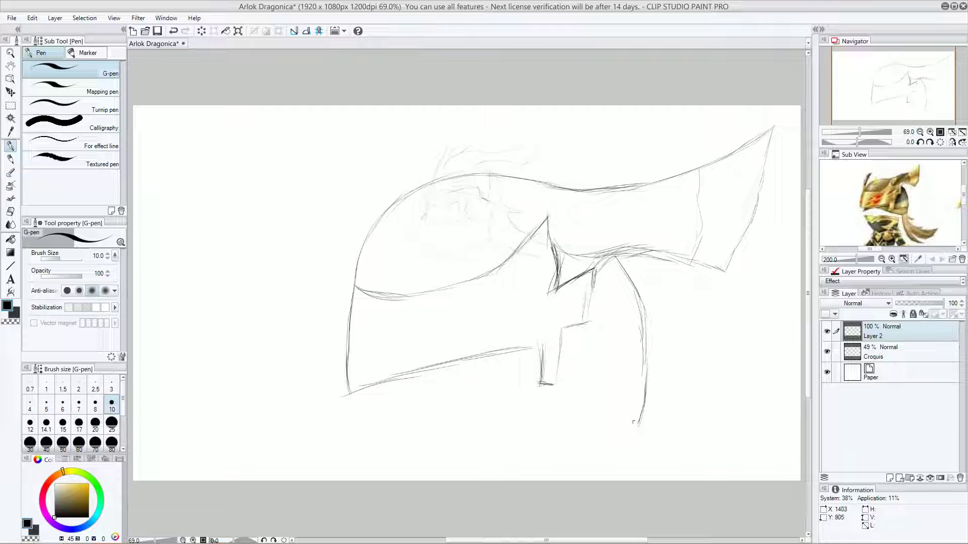
- Sketch the helmet's arched bottom edge from a short front point, over the rear tab's foot, to the back curve's lower end
mouse_move(638, 426)
mouse_down()
mouse_move(558, 403)
mouse_move(589, 407)
mouse_move(559, 401)
mouse_move(546, 387)
mouse_move(556, 394)
mouse_move(463, 375)
mouse_move(503, 378)
mouse_move(494, 372)
mouse_move(440, 377)
mouse_move(466, 376)
mouse_move(347, 418)
mouse_up()
mouse_move(393, 391)
mouse_down()
mouse_move(349, 427)
mouse_move(366, 385)
mouse_move(350, 423)
mouse_up()
drag(363, 388, 347, 431)
drag(368, 387, 351, 416)
mouse_move(394, 390)
mouse_down()
mouse_move(346, 431)
mouse_move(463, 365)
mouse_move(394, 398)
mouse_up()
mouse_move(443, 375)
mouse_down()
mouse_move(375, 407)
mouse_move(387, 403)
mouse_up()
mouse_move(433, 377)
mouse_down()
mouse_move(495, 370)
mouse_move(468, 371)
mouse_move(589, 405)
mouse_up()
drag(532, 381, 653, 429)
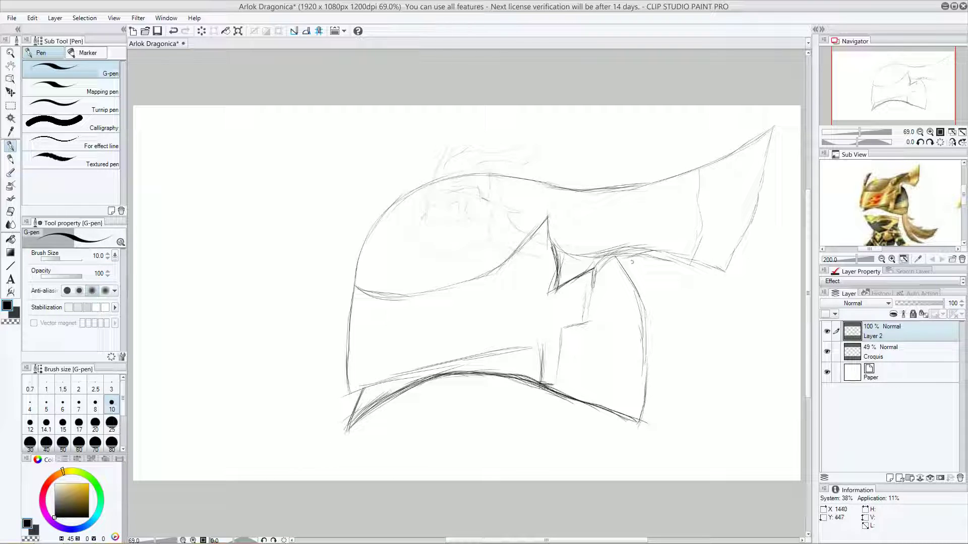
- Reinforce the curve of the back of the head with repeated overlapping strokes
mouse_move(613, 254)
mouse_down()
mouse_move(634, 280)
mouse_move(645, 330)
mouse_up()
mouse_move(630, 277)
mouse_down()
mouse_move(649, 338)
mouse_move(644, 385)
mouse_up()
drag(637, 325, 649, 381)
drag(636, 301, 650, 410)
drag(646, 340, 652, 386)
drag(636, 303, 651, 392)
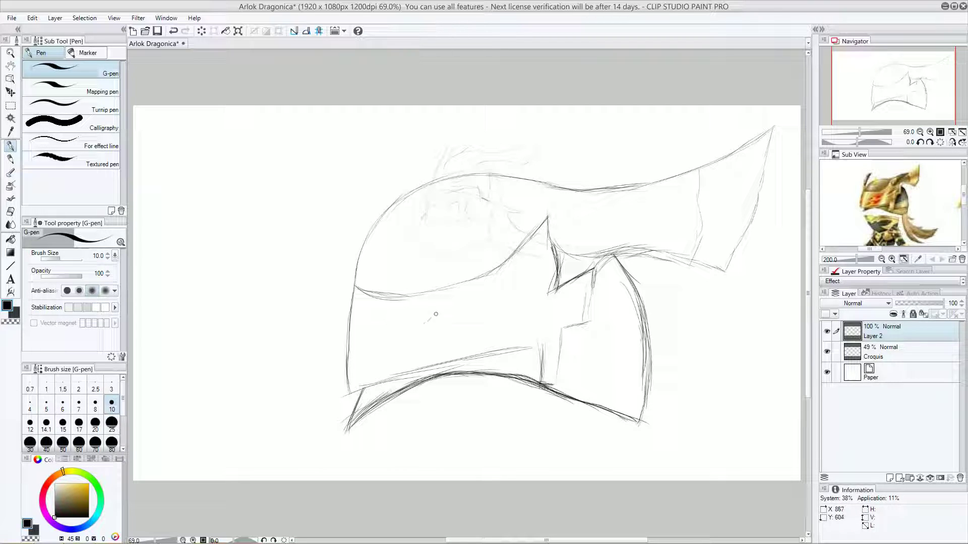
- Try several upper curves for the eye opening inside the visor, and undo them
drag(423, 325, 451, 307)
key(ctrl+z)
key(ctrl+z)
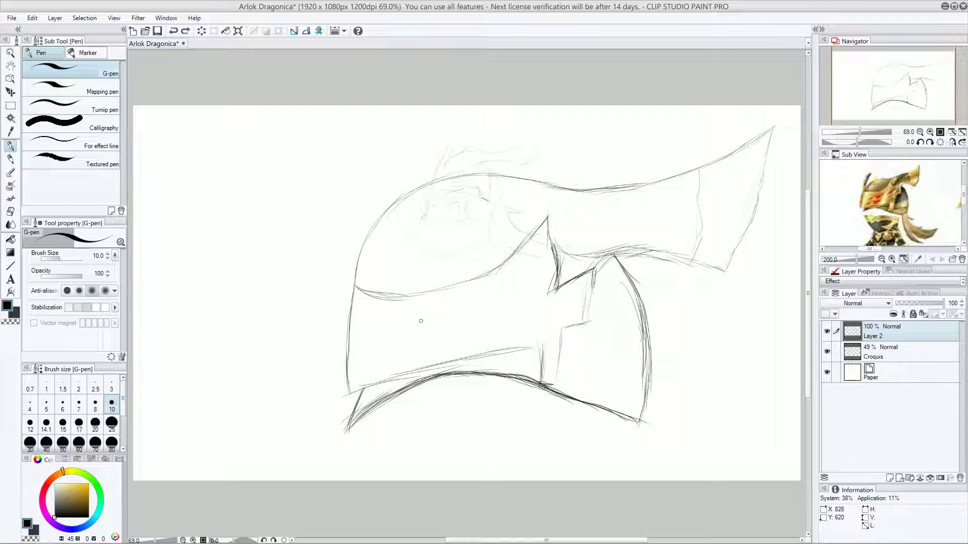
drag(420, 321, 479, 301)
key(ctrl+z)
key(ctrl+z)
mouse_move(420, 322)
mouse_down()
mouse_move(440, 304)
mouse_move(441, 312)
mouse_move(474, 306)
mouse_up()
key(ctrl+z)
key(ctrl+z)
key(ctrl+z)
- Draw a slanted, pointed eye opening in the visor between its upper line and the lower rim
mouse_move(493, 288)
mouse_down()
mouse_move(422, 327)
mouse_move(503, 286)
mouse_up()
key(ctrl+z)
key(ctrl+z)
mouse_move(428, 324)
mouse_down()
mouse_move(495, 293)
mouse_move(518, 323)
mouse_up()
mouse_move(424, 328)
mouse_down()
mouse_move(501, 303)
mouse_move(479, 316)
mouse_move(490, 313)
mouse_move(493, 308)
mouse_up()
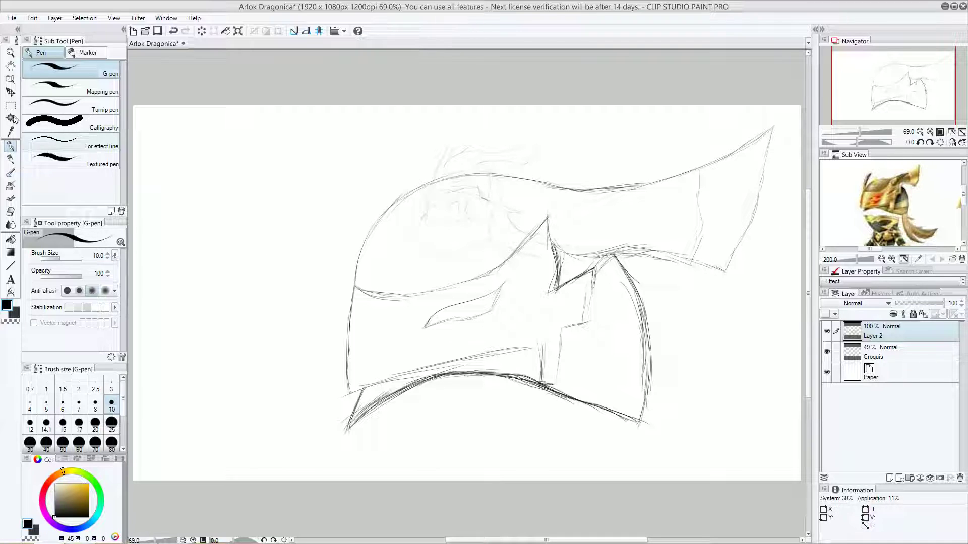
click(10, 105)
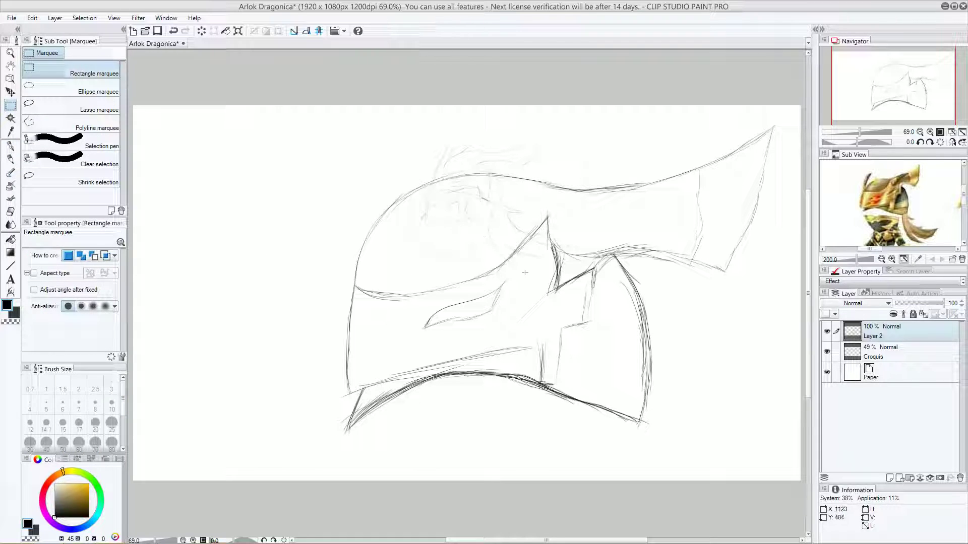
drag(512, 276, 506, 304)
key(ctrl+z)
drag(465, 303, 465, 303)
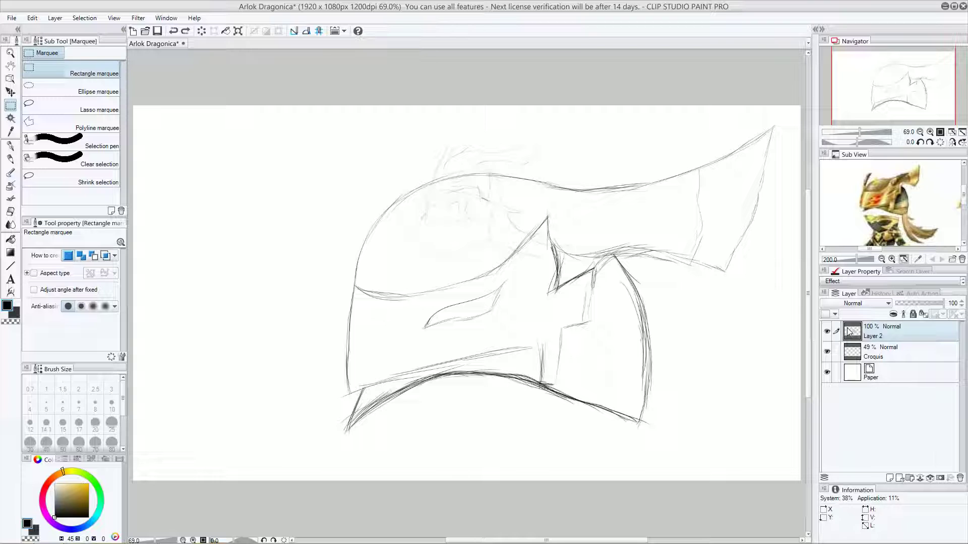
- Shift the whole helmet sketch on Layer 2 slightly up and to the left with the Move layer tool
click(11, 91)
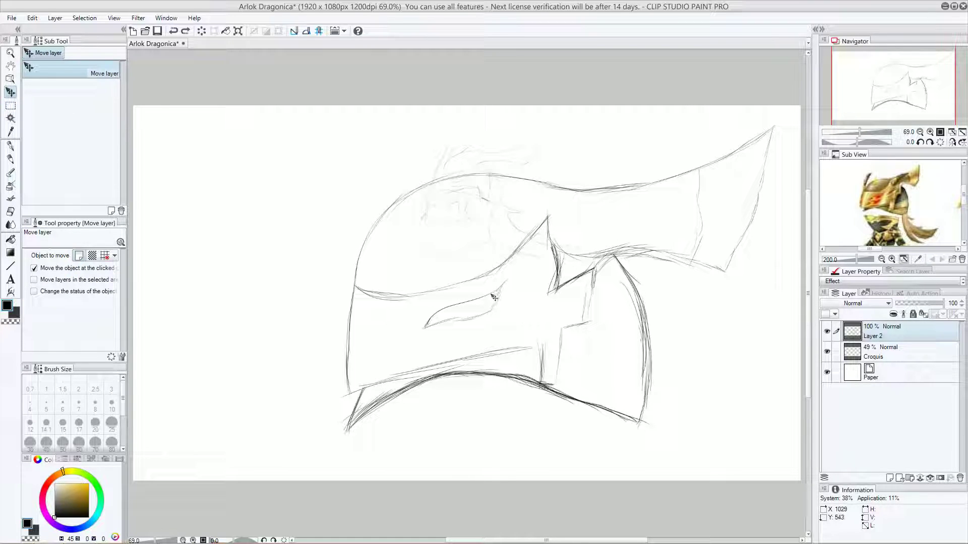
drag(497, 294, 491, 296)
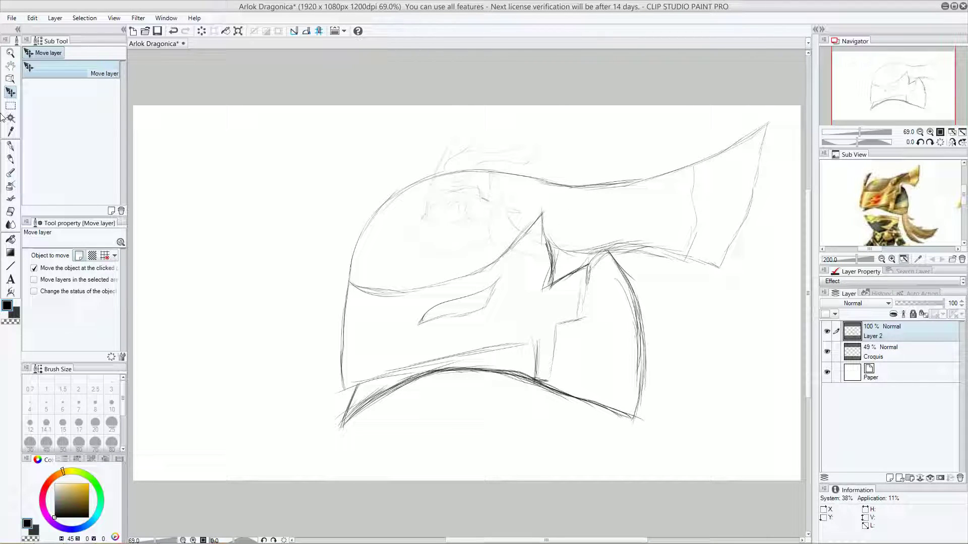
click(10, 146)
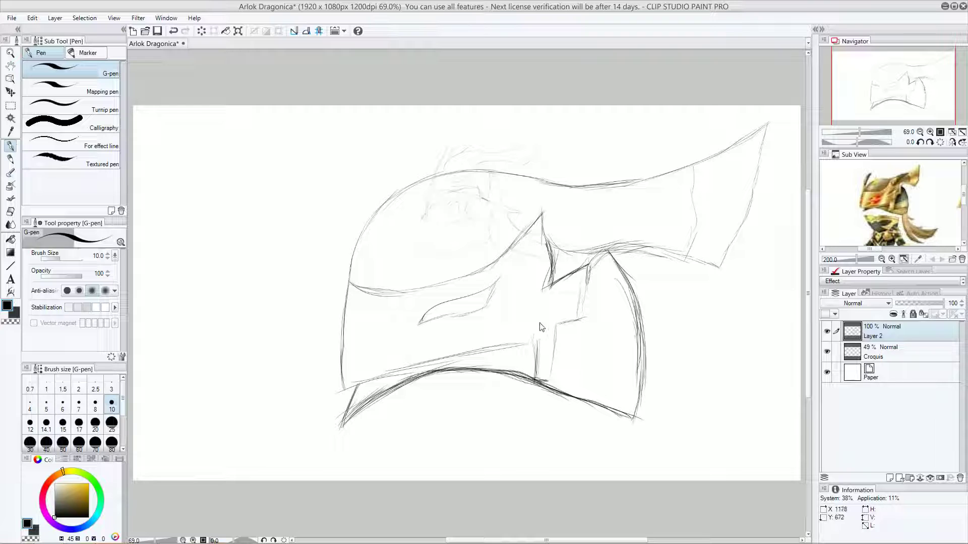
key(ctrl+z)
key(ctrl+z)
key(ctrl+z)
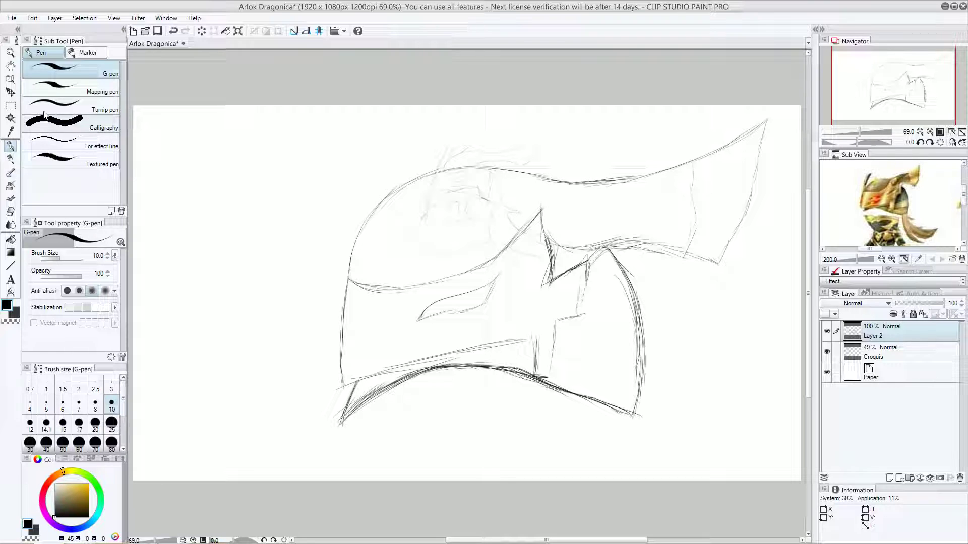
click(11, 106)
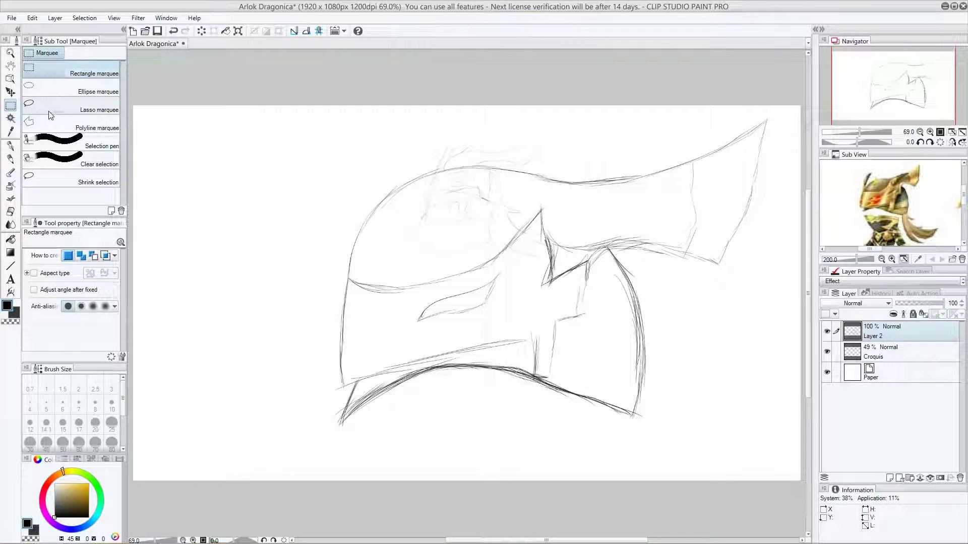
click(74, 93)
drag(508, 271, 449, 274)
click(298, 198)
click(76, 71)
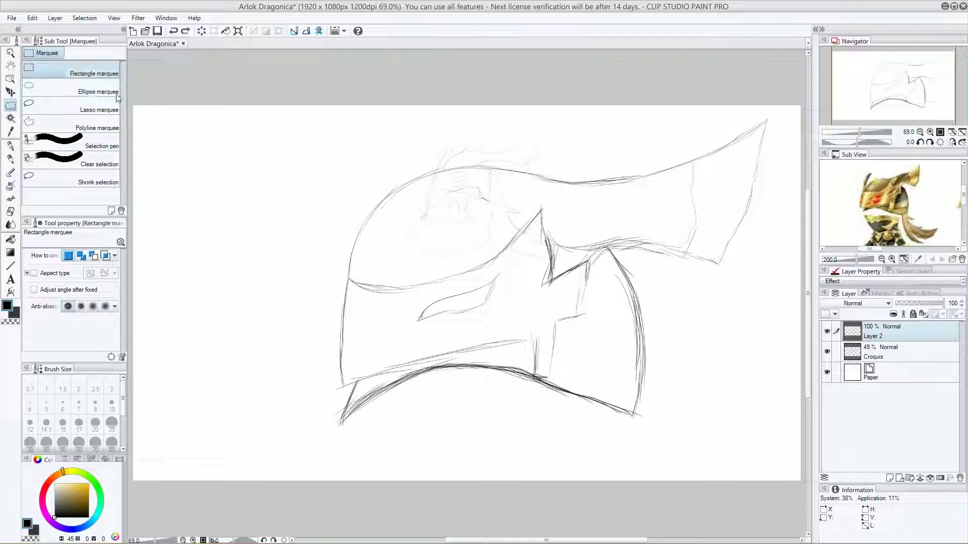
- Select the eye opening with a four-cornered Polyline marquee around it
click(53, 124)
click(413, 302)
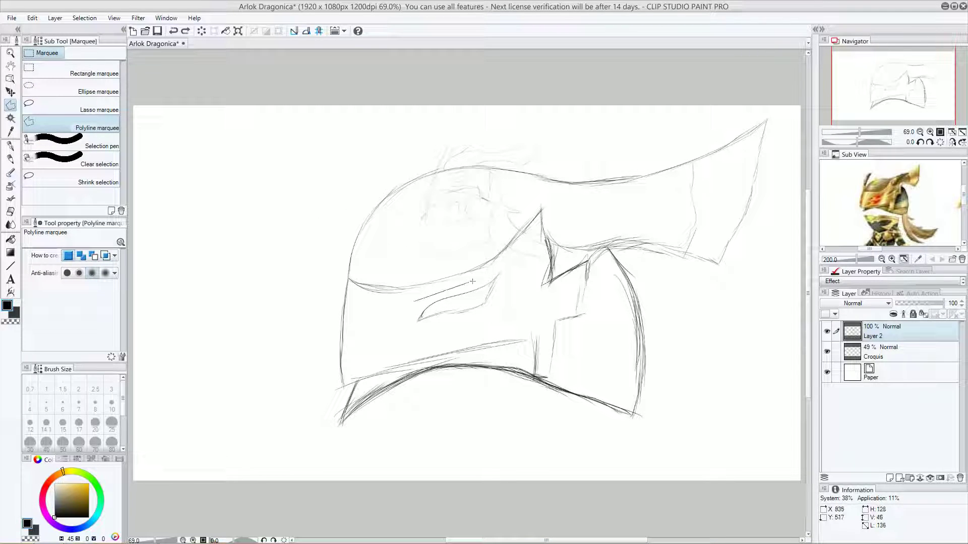
click(507, 269)
click(493, 313)
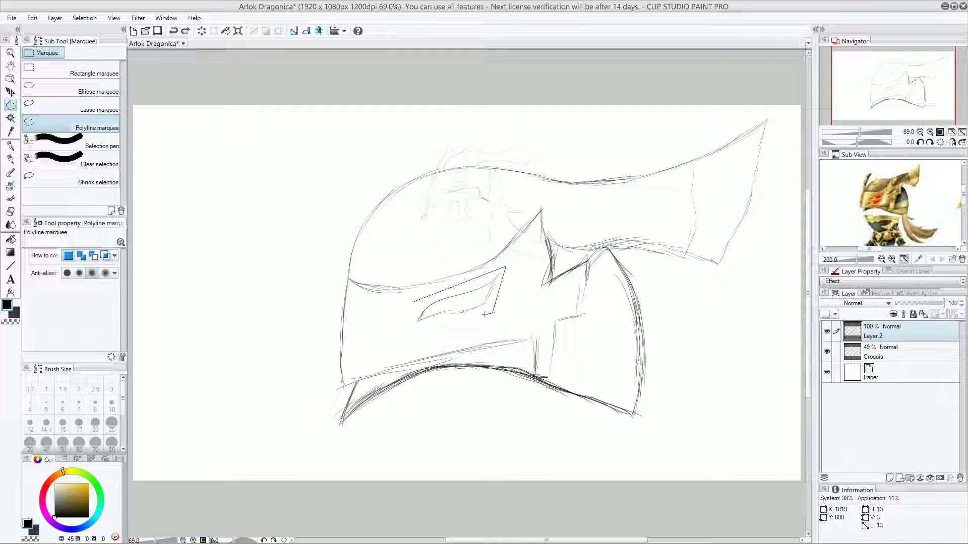
double_click(413, 327)
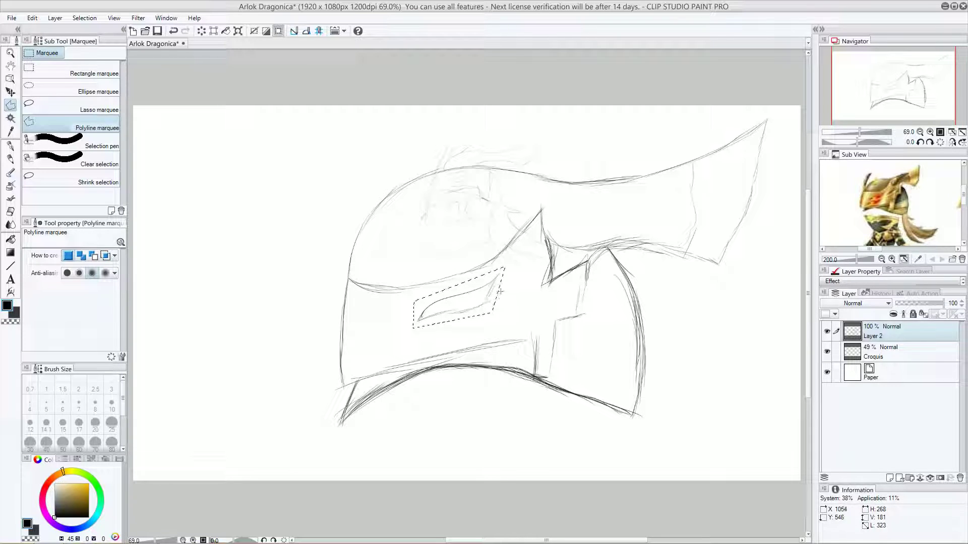
- Try copying the selected eye opening onto a new layer and nudging it, and undo the paste
key(ctrl+c)
key(ctrl+v)
drag(437, 295, 455, 302)
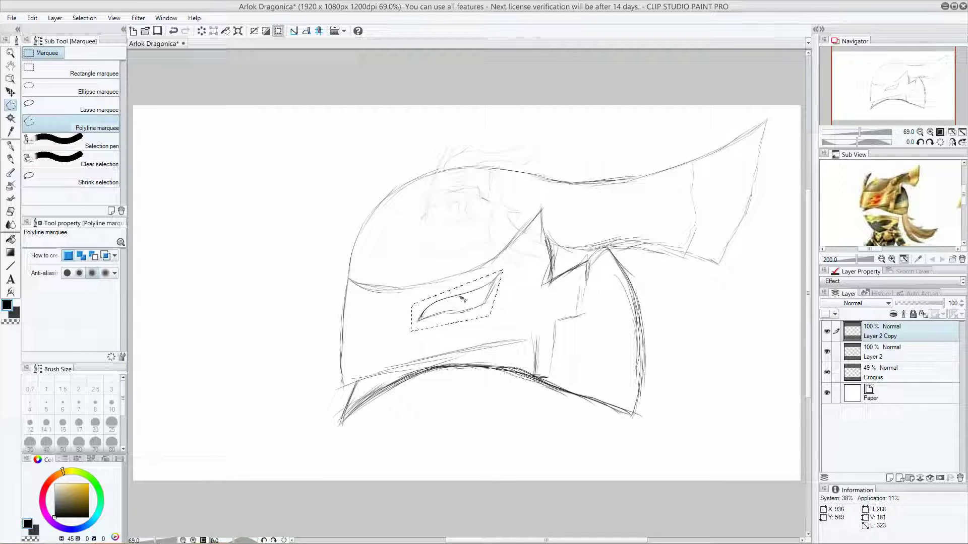
key(ctrl+z)
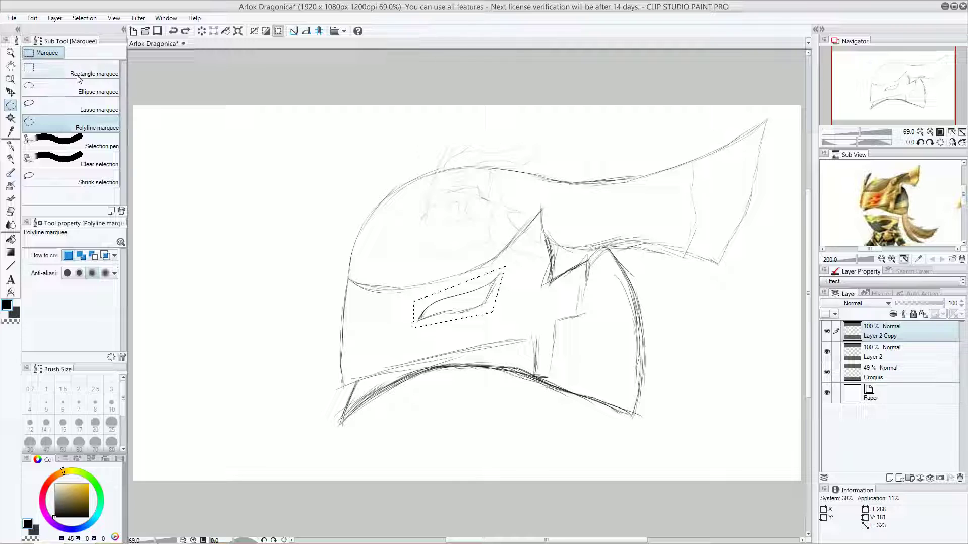
key(ctrl+z)
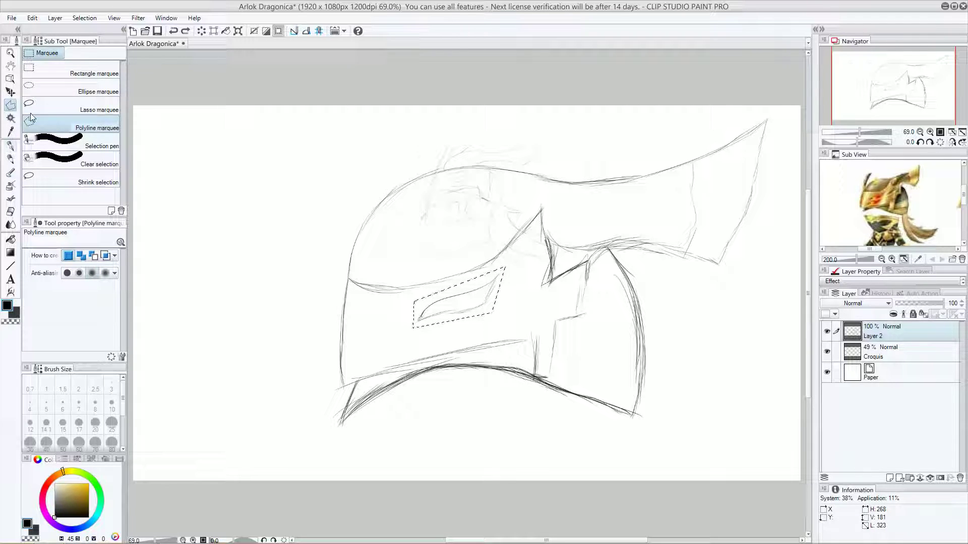
- Make a small, roughly triangular Polyline marquee selection on the blank canvas near its upper-left corner
click(218, 140)
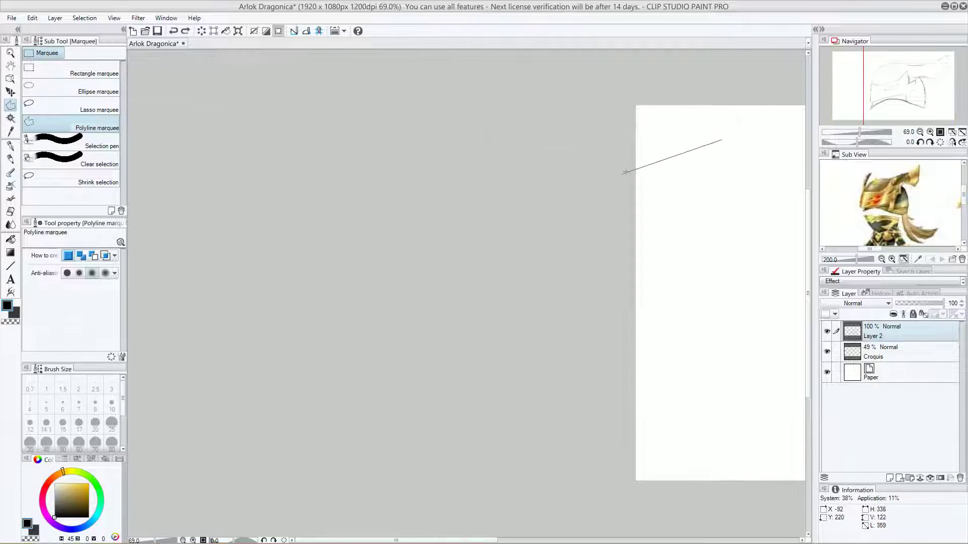
click(656, 163)
click(718, 180)
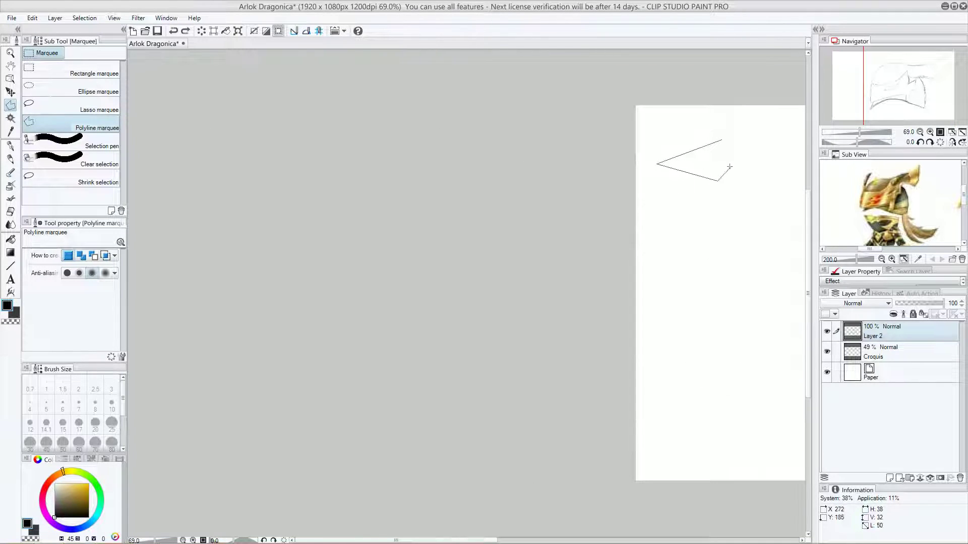
double_click(724, 159)
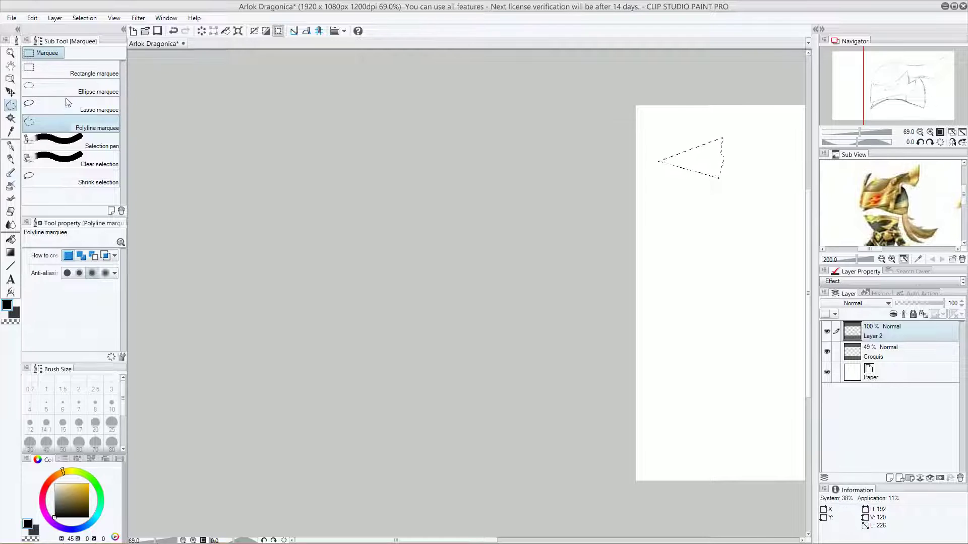
- Clear the small triangular selection with the Rectangle marquee and bring the whole helmet sketch back into view
click(71, 73)
click(714, 256)
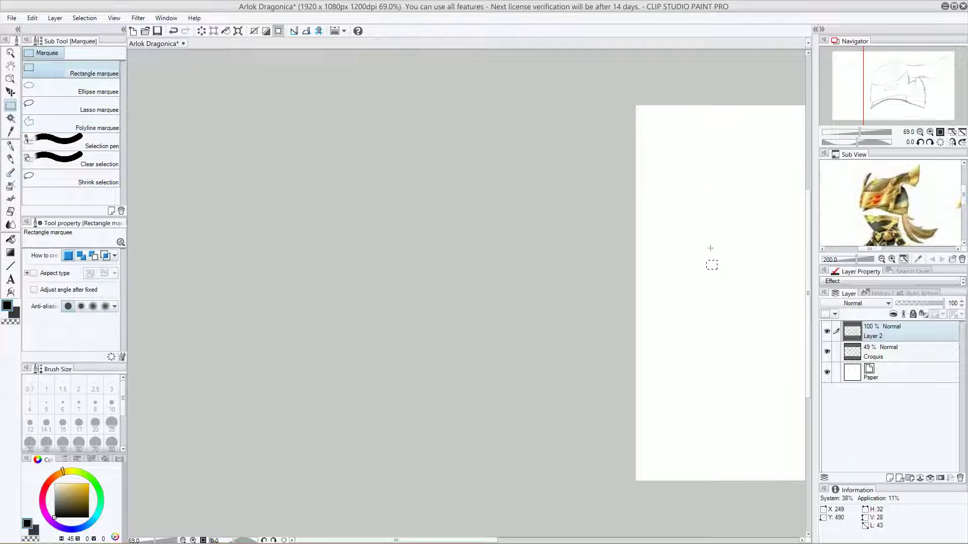
mouse_move(748, 210)
mouse_down()
mouse_move(575, 198)
mouse_move(403, 207)
mouse_up()
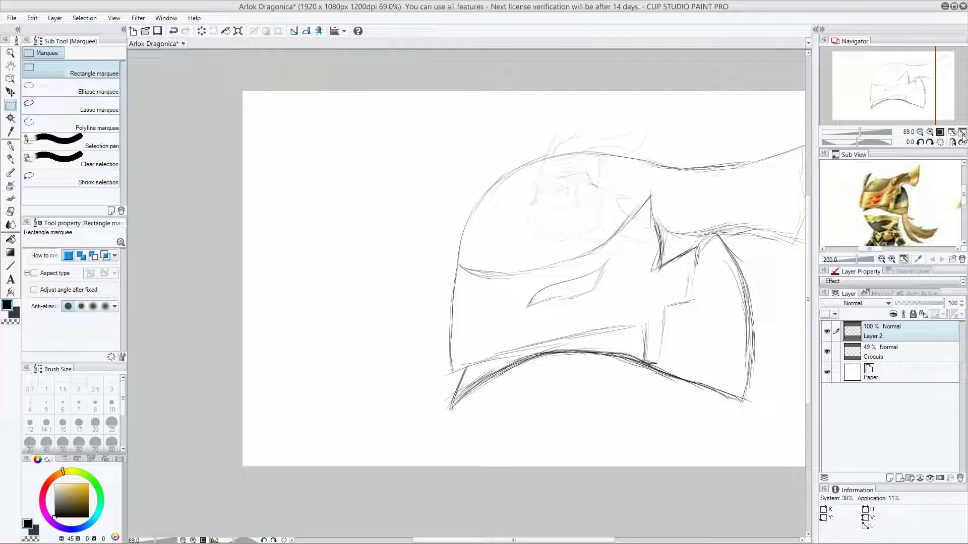
click(962, 133)
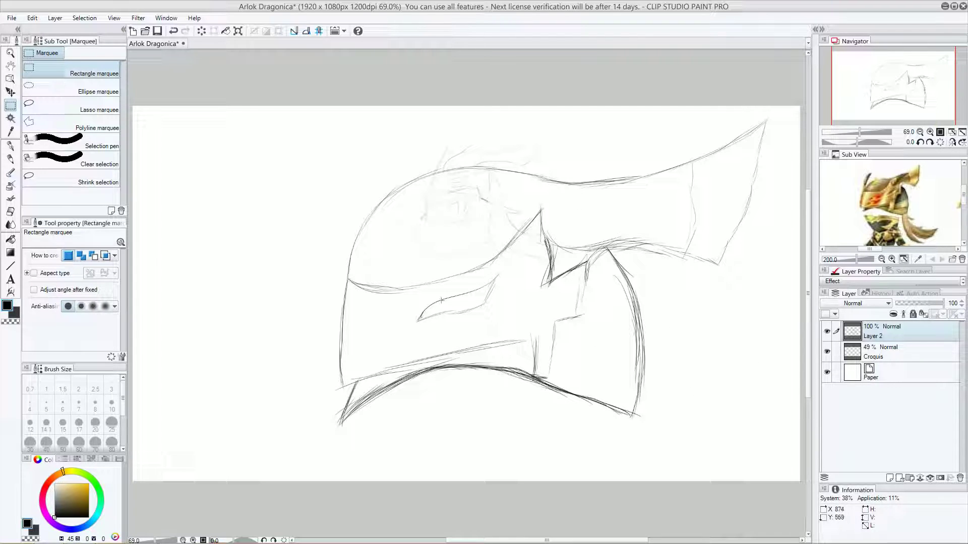
- Try duplicating Layer 2 by copying and pasting it, and undo the paste
key(ctrl+c)
key(ctrl+v)
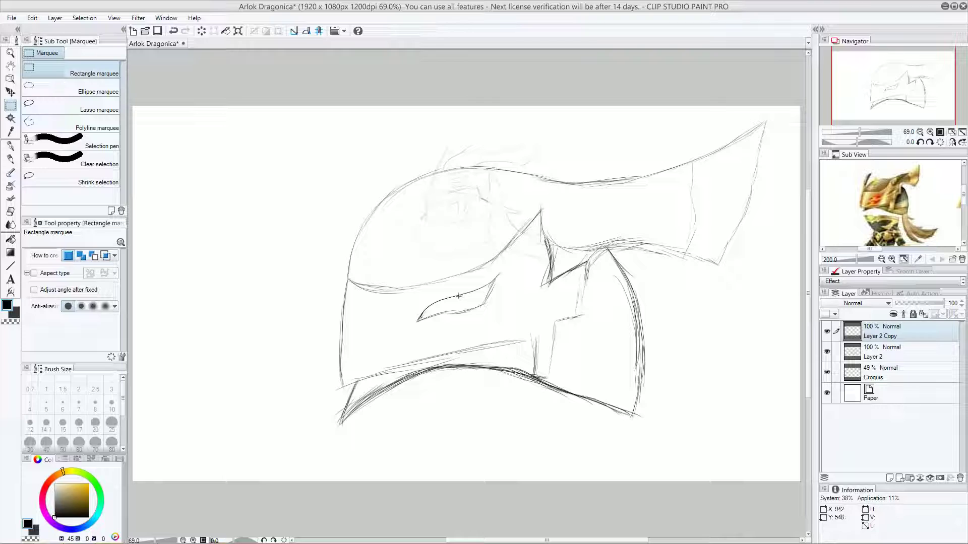
key(ctrl+z)
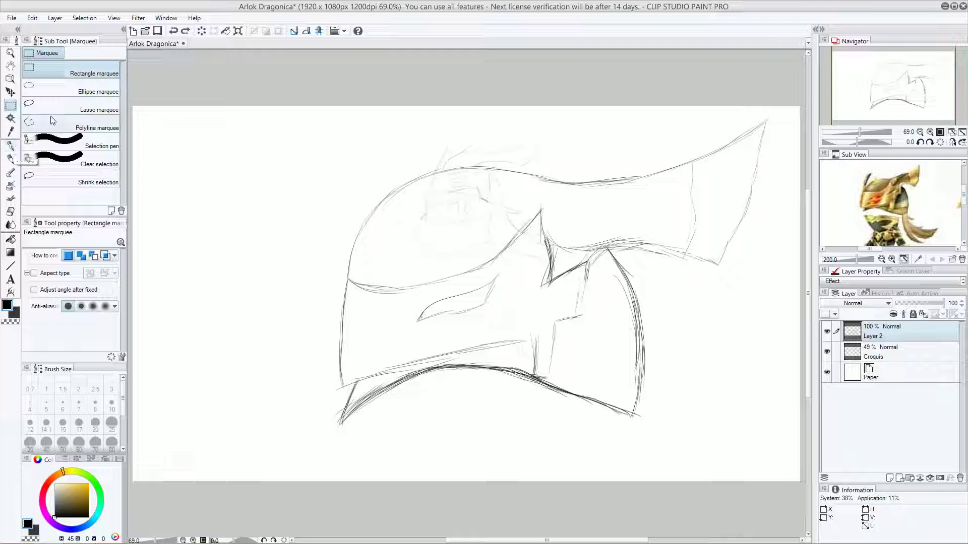
- Sketch a second curved slit just below the eye opening with the G-pen at size 10
click(10, 145)
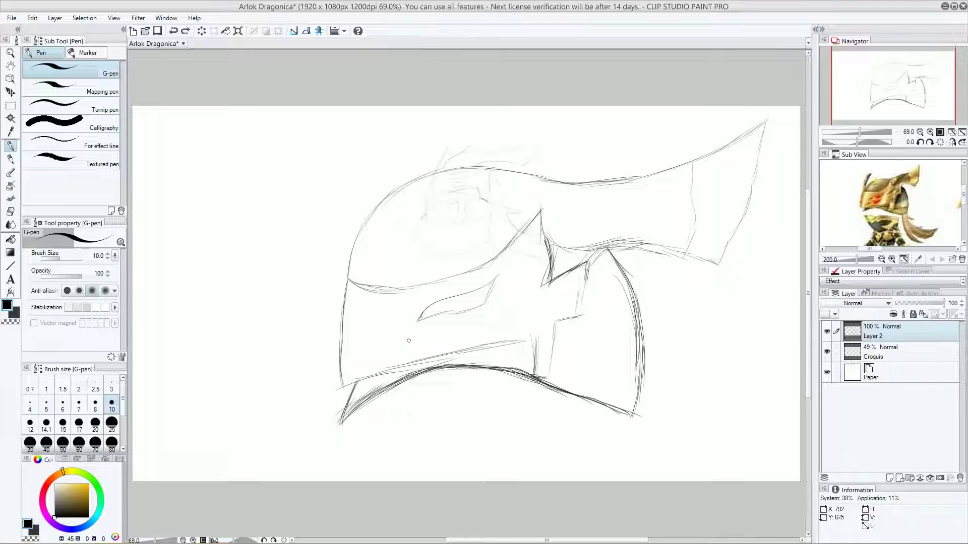
drag(406, 344, 436, 329)
mouse_move(420, 337)
mouse_down()
mouse_move(492, 307)
mouse_move(482, 321)
mouse_up()
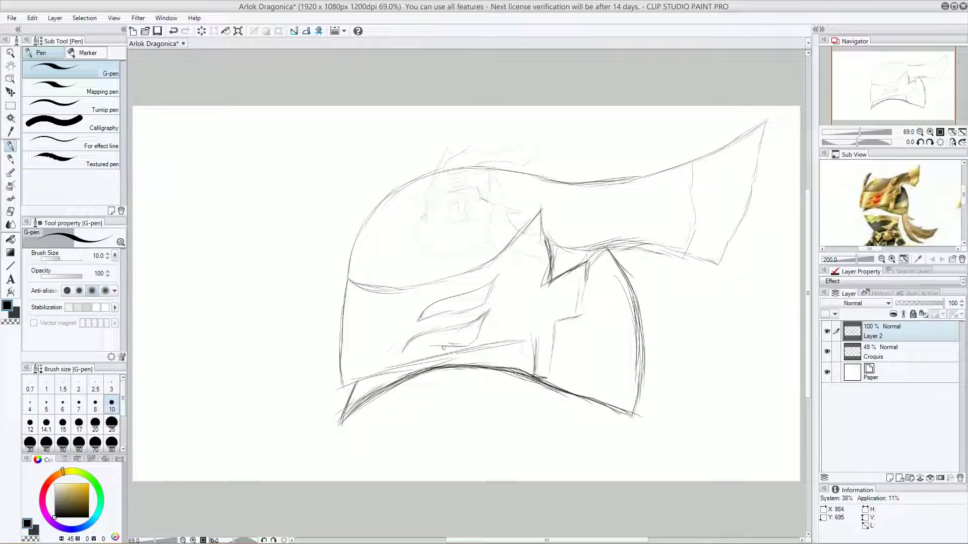
- Sketch a third, lowest slit just above the visor's lower band, undoing and redrawing its strokes until the shape fits
drag(402, 364, 406, 350)
key(ctrl+z)
key(ctrl+z)
key(ctrl+z)
key(ctrl+z)
key(ctrl+z)
drag(487, 313, 446, 344)
key(ctrl+z)
mouse_move(488, 309)
mouse_down()
mouse_move(450, 328)
mouse_move(483, 321)
mouse_up()
key(ctrl+z)
mouse_move(485, 320)
mouse_down()
mouse_move(449, 343)
mouse_move(469, 337)
mouse_move(486, 316)
mouse_move(475, 340)
mouse_move(483, 324)
mouse_move(449, 341)
mouse_move(464, 342)
mouse_move(402, 361)
mouse_move(450, 340)
mouse_move(409, 359)
mouse_move(479, 341)
mouse_move(457, 343)
mouse_move(474, 334)
mouse_move(455, 346)
mouse_up()
key(ctrl+z)
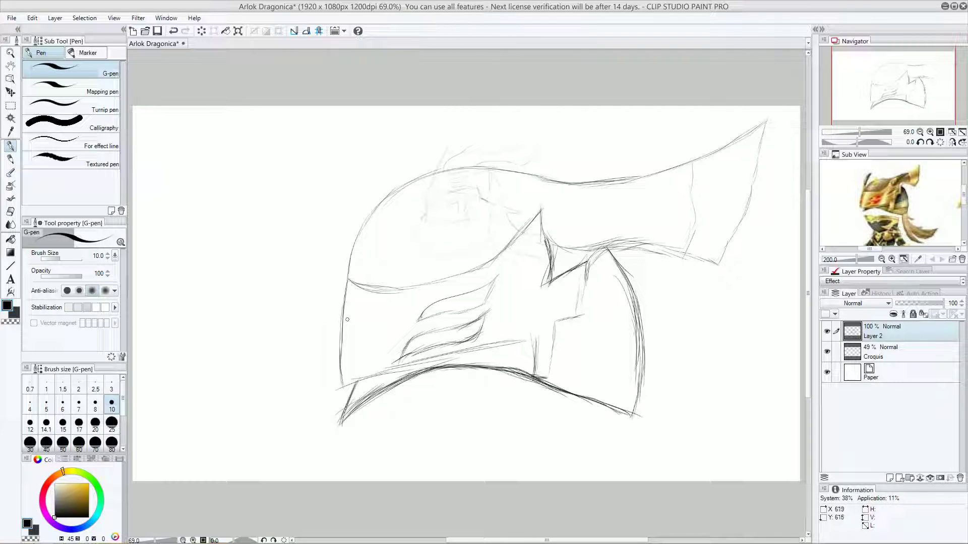
- Mirror the canvas view and try sketching small slit marks at the visor's front edge, undoing and redrawing them
click(952, 142)
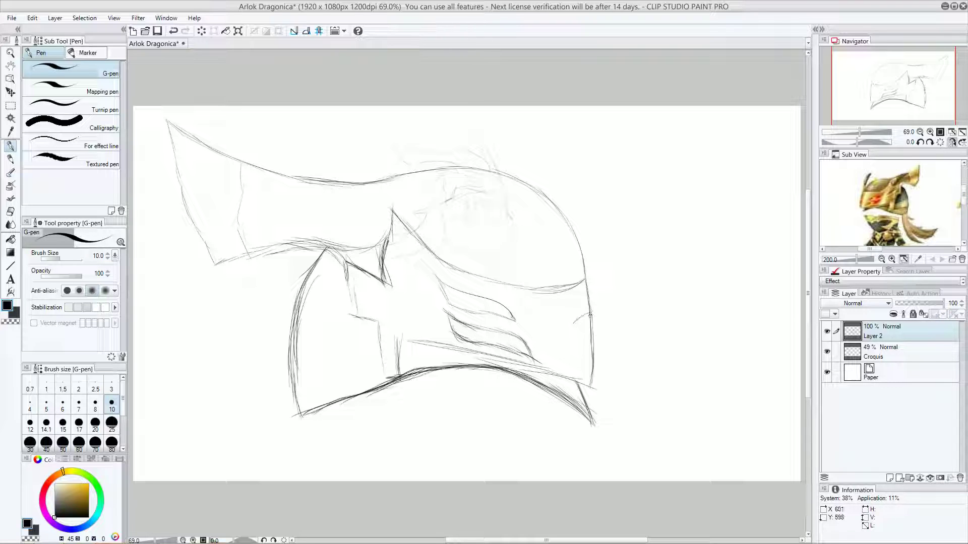
key(ctrl+z)
key(ctrl+z)
drag(589, 301, 581, 320)
key(ctrl+z)
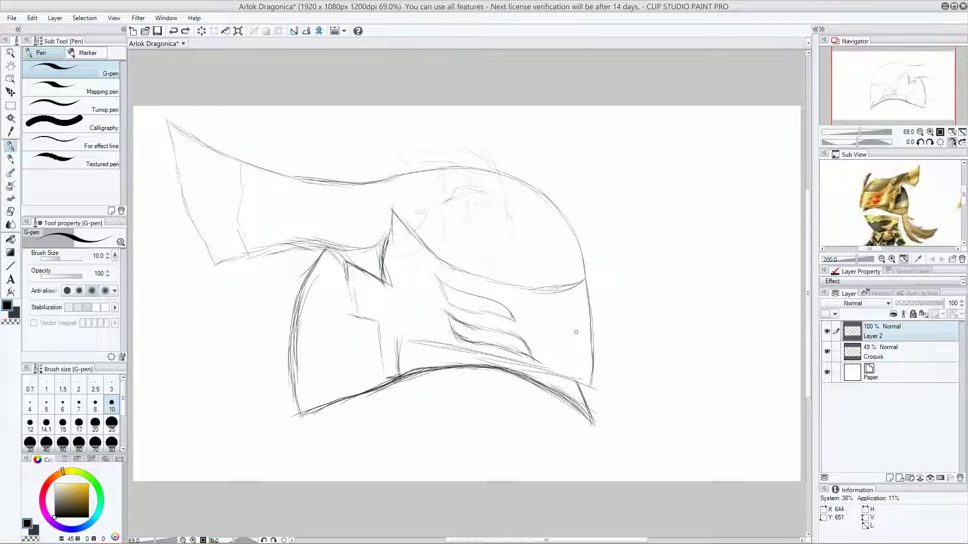
key(ctrl+z)
key(ctrl+z)
drag(579, 333, 589, 328)
key(ctrl+z)
mouse_move(593, 346)
mouse_down()
mouse_move(583, 363)
mouse_move(599, 343)
mouse_up()
key(ctrl+z)
key(ctrl+z)
key(ctrl+z)
- Try erasing the visor's front edge beside the small slit marks, flip the view back, and undo the marks
click(10, 211)
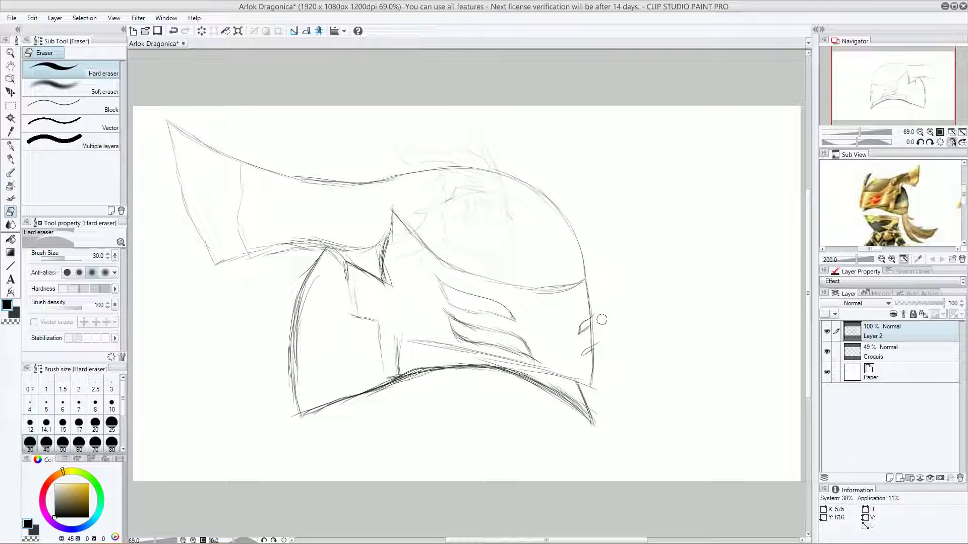
drag(596, 315, 600, 347)
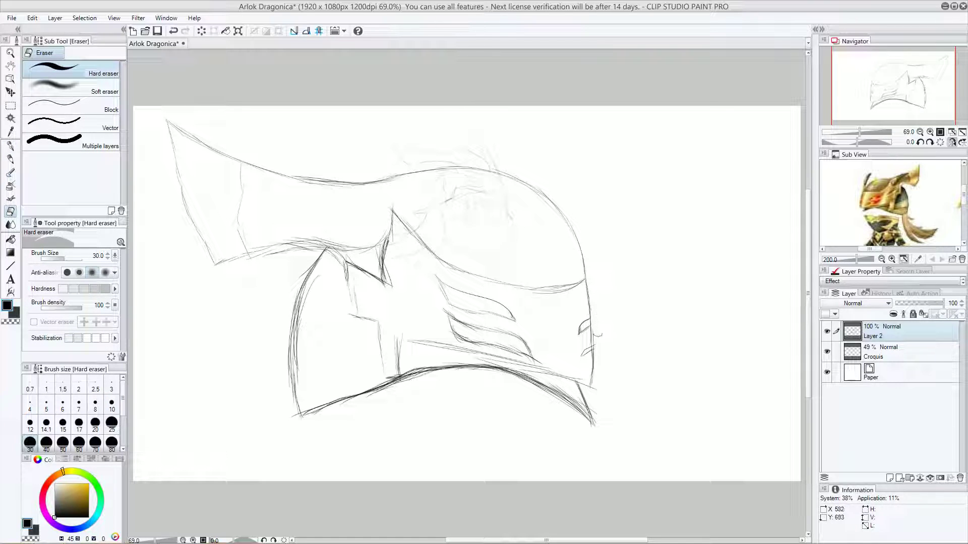
click(953, 142)
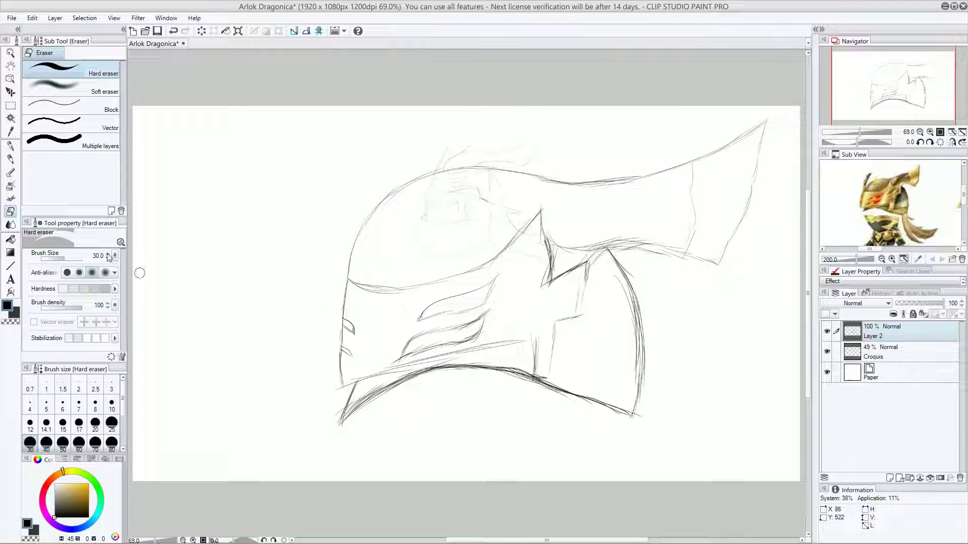
key(ctrl+z)
key(ctrl+z)
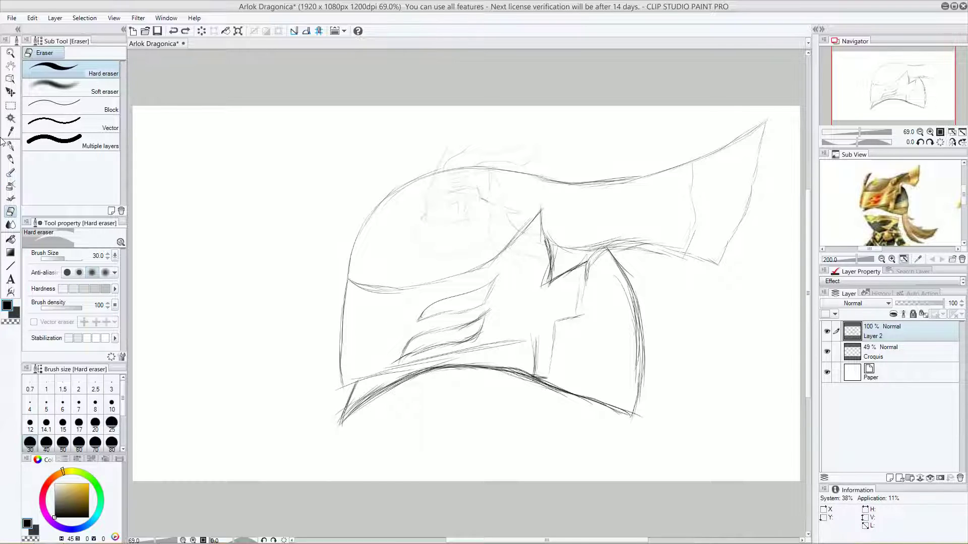
- Redraw the helmet's top contour lower and flatter with G-pen strokes, running from the visor's front corner into the crest
click(10, 146)
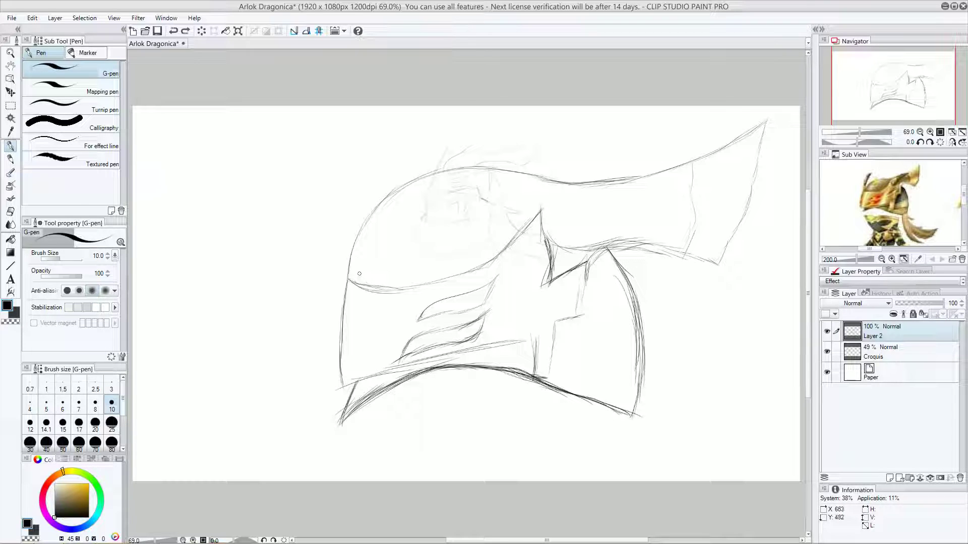
mouse_move(348, 283)
mouse_down()
mouse_move(377, 240)
mouse_move(477, 189)
mouse_move(545, 186)
mouse_up()
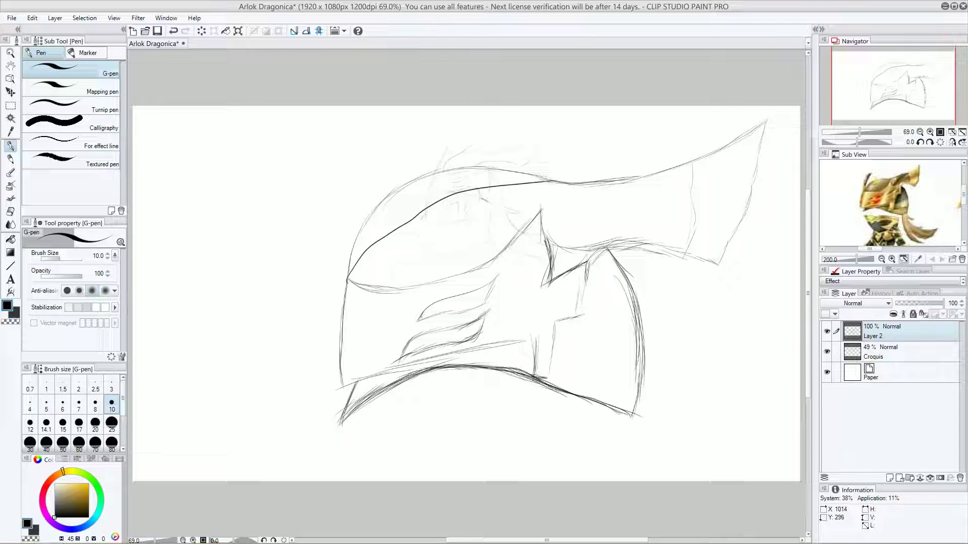
key(ctrl+z)
mouse_move(349, 277)
mouse_down()
mouse_move(371, 250)
mouse_move(417, 223)
mouse_up()
mouse_move(364, 258)
mouse_down()
mouse_move(440, 208)
mouse_move(424, 216)
mouse_move(472, 206)
mouse_up()
drag(409, 228, 531, 193)
drag(456, 209, 653, 178)
drag(596, 188, 622, 182)
drag(600, 187, 659, 172)
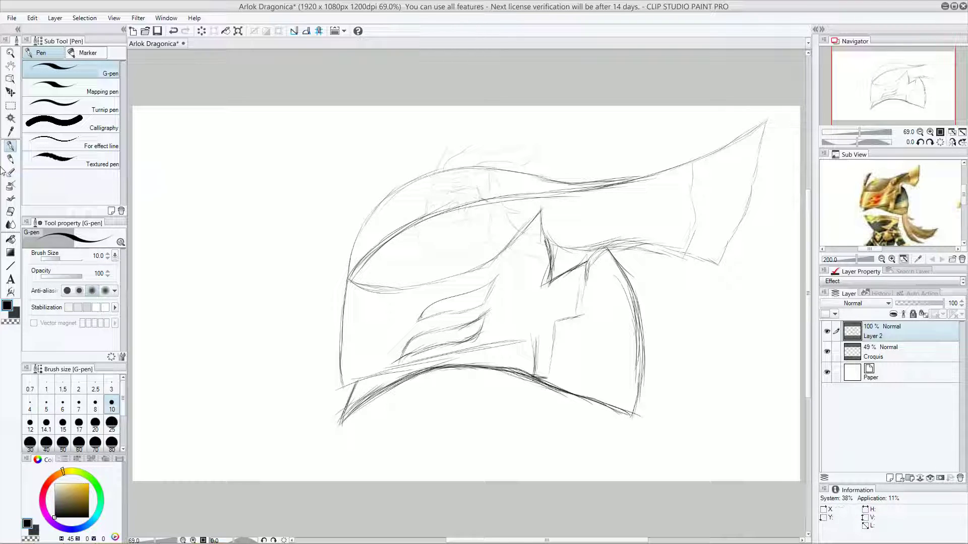
- Erase the old, higher dome line above the new top contour with the Hard eraser
click(10, 211)
mouse_move(458, 174)
mouse_down()
mouse_move(365, 202)
mouse_move(421, 184)
mouse_move(347, 236)
mouse_move(362, 229)
mouse_move(348, 272)
mouse_up()
mouse_move(503, 170)
mouse_down()
mouse_move(586, 181)
mouse_move(570, 185)
mouse_move(638, 175)
mouse_move(609, 172)
mouse_up()
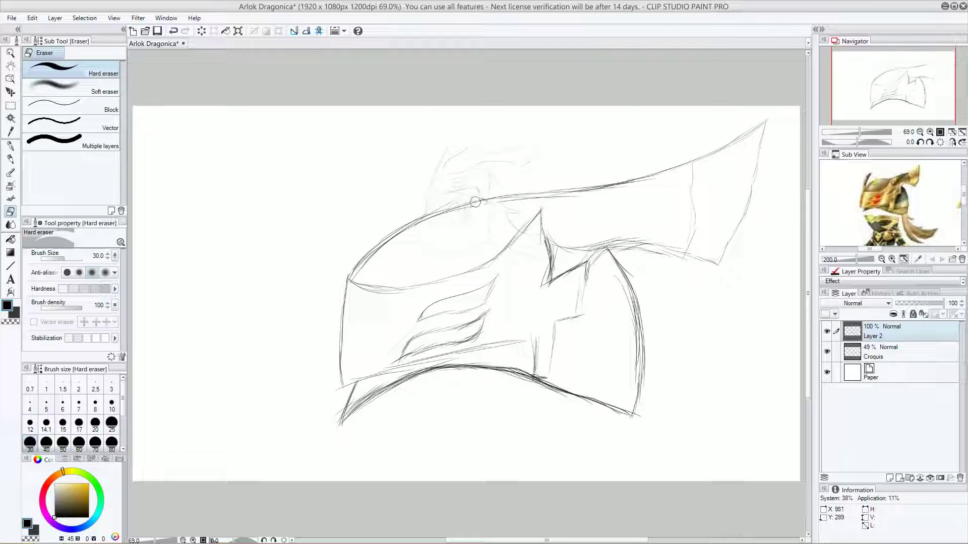
- Delete the Croquis layer
click(911, 350)
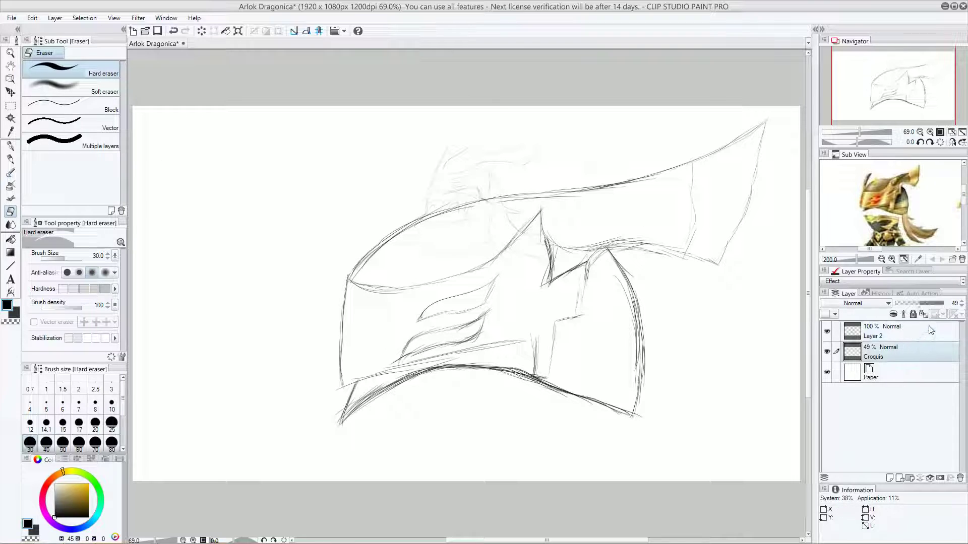
click(959, 478)
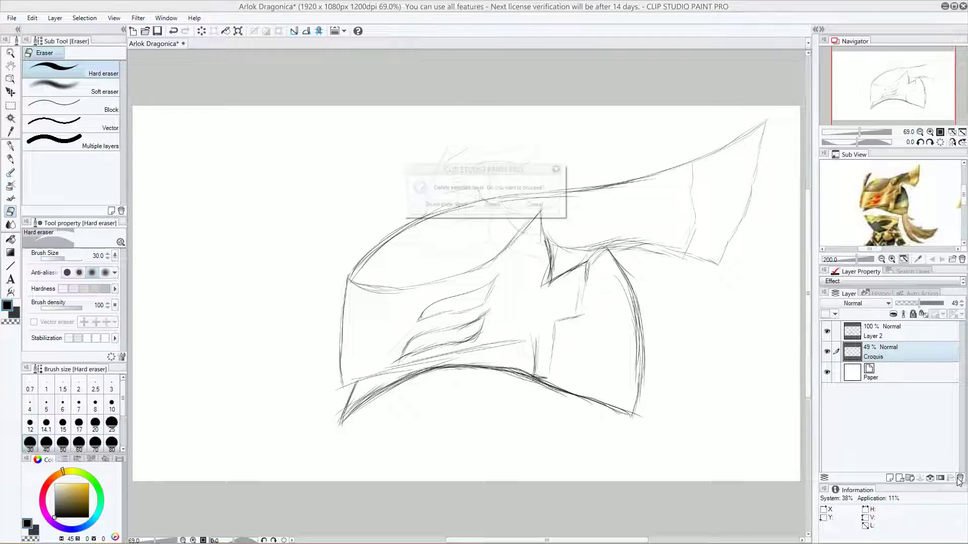
click(494, 207)
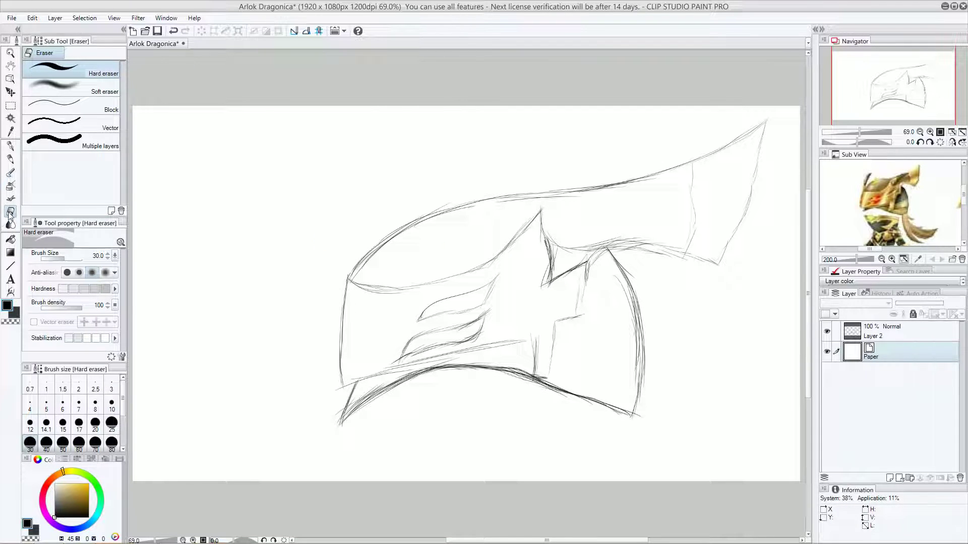
- Select Layer 2 and shift the helmet sketch to the left with the Move layer tool
click(878, 342)
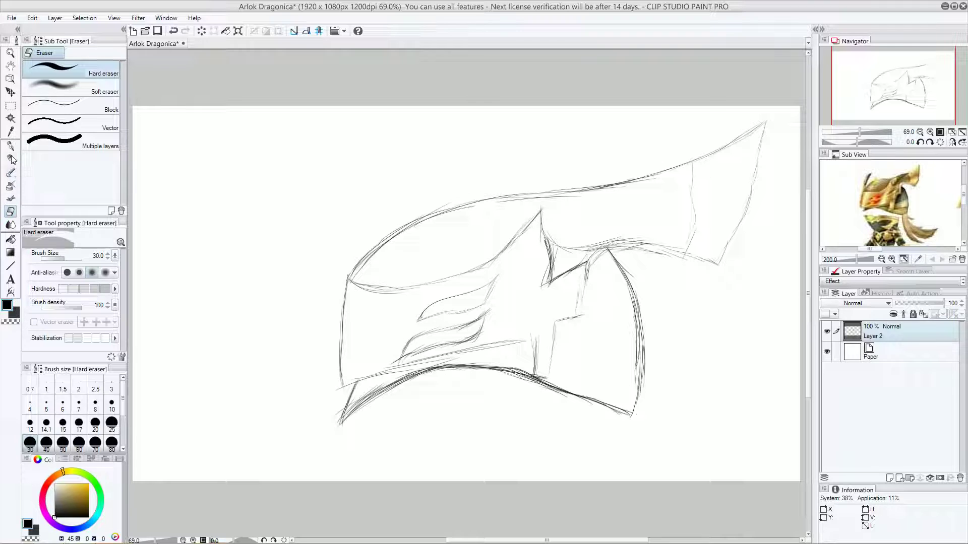
click(10, 92)
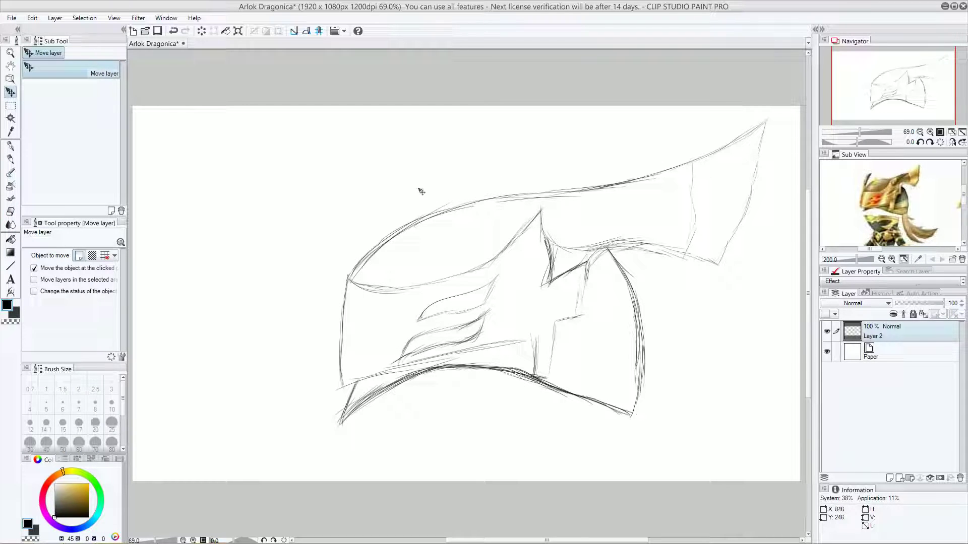
mouse_move(462, 215)
mouse_down()
mouse_move(393, 209)
mouse_move(426, 216)
mouse_up()
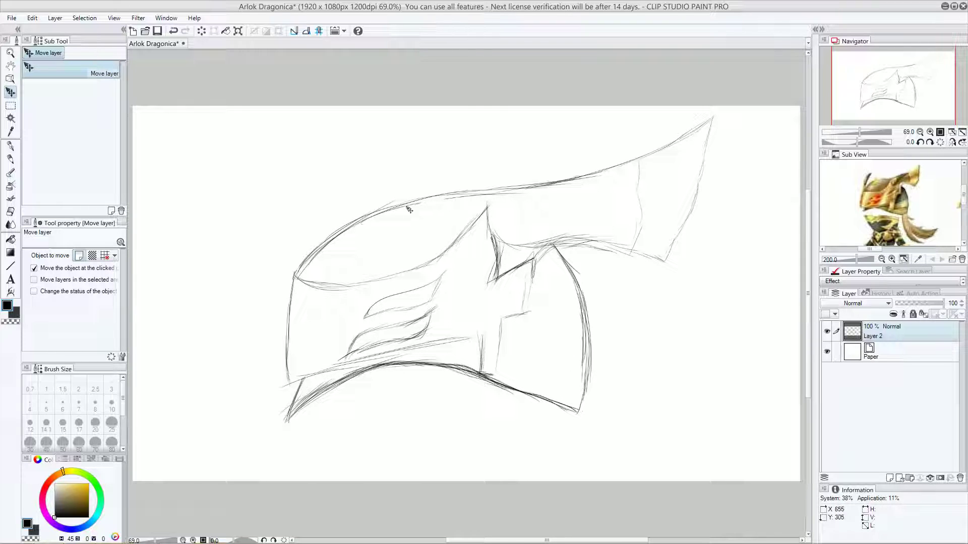
- Choose the Dense watercolor brush and add a new layer above Layer 2
click(10, 146)
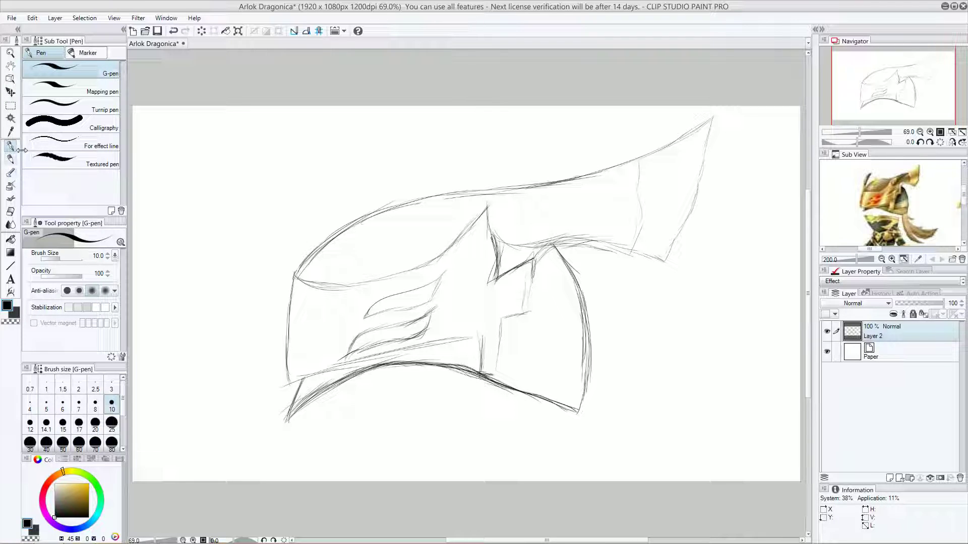
click(10, 173)
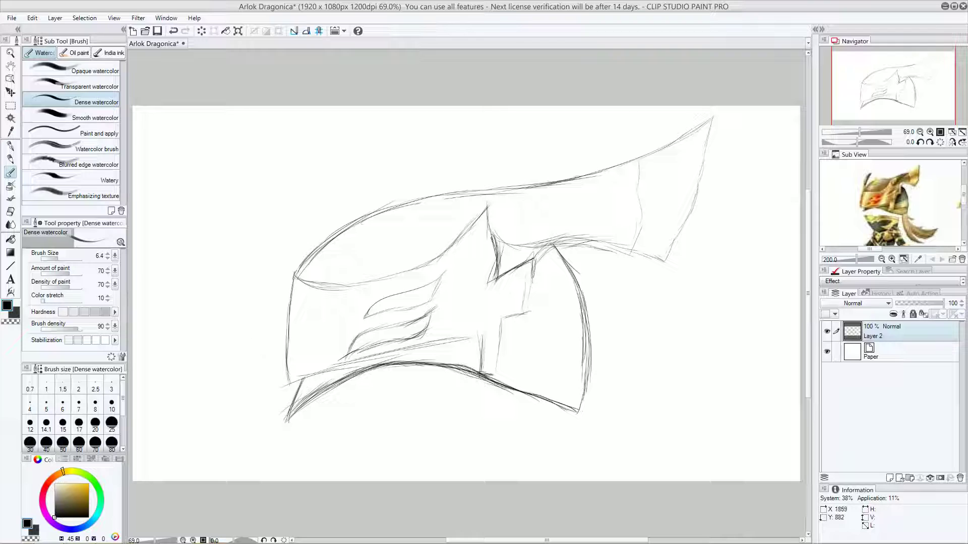
click(890, 478)
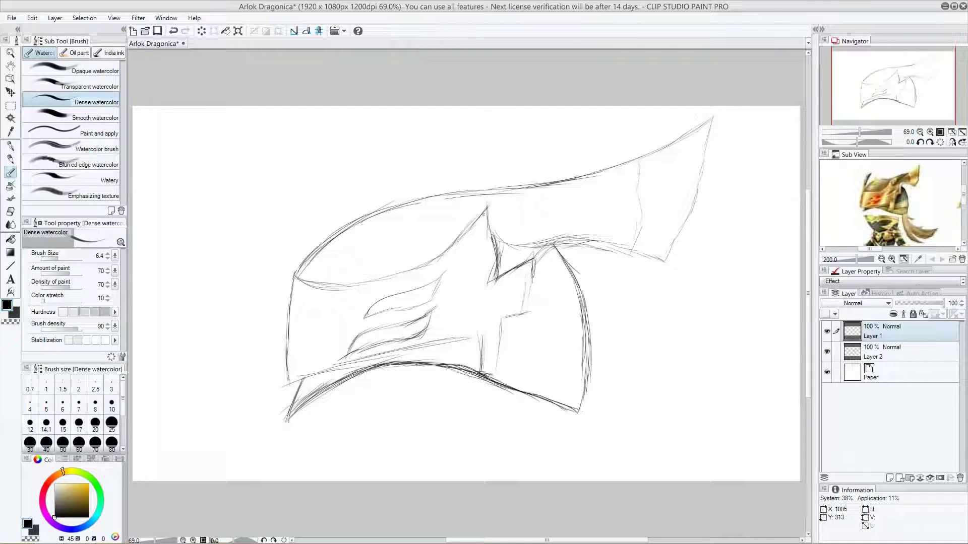
- Loop a bright yellow outline around the visor area and hatch inside it to mark the gold parts
click(89, 484)
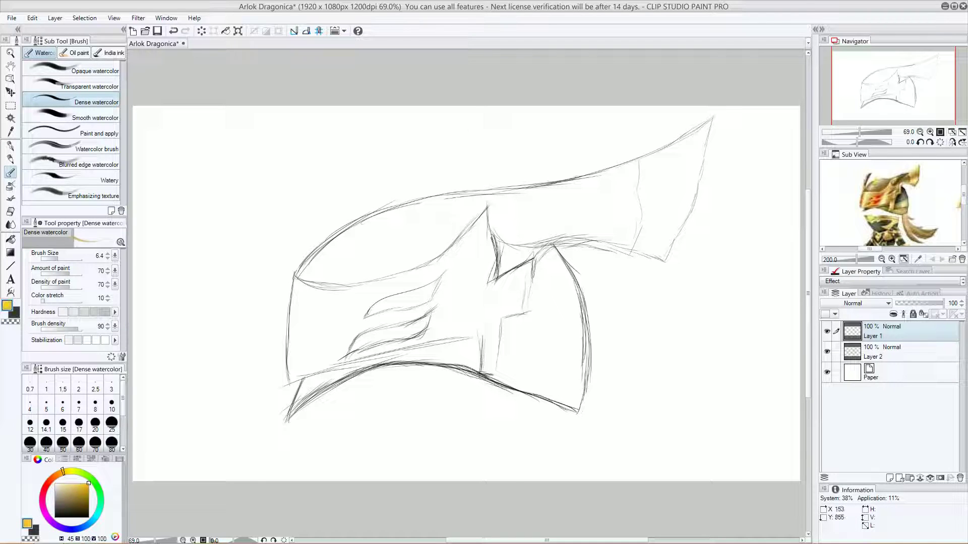
drag(498, 209, 459, 206)
mouse_move(353, 256)
mouse_down()
mouse_move(282, 276)
mouse_move(284, 396)
mouse_move(406, 364)
mouse_up()
mouse_move(488, 387)
mouse_down()
mouse_move(550, 283)
mouse_move(511, 224)
mouse_move(484, 205)
mouse_move(434, 218)
mouse_move(358, 266)
mouse_up()
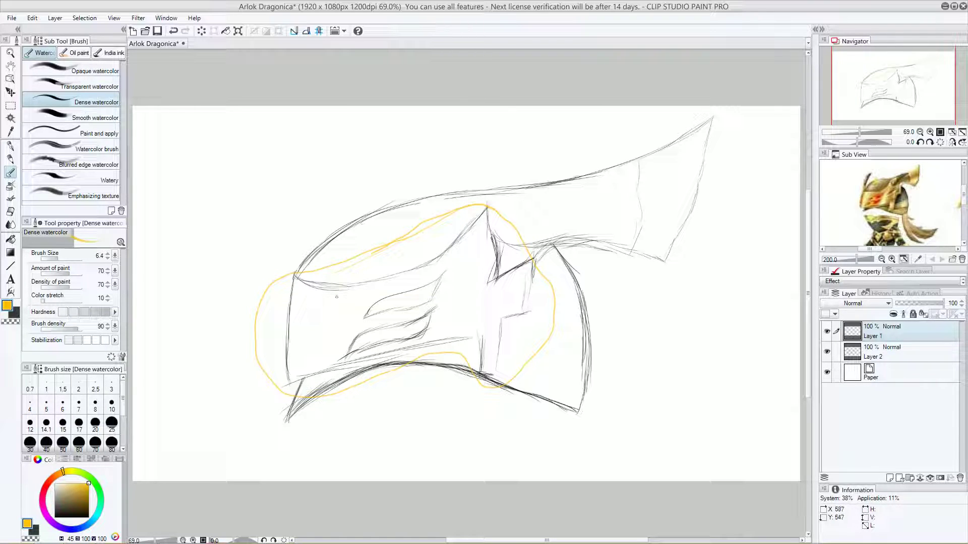
mouse_move(346, 297)
mouse_down()
mouse_move(352, 307)
mouse_move(333, 330)
mouse_up()
mouse_move(446, 317)
mouse_down()
mouse_move(502, 297)
mouse_move(456, 298)
mouse_move(478, 242)
mouse_up()
- Hatch the crest, the dome and the rear of the helmet in dark grey to mark the dark parts
click(55, 504)
mouse_move(534, 214)
mouse_down()
mouse_move(572, 205)
mouse_move(501, 216)
mouse_up()
drag(565, 300, 561, 359)
drag(436, 218, 338, 248)
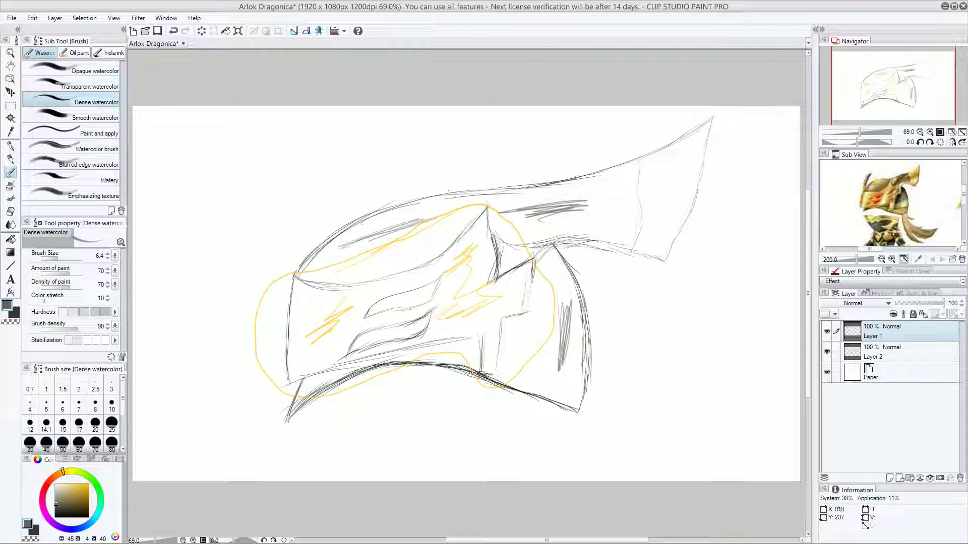
- Undo all the yellow and grey marking strokes on the new layer
key(ctrl+z)
key(ctrl+z)
key(ctrl+z)
key(ctrl+z)
key(ctrl+z)
key(ctrl+z)
key(ctrl+z)
key(ctrl+z)
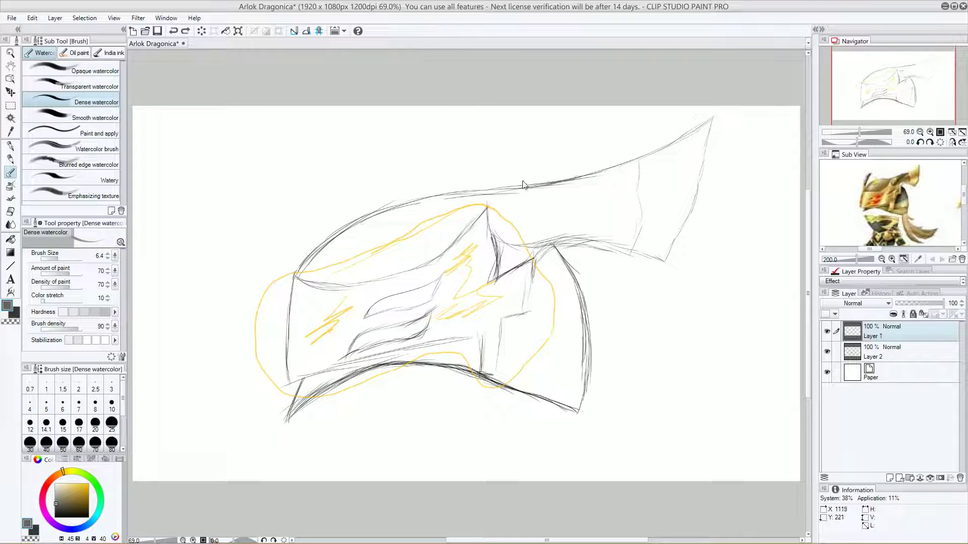
key(ctrl+z)
key(ctrl+z)
key(ctrl+z)
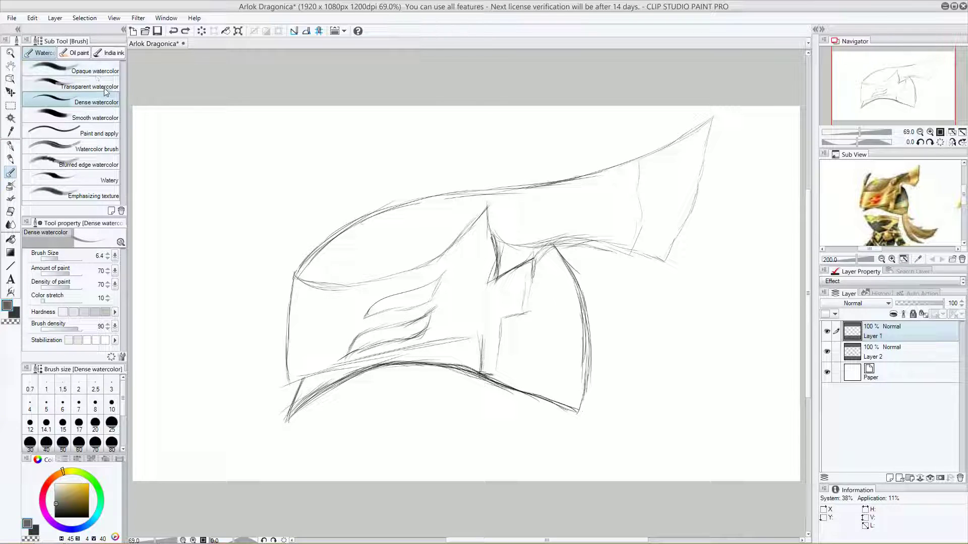
- Choose the Opaque watercolor brush and pick a bright golden yellow
click(98, 72)
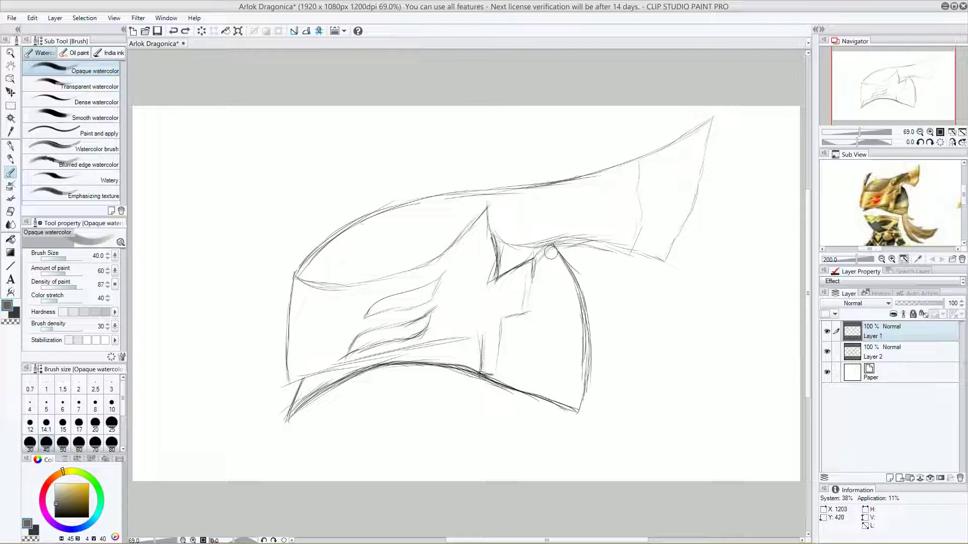
drag(74, 472, 84, 485)
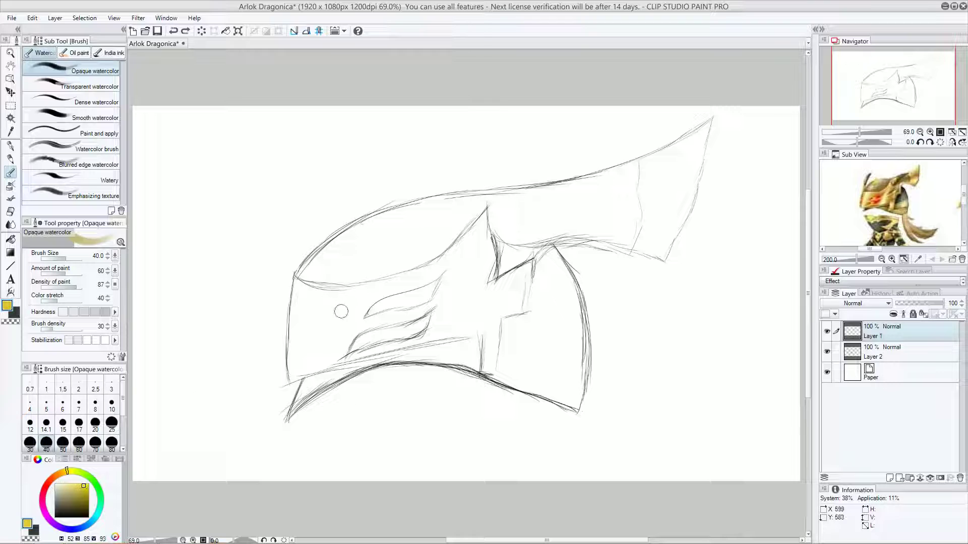
drag(338, 321, 418, 289)
key(ctrl+z)
drag(319, 323, 416, 281)
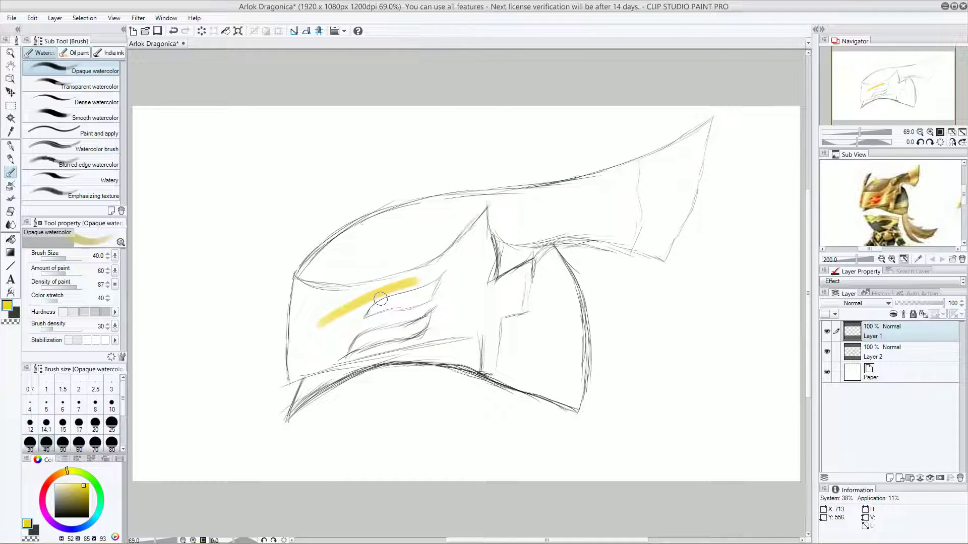
drag(297, 290, 297, 318)
click(80, 490)
key(ctrl+z)
key(ctrl+z)
key(ctrl+z)
mouse_move(298, 299)
mouse_down()
mouse_move(297, 348)
mouse_move(300, 294)
mouse_up()
key(ctrl+z)
click(83, 489)
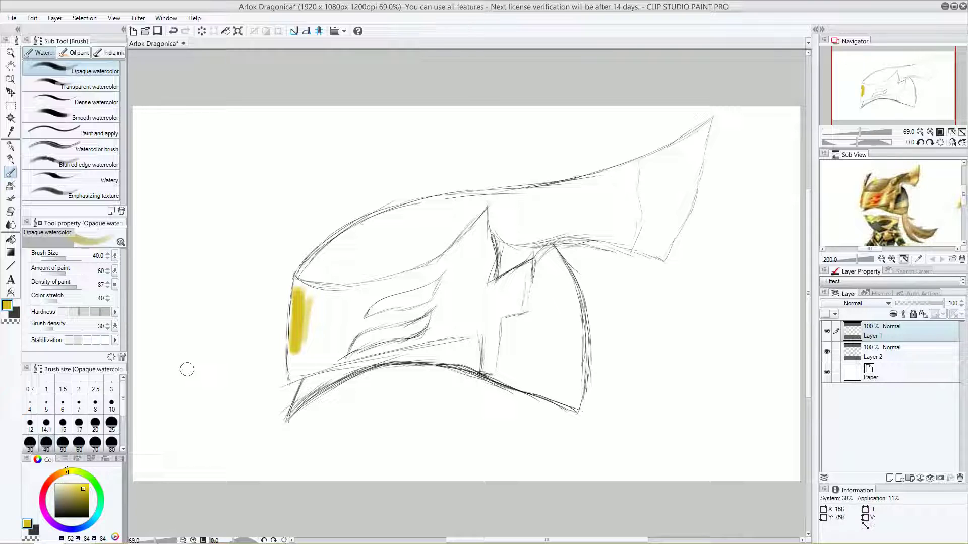
key(ctrl+z)
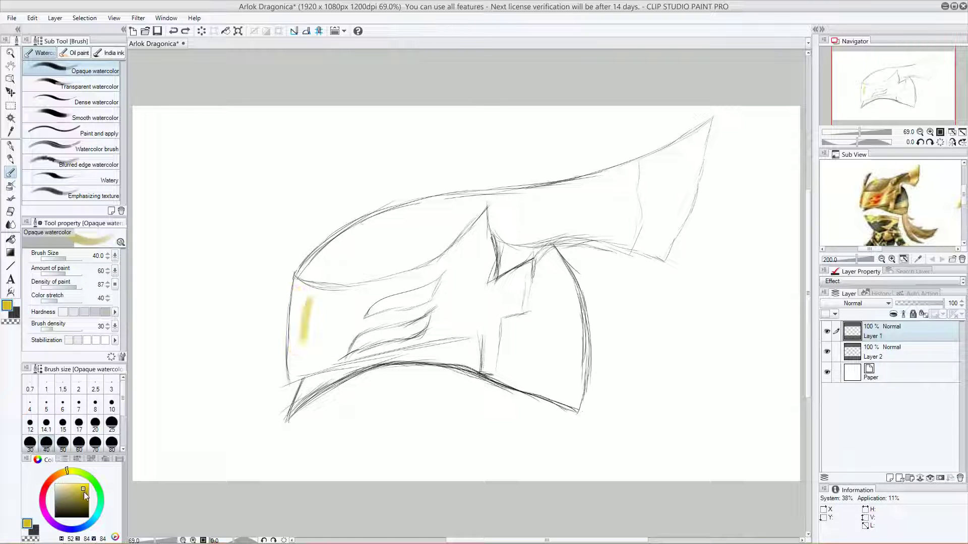
key(ctrl+z)
- Fill the whole visor, including its rear spike and cross-shaped side piece, with solid golden yellow on Layer 1
click(85, 488)
mouse_move(290, 303)
mouse_down()
mouse_move(299, 277)
mouse_move(287, 364)
mouse_move(305, 346)
mouse_move(290, 379)
mouse_move(462, 335)
mouse_move(483, 335)
mouse_move(486, 366)
mouse_move(499, 318)
mouse_move(510, 302)
mouse_move(520, 311)
mouse_move(529, 287)
mouse_move(529, 267)
mouse_move(525, 299)
mouse_move(510, 269)
mouse_move(529, 264)
mouse_move(497, 272)
mouse_move(493, 220)
mouse_move(479, 243)
mouse_move(475, 235)
mouse_move(497, 223)
mouse_move(475, 220)
mouse_move(455, 252)
mouse_move(429, 267)
mouse_move(308, 298)
mouse_move(310, 289)
mouse_move(337, 287)
mouse_move(305, 305)
mouse_move(310, 298)
mouse_move(303, 332)
mouse_move(321, 309)
mouse_move(303, 347)
mouse_move(367, 309)
mouse_move(332, 310)
mouse_move(361, 295)
mouse_move(320, 289)
mouse_move(328, 348)
mouse_move(366, 331)
mouse_move(343, 353)
mouse_move(284, 328)
mouse_move(279, 369)
mouse_move(284, 303)
mouse_up()
mouse_move(370, 335)
mouse_down()
mouse_move(479, 328)
mouse_move(492, 319)
mouse_up()
mouse_move(478, 364)
mouse_down()
mouse_move(481, 333)
mouse_move(493, 373)
mouse_move(518, 304)
mouse_move(471, 308)
mouse_move(519, 285)
mouse_move(442, 275)
mouse_move(470, 253)
mouse_move(488, 268)
mouse_move(448, 282)
mouse_move(472, 249)
mouse_move(383, 290)
mouse_move(446, 280)
mouse_up()
mouse_move(388, 298)
mouse_down()
mouse_move(466, 271)
mouse_move(407, 315)
mouse_up()
mouse_move(459, 270)
mouse_down()
mouse_move(394, 313)
mouse_move(454, 297)
mouse_move(392, 318)
mouse_up()
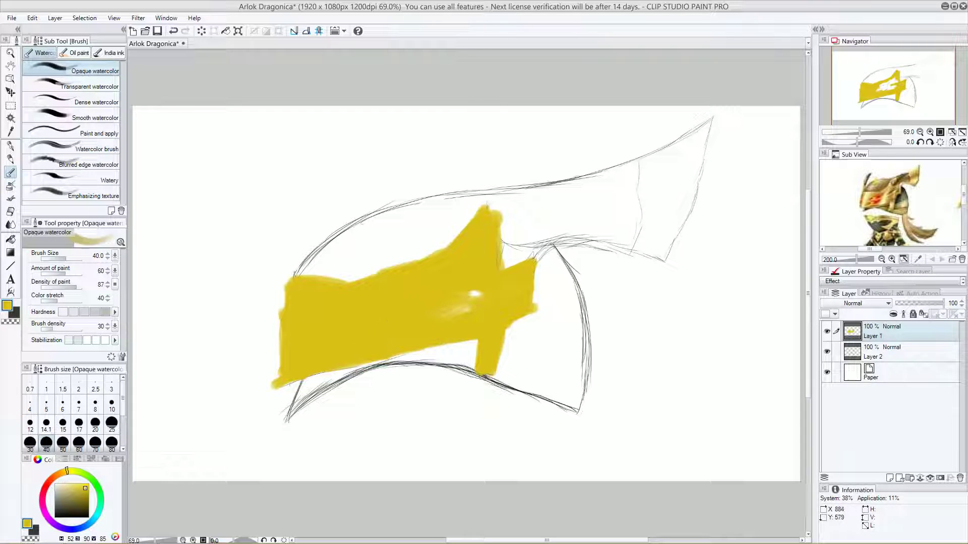
mouse_move(479, 292)
mouse_down()
mouse_move(503, 264)
mouse_move(498, 242)
mouse_up()
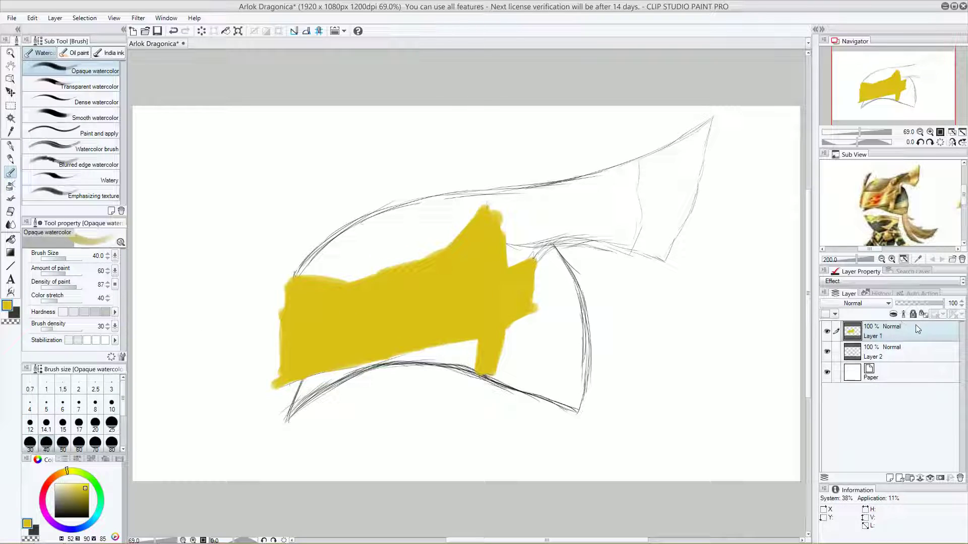
- Place Layer 1 beneath Layer 2 and erase the yellow overspill along the visor's front, lower edge and side piece with the Hard eraser
drag(893, 331, 902, 363)
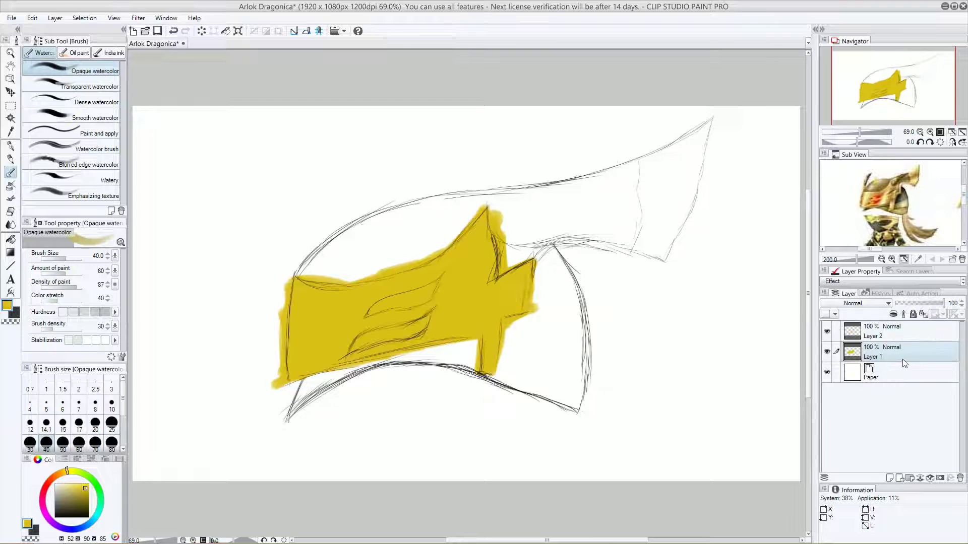
click(11, 211)
mouse_move(276, 329)
mouse_down()
mouse_move(282, 285)
mouse_move(275, 388)
mouse_up()
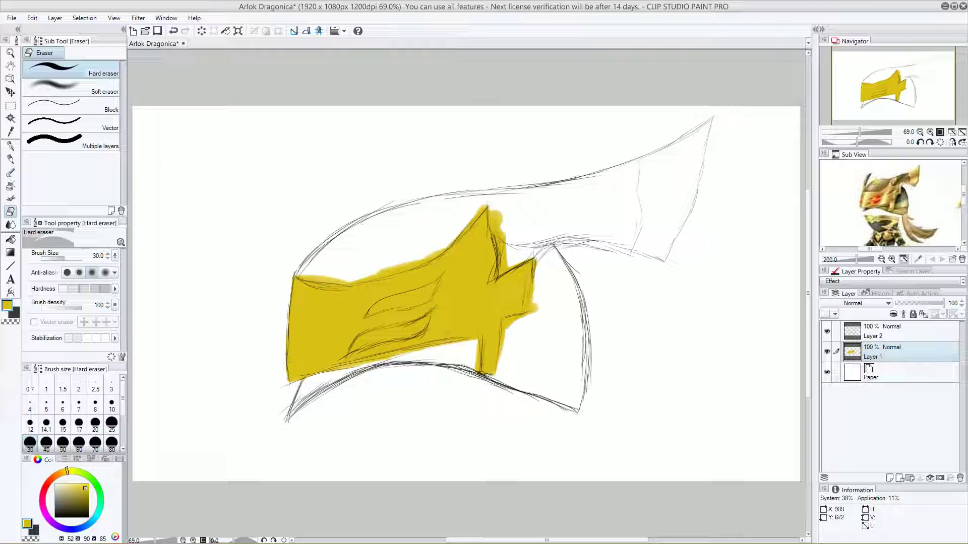
mouse_move(358, 370)
mouse_down()
mouse_move(413, 353)
mouse_move(350, 370)
mouse_move(480, 339)
mouse_up()
mouse_move(545, 303)
mouse_down()
mouse_move(542, 266)
mouse_move(538, 312)
mouse_move(539, 256)
mouse_move(524, 314)
mouse_up()
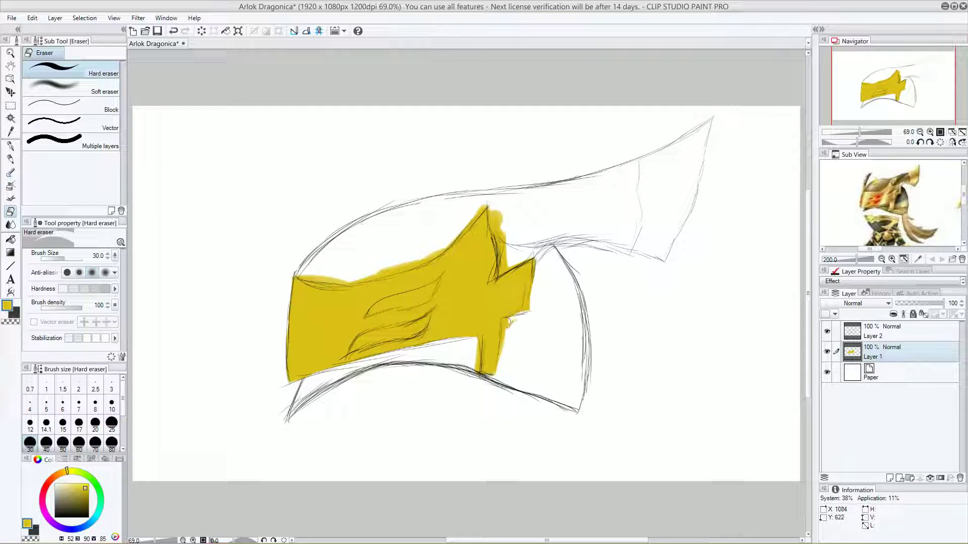
key(ctrl+z)
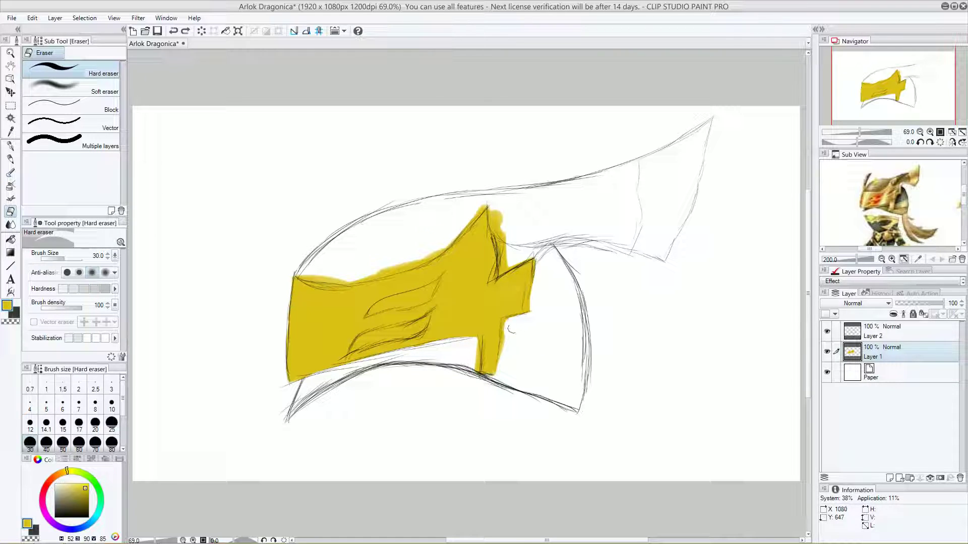
drag(504, 317, 504, 355)
key(ctrl+z)
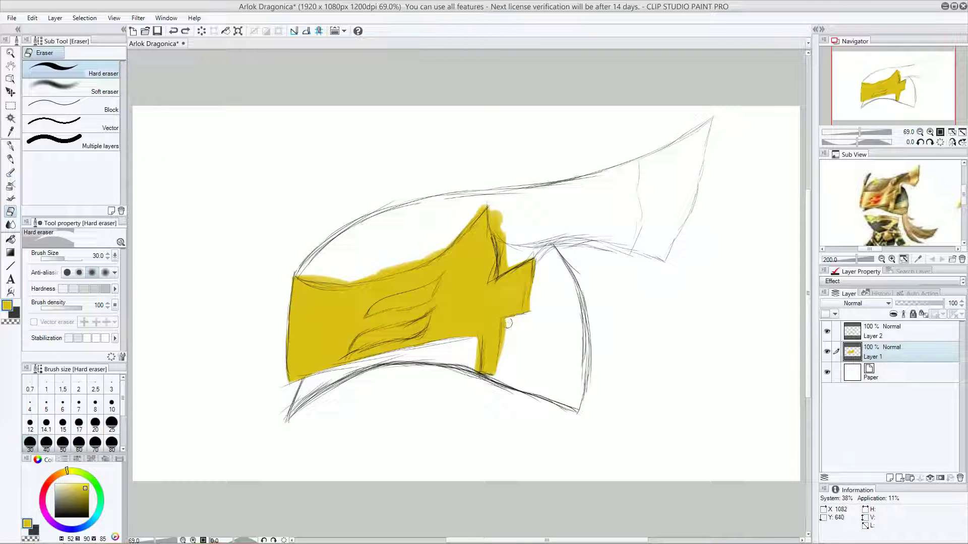
drag(505, 338, 502, 361)
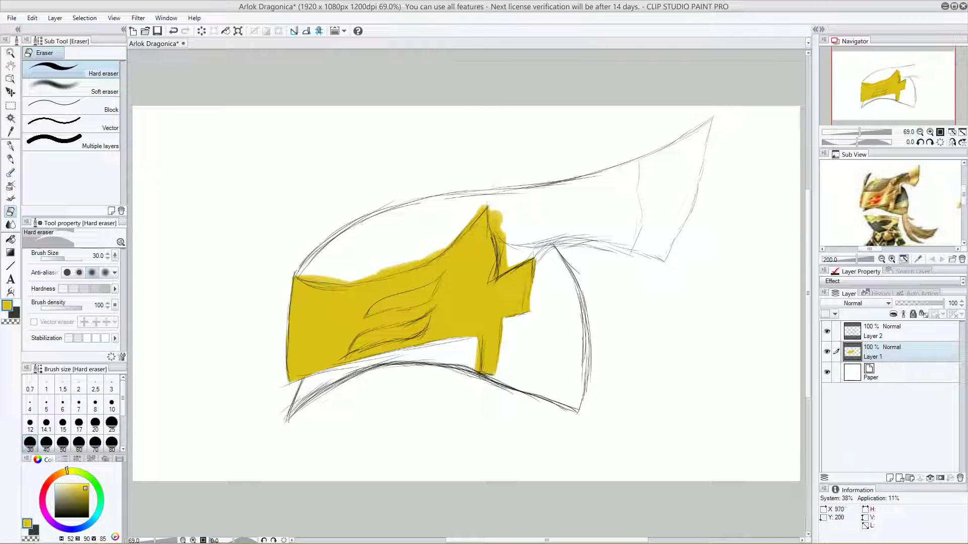
- Erase the yellow overspill around the visor's spike, along its upper edge and at the notch behind it, then clean the lower corner
mouse_move(512, 211)
mouse_down()
mouse_move(510, 249)
mouse_move(497, 217)
mouse_up()
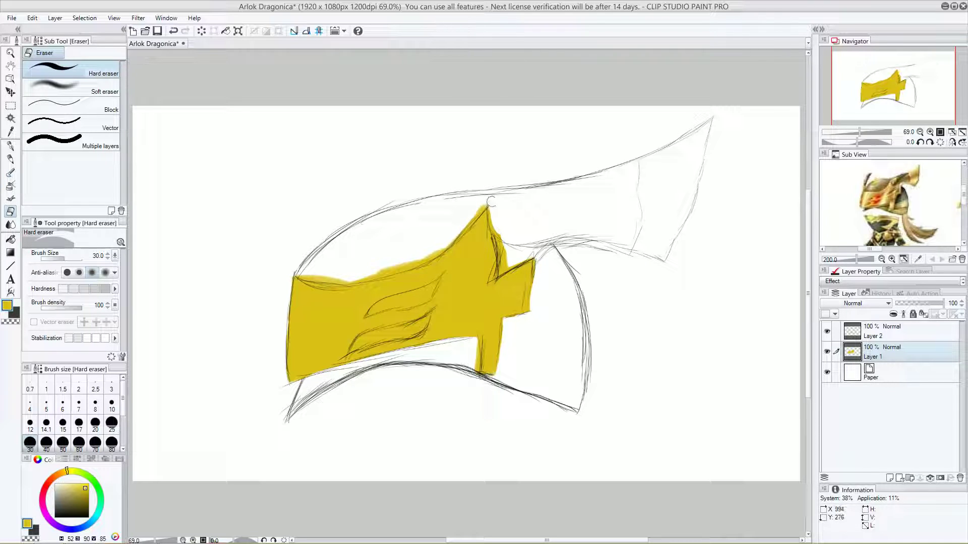
mouse_move(464, 228)
mouse_down()
mouse_move(428, 258)
mouse_move(439, 252)
mouse_move(437, 238)
mouse_up()
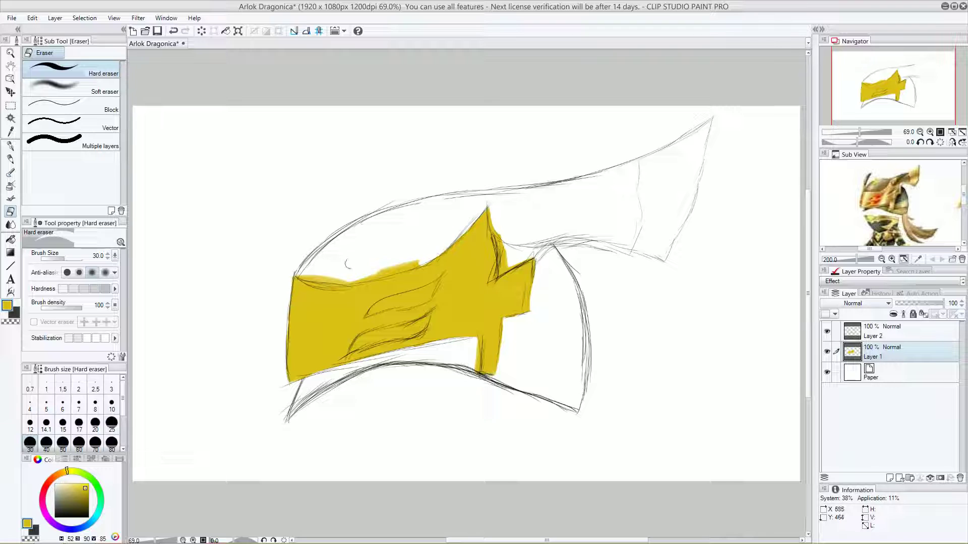
mouse_move(308, 270)
mouse_down()
mouse_move(363, 275)
mouse_move(337, 282)
mouse_move(352, 283)
mouse_move(418, 263)
mouse_move(373, 273)
mouse_up()
key(ctrl+z)
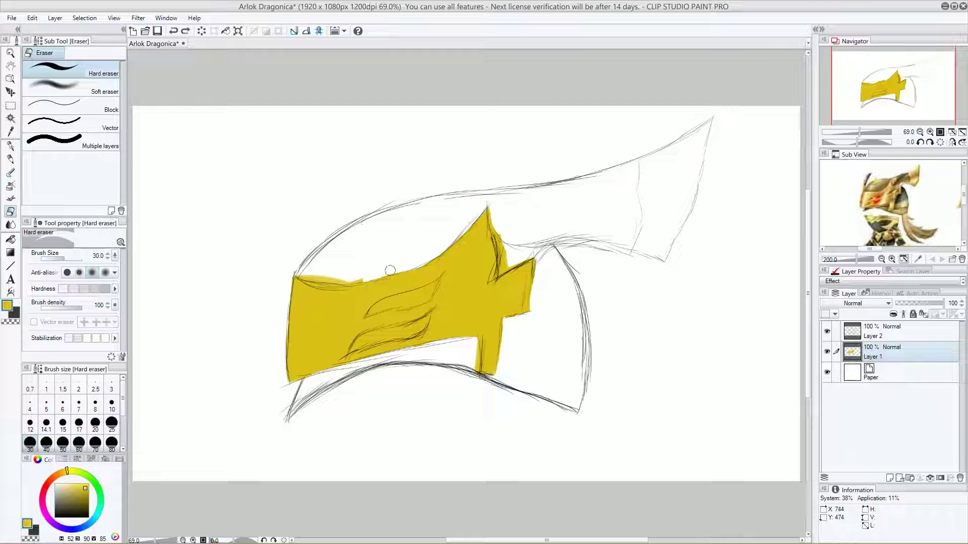
mouse_move(365, 280)
mouse_down()
mouse_move(298, 270)
mouse_move(348, 279)
mouse_up()
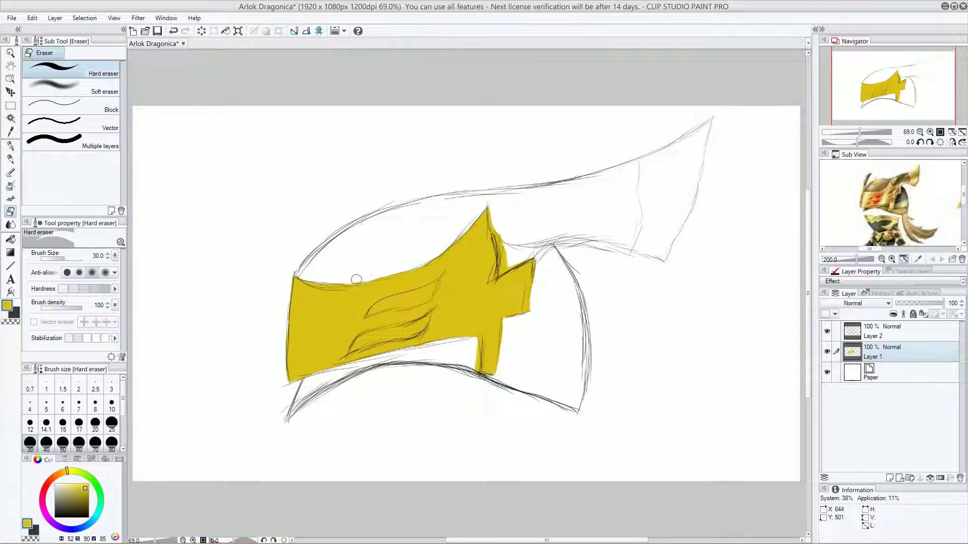
mouse_move(493, 216)
mouse_down()
mouse_move(501, 270)
mouse_move(539, 255)
mouse_move(500, 268)
mouse_move(516, 259)
mouse_move(491, 220)
mouse_move(502, 259)
mouse_move(498, 247)
mouse_move(543, 272)
mouse_move(551, 263)
mouse_move(537, 257)
mouse_move(535, 292)
mouse_up()
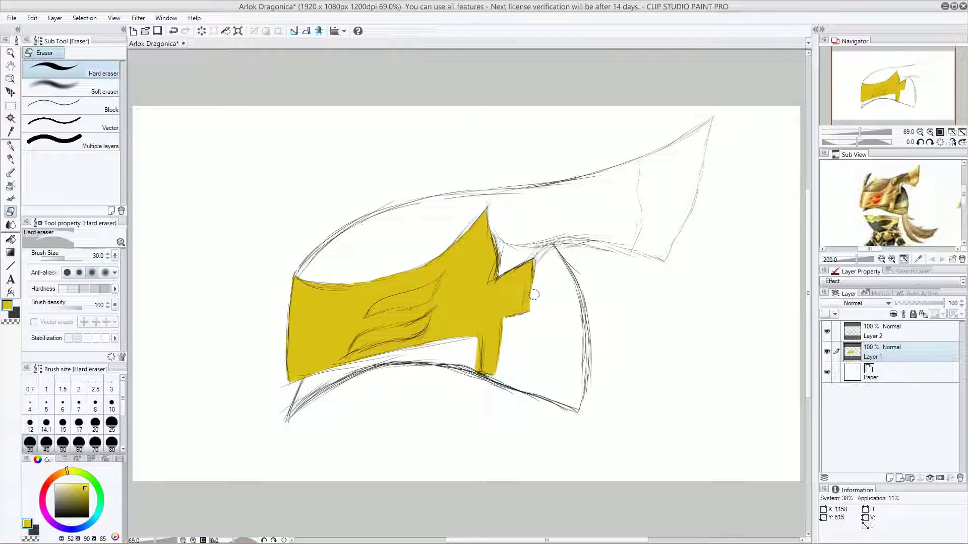
mouse_move(435, 336)
mouse_down()
mouse_move(477, 353)
mouse_move(478, 363)
mouse_move(476, 349)
mouse_up()
- Pick a light yellow and set the Opaque watercolor brush's density to 37
drag(86, 494, 74, 483)
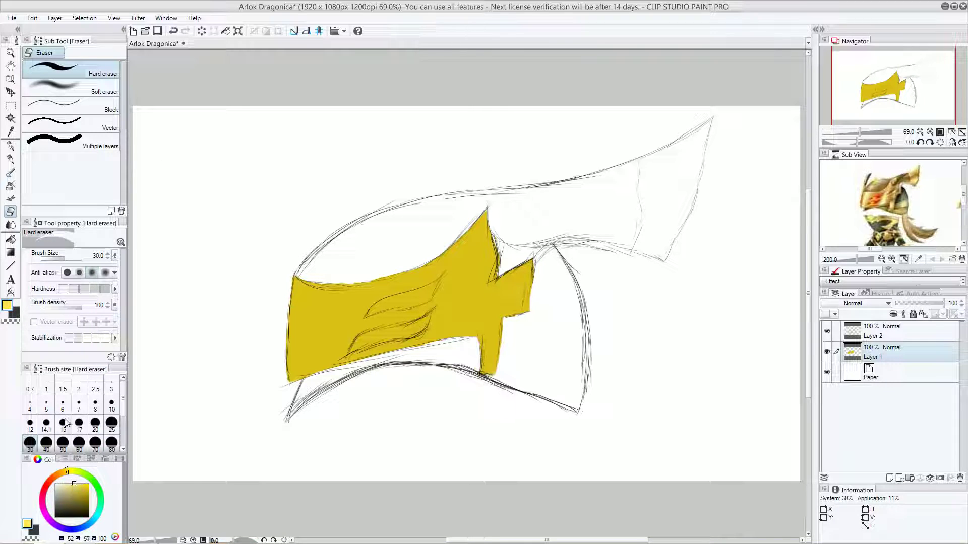
click(10, 173)
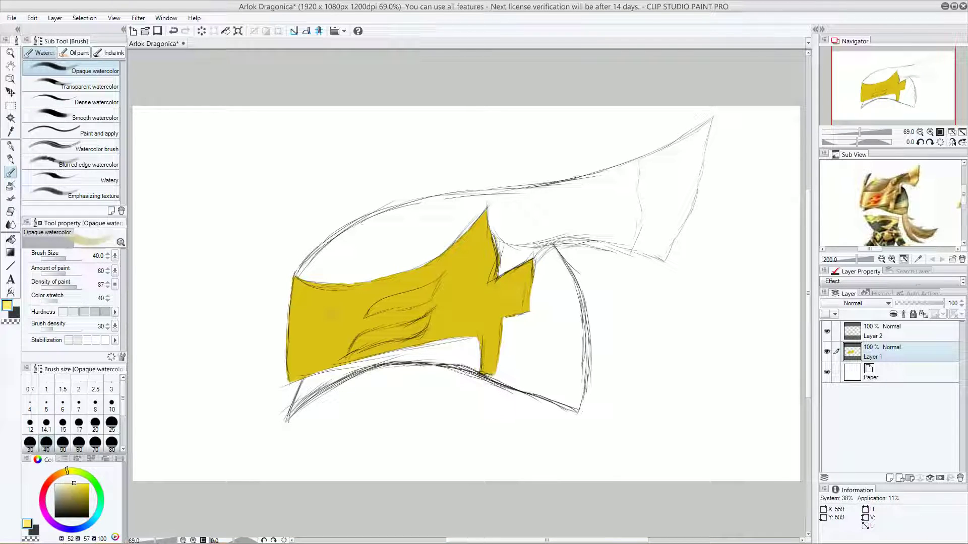
mouse_move(53, 329)
mouse_down()
mouse_move(75, 329)
mouse_move(57, 330)
mouse_up()
click(91, 87)
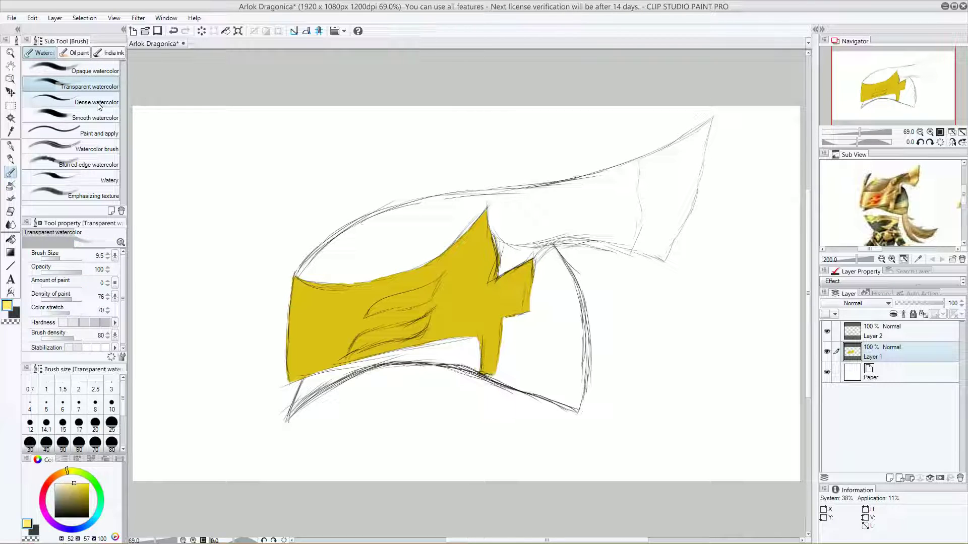
click(100, 118)
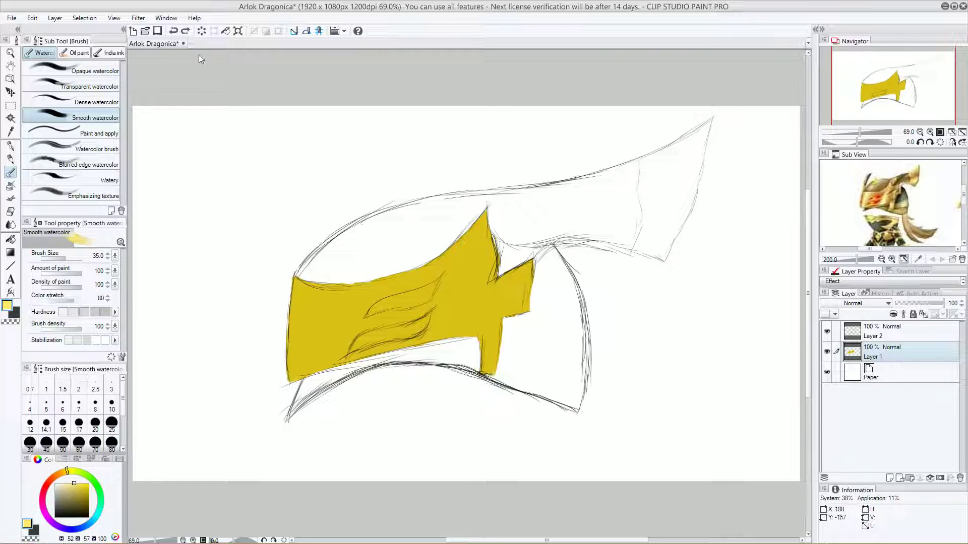
key(ctrl+z)
click(186, 31)
click(186, 31)
click(174, 31)
click(73, 67)
mouse_move(418, 356)
mouse_down()
mouse_move(427, 333)
mouse_move(451, 325)
mouse_move(452, 267)
mouse_up()
key(ctrl+z)
key(ctrl+z)
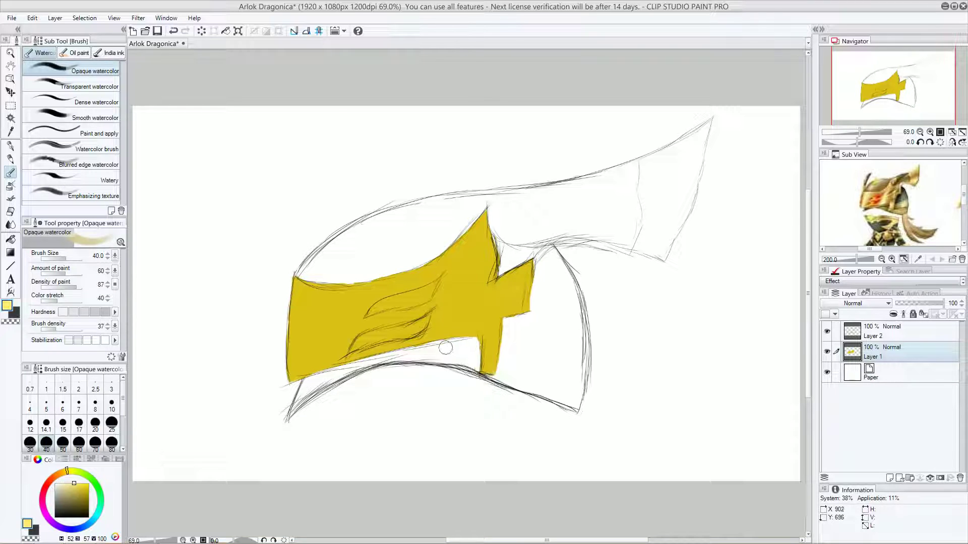
drag(441, 373, 439, 317)
key(ctrl+z)
drag(443, 362, 439, 315)
key(ctrl+z)
click(76, 52)
drag(452, 349, 459, 279)
key(ctrl+z)
drag(435, 341, 452, 269)
key(ctrl+z)
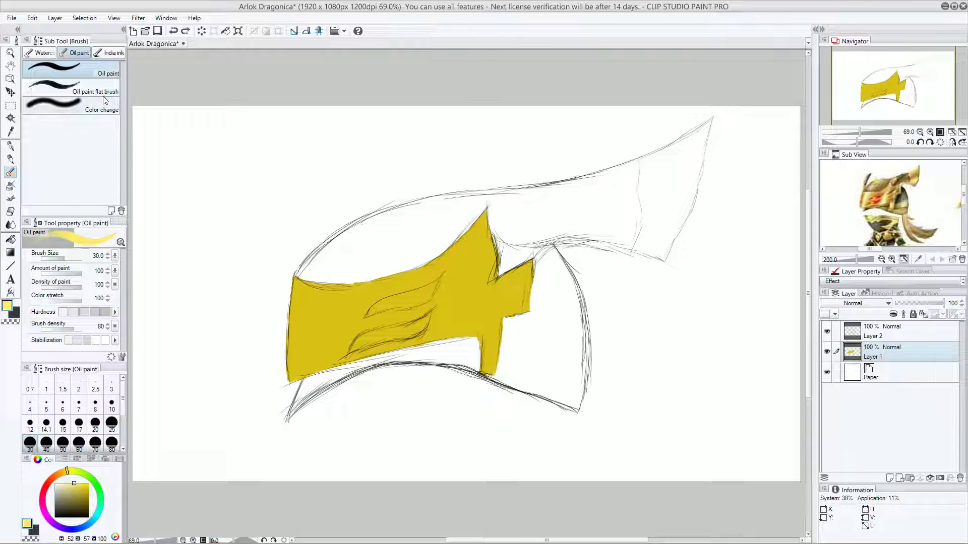
click(60, 89)
mouse_move(456, 330)
mouse_down()
mouse_move(456, 272)
mouse_move(432, 298)
mouse_up()
key(ctrl+z)
click(69, 74)
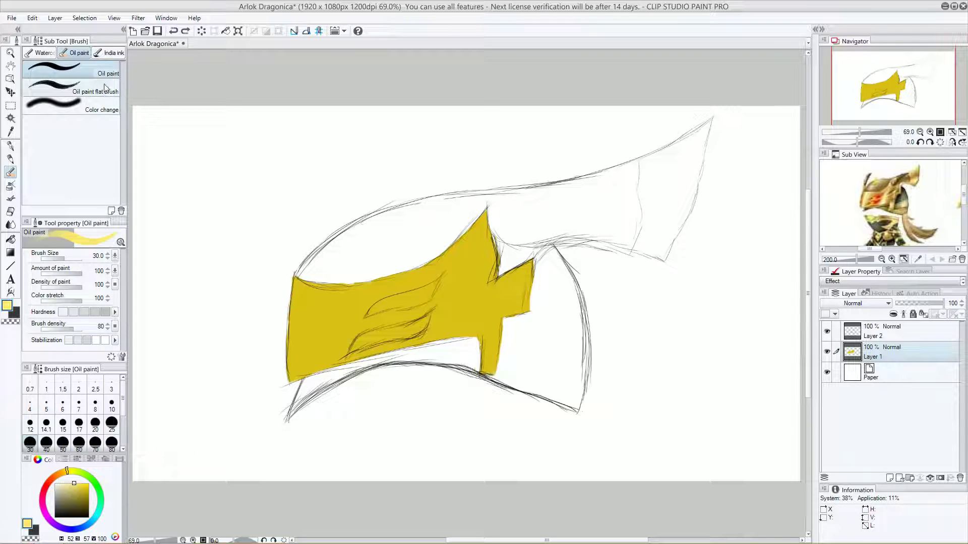
- Choose the Color change oil brush and set size 68, amount and density of paint 100, color stretch 94, sub color mixing 0 and harder edges
click(101, 107)
mouse_move(467, 290)
mouse_down()
mouse_move(451, 334)
mouse_move(454, 282)
mouse_up()
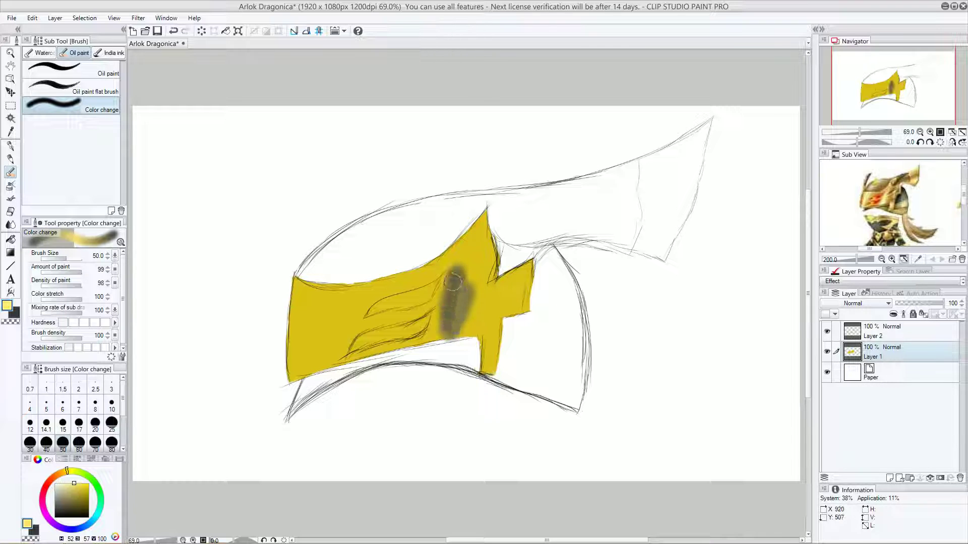
key(ctrl+z)
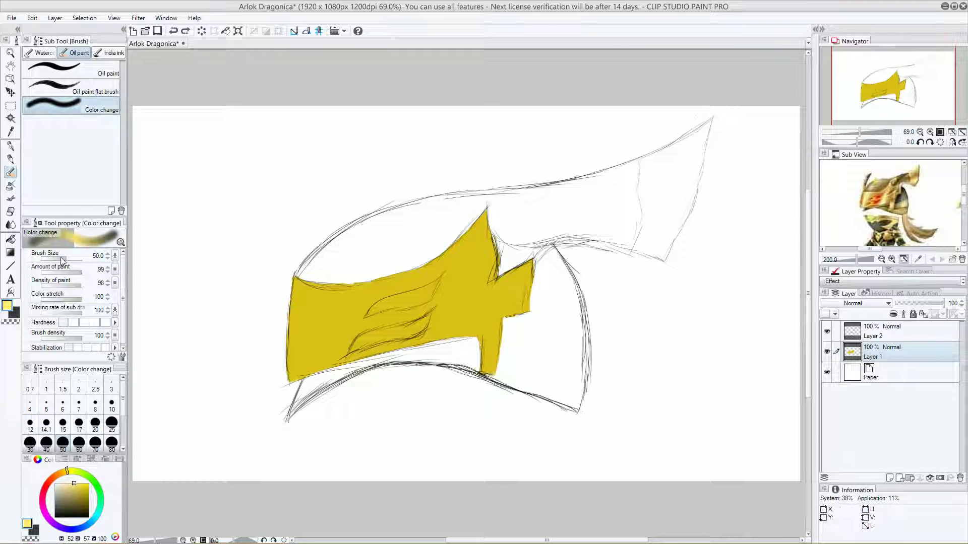
mouse_move(61, 260)
mouse_down()
mouse_move(71, 259)
mouse_move(60, 273)
mouse_move(84, 272)
mouse_move(81, 298)
mouse_move(58, 312)
mouse_up()
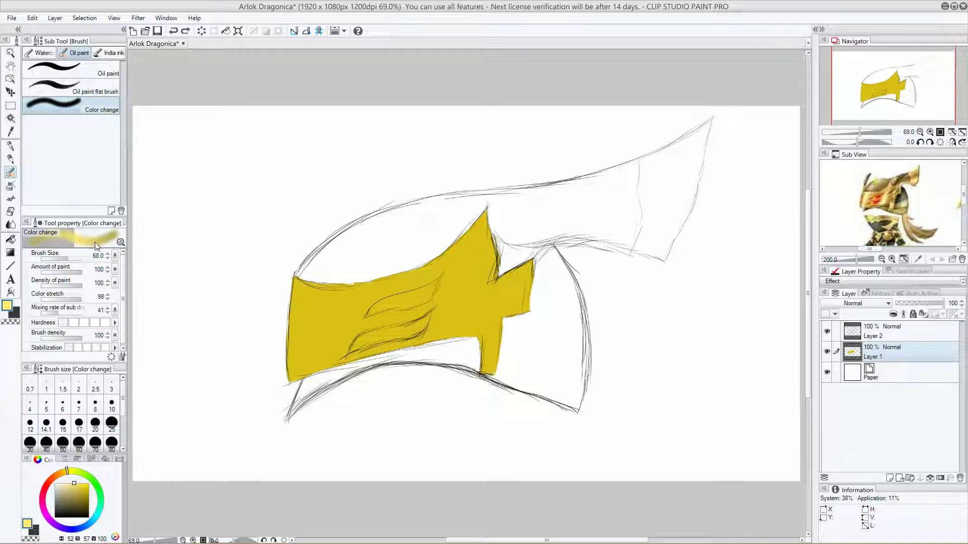
drag(78, 298, 40, 311)
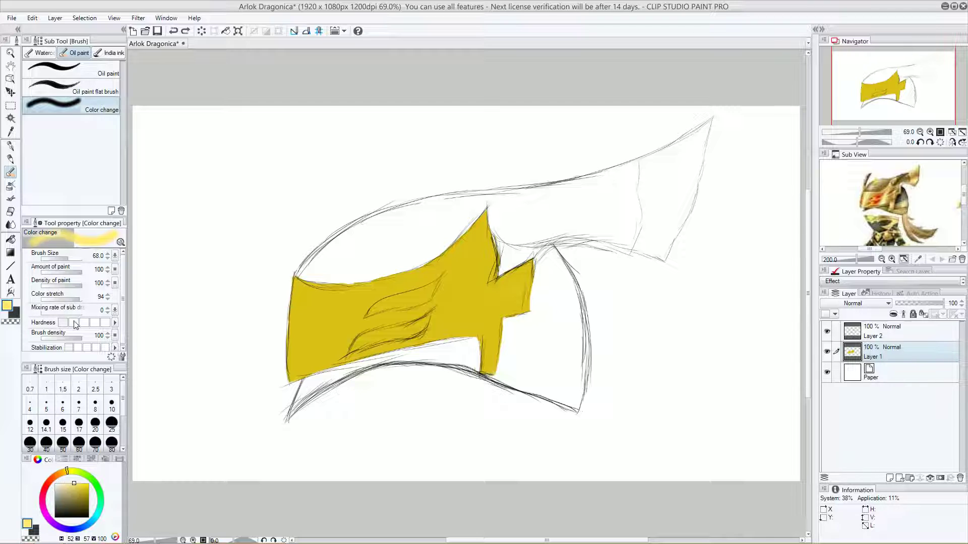
drag(64, 322, 114, 321)
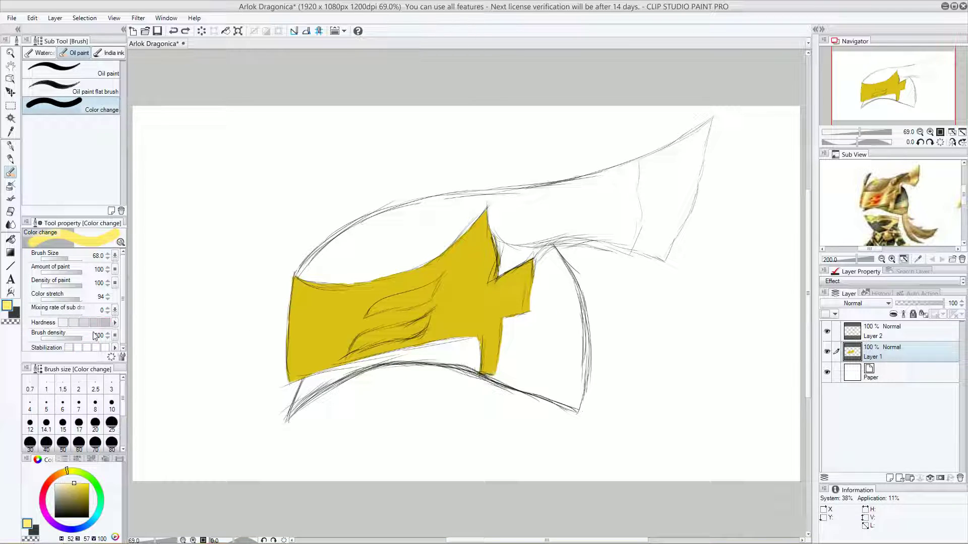
mouse_move(456, 279)
mouse_down()
mouse_move(435, 331)
mouse_move(459, 270)
mouse_move(446, 335)
mouse_move(460, 267)
mouse_move(452, 318)
mouse_up()
key(ctrl+z)
key(ctrl+z)
key(ctrl+z)
key(ctrl+z)
key(ctrl+z)
- Set the Color change brush's density to 48 and its size to 25, and adjust its stabilization
click(62, 337)
click(60, 337)
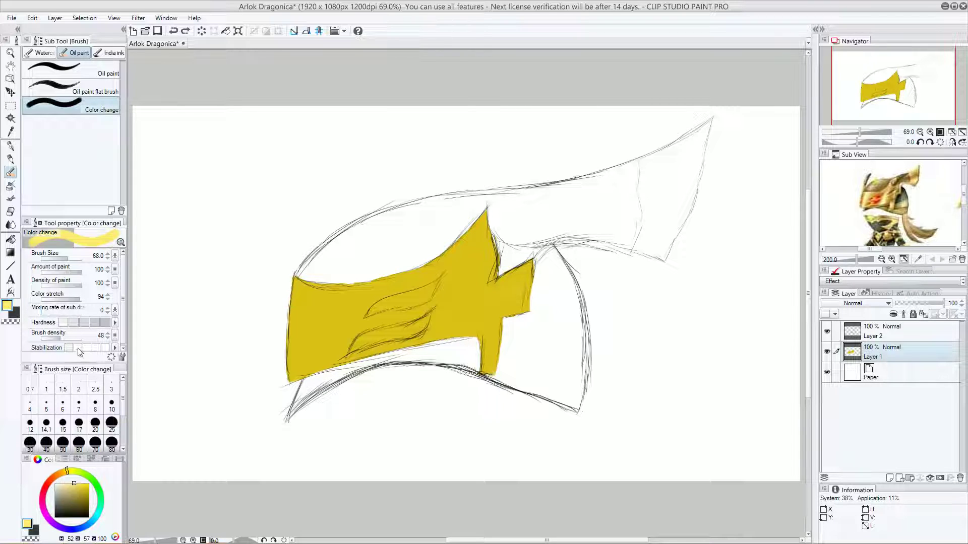
click(98, 350)
click(62, 423)
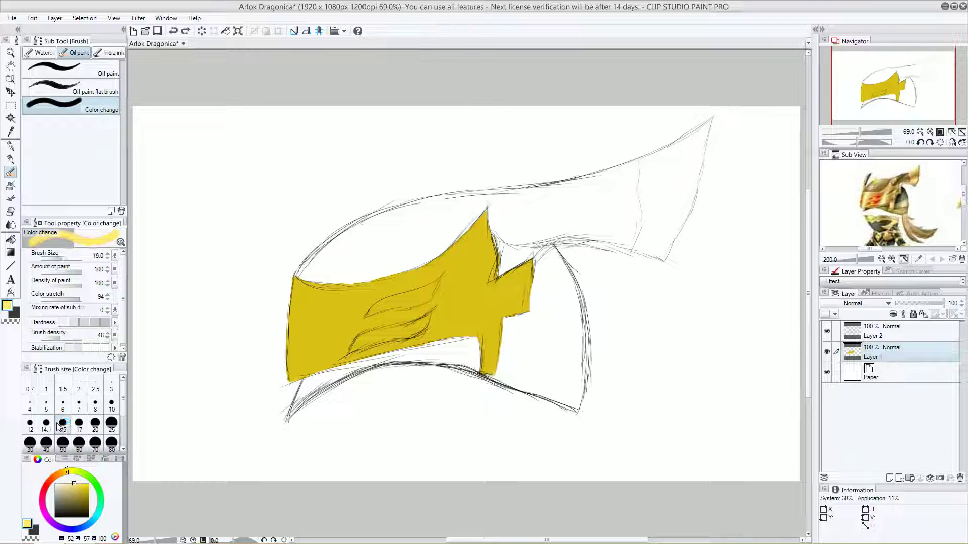
click(110, 427)
drag(463, 260, 439, 319)
key(ctrl+z)
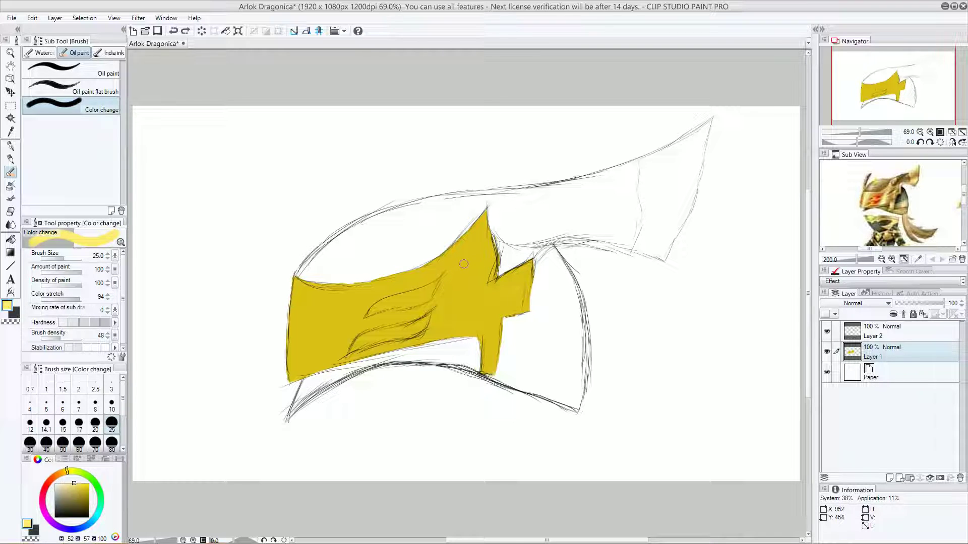
- Paint a light yellow highlight band down the visor from below the spike to the lower edge on Layer 1
mouse_move(466, 267)
mouse_down()
mouse_move(411, 370)
mouse_move(462, 277)
mouse_move(456, 325)
mouse_move(465, 270)
mouse_move(443, 333)
mouse_move(453, 293)
mouse_move(442, 308)
mouse_move(475, 248)
mouse_move(442, 317)
mouse_move(462, 281)
mouse_up()
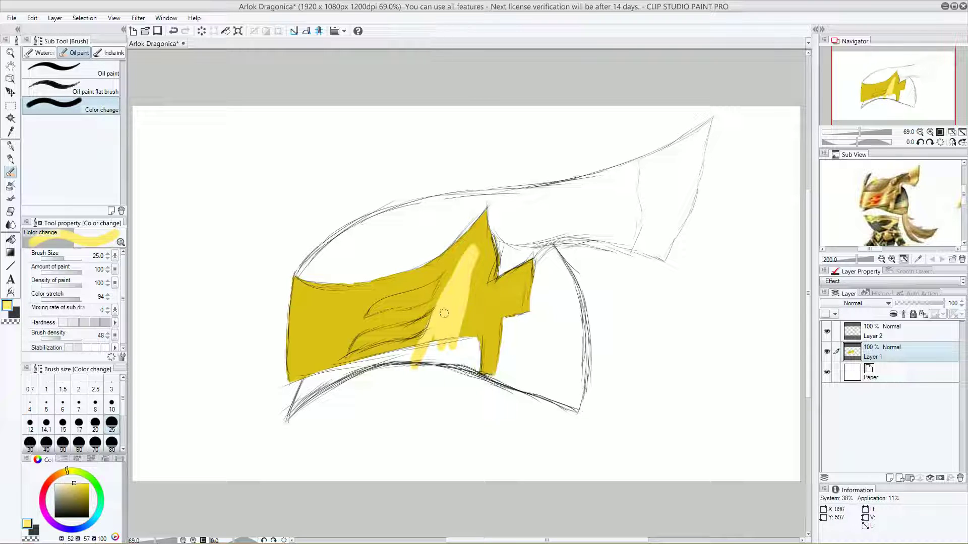
drag(474, 249, 455, 337)
mouse_move(476, 254)
mouse_down()
mouse_move(457, 324)
mouse_move(454, 301)
mouse_move(471, 249)
mouse_move(444, 306)
mouse_up()
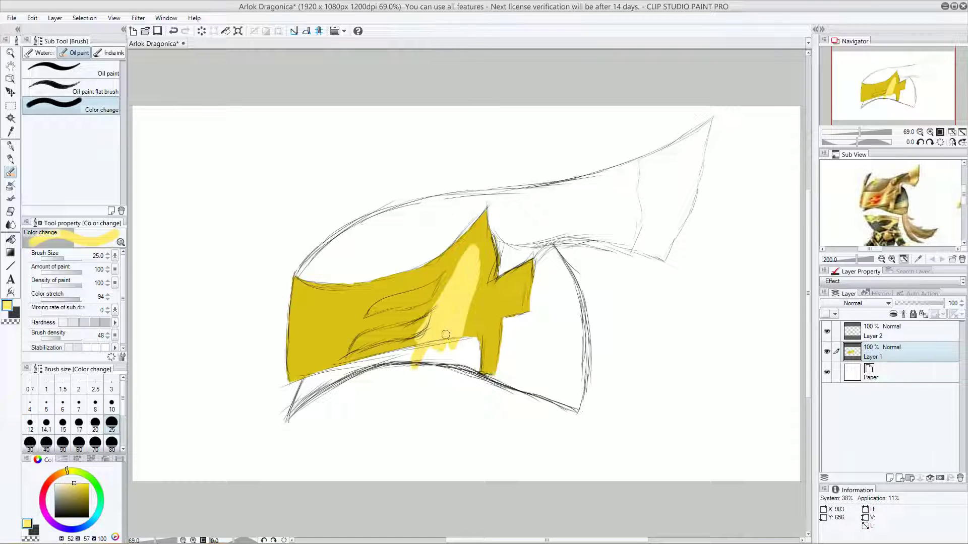
- Try the hard eraser along the highlight's lower edge, and undo that stroke and the whole light yellow band on the visor
click(11, 212)
drag(445, 270, 409, 362)
key(ctrl+z)
key(ctrl+z)
key(ctrl+z)
key(ctrl+z)
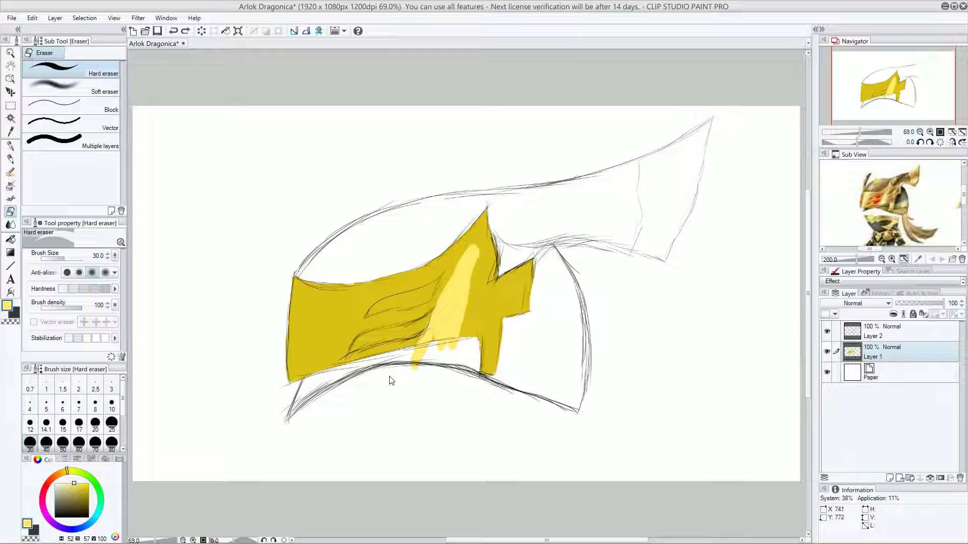
key(ctrl+z)
key(ctrl+z)
key(ctrl+z)
key(ctrl+z)
key(ctrl+z)
key(ctrl+z)
key(ctrl+z)
key(ctrl+z)
key(ctrl+z)
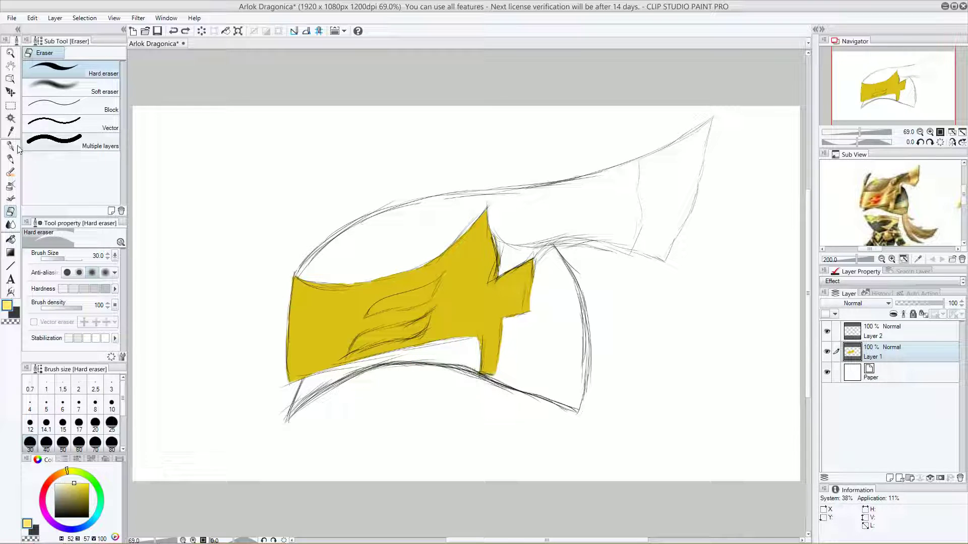
- Try a light yellow highlight band running from beside the spike to the visor's lower edge with the Color change brush
click(10, 173)
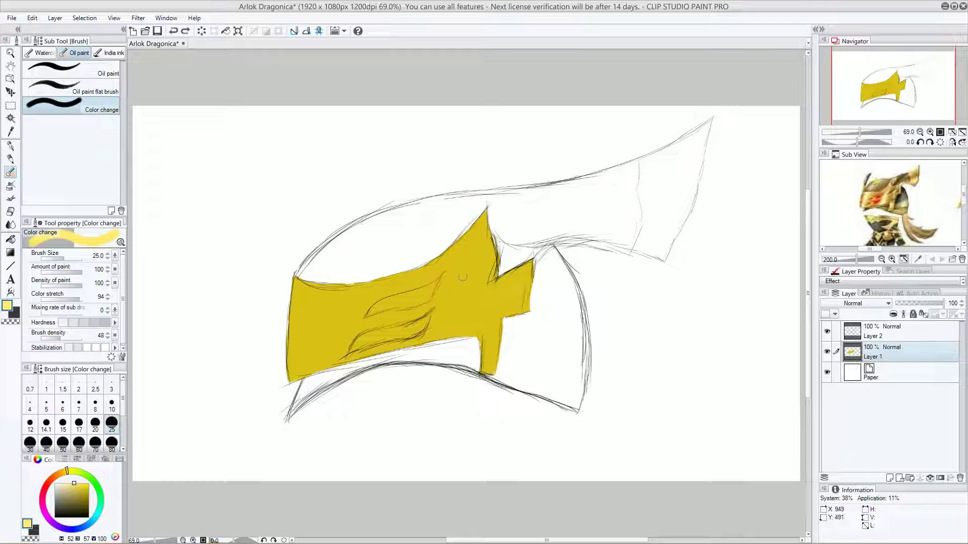
mouse_move(463, 279)
mouse_down()
mouse_move(472, 263)
mouse_move(422, 346)
mouse_up()
key(ctrl+y)
key(ctrl+z)
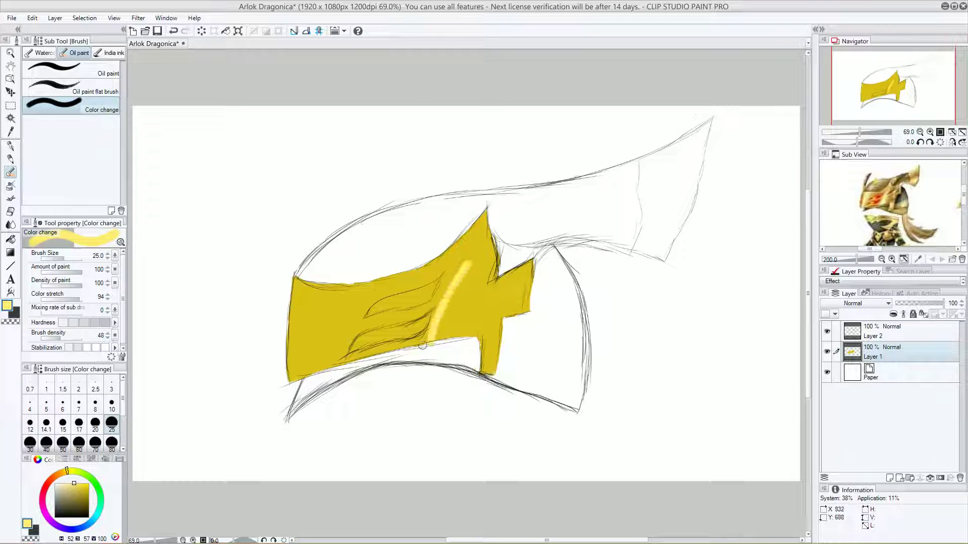
key(ctrl+z)
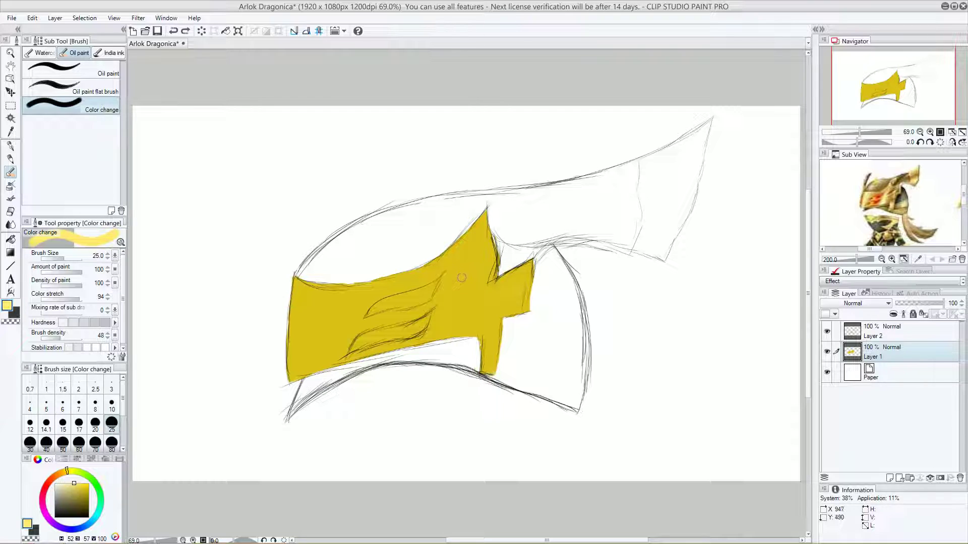
mouse_move(470, 265)
mouse_down()
mouse_move(414, 349)
mouse_move(457, 334)
mouse_move(454, 316)
mouse_move(482, 253)
mouse_up()
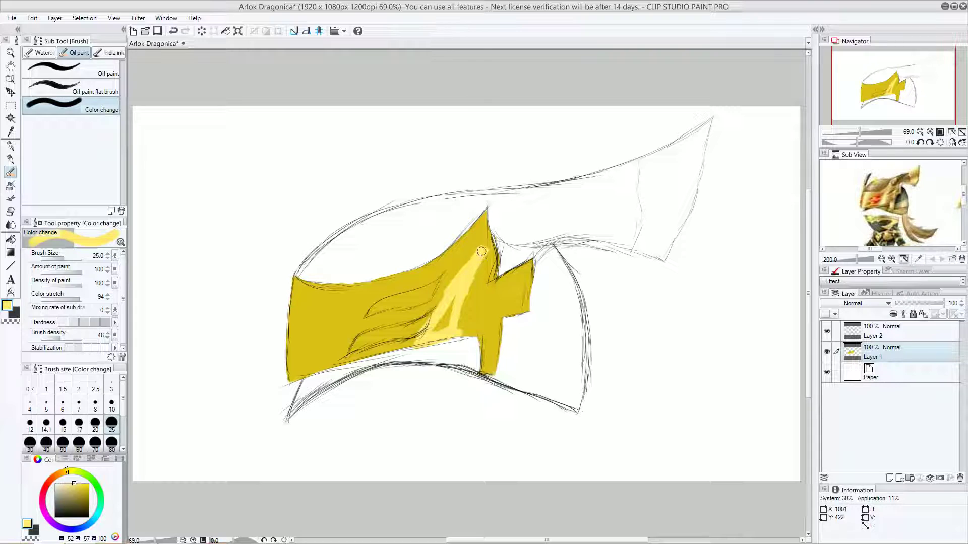
mouse_move(451, 304)
mouse_down()
mouse_move(440, 320)
mouse_move(443, 303)
mouse_up()
drag(458, 334, 479, 265)
mouse_move(465, 311)
mouse_down()
mouse_move(486, 248)
mouse_move(480, 265)
mouse_up()
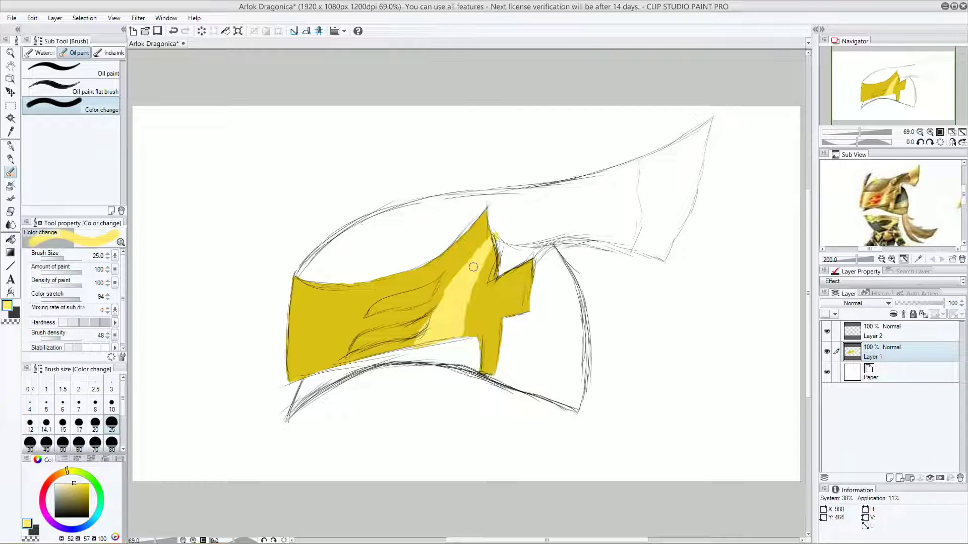
- Undo all the light yellow strokes of the new highlight band, back to the plain gold visor
key(ctrl+z)
key(ctrl+z)
key(ctrl+z)
key(ctrl+z)
key(ctrl+z)
key(ctrl+z)
key(ctrl+z)
key(ctrl+z)
key(ctrl+z)
key(ctrl+z)
key(ctrl+z)
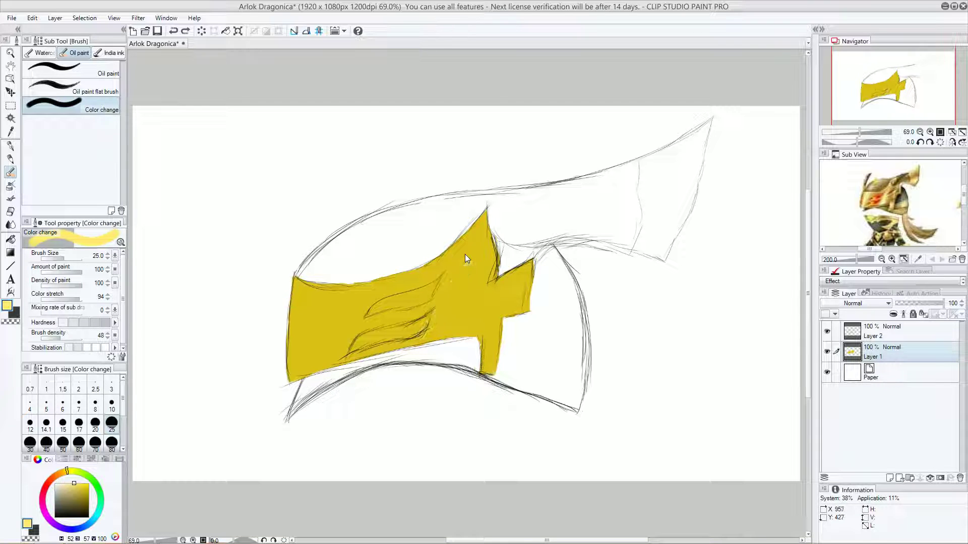
- Repaint the light yellow highlight from below the spike's tip, widening it down to the visor's lower edge
mouse_move(474, 246)
mouse_down()
mouse_move(436, 292)
mouse_move(422, 341)
mouse_up()
key(ctrl+z)
drag(452, 283, 432, 323)
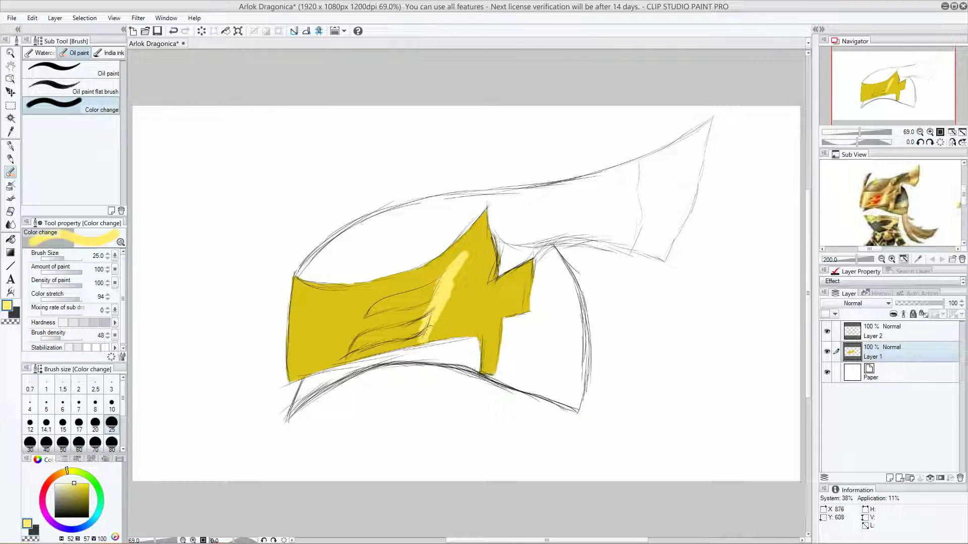
drag(471, 255, 431, 339)
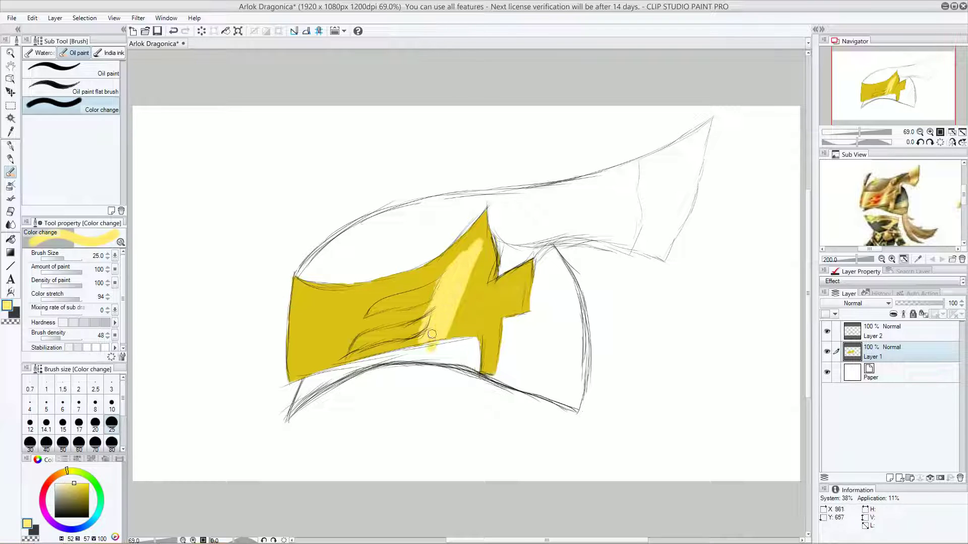
mouse_move(464, 280)
mouse_down()
mouse_move(454, 334)
mouse_move(426, 348)
mouse_up()
mouse_move(456, 308)
mouse_down()
mouse_move(469, 271)
mouse_move(457, 299)
mouse_up()
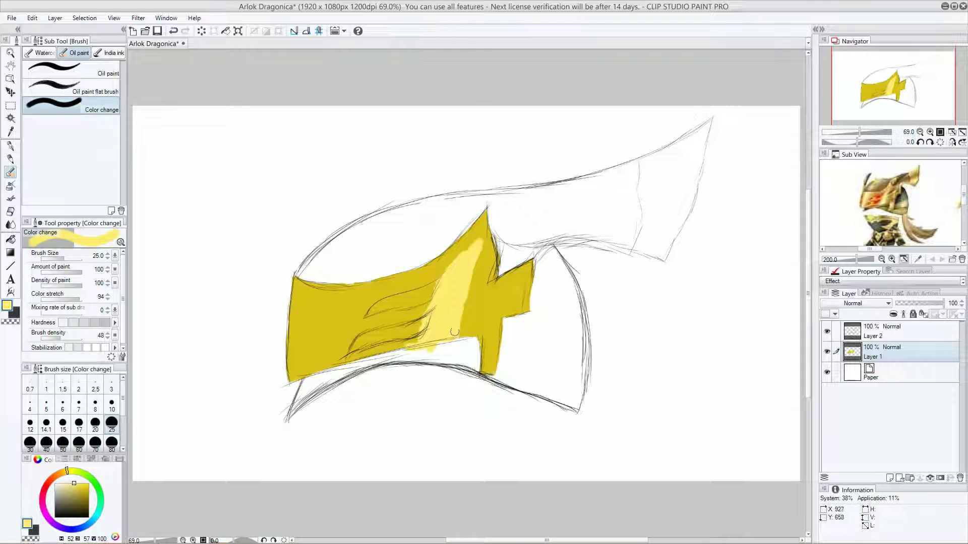
drag(475, 242, 478, 237)
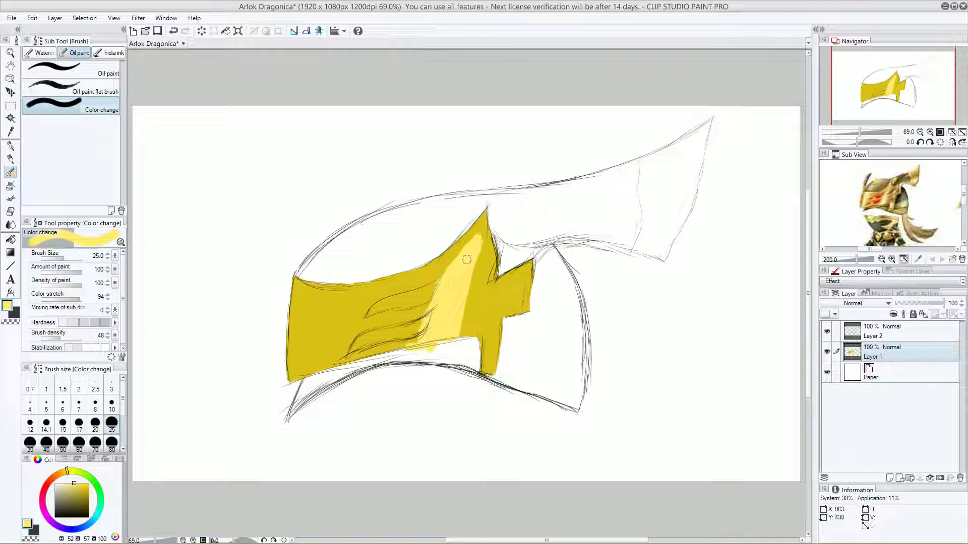
- Sample the visor's gold and trim the highlight's spike-side edge with the G-pen at size 20
click(10, 145)
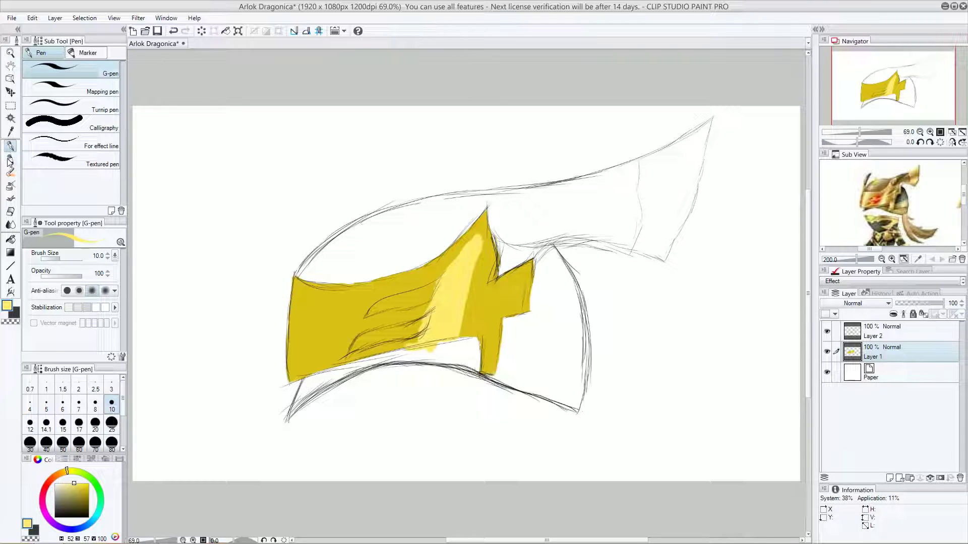
right_click(323, 298)
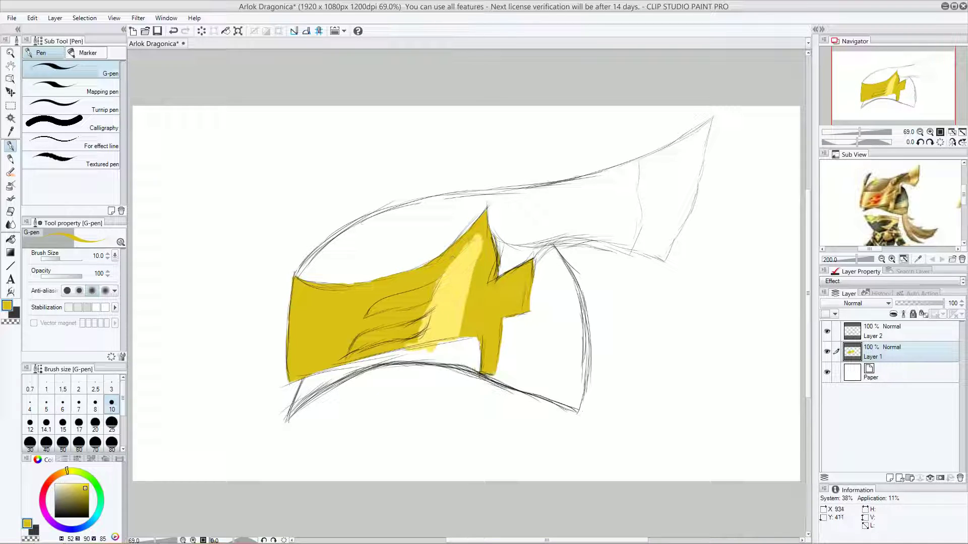
click(95, 423)
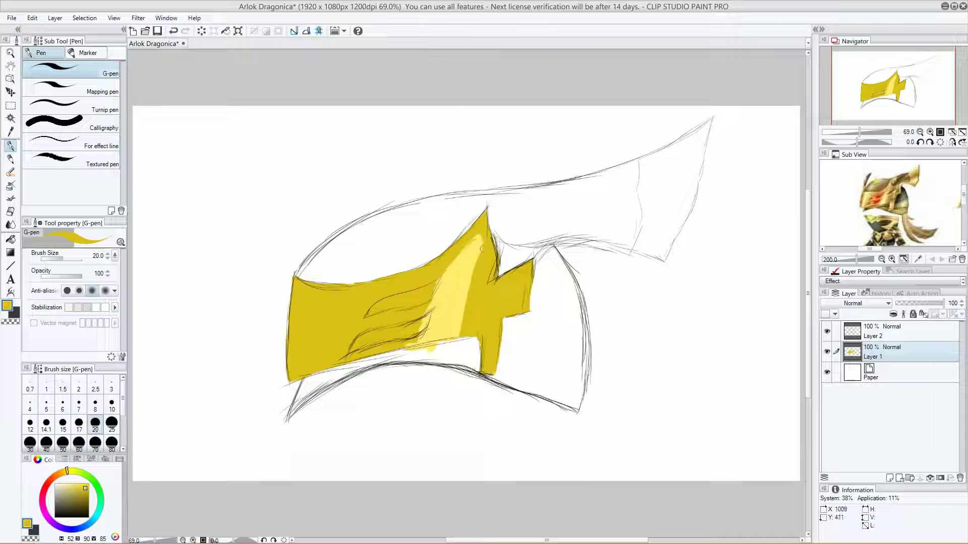
drag(477, 261, 478, 232)
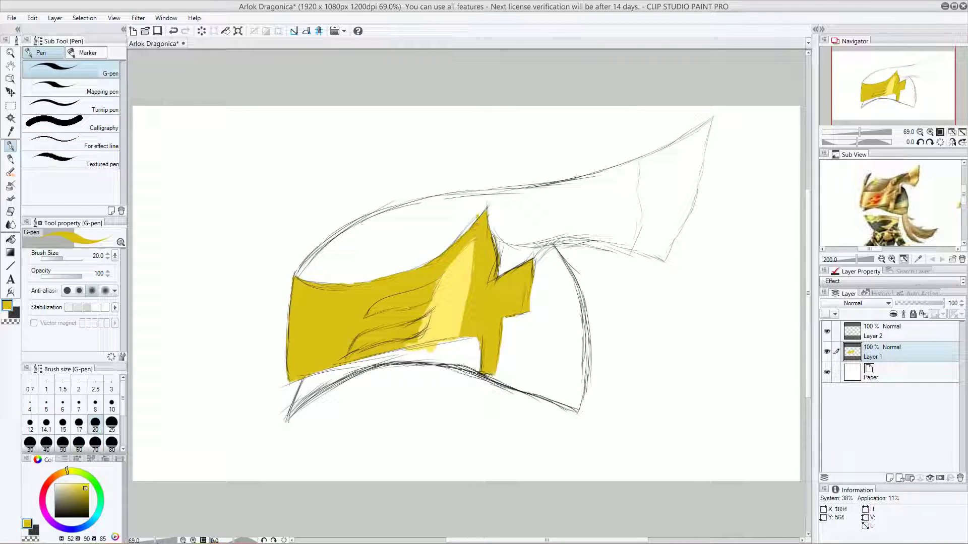
drag(473, 272, 475, 244)
drag(469, 292, 472, 254)
drag(466, 306, 473, 253)
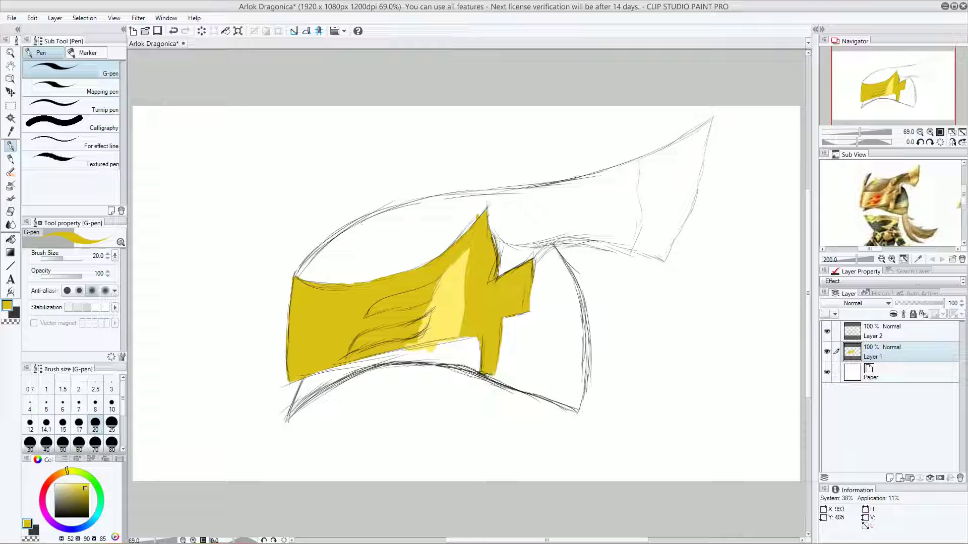
- Try to narrow the highlight by painting gold along its edge beside the wing lines
mouse_move(470, 249)
mouse_down()
mouse_move(439, 279)
mouse_move(425, 333)
mouse_up()
drag(439, 291, 403, 360)
drag(421, 340, 416, 349)
drag(450, 280, 437, 311)
key(e)
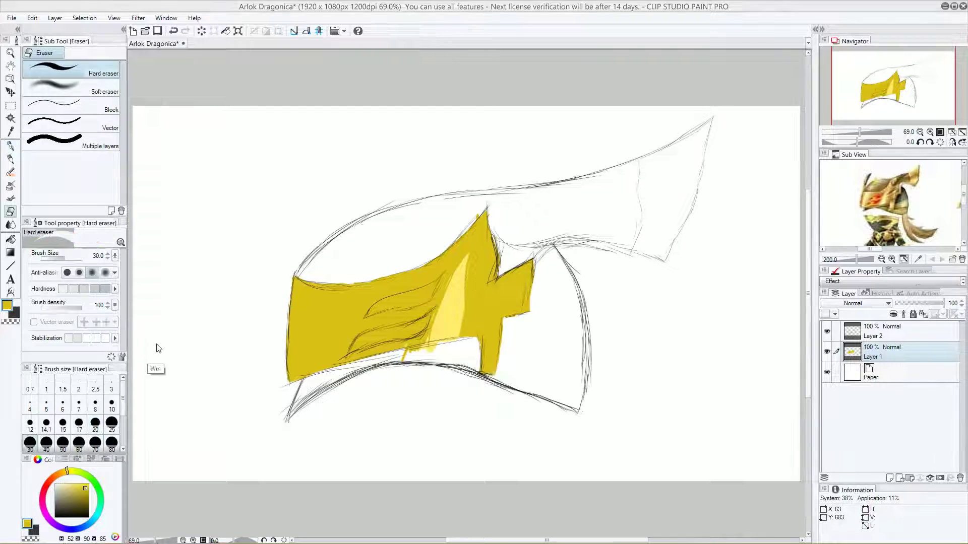
key(super+e)
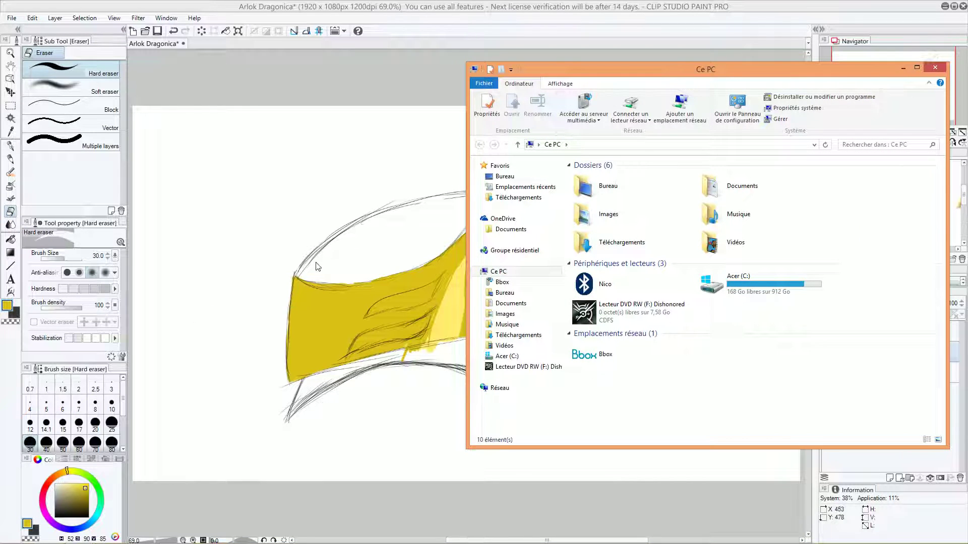
click(934, 68)
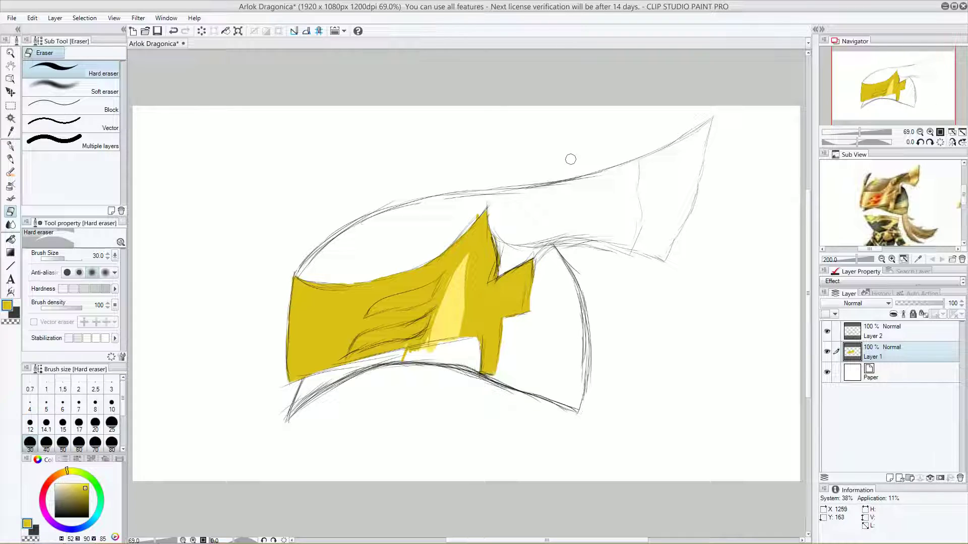
- Undo the gold strokes along the highlight's edge beside the wing lines
key(ctrl+z)
key(ctrl+z)
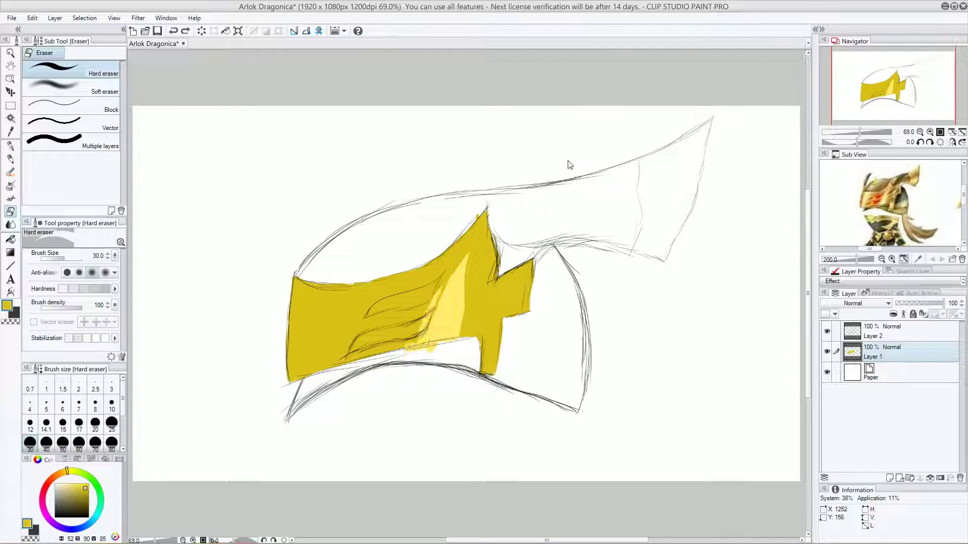
key(ctrl+z)
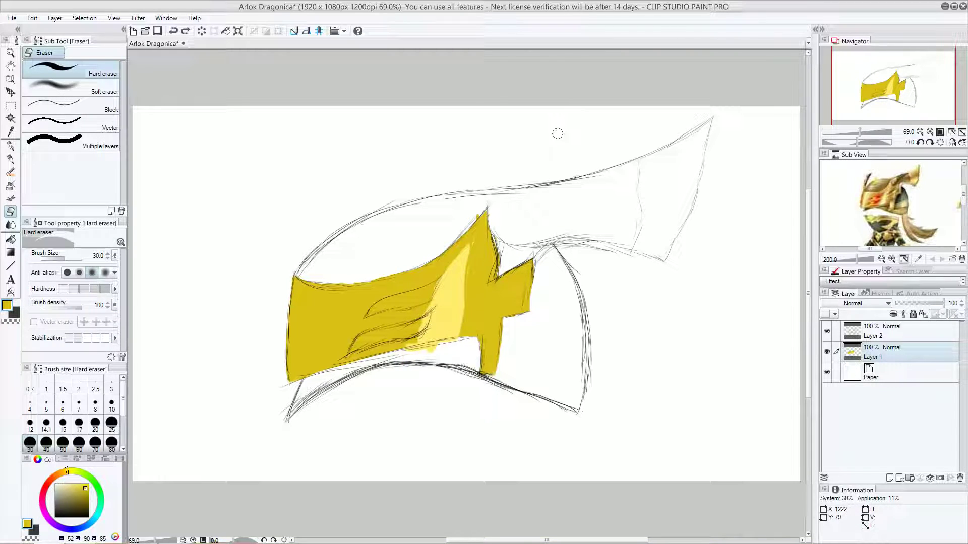
mouse_move(408, 336)
mouse_down()
mouse_move(410, 349)
mouse_move(415, 341)
mouse_up()
key(super+e)
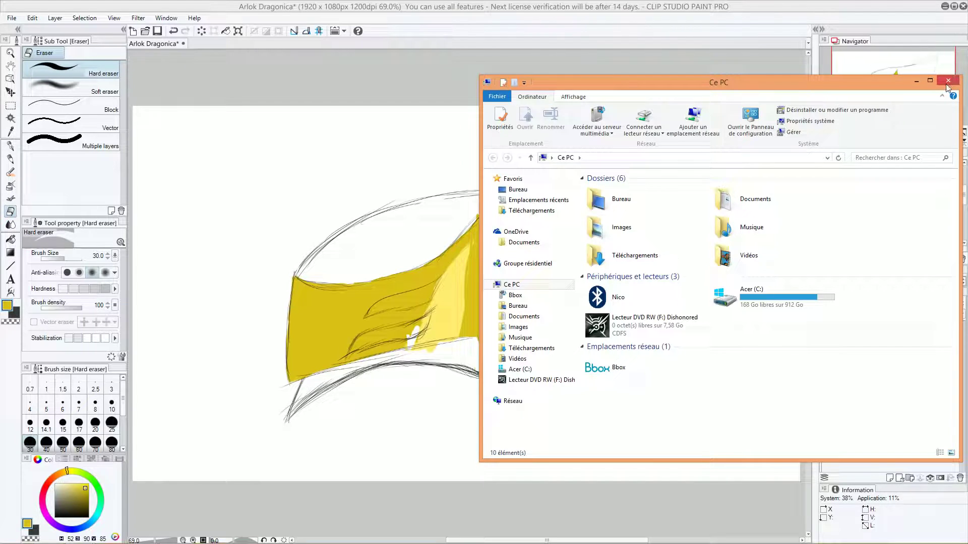
click(947, 82)
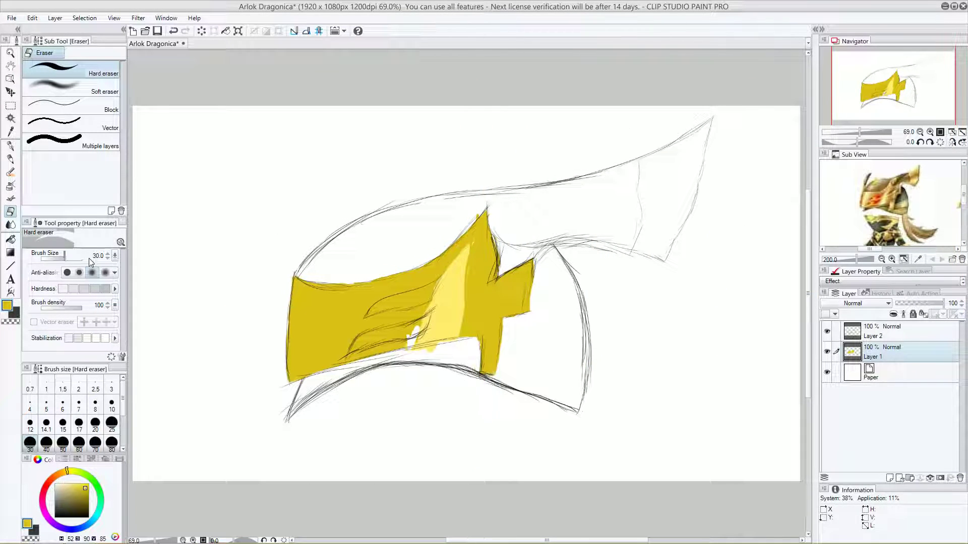
- Set the G-pen's size to 50 and undo the last trimming strokes on the highlight
click(11, 146)
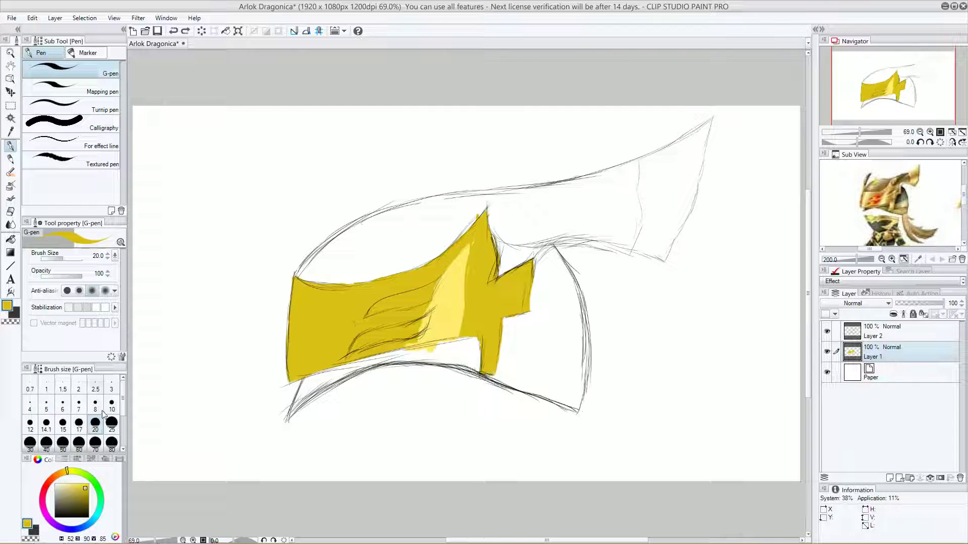
click(111, 424)
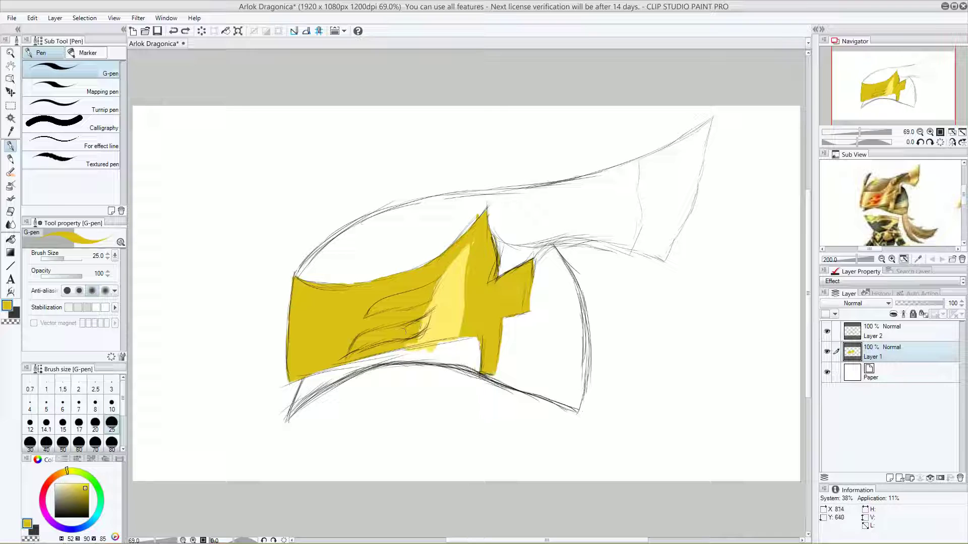
click(63, 443)
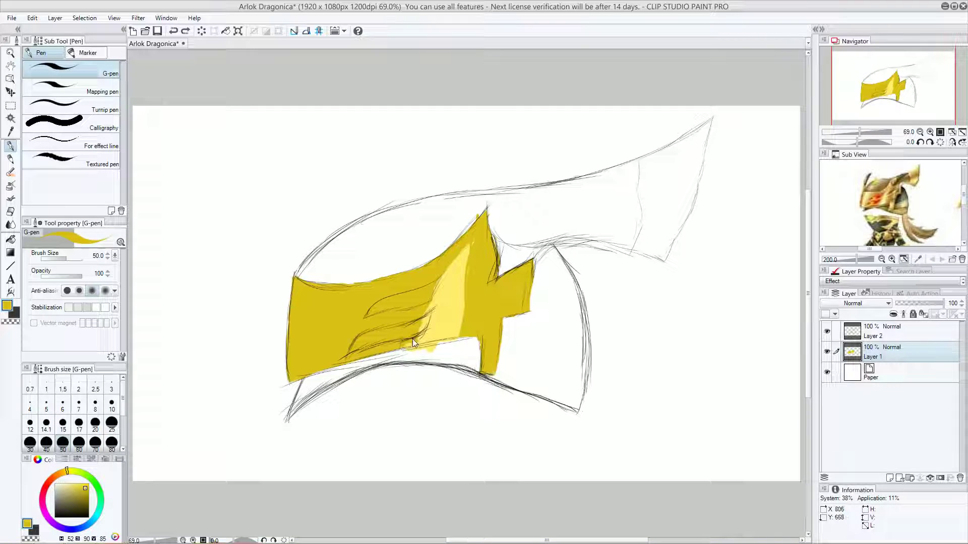
key(ctrl+z)
key(ctrl+z)
key(ctrl+z)
- Paint gold along both sides and the base of the highlight to taper it into a clean wedge pointing at the spike
drag(410, 326, 481, 239)
drag(412, 343, 508, 218)
drag(444, 284, 503, 215)
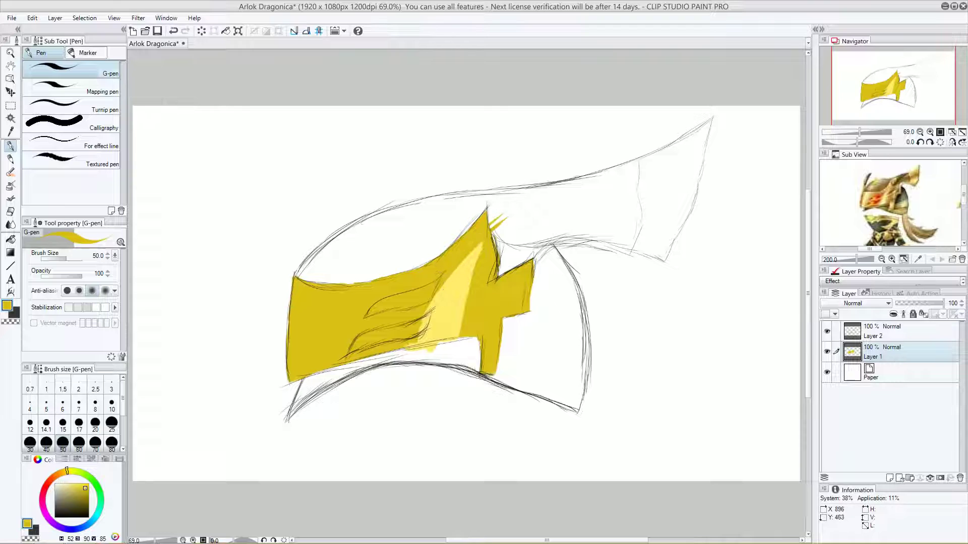
drag(480, 312, 502, 223)
mouse_move(460, 331)
mouse_down()
mouse_move(484, 242)
mouse_move(506, 219)
mouse_up()
mouse_move(476, 294)
mouse_down()
mouse_move(509, 205)
mouse_move(475, 303)
mouse_move(514, 199)
mouse_up()
drag(499, 237, 506, 196)
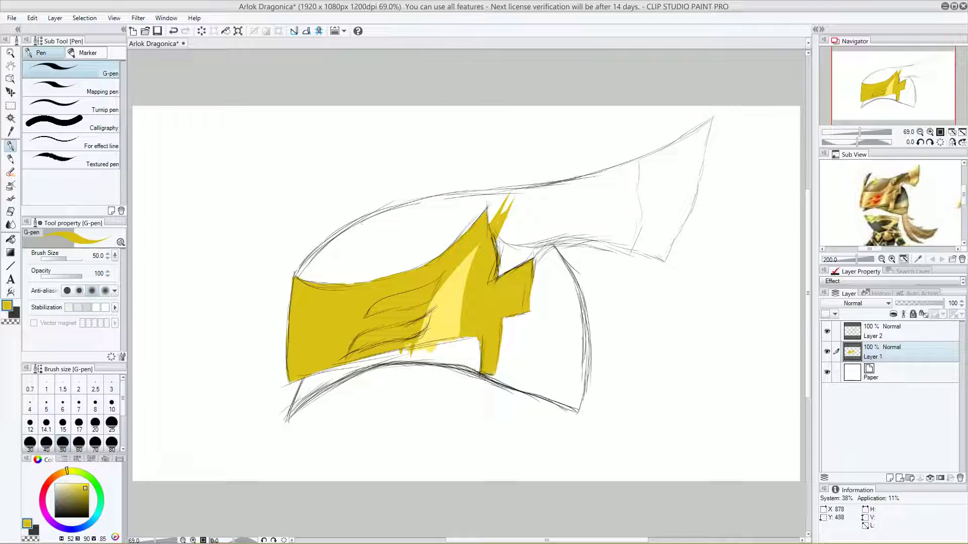
mouse_move(455, 346)
mouse_down()
mouse_move(411, 356)
mouse_move(470, 337)
mouse_up()
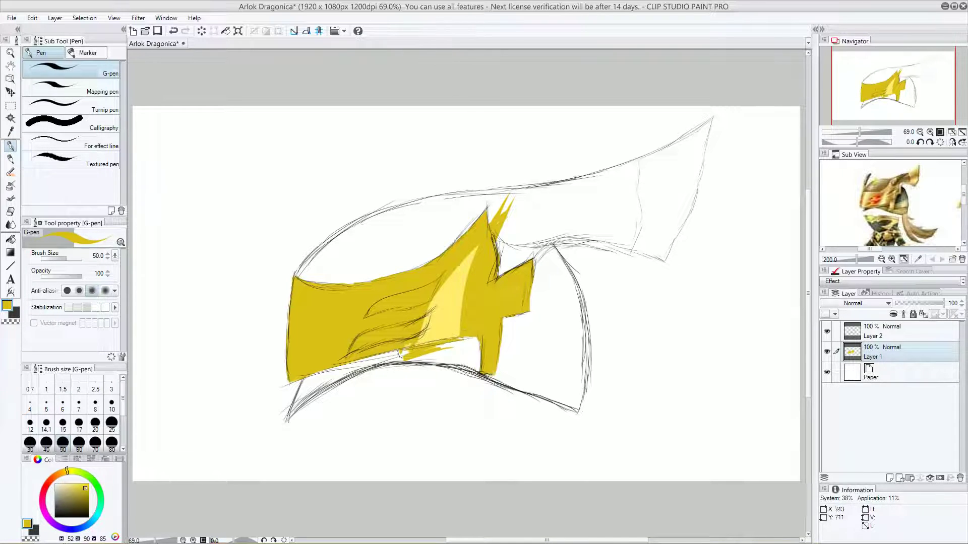
- Erase the paint overflowing below the visor's lower edge and beside the spike with the hard eraser at size 30
click(10, 212)
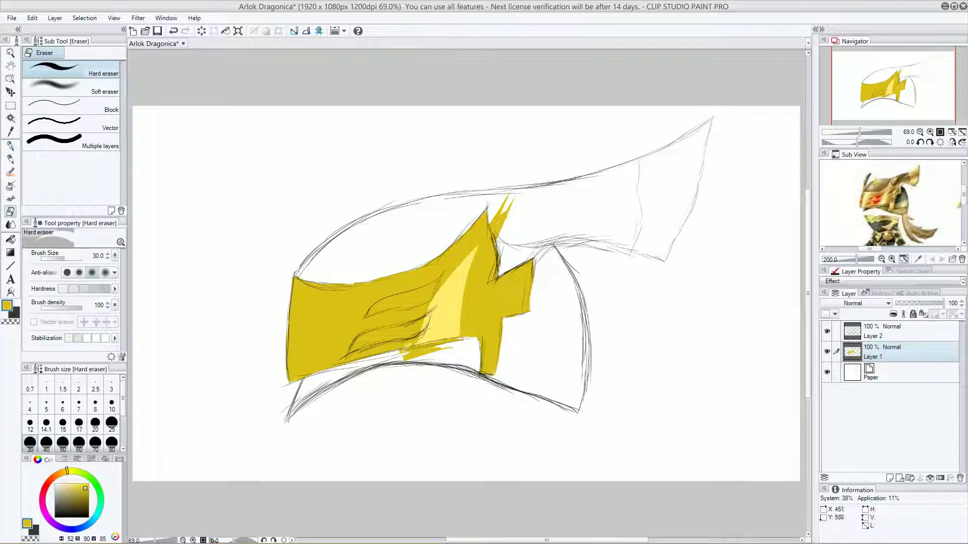
mouse_move(459, 346)
mouse_down()
mouse_move(393, 360)
mouse_move(456, 343)
mouse_up()
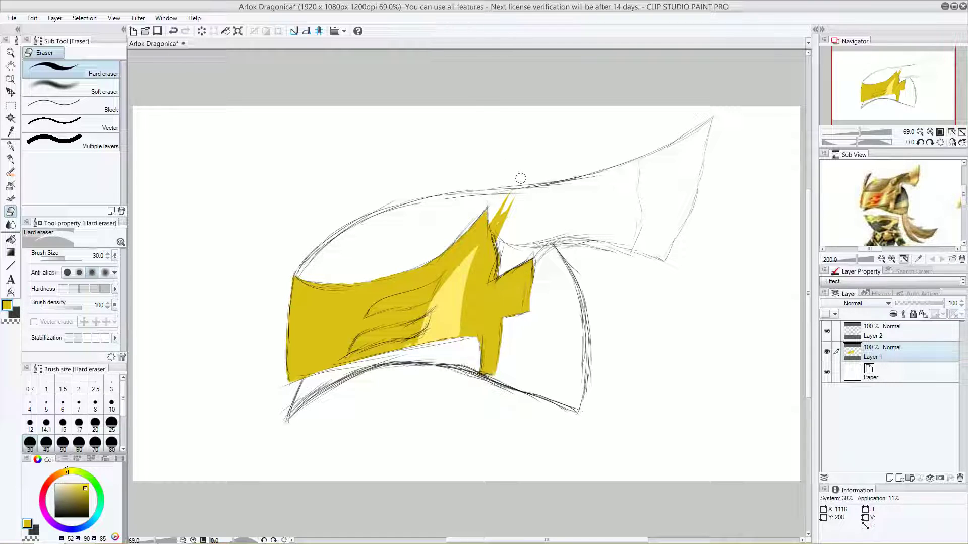
mouse_move(516, 203)
mouse_down()
mouse_move(501, 230)
mouse_move(492, 212)
mouse_move(498, 237)
mouse_move(494, 204)
mouse_up()
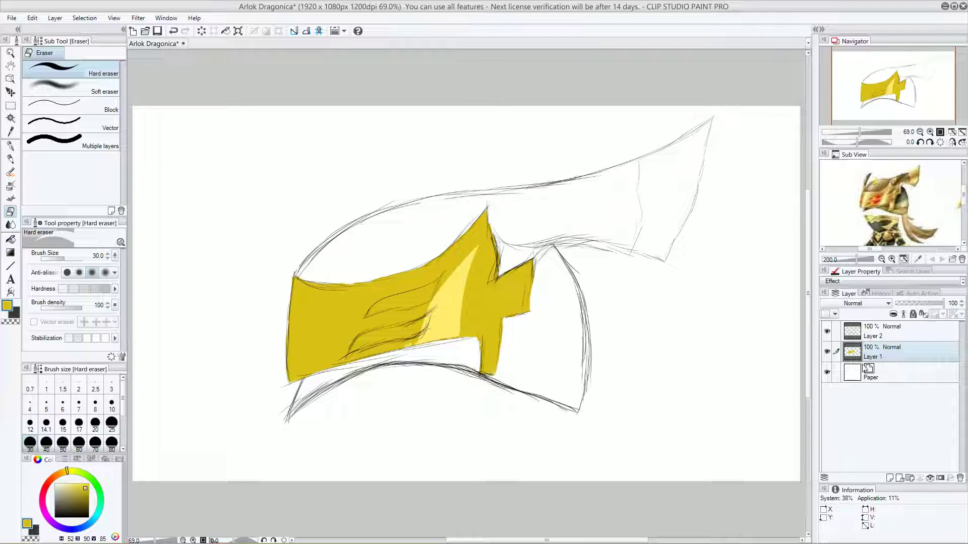
- Add a new raster layer and place it between Layer 1 and the Paper layer
click(890, 477)
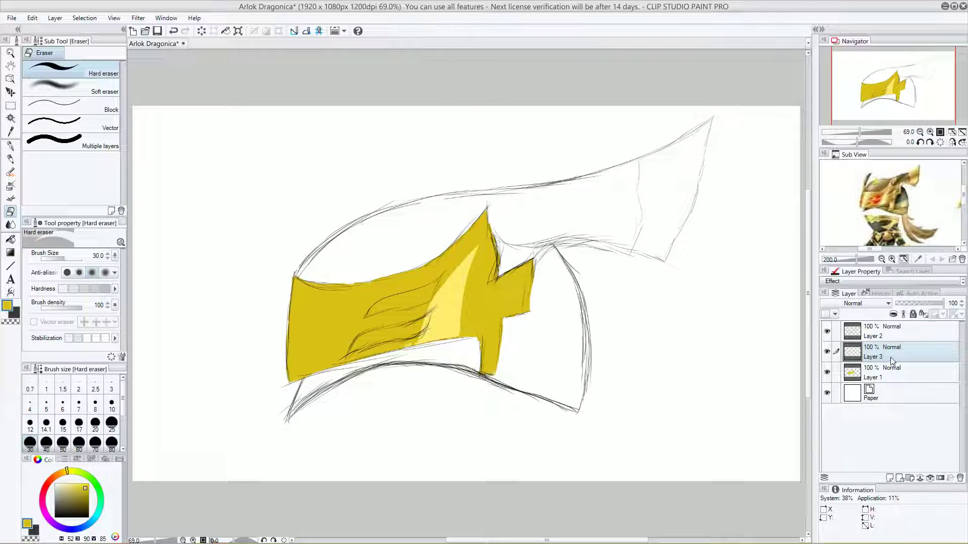
drag(888, 355, 884, 382)
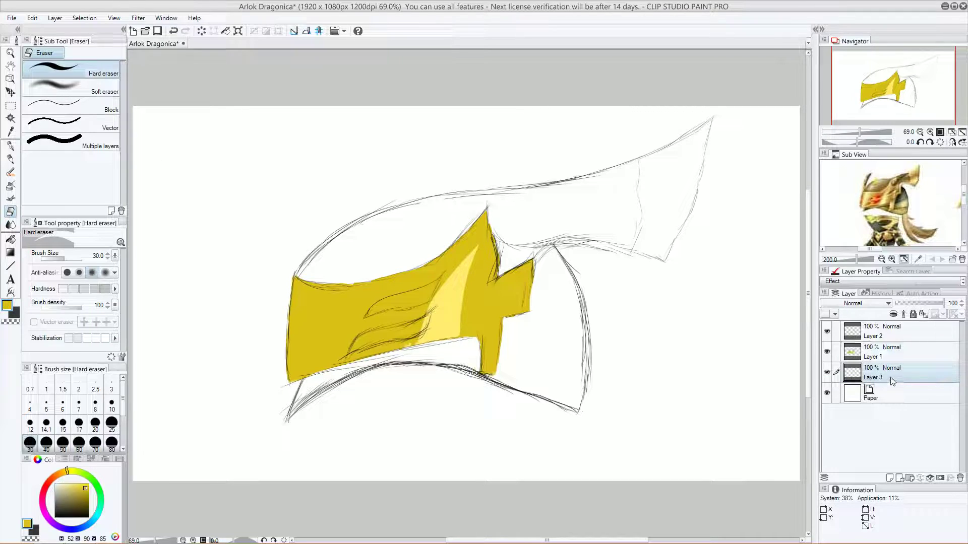
- Set up the Oil paint brush at size 30 with an orange-red colour and try a stroke beside the visor
click(10, 172)
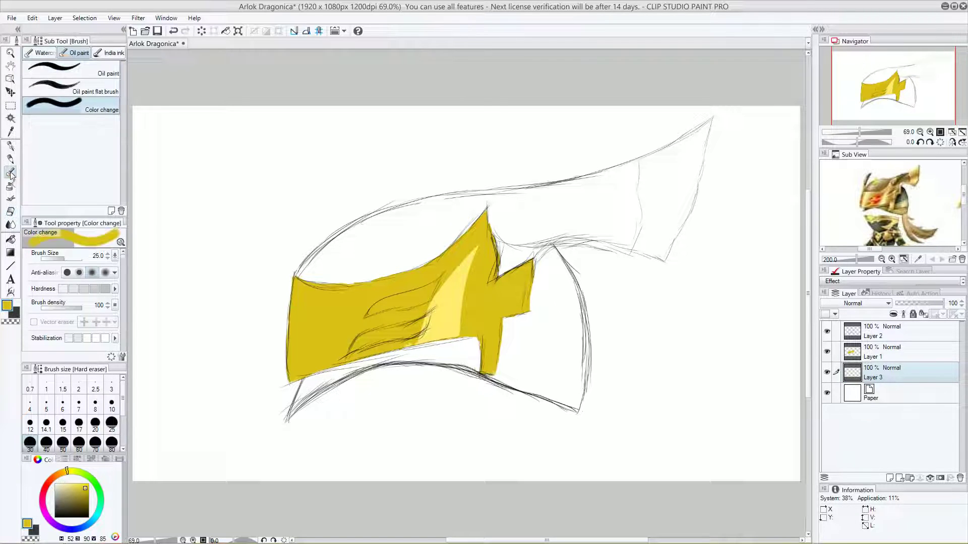
drag(66, 480, 47, 479)
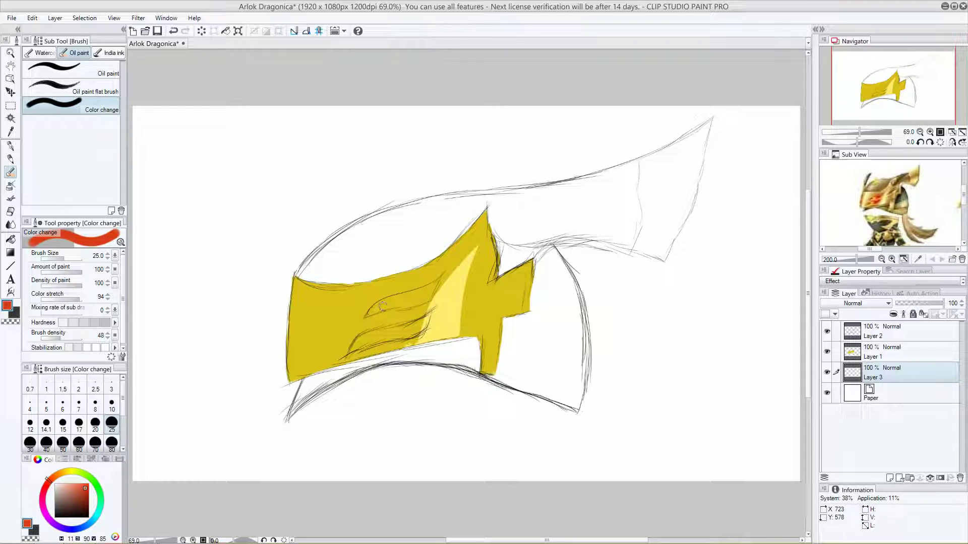
click(76, 69)
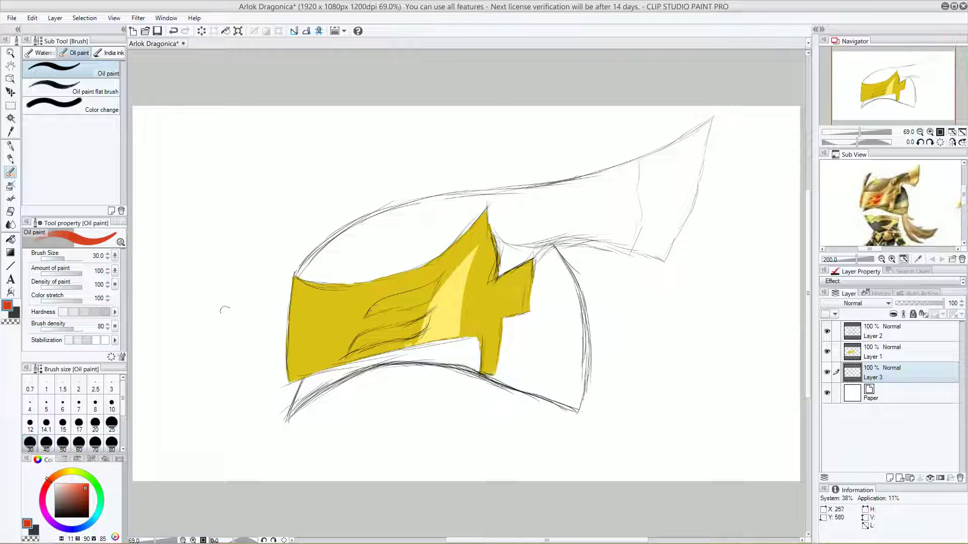
drag(235, 360, 260, 323)
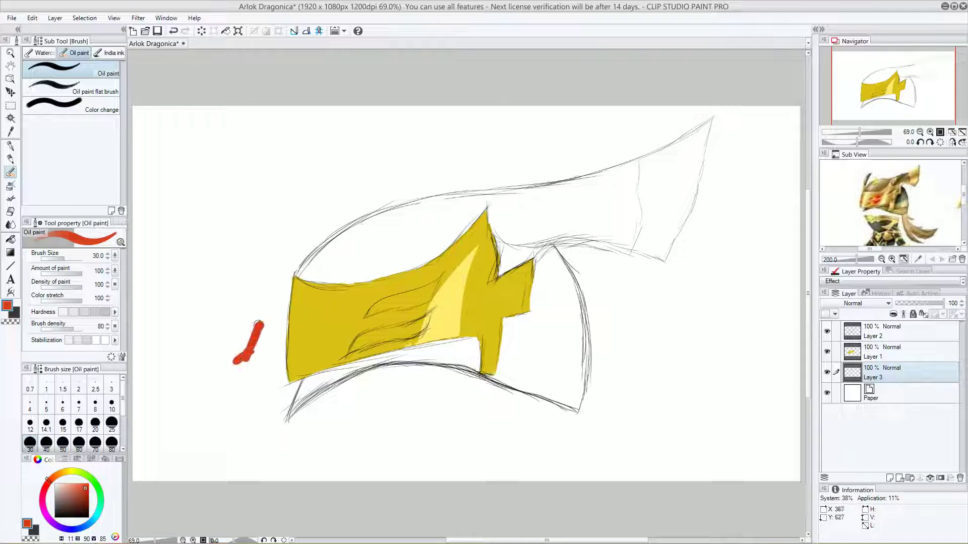
key(ctrl+z)
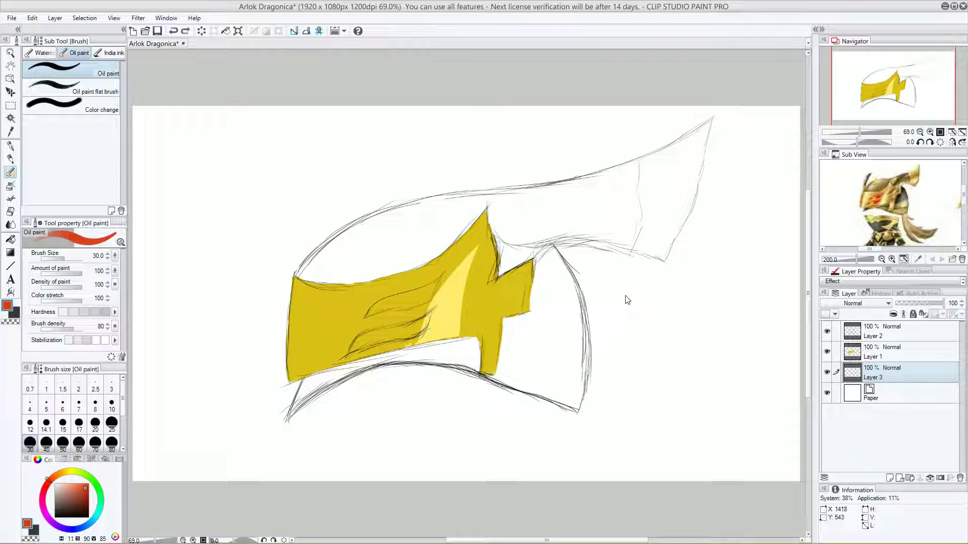
- Undo the last layer reordering so that Layer 3 sits between Layer 2 and Layer 1
key(ctrl+z)
key(ctrl+z)
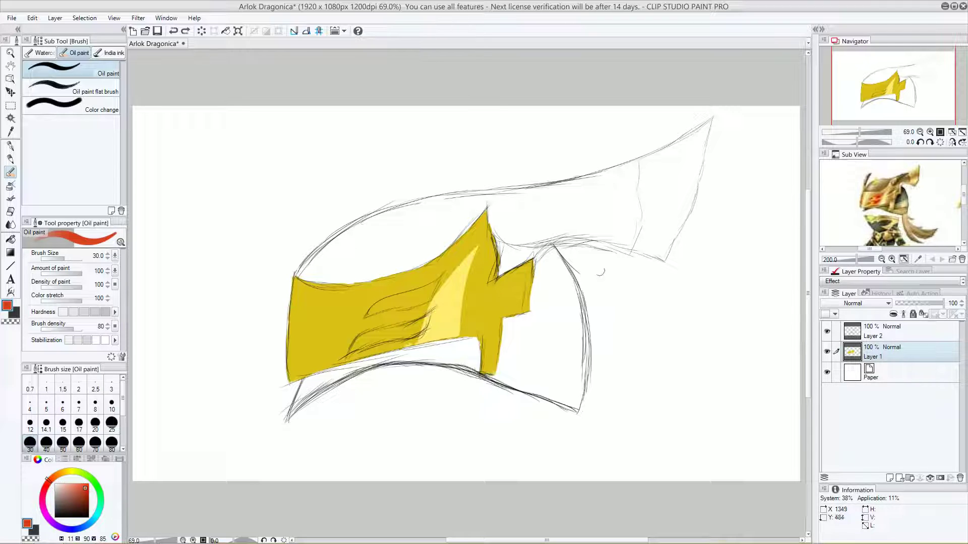
click(186, 30)
click(186, 30)
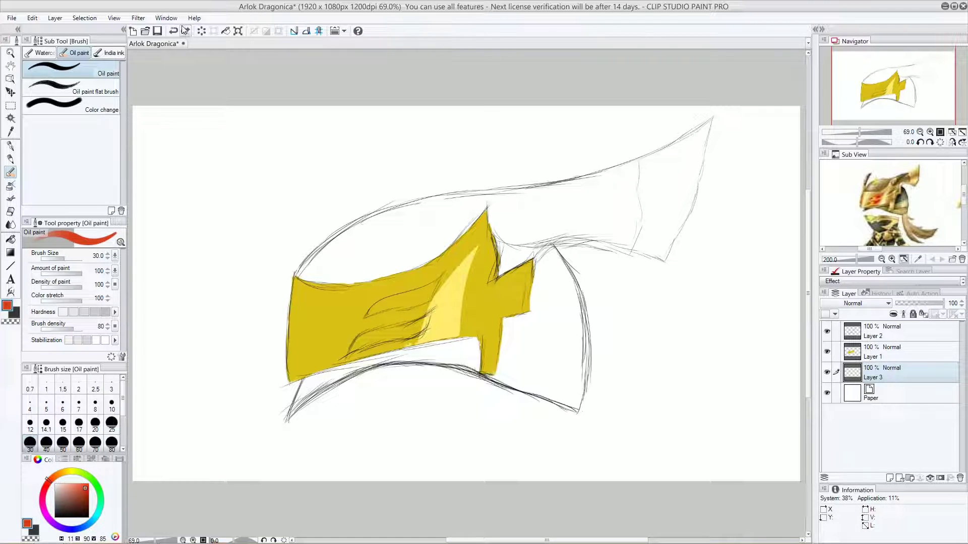
click(173, 30)
- Paint both slanted eye slits on the visor orange-red on Layer 3 with the Oil paint brush
mouse_move(381, 312)
mouse_down()
mouse_move(364, 317)
mouse_move(437, 281)
mouse_move(421, 302)
mouse_move(379, 312)
mouse_move(402, 309)
mouse_move(448, 276)
mouse_move(395, 300)
mouse_up()
mouse_move(356, 355)
mouse_down()
mouse_move(365, 335)
mouse_move(437, 310)
mouse_move(410, 340)
mouse_move(399, 337)
mouse_move(418, 334)
mouse_move(399, 340)
mouse_move(417, 323)
mouse_move(361, 351)
mouse_move(393, 328)
mouse_up()
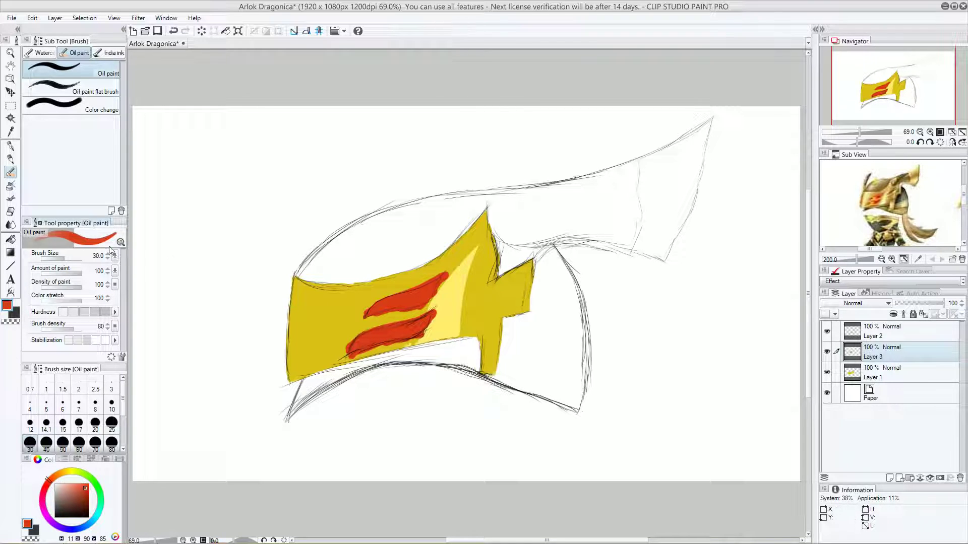
- Erase the red overflowing the outlines of both slits with the hard eraser at size 30, sharpening their ends
key(e)
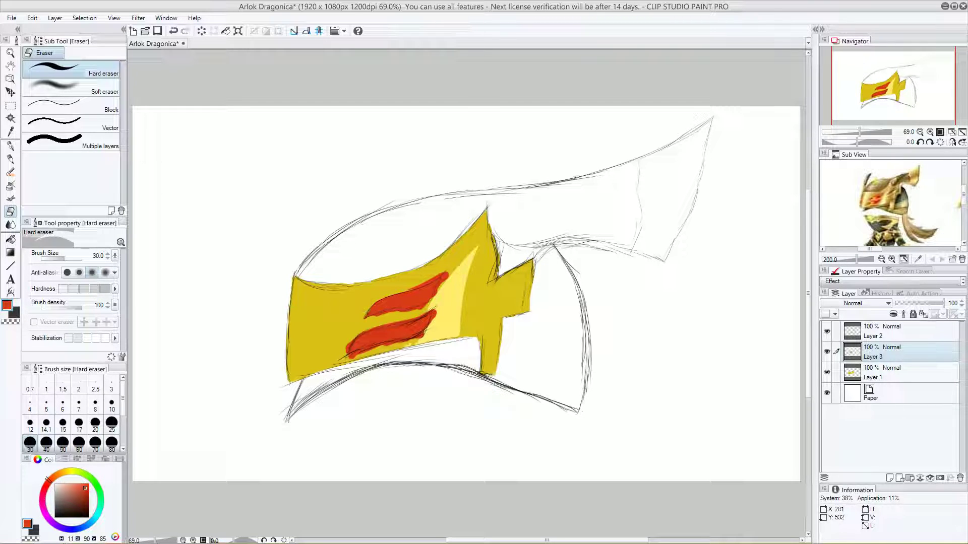
mouse_move(424, 281)
mouse_down()
mouse_move(405, 288)
mouse_move(447, 277)
mouse_move(440, 283)
mouse_up()
key(ctrl+z)
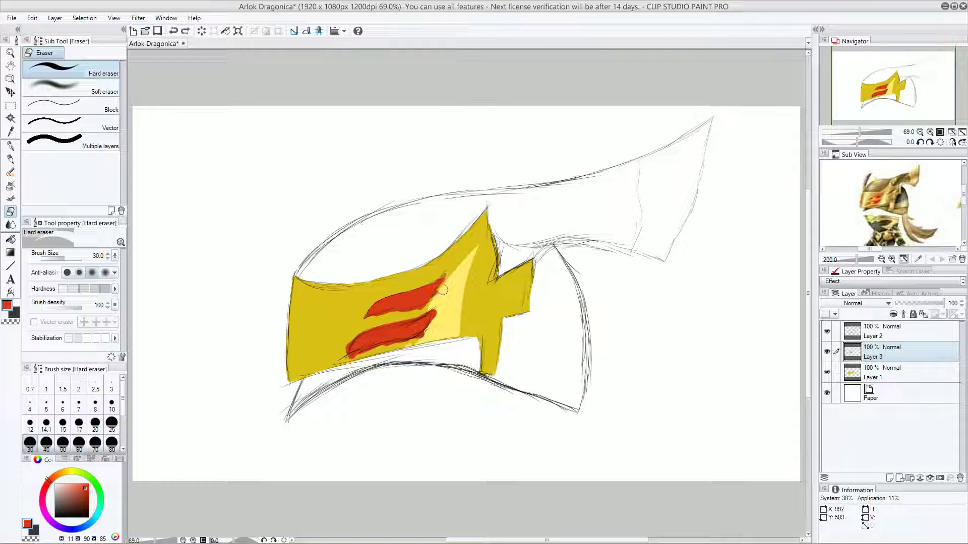
mouse_move(446, 281)
mouse_down()
mouse_move(447, 272)
mouse_move(426, 305)
mouse_move(371, 321)
mouse_move(340, 350)
mouse_move(375, 327)
mouse_move(409, 321)
mouse_up()
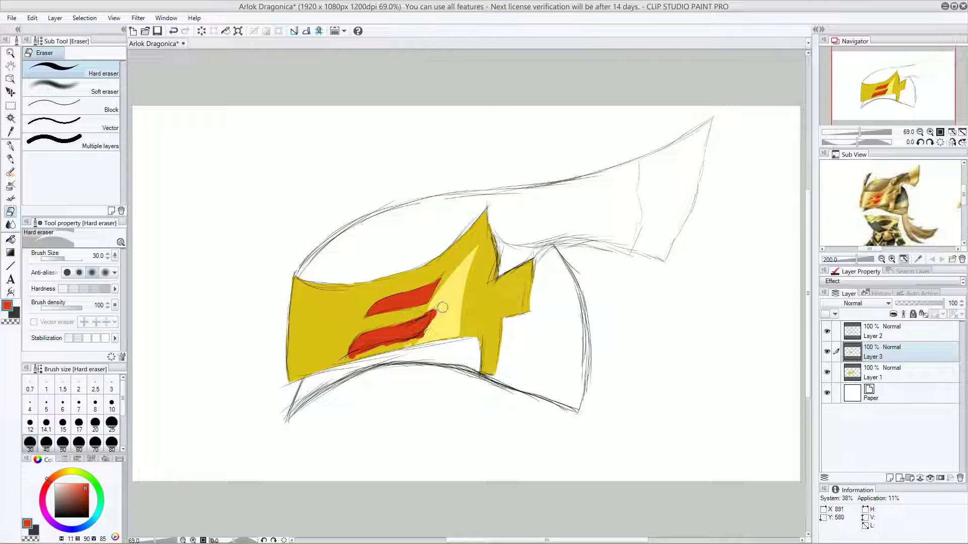
key(ctrl+z)
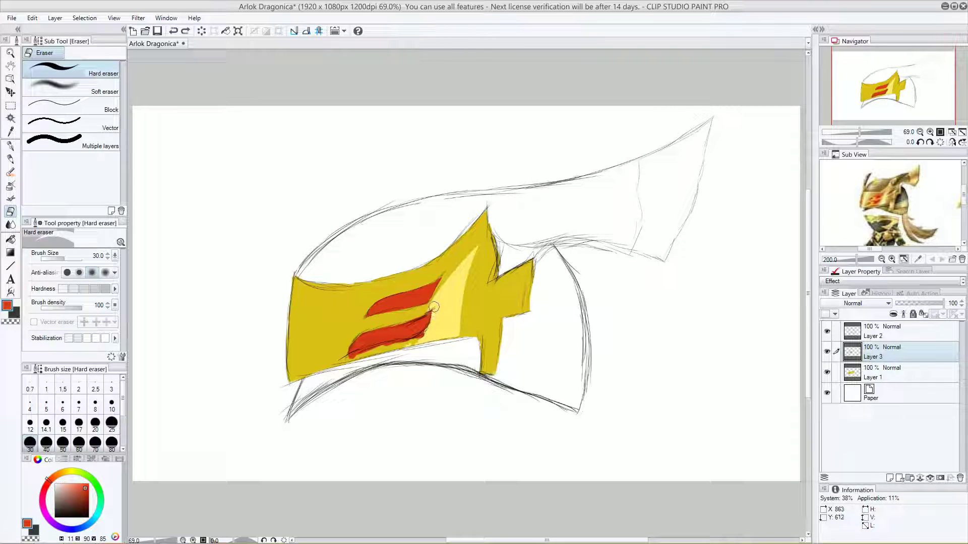
drag(411, 343, 361, 354)
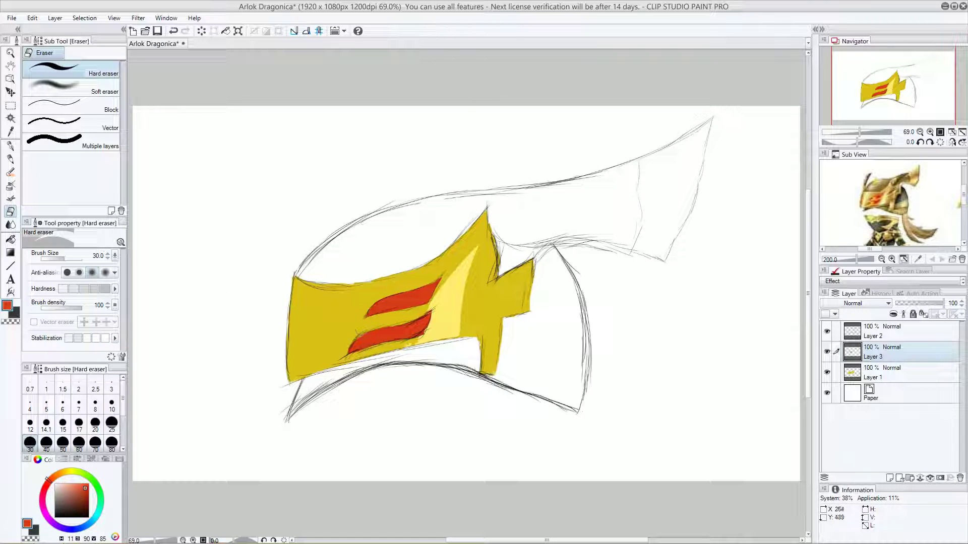
- Lock the transparent pixels of Layer 3, test the lock with a green G-pen stroke across the upper slit, and undo it
click(922, 315)
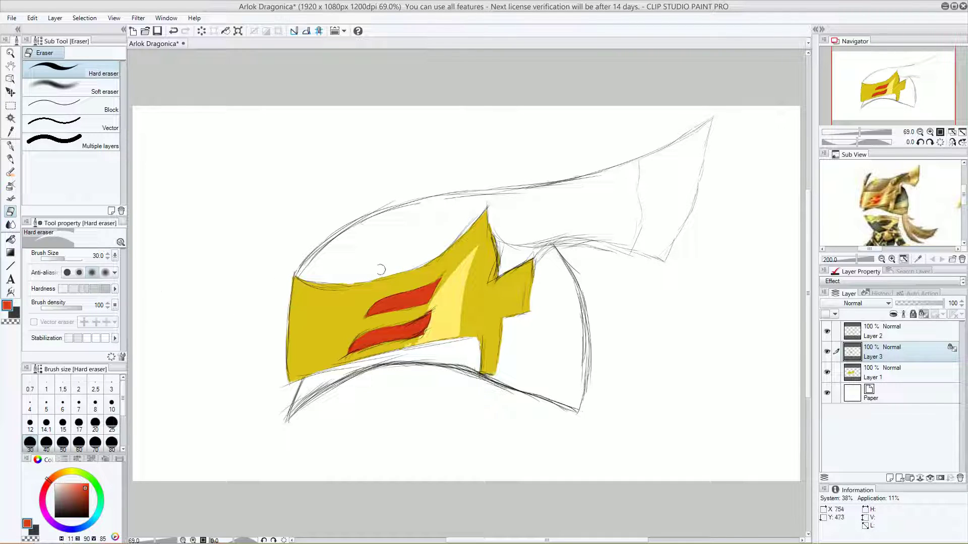
click(95, 487)
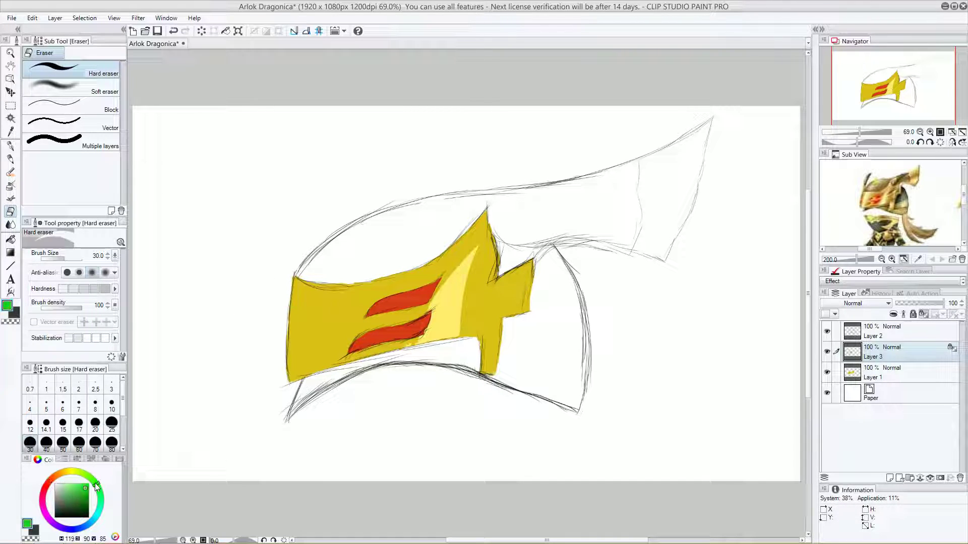
drag(396, 306, 428, 281)
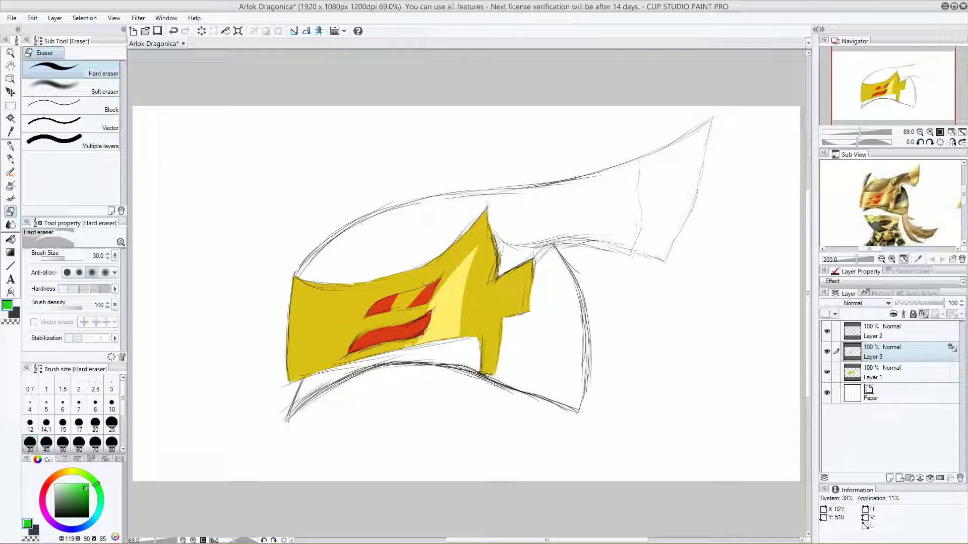
key(ctrl+z)
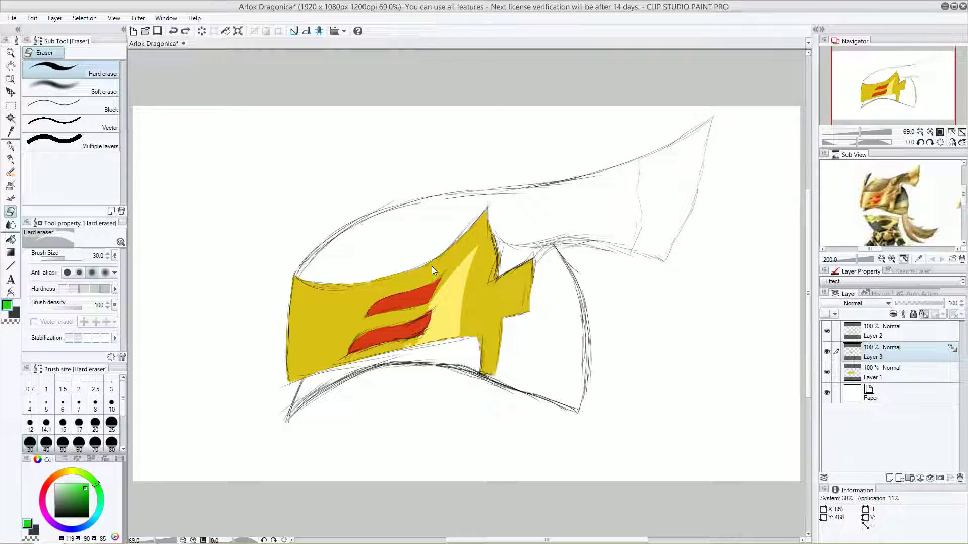
click(10, 146)
mouse_move(409, 302)
mouse_down()
mouse_move(435, 288)
mouse_move(373, 310)
mouse_move(450, 281)
mouse_up()
key(ctrl+z)
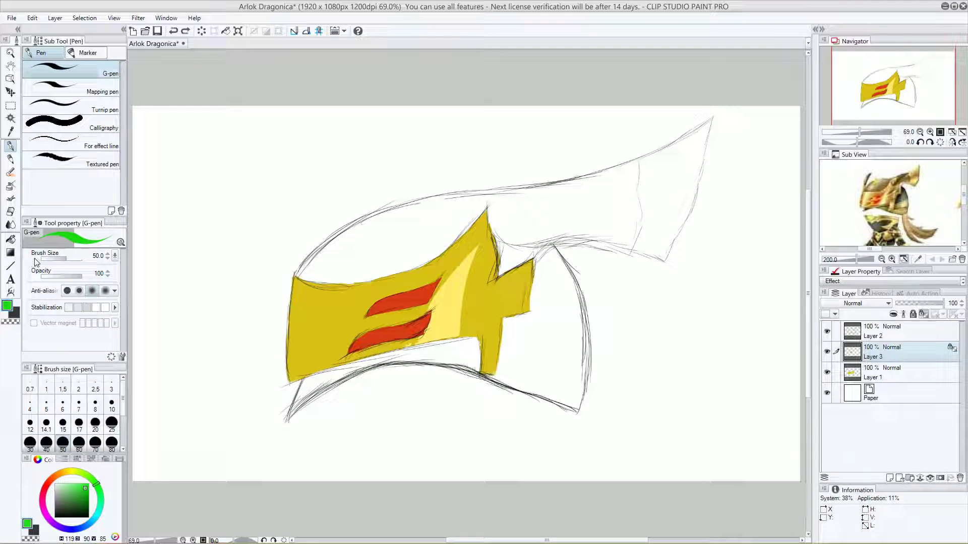
- Paint a small white highlight dot near the front end of each red slit with the G-pen at size 50
click(48, 483)
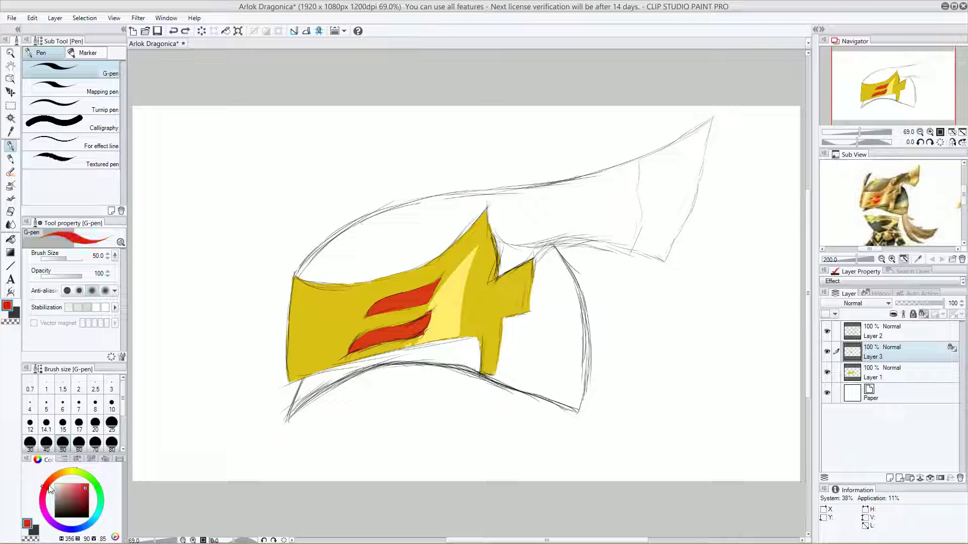
drag(48, 485, 47, 480)
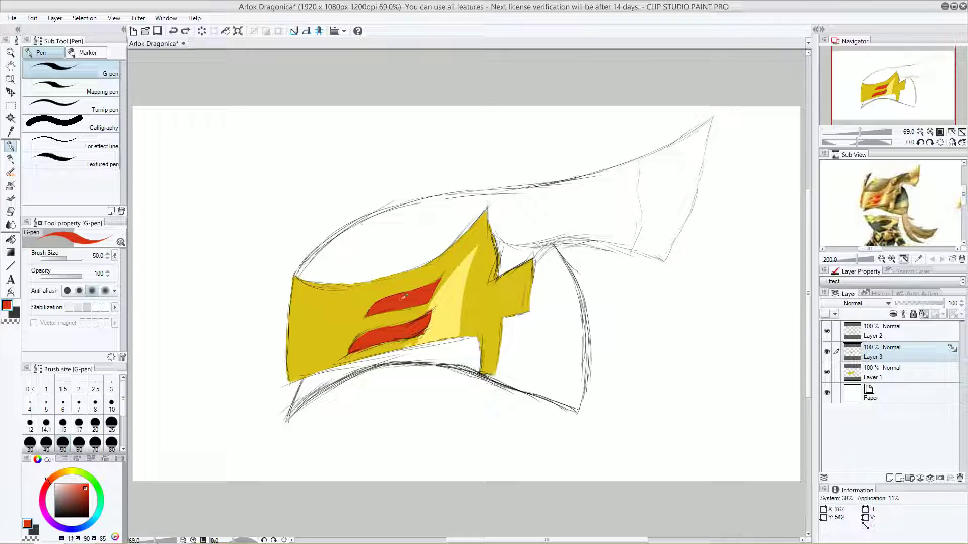
click(61, 488)
drag(60, 487, 54, 483)
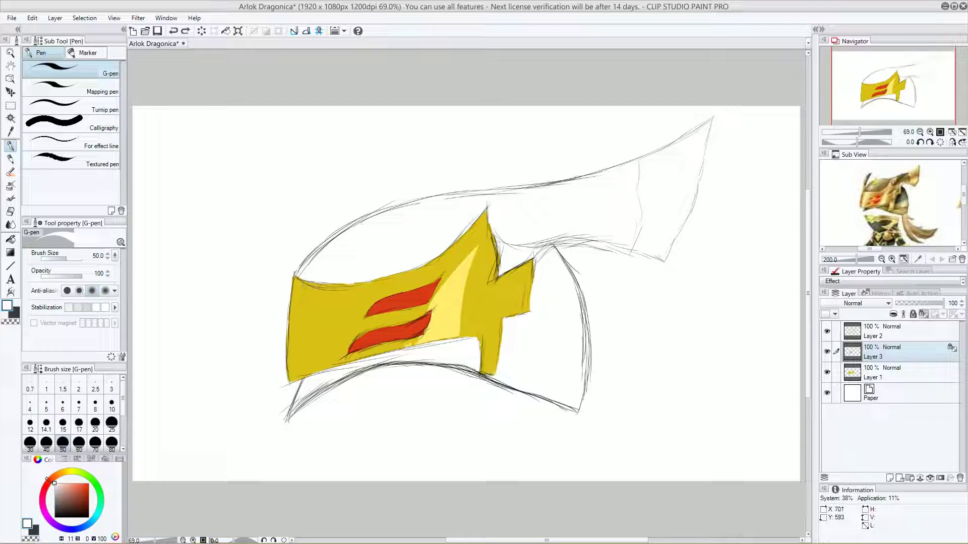
drag(385, 306, 383, 306)
drag(372, 340, 369, 343)
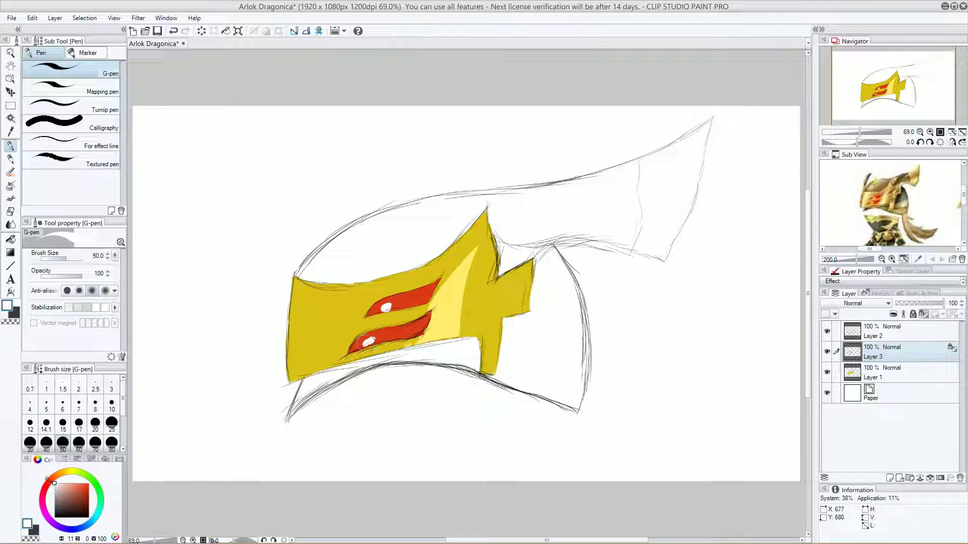
- Select the Blend tool and try softening the upper slit's white dot at size 70 and brush density 28
click(10, 226)
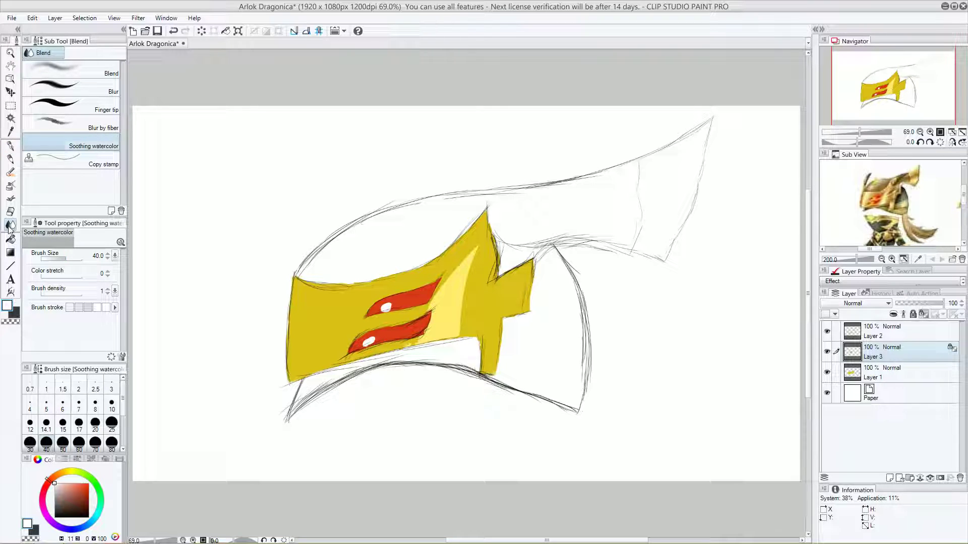
click(75, 70)
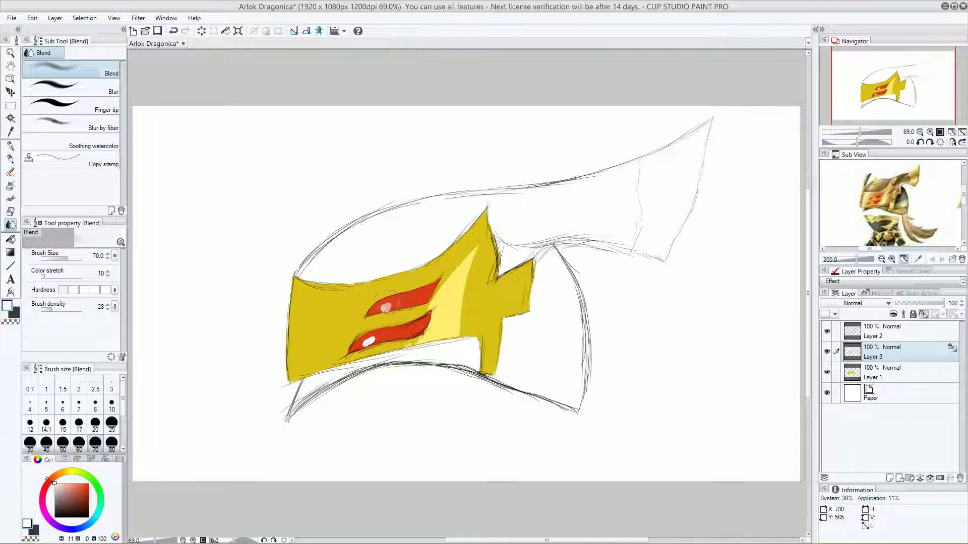
key(ctrl+z)
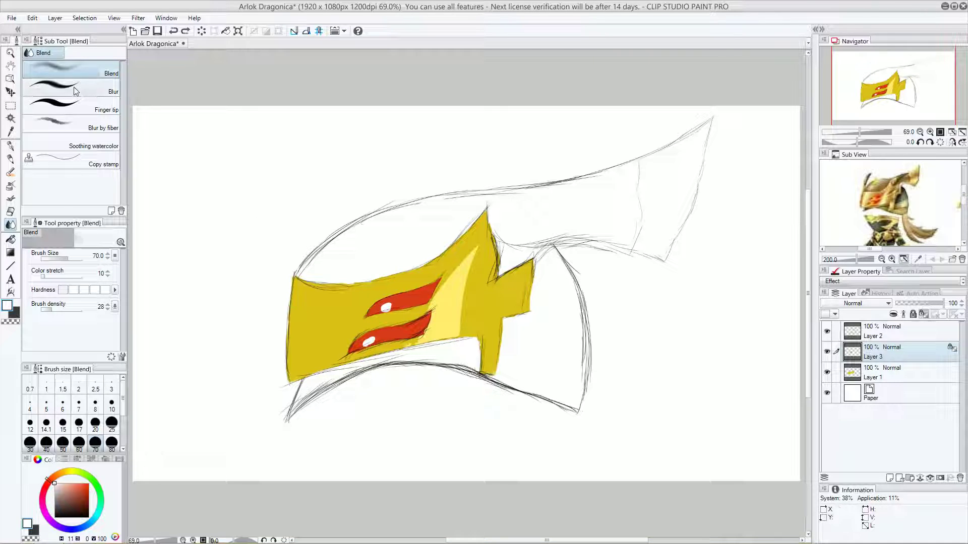
click(74, 91)
click(94, 66)
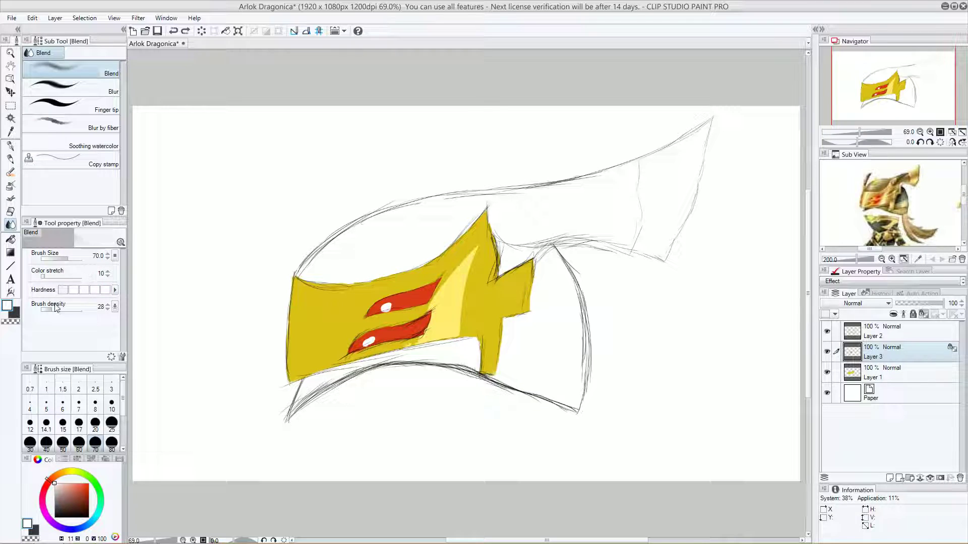
- Raise the Blend tool's hardness, set its color stretch to 100, and try blending the upper white dot again
click(105, 289)
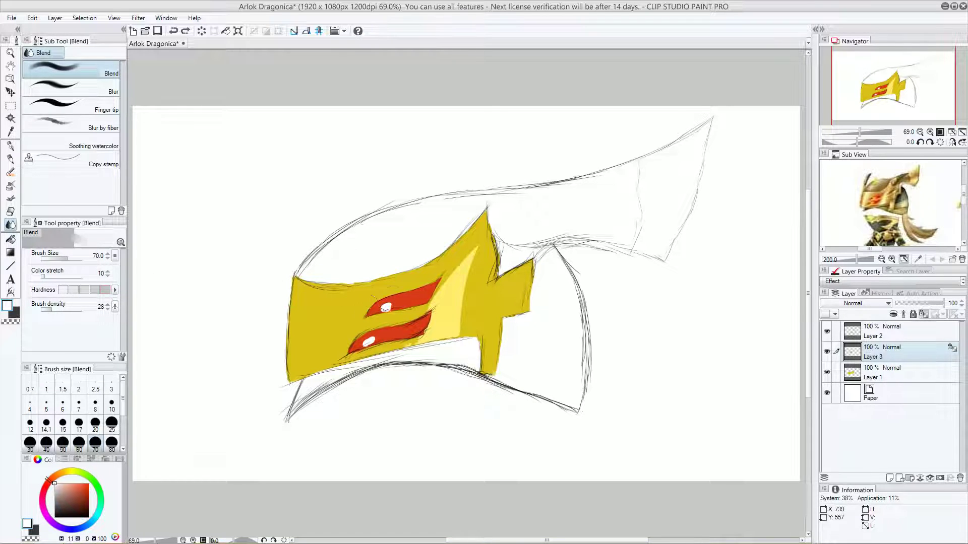
drag(384, 305, 391, 302)
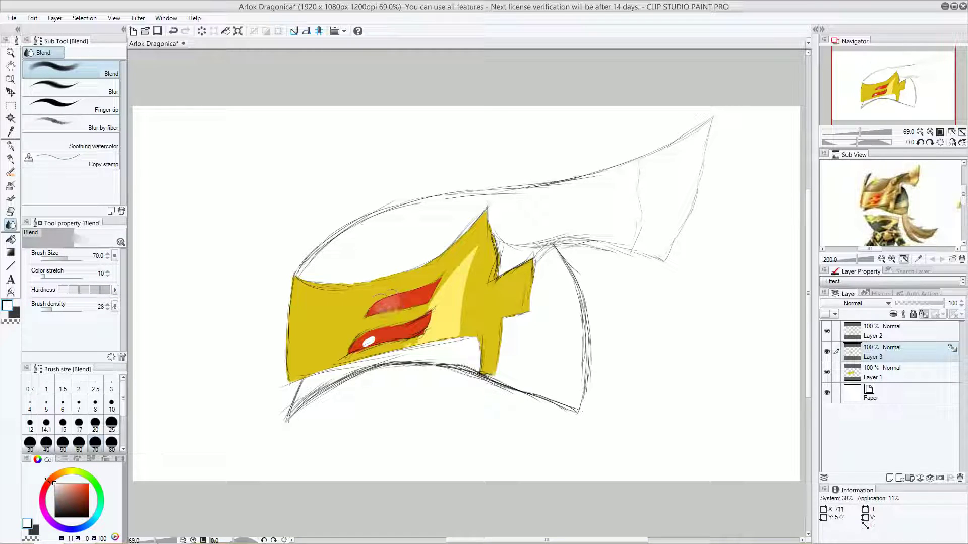
key(ctrl+z)
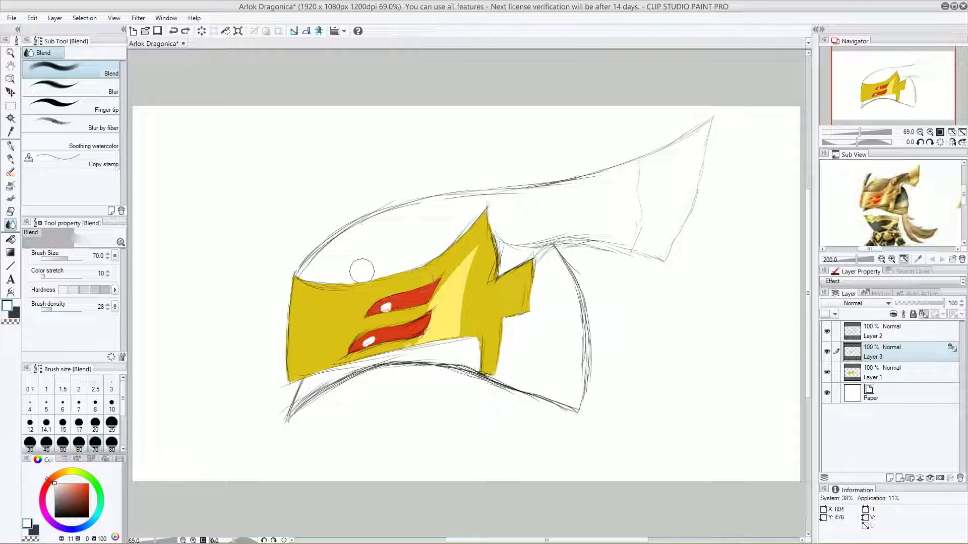
drag(55, 279, 85, 277)
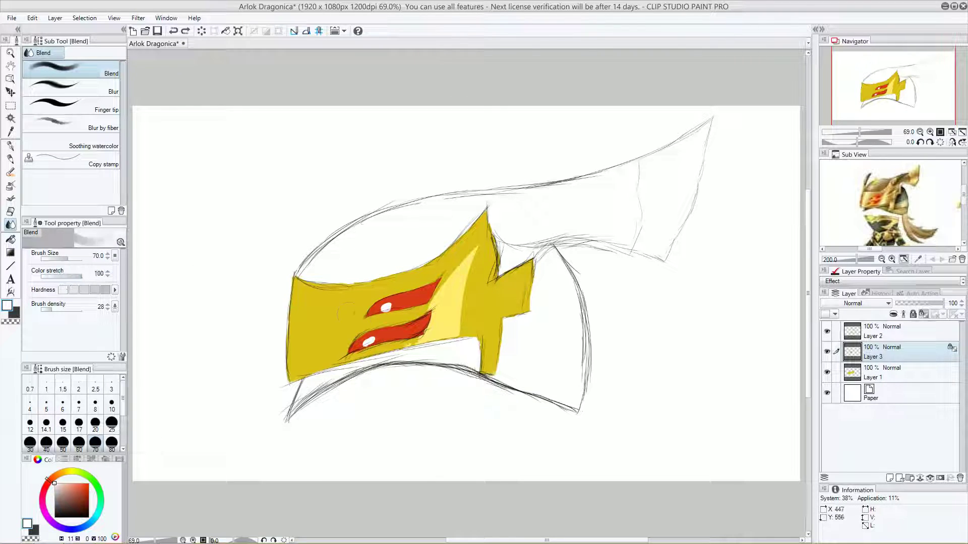
drag(383, 306, 386, 307)
key(ctrl+z)
- Set the Blend tool's brush density to 24 and its brush size to 14.1
drag(57, 309, 83, 309)
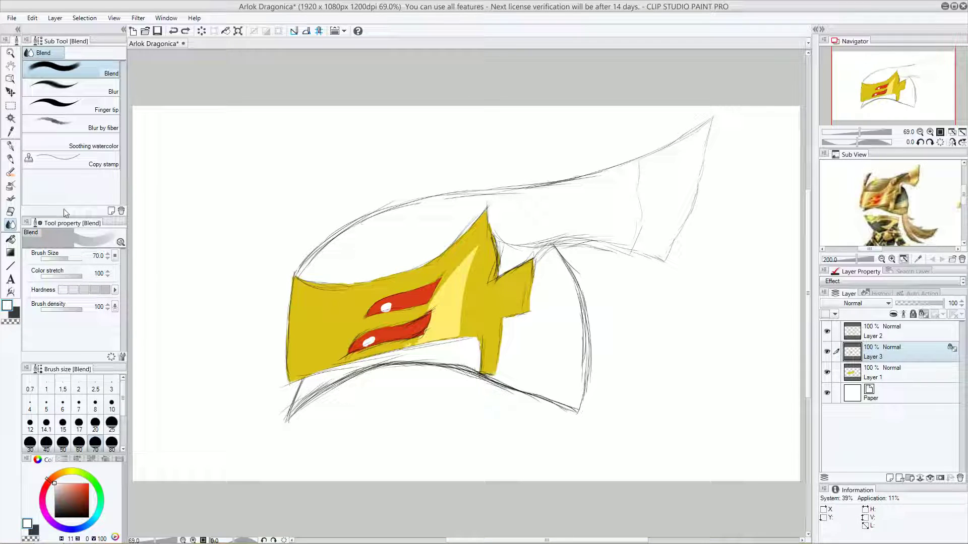
drag(67, 310, 51, 313)
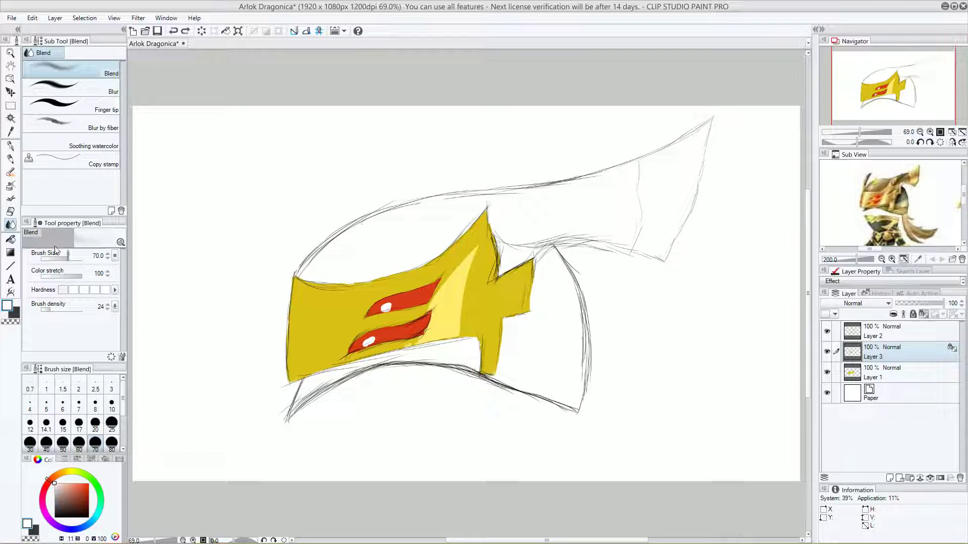
drag(69, 264, 57, 260)
click(46, 425)
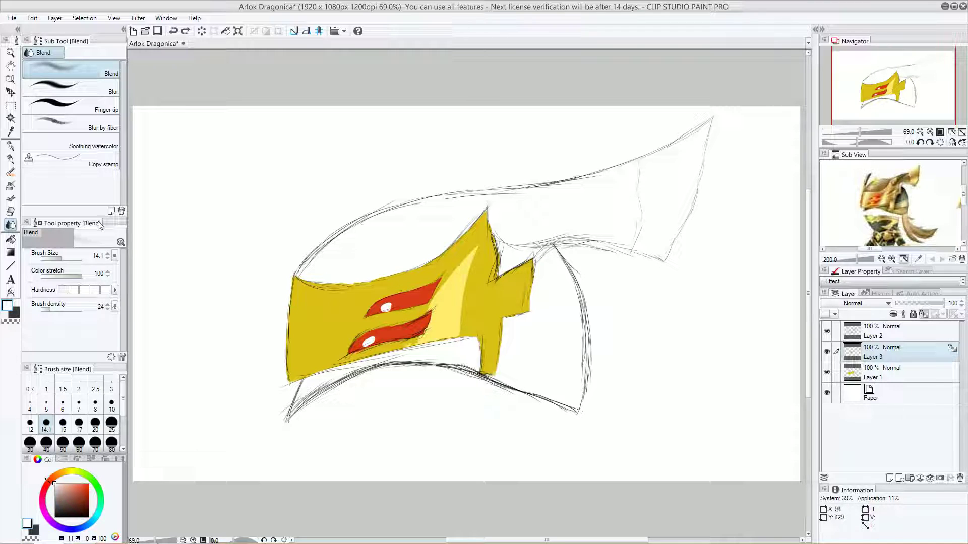
- Try softening the upper slit's white dot with the Blend tool at size 14.1 and brush density 24
click(33, 532)
click(55, 487)
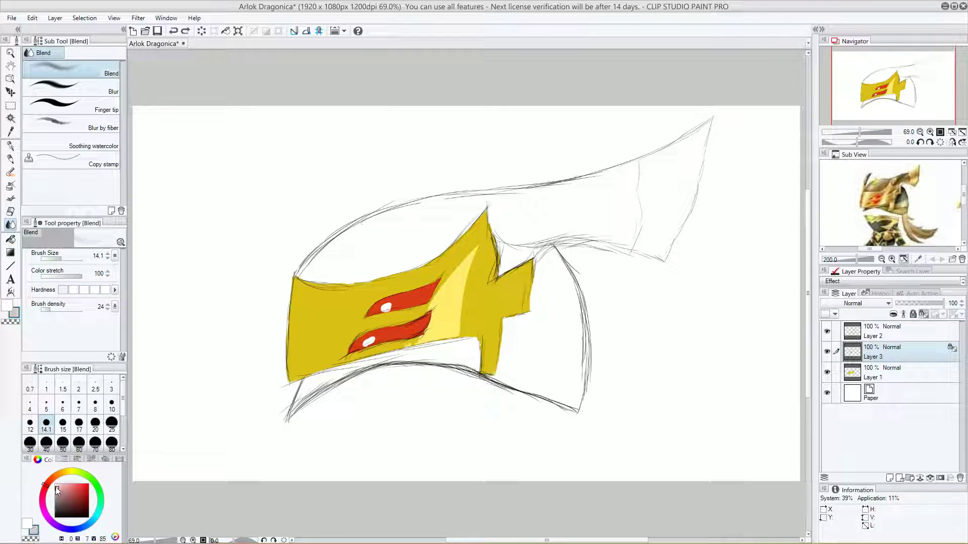
click(7, 306)
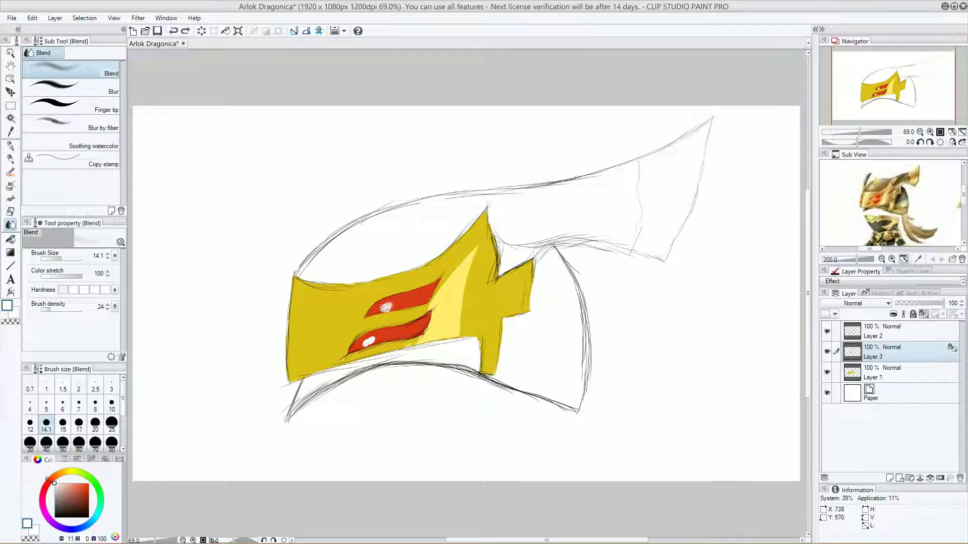
drag(384, 307, 391, 303)
key(ctrl+z)
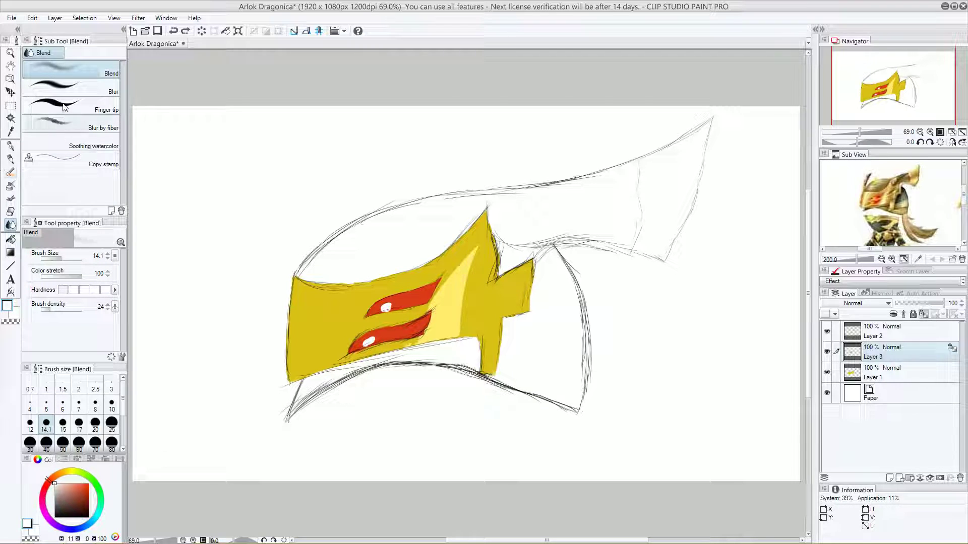
- Try softening the upper slit's white dot with the Blur sub tool and with the Finger tip sub tool
click(70, 88)
drag(385, 308, 387, 306)
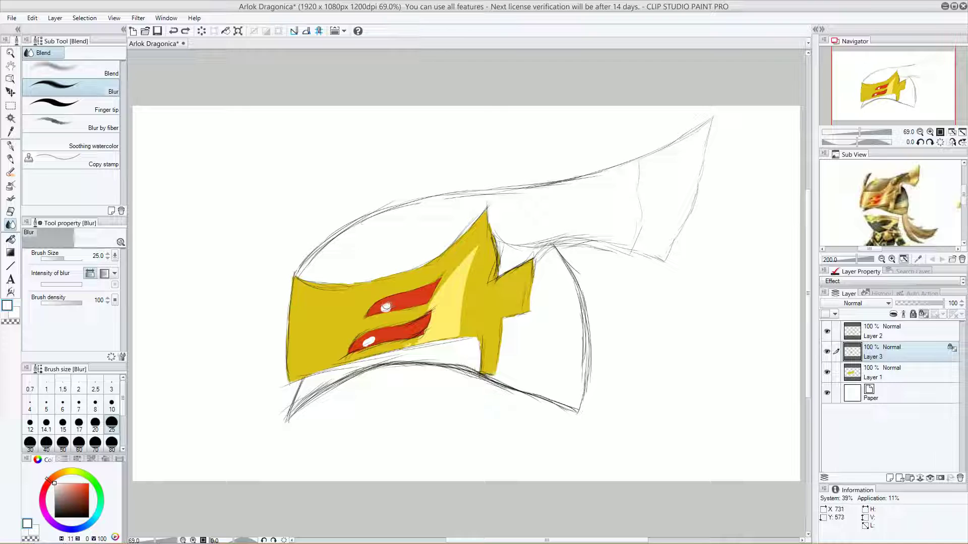
click(71, 106)
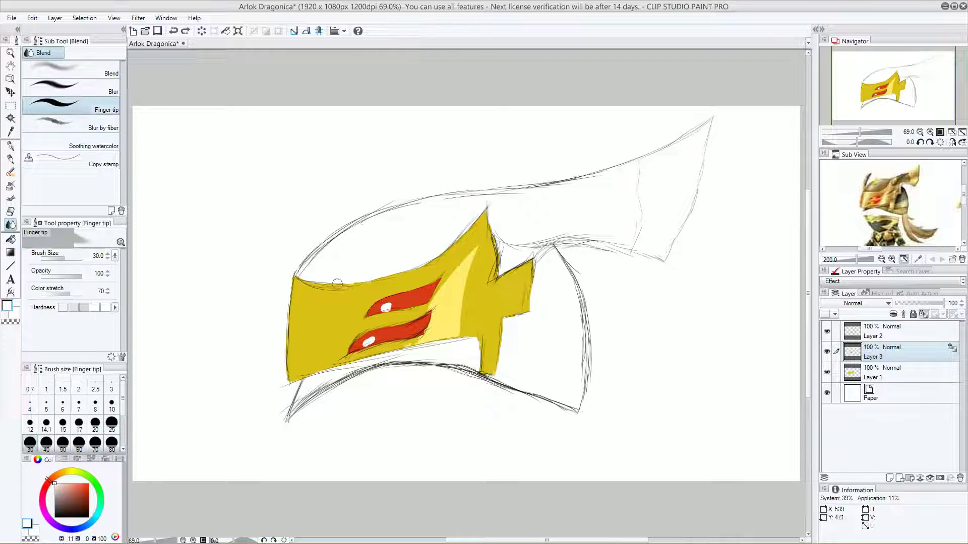
drag(386, 307, 384, 306)
key(ctrl+z)
drag(384, 307, 396, 304)
key(ctrl+z)
key(ctrl+z)
- Try softening the upper slit's white dot with the Blur by fiber sub tool at size 50
click(71, 125)
drag(384, 308, 386, 307)
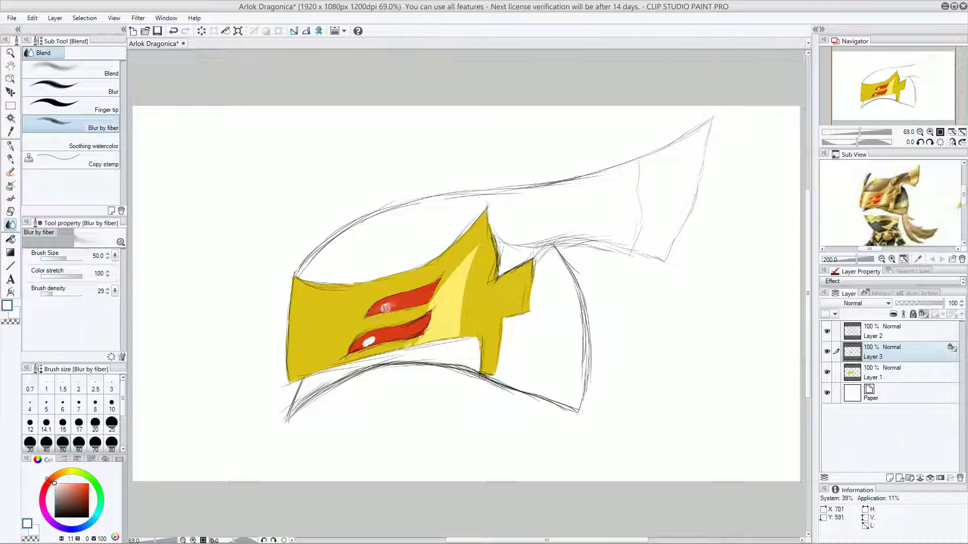
key(ctrl+z)
- Select the Opaque watercolor brush and try it at size 40 on the upper slit's white dot
click(11, 146)
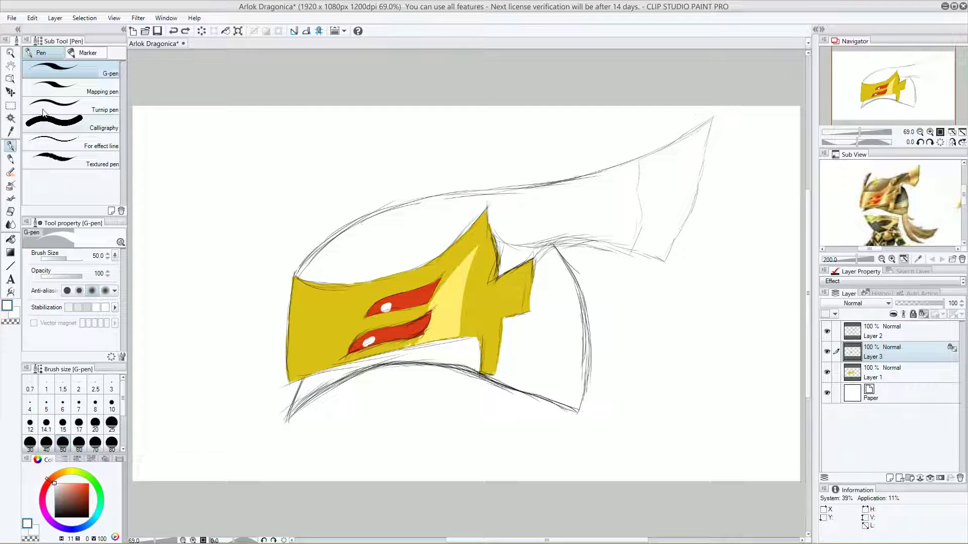
click(9, 173)
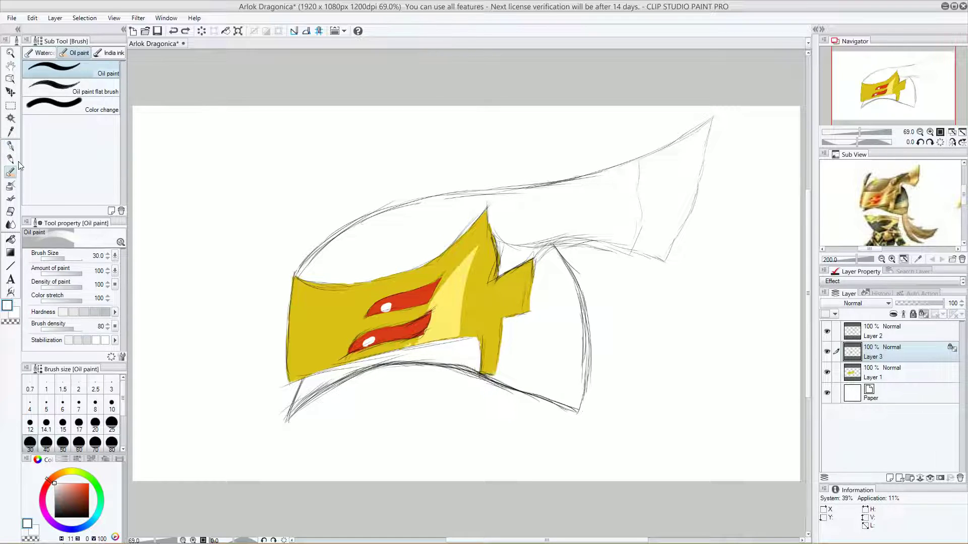
click(43, 53)
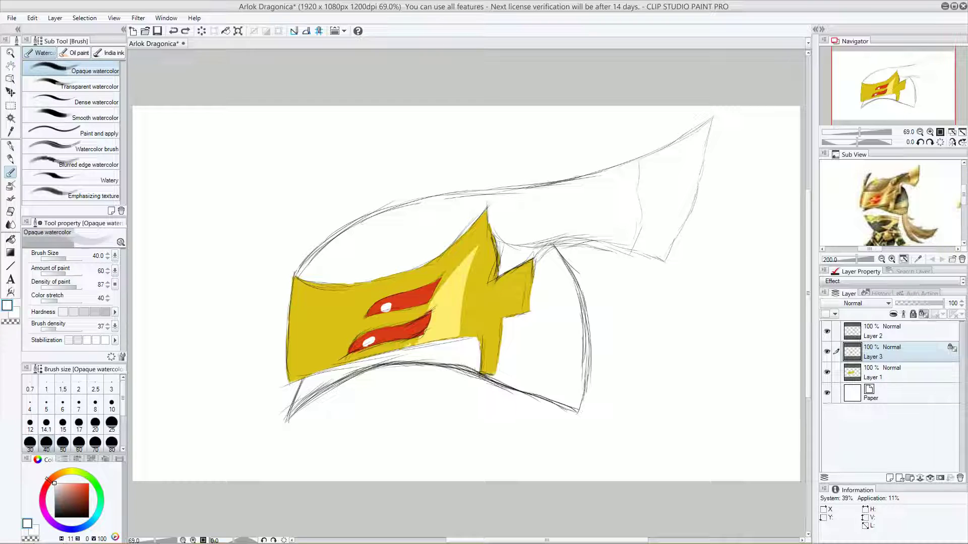
drag(384, 309, 386, 306)
key(ctrl+z)
key(ctrl+z)
key(ctrl+z)
- Set the brush size to 20 and paint the upper slit's white dot into a soft, elongated highlight
click(930, 131)
click(931, 132)
click(931, 132)
drag(891, 86, 879, 89)
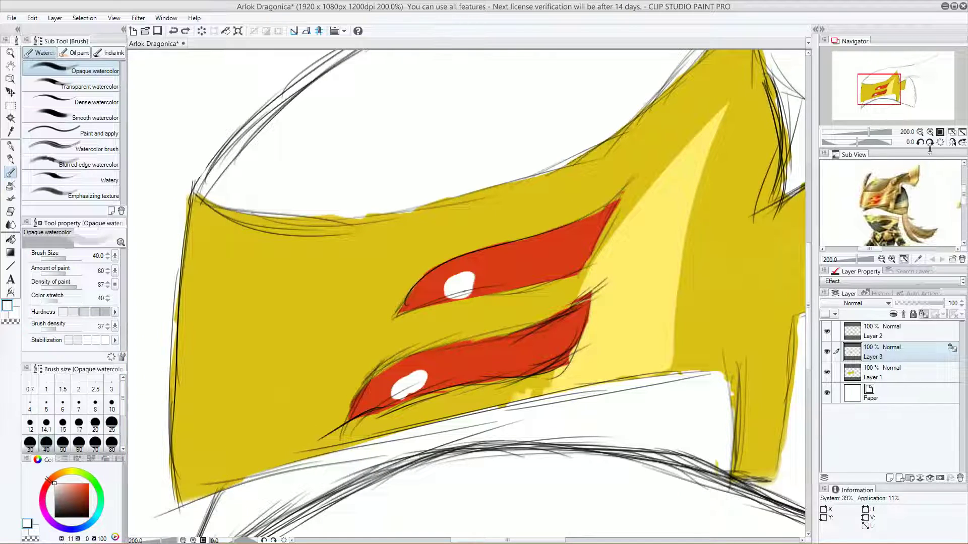
click(930, 131)
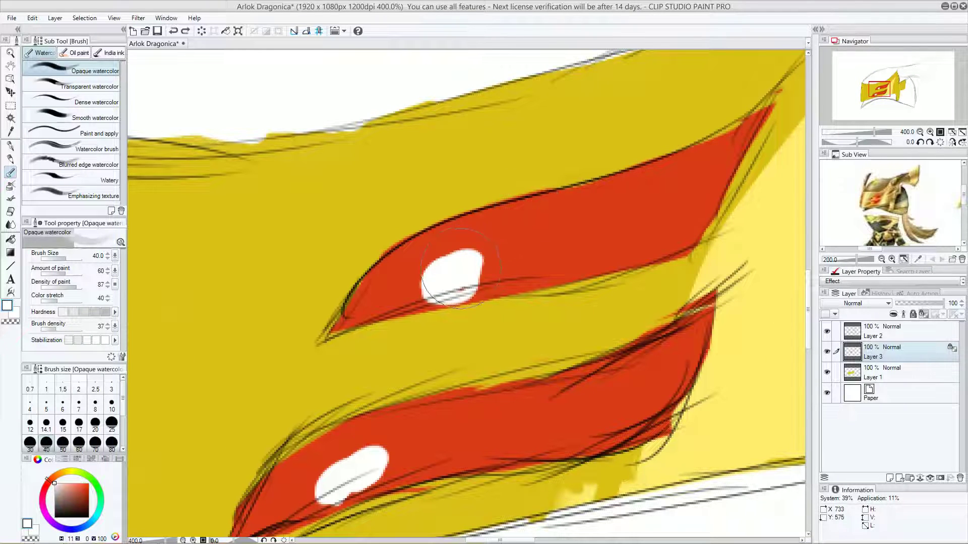
click(110, 425)
click(95, 424)
mouse_move(476, 256)
mouse_down()
mouse_move(469, 250)
mouse_move(456, 272)
mouse_move(444, 268)
mouse_move(462, 259)
mouse_move(427, 273)
mouse_move(413, 300)
mouse_move(443, 284)
mouse_move(449, 265)
mouse_move(402, 301)
mouse_up()
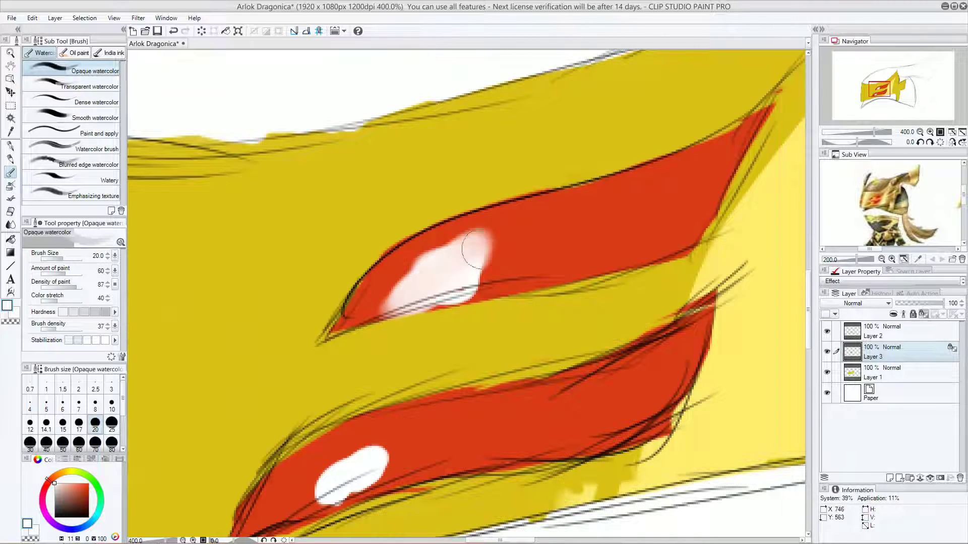
mouse_move(453, 265)
mouse_down()
mouse_move(510, 245)
mouse_move(445, 269)
mouse_move(494, 247)
mouse_move(445, 288)
mouse_move(426, 285)
mouse_move(452, 282)
mouse_move(424, 284)
mouse_move(485, 281)
mouse_move(410, 294)
mouse_move(469, 277)
mouse_move(485, 254)
mouse_move(415, 296)
mouse_move(516, 226)
mouse_move(432, 267)
mouse_move(482, 244)
mouse_move(528, 233)
mouse_move(442, 270)
mouse_move(556, 239)
mouse_move(459, 264)
mouse_move(512, 248)
mouse_move(435, 310)
mouse_move(501, 255)
mouse_move(471, 286)
mouse_move(499, 255)
mouse_move(363, 309)
mouse_move(433, 283)
mouse_move(388, 307)
mouse_move(419, 286)
mouse_move(411, 298)
mouse_move(468, 260)
mouse_move(407, 277)
mouse_move(385, 304)
mouse_move(485, 250)
mouse_move(434, 270)
mouse_move(418, 290)
mouse_move(464, 265)
mouse_move(405, 294)
mouse_move(500, 244)
mouse_move(419, 277)
mouse_up()
- Paint the lower slit's white dot into a matching soft highlight following the slit's curve
drag(304, 434, 357, 325)
mouse_move(413, 352)
mouse_down()
mouse_move(368, 375)
mouse_move(398, 370)
mouse_move(351, 386)
mouse_move(345, 397)
mouse_move(407, 357)
mouse_move(320, 421)
mouse_move(416, 359)
mouse_move(383, 371)
mouse_move(341, 405)
mouse_move(418, 362)
mouse_move(391, 371)
mouse_up()
key(ctrl+z)
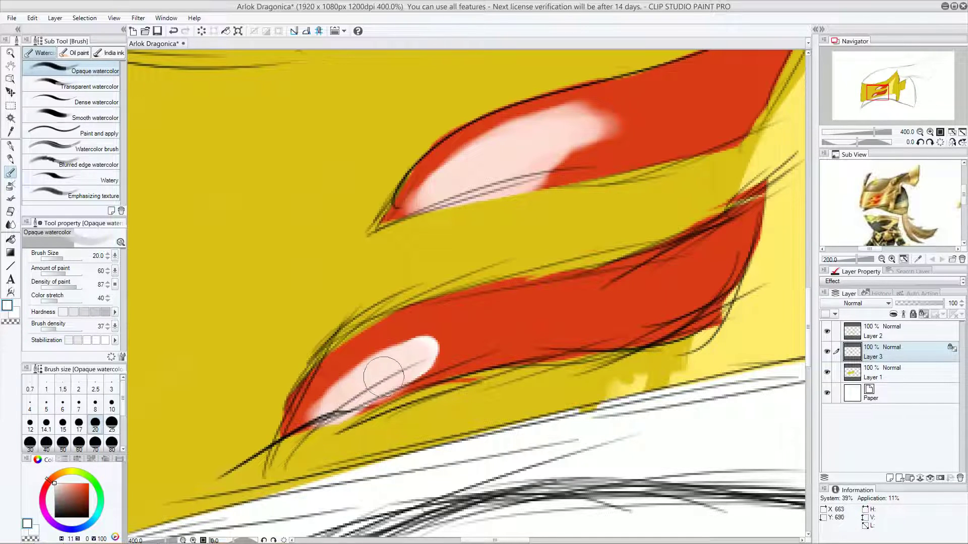
drag(432, 373, 355, 389)
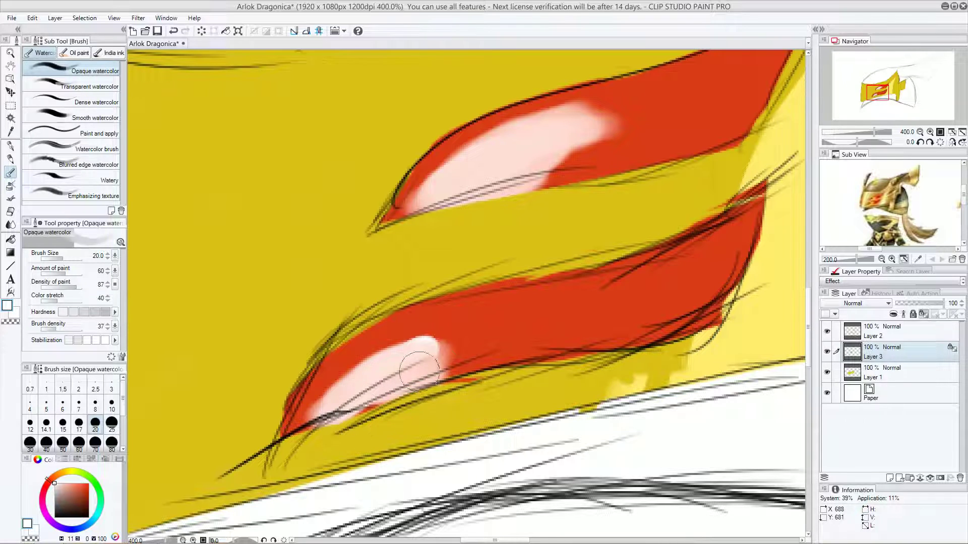
mouse_move(483, 309)
mouse_down()
mouse_move(370, 380)
mouse_move(460, 344)
mouse_move(421, 348)
mouse_move(392, 369)
mouse_move(402, 355)
mouse_move(439, 349)
mouse_move(387, 363)
mouse_move(510, 332)
mouse_move(432, 367)
mouse_move(386, 374)
mouse_move(470, 357)
mouse_move(407, 370)
mouse_move(533, 312)
mouse_move(459, 356)
mouse_move(378, 376)
mouse_move(324, 410)
mouse_move(462, 354)
mouse_up()
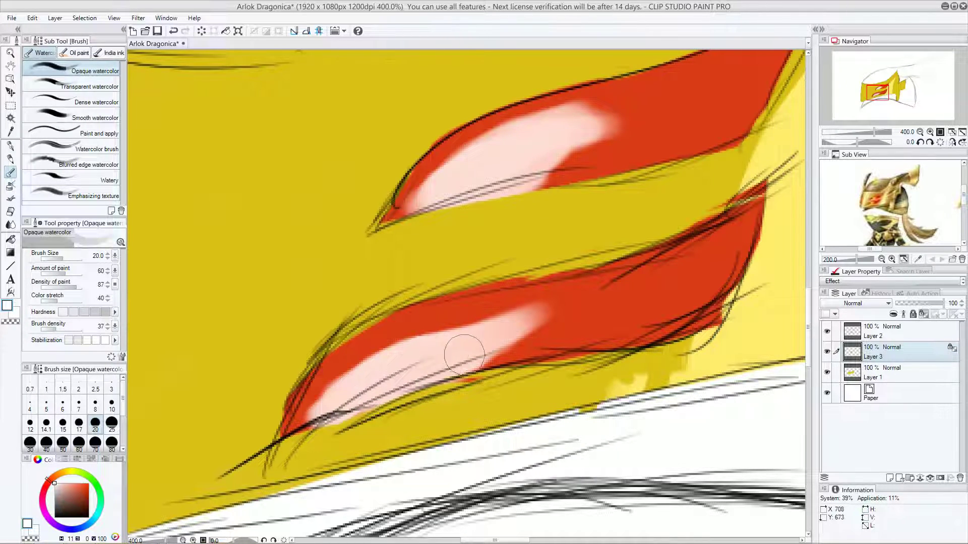
- Try extending the white highlights along both red slits toward their rear ends
mouse_move(504, 156)
mouse_down()
mouse_move(421, 207)
mouse_move(483, 160)
mouse_move(443, 198)
mouse_move(569, 132)
mouse_move(510, 137)
mouse_move(500, 145)
mouse_move(572, 134)
mouse_move(620, 111)
mouse_move(550, 136)
mouse_move(629, 105)
mouse_move(511, 165)
mouse_move(523, 173)
mouse_move(582, 130)
mouse_move(521, 171)
mouse_move(557, 145)
mouse_move(490, 174)
mouse_move(575, 145)
mouse_move(497, 178)
mouse_move(543, 134)
mouse_move(519, 145)
mouse_move(569, 120)
mouse_up()
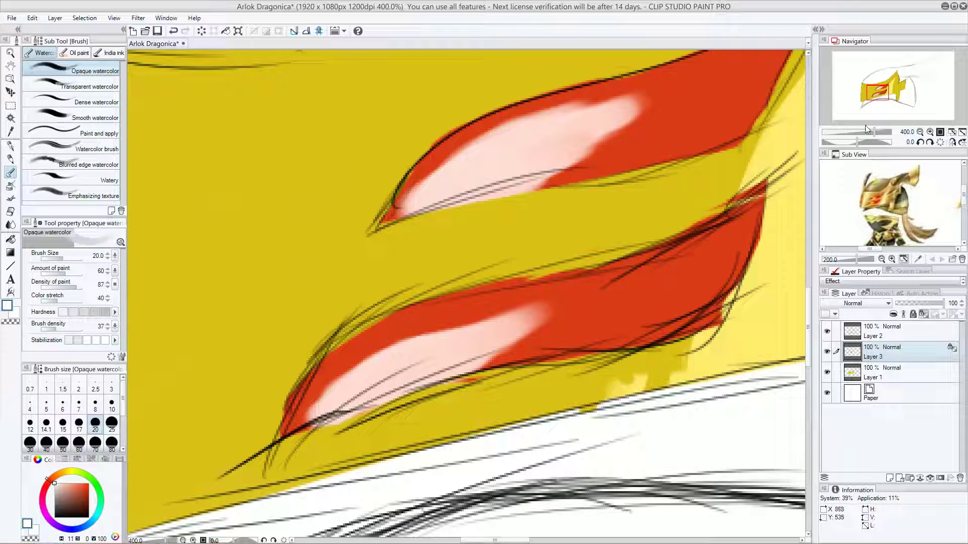
click(922, 132)
click(922, 131)
click(921, 132)
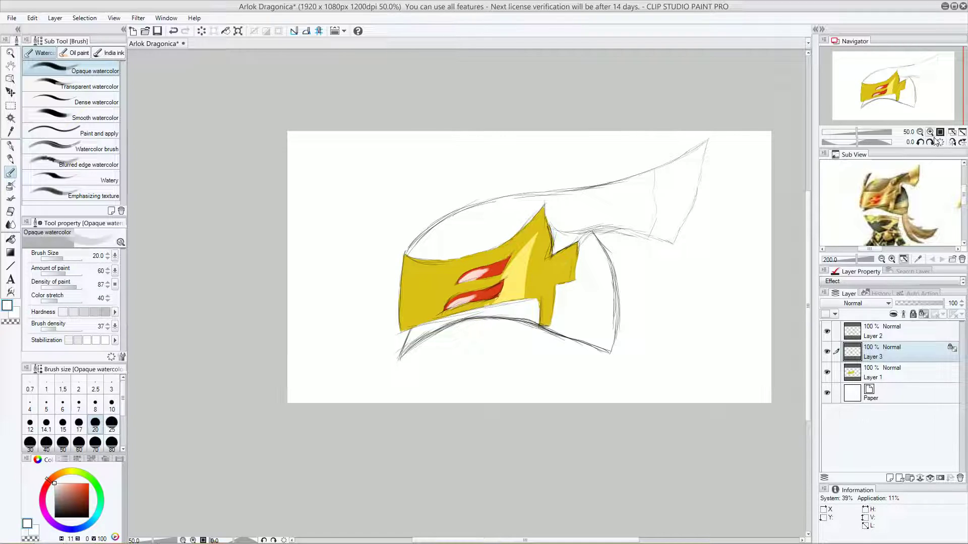
click(930, 132)
click(930, 131)
click(930, 132)
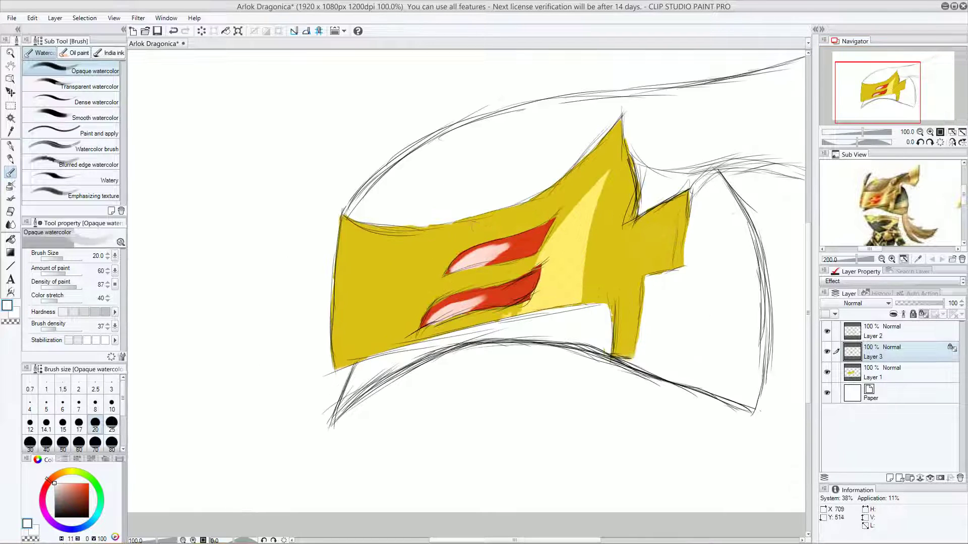
drag(473, 260, 538, 236)
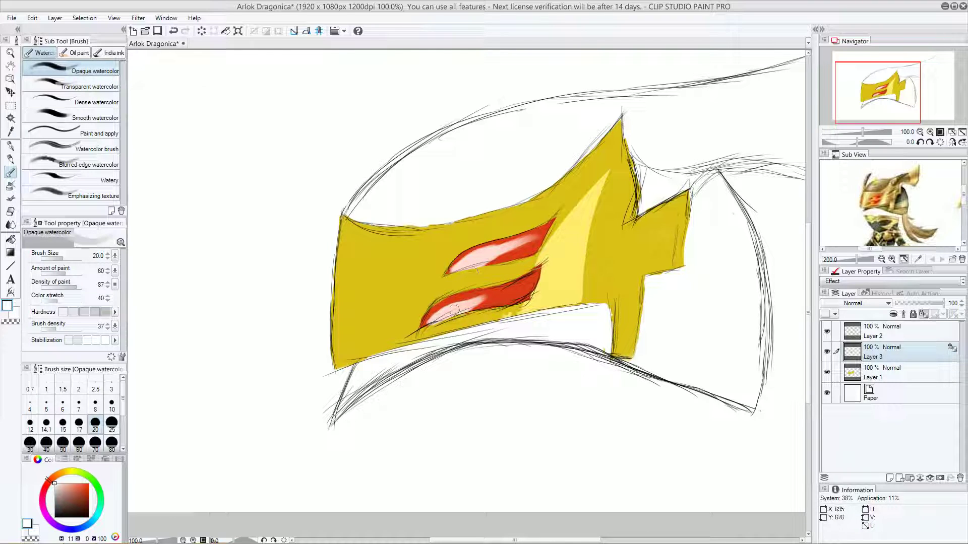
mouse_move(470, 308)
mouse_down()
mouse_move(447, 314)
mouse_move(509, 290)
mouse_move(473, 301)
mouse_up()
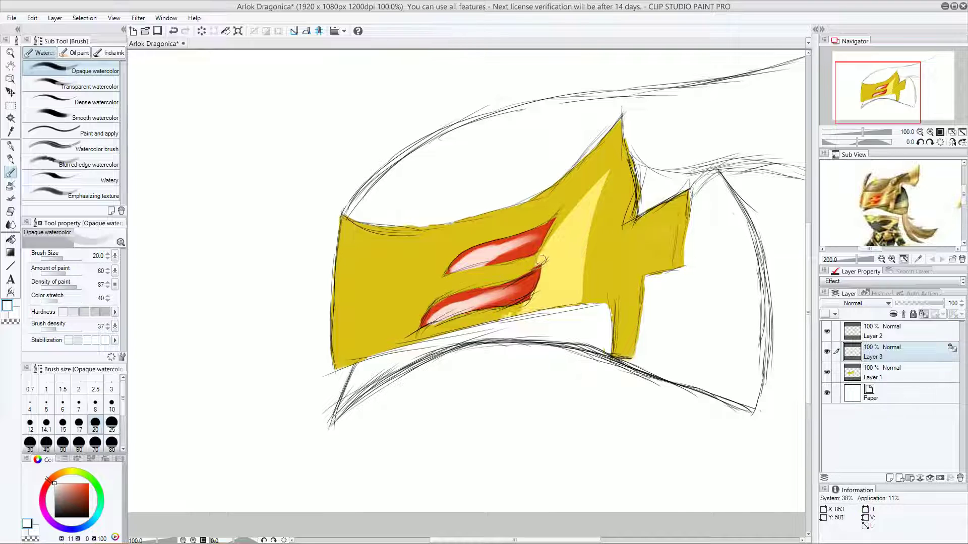
- Undo the strokes that extended the highlights on both red slits
key(ctrl+z)
key(ctrl+z)
key(ctrl+z)
key(ctrl+z)
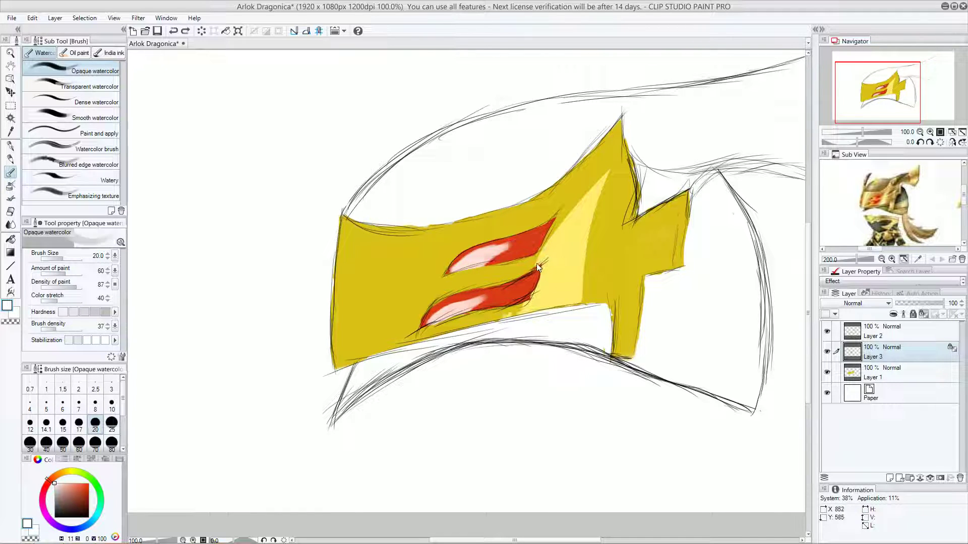
key(ctrl+z)
key(ctrl+z)
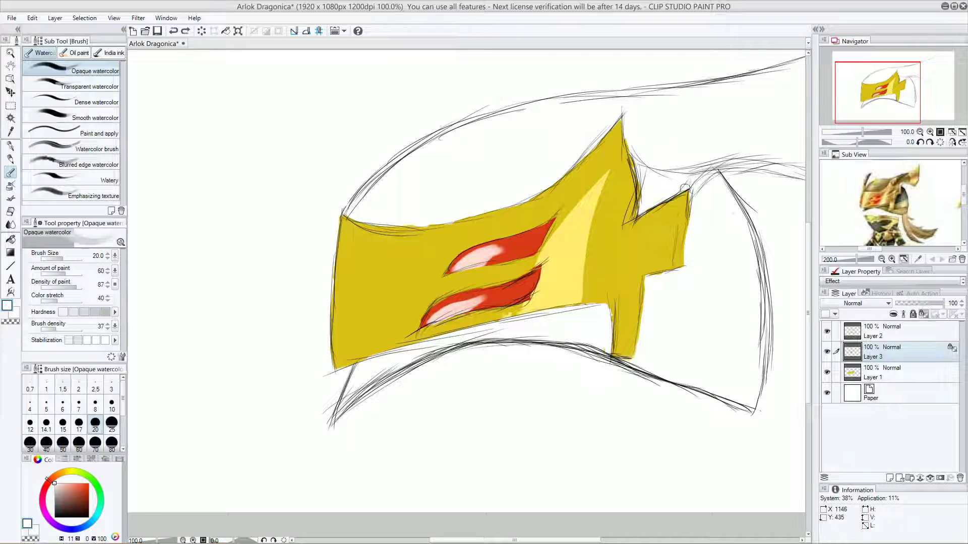
- Add a new layer above the red slits' layer, choose the Oil paint brush, and sample the visor's gold from Layer 1 for it
drag(695, 181, 638, 174)
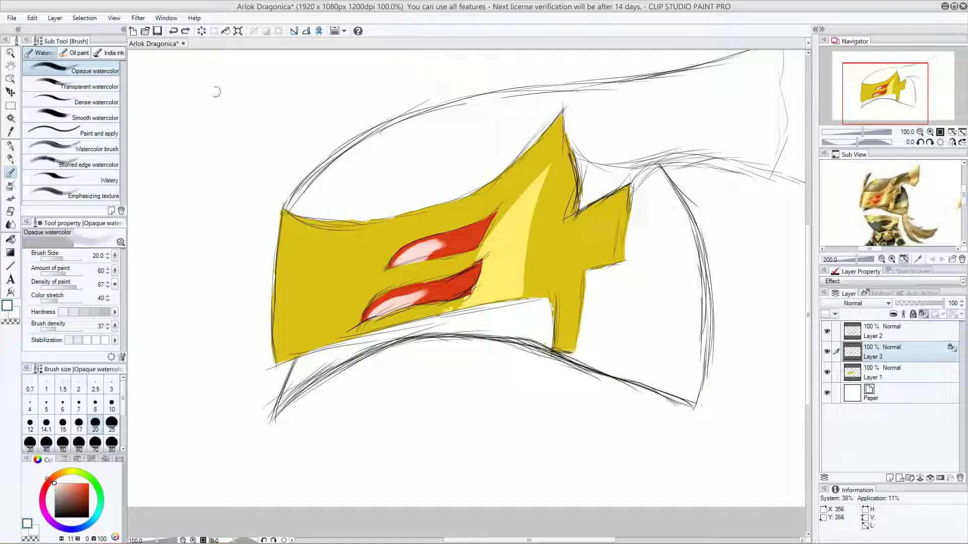
click(889, 477)
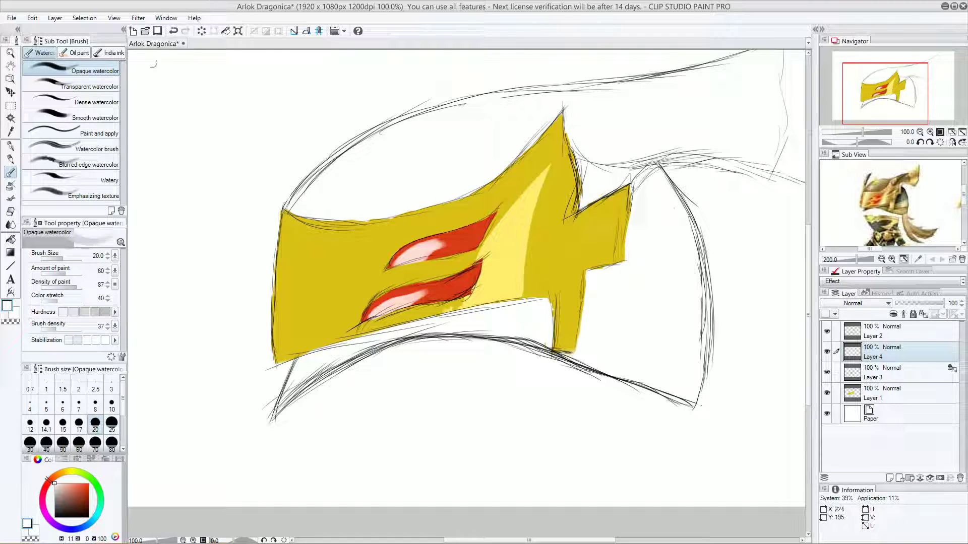
click(75, 52)
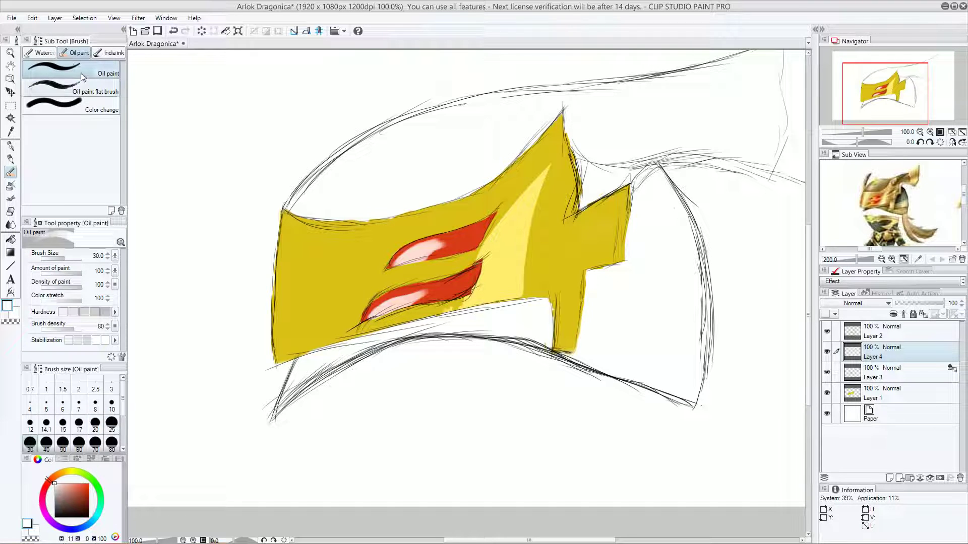
key(c)
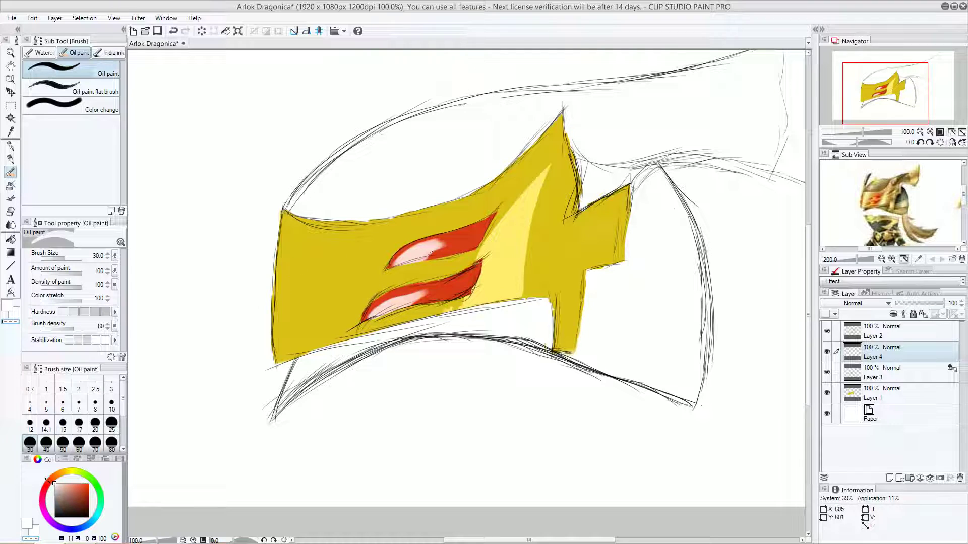
click(902, 395)
alt+click(367, 252)
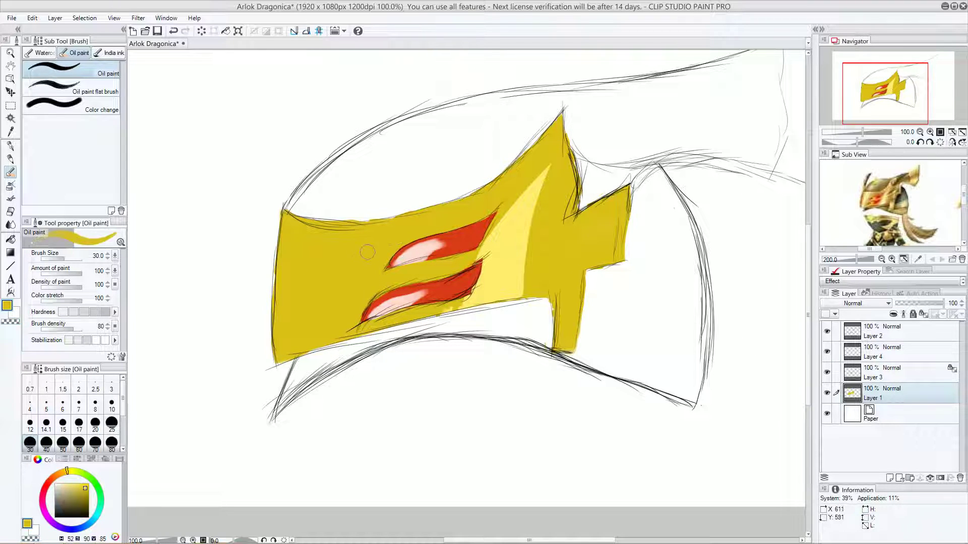
click(846, 351)
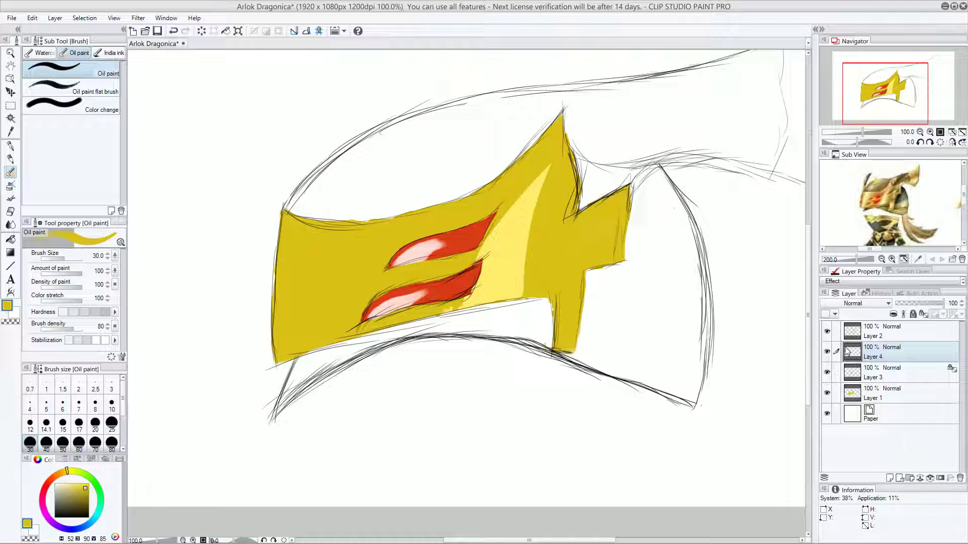
- Darken the gold and paint the front part of the helmet's dome above the visor at brush size 30
click(83, 489)
mouse_move(351, 191)
mouse_down()
mouse_move(324, 185)
mouse_move(296, 211)
mouse_move(359, 182)
mouse_move(334, 186)
mouse_move(378, 161)
mouse_move(355, 165)
mouse_move(367, 148)
mouse_move(305, 197)
mouse_move(330, 184)
mouse_move(323, 207)
mouse_move(363, 190)
mouse_move(391, 187)
mouse_move(399, 198)
mouse_move(430, 176)
mouse_move(428, 146)
mouse_move(387, 147)
mouse_move(347, 176)
mouse_move(337, 162)
mouse_move(461, 117)
mouse_move(417, 130)
mouse_move(440, 119)
mouse_up()
click(80, 493)
key(ctrl+z)
key(ctrl+z)
mouse_move(518, 108)
mouse_down()
mouse_move(431, 127)
mouse_move(421, 133)
mouse_move(490, 126)
mouse_move(372, 202)
mouse_move(353, 202)
mouse_move(447, 196)
mouse_move(380, 214)
mouse_move(476, 179)
mouse_up()
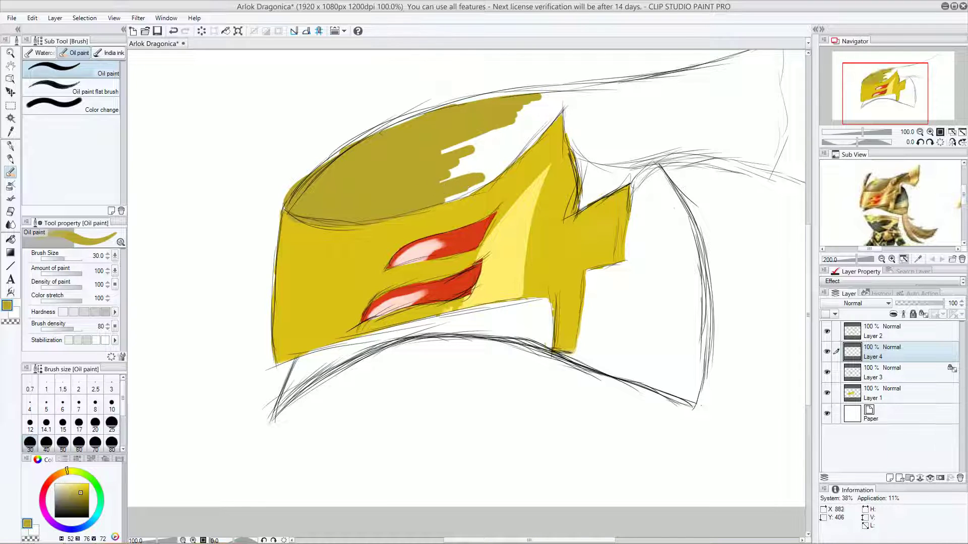
- Examine the helmet's dome and horn in the reference image
click(892, 260)
click(893, 259)
click(893, 260)
drag(876, 174, 884, 213)
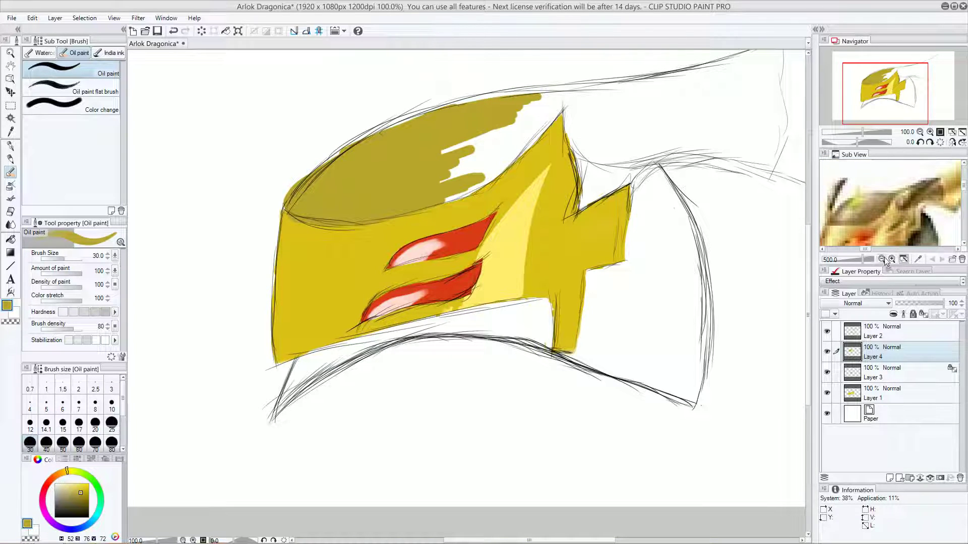
click(882, 258)
click(882, 258)
click(881, 258)
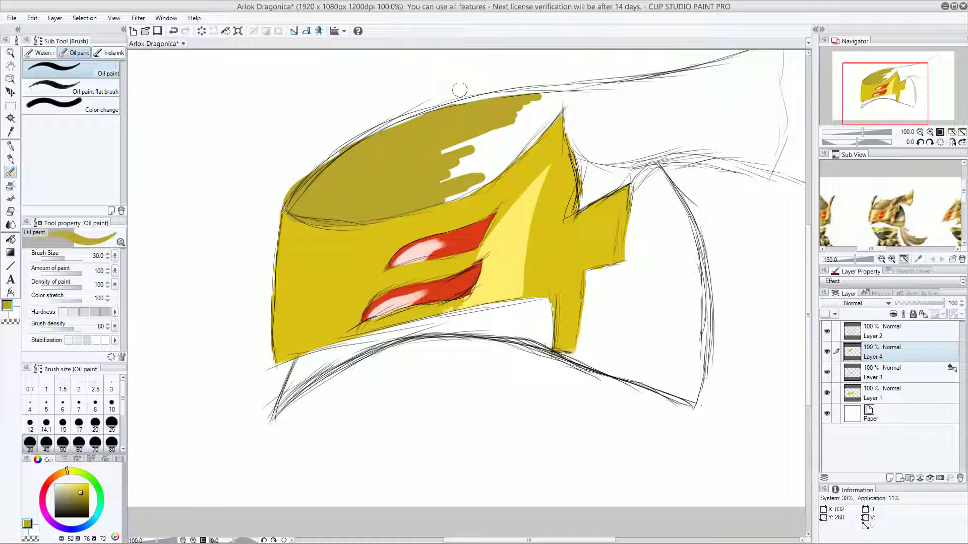
- Fill the rest of the helmet's dome and its rear horn with the dark gold, up to the line marking off the horn's tip
mouse_move(438, 112)
mouse_down()
mouse_move(324, 174)
mouse_move(364, 143)
mouse_move(414, 121)
mouse_move(331, 163)
mouse_up()
mouse_move(408, 120)
mouse_down()
mouse_move(544, 92)
mouse_move(624, 92)
mouse_move(507, 121)
mouse_move(558, 109)
mouse_move(475, 162)
mouse_move(420, 172)
mouse_move(418, 185)
mouse_move(474, 138)
mouse_move(413, 194)
mouse_move(480, 179)
mouse_move(445, 201)
mouse_move(503, 162)
mouse_move(520, 136)
mouse_move(501, 141)
mouse_move(552, 116)
mouse_move(594, 116)
mouse_move(568, 111)
mouse_move(577, 140)
mouse_move(605, 151)
mouse_move(597, 117)
mouse_move(643, 88)
mouse_move(609, 98)
mouse_move(592, 124)
mouse_move(602, 135)
mouse_move(630, 123)
mouse_move(582, 124)
mouse_move(606, 158)
mouse_move(650, 144)
mouse_up()
drag(748, 80, 579, 149)
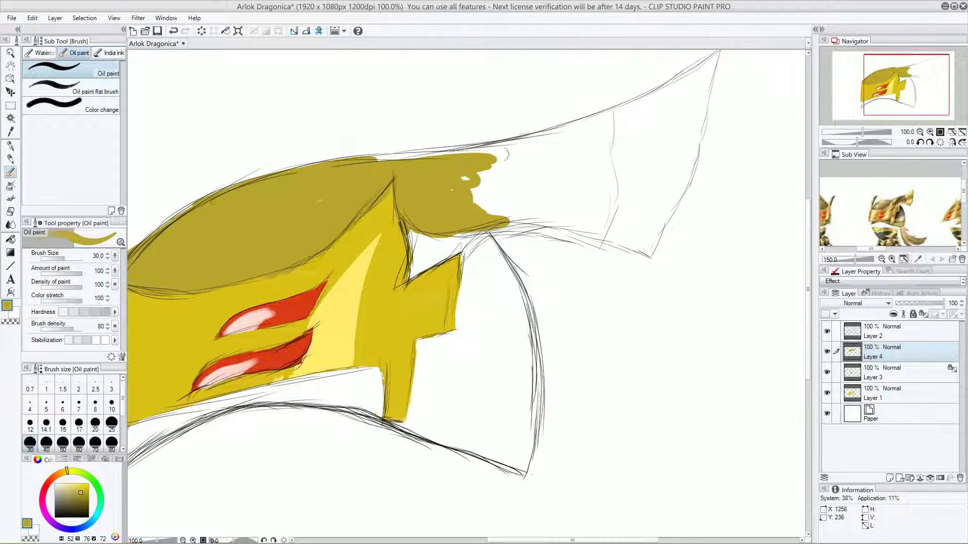
mouse_move(396, 158)
mouse_down()
mouse_move(465, 156)
mouse_move(338, 175)
mouse_move(498, 147)
mouse_move(620, 111)
mouse_move(607, 151)
mouse_move(614, 209)
mouse_move(595, 228)
mouse_move(602, 231)
mouse_move(477, 228)
mouse_move(601, 237)
mouse_move(551, 231)
mouse_move(578, 234)
mouse_move(555, 232)
mouse_move(601, 221)
mouse_move(556, 208)
mouse_move(577, 182)
mouse_move(598, 178)
mouse_move(600, 210)
mouse_move(602, 166)
mouse_move(580, 138)
mouse_move(609, 119)
mouse_move(443, 199)
mouse_move(490, 177)
mouse_move(465, 199)
mouse_move(468, 210)
mouse_move(491, 205)
mouse_move(520, 194)
mouse_move(524, 168)
mouse_move(504, 195)
mouse_move(548, 179)
mouse_move(542, 201)
mouse_move(584, 186)
mouse_move(564, 188)
mouse_move(581, 153)
mouse_move(541, 168)
mouse_up()
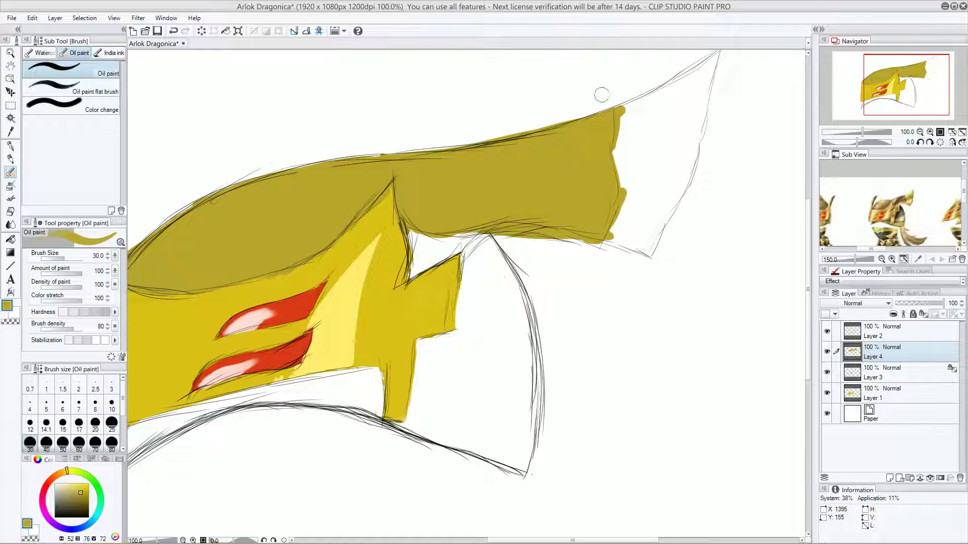
drag(641, 195, 577, 190)
drag(449, 272, 469, 213)
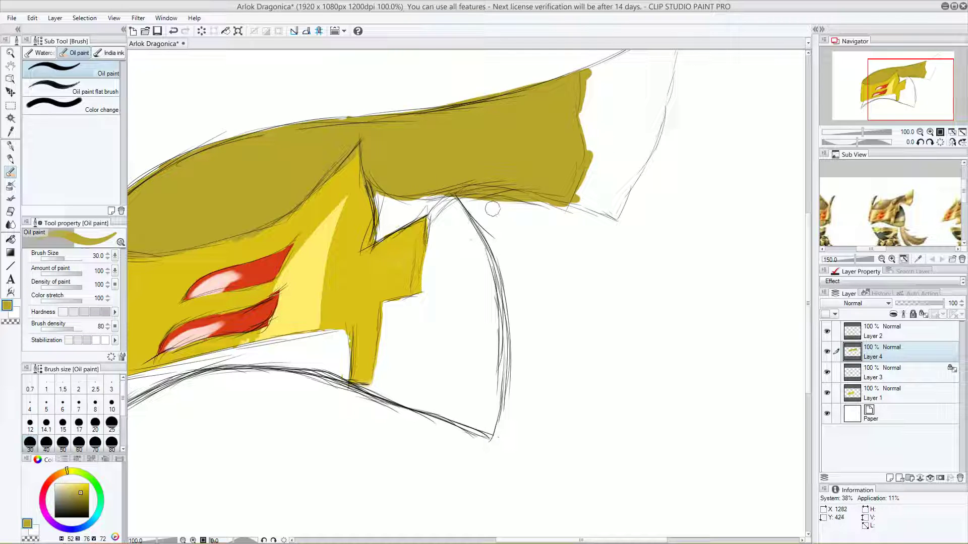
drag(475, 241, 533, 214)
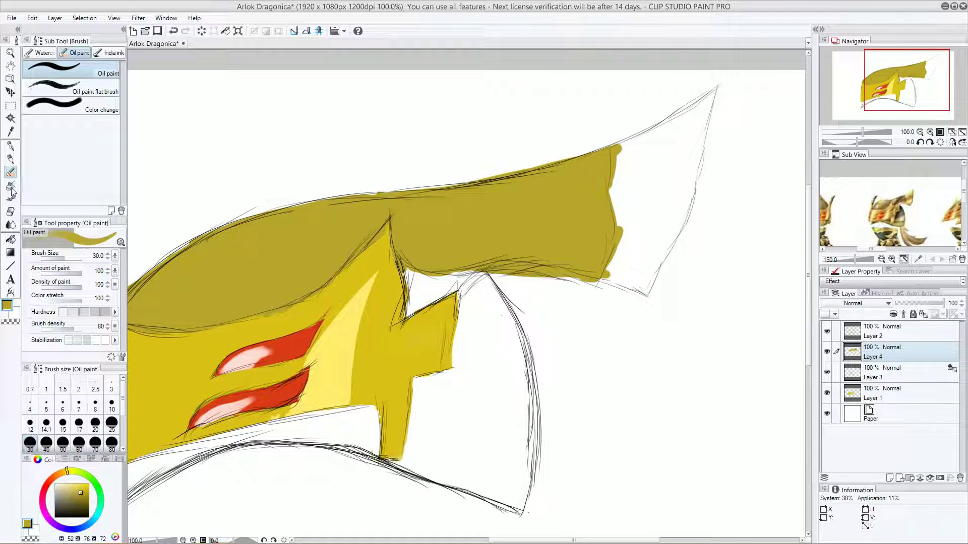
- Trim the dark gold along the dome's upper edge with the Hard eraser, undo a bad stroke, and switch to the G-pen
click(10, 211)
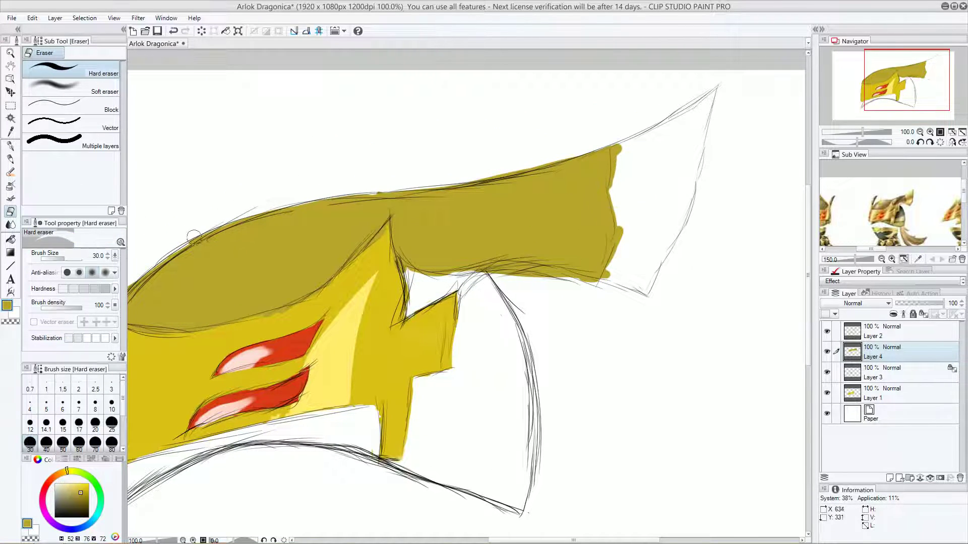
drag(242, 222, 162, 254)
drag(141, 264, 233, 221)
drag(301, 197, 406, 186)
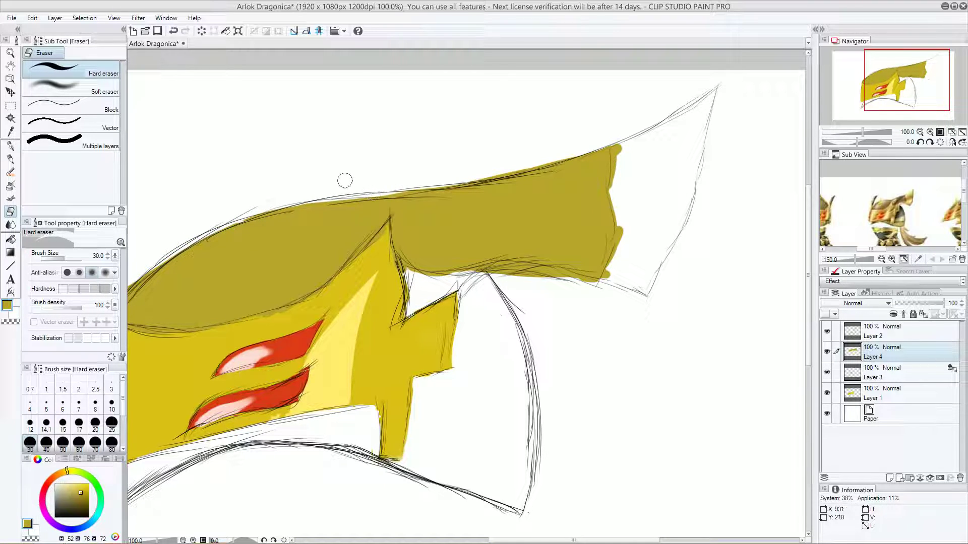
key(ctrl+z)
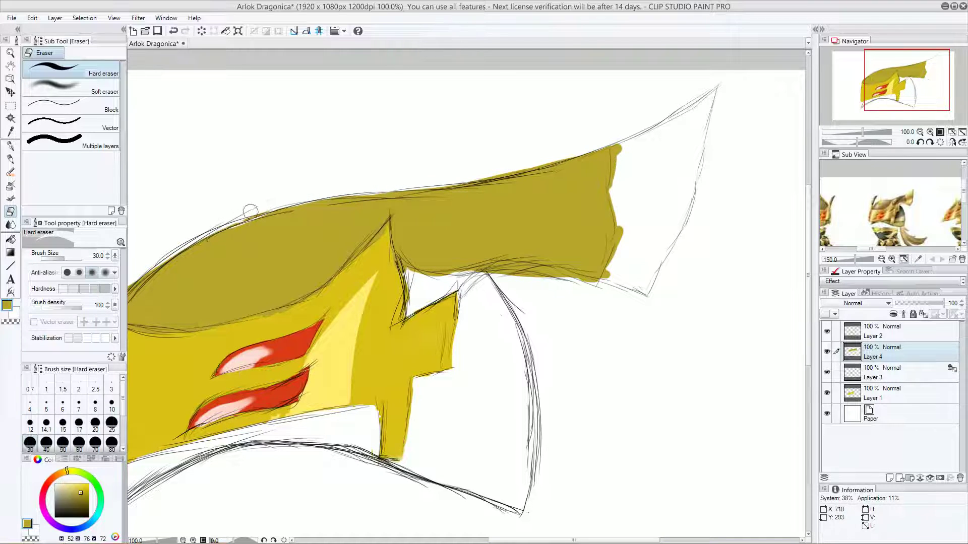
drag(355, 171, 226, 203)
mouse_move(299, 317)
mouse_down()
mouse_move(399, 242)
mouse_move(478, 213)
mouse_up()
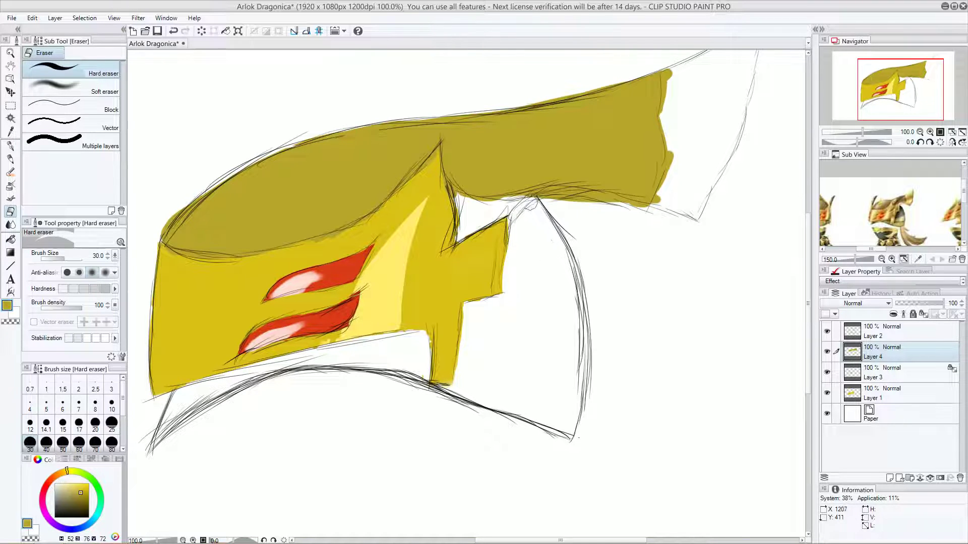
click(10, 146)
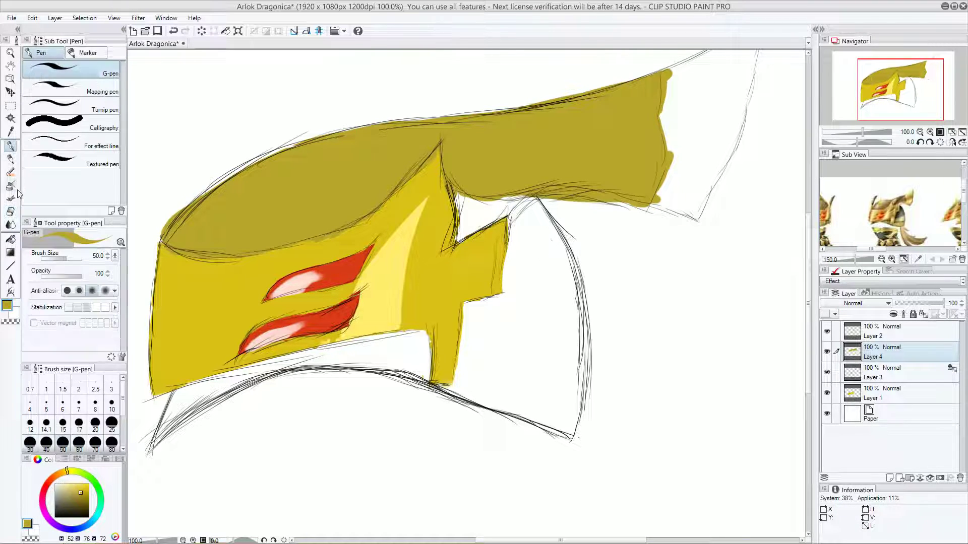
drag(74, 490, 54, 517)
mouse_move(531, 196)
mouse_down()
mouse_move(552, 227)
mouse_move(573, 382)
mouse_up()
key(ctrl+z)
mouse_move(530, 197)
mouse_down()
mouse_move(554, 224)
mouse_move(574, 403)
mouse_up()
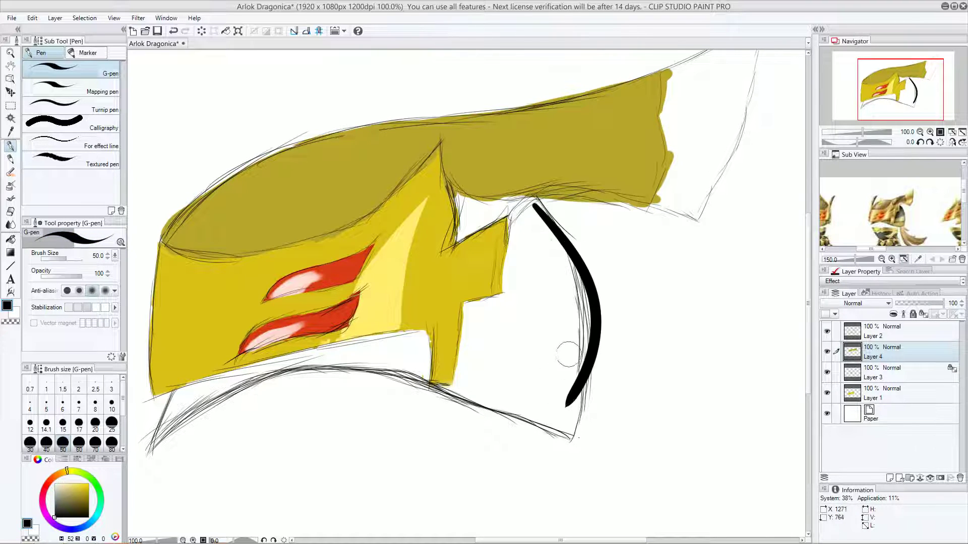
key(ctrl+z)
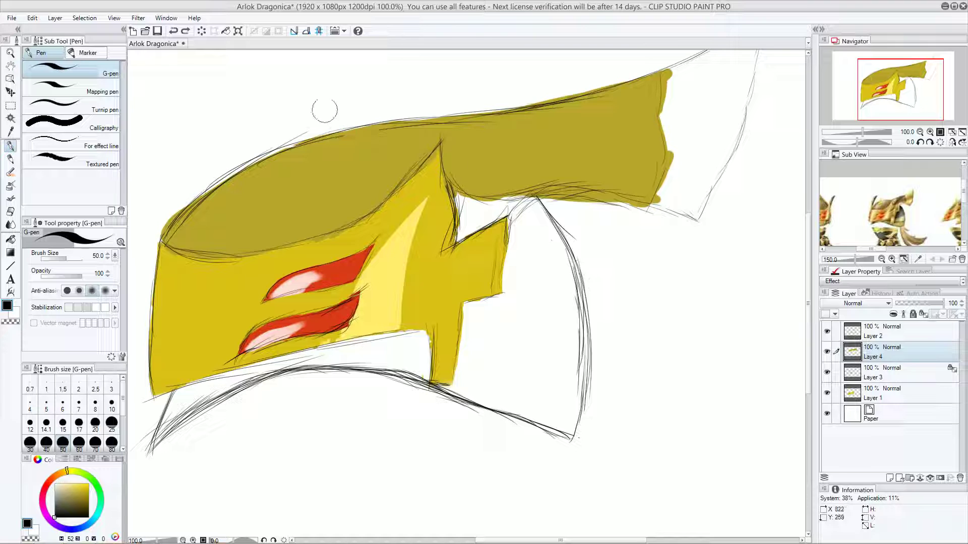
- Resample the dome's dark gold and trim the ragged end of the horn's fill into a smooth curve, using the G-pen with transparent colour
drag(602, 125, 546, 162)
alt+click(464, 207)
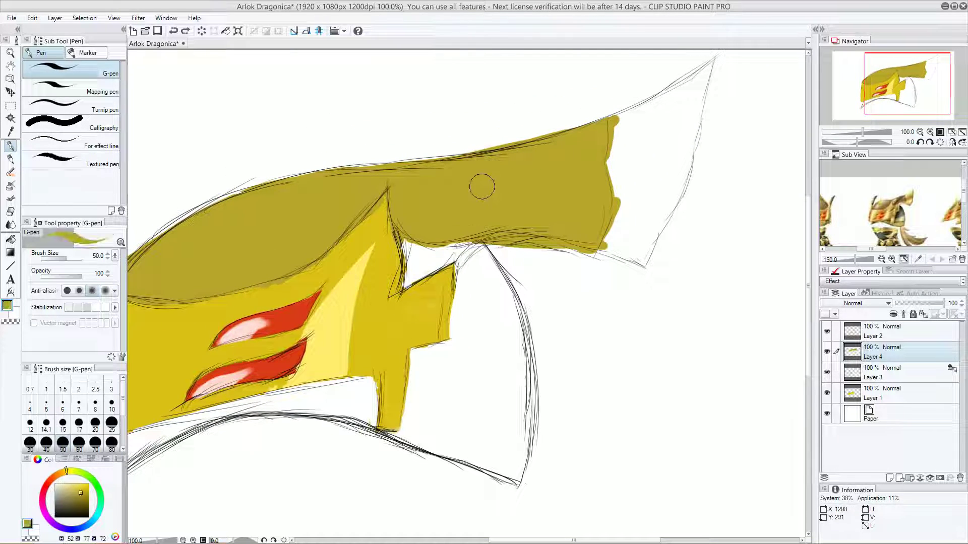
mouse_move(432, 192)
mouse_down()
mouse_move(514, 162)
mouse_move(499, 164)
mouse_up()
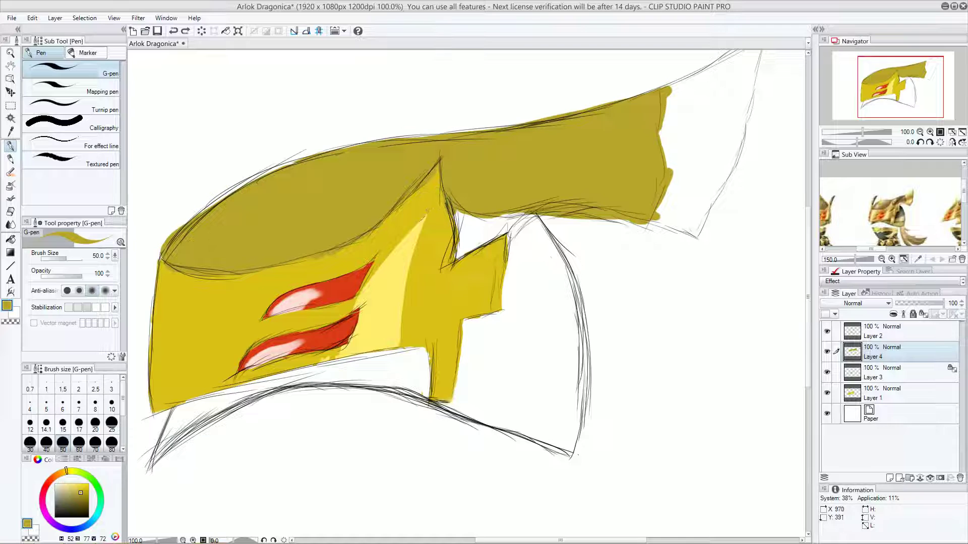
drag(598, 144, 533, 163)
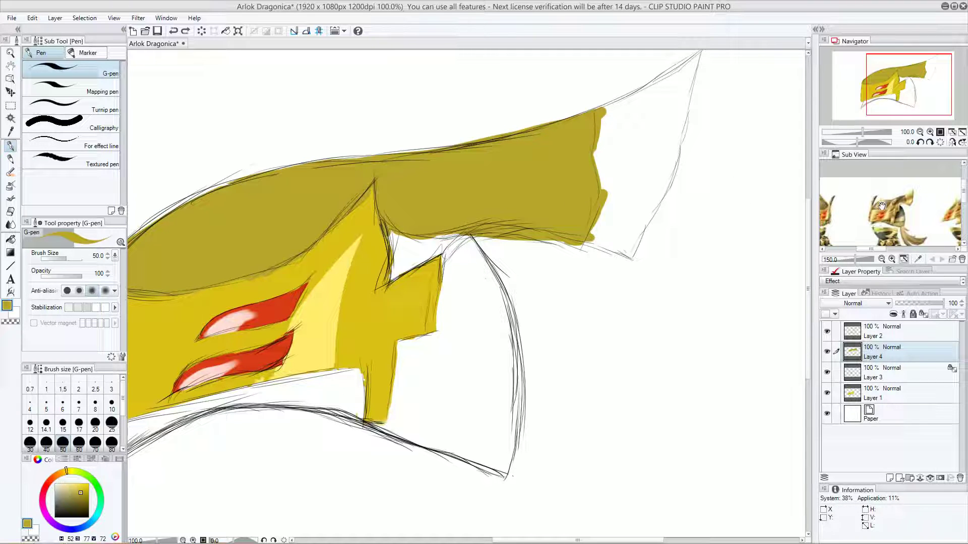
mouse_move(342, 161)
mouse_down()
mouse_move(359, 158)
mouse_move(178, 215)
mouse_up()
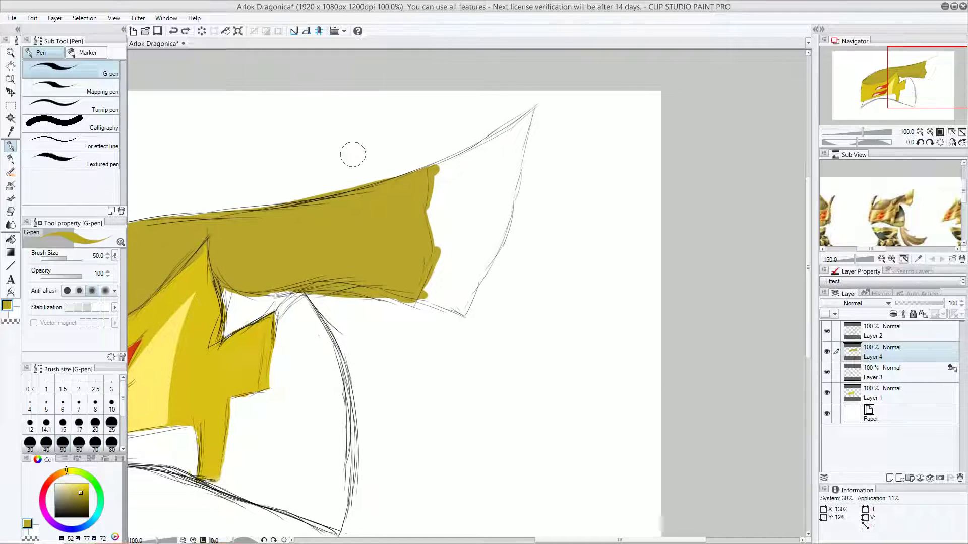
key(c)
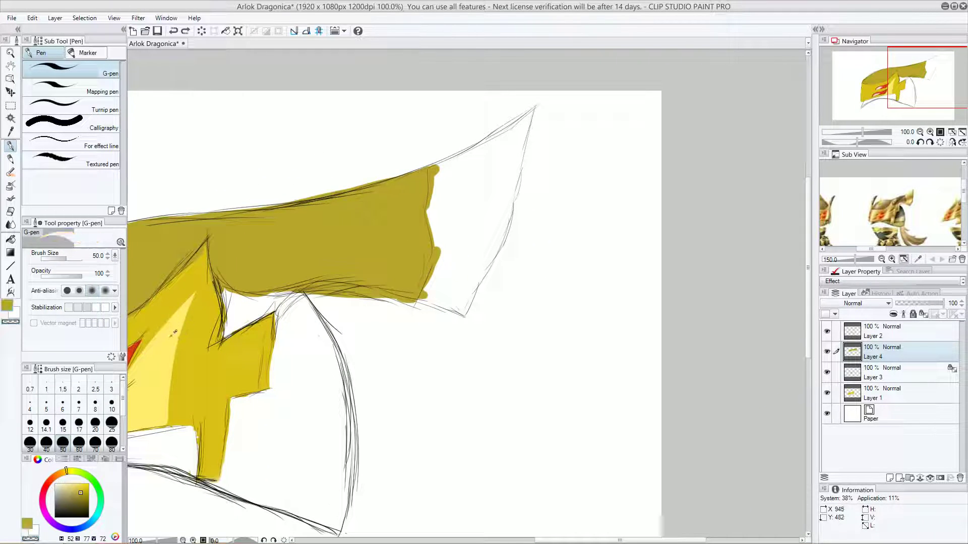
mouse_move(446, 185)
mouse_down()
mouse_move(443, 174)
mouse_move(432, 178)
mouse_move(434, 162)
mouse_move(439, 189)
mouse_up()
mouse_move(441, 260)
mouse_down()
mouse_move(419, 304)
mouse_move(435, 247)
mouse_move(413, 147)
mouse_move(435, 259)
mouse_move(428, 304)
mouse_move(424, 168)
mouse_move(411, 167)
mouse_move(419, 305)
mouse_up()
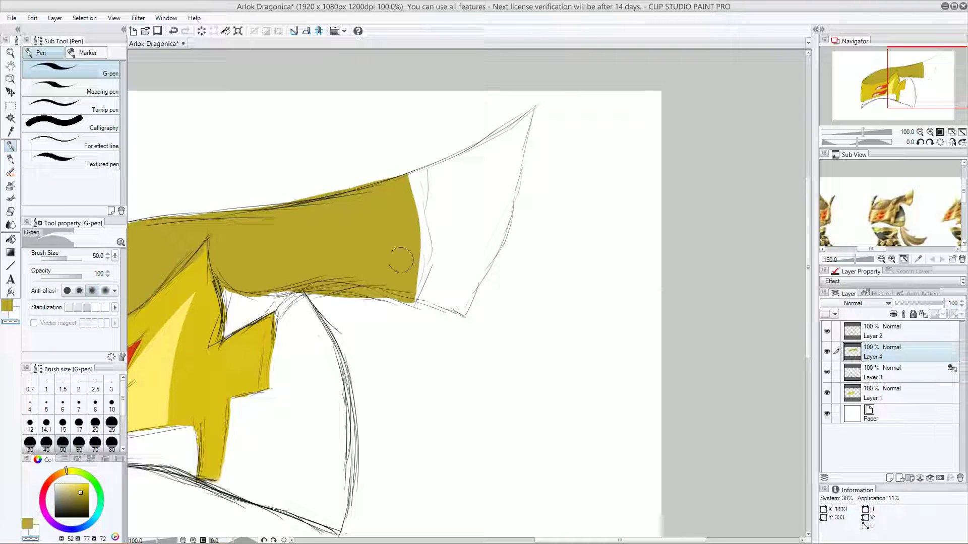
- Try filling the horn's tip on Layer 1 with the visor's pale yellow highlight colour, raising the G-pen's brush size to 68
click(874, 396)
alt+click(162, 373)
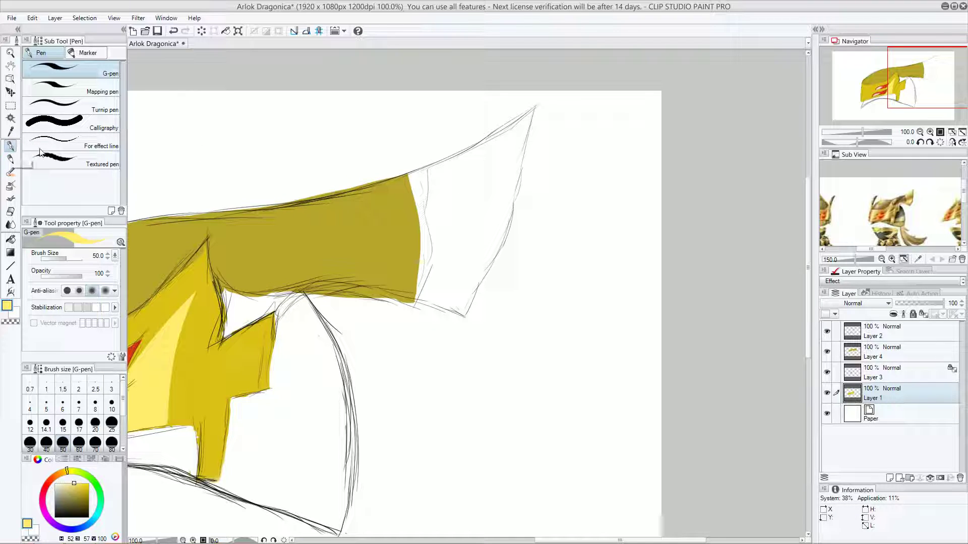
mouse_move(523, 123)
mouse_down()
mouse_move(502, 196)
mouse_move(514, 187)
mouse_move(479, 278)
mouse_move(462, 295)
mouse_move(422, 290)
mouse_move(445, 303)
mouse_move(434, 304)
mouse_move(427, 282)
mouse_move(439, 235)
mouse_move(425, 173)
mouse_up()
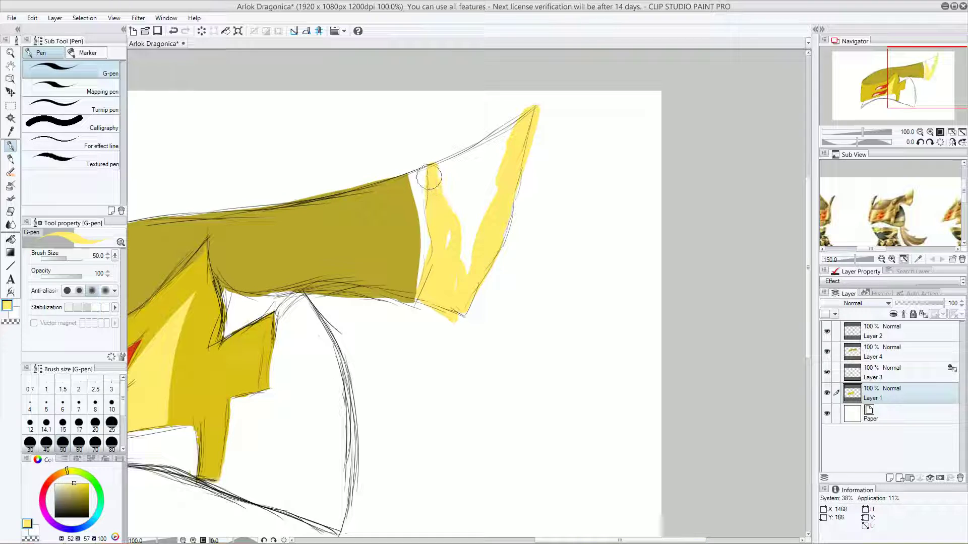
click(68, 259)
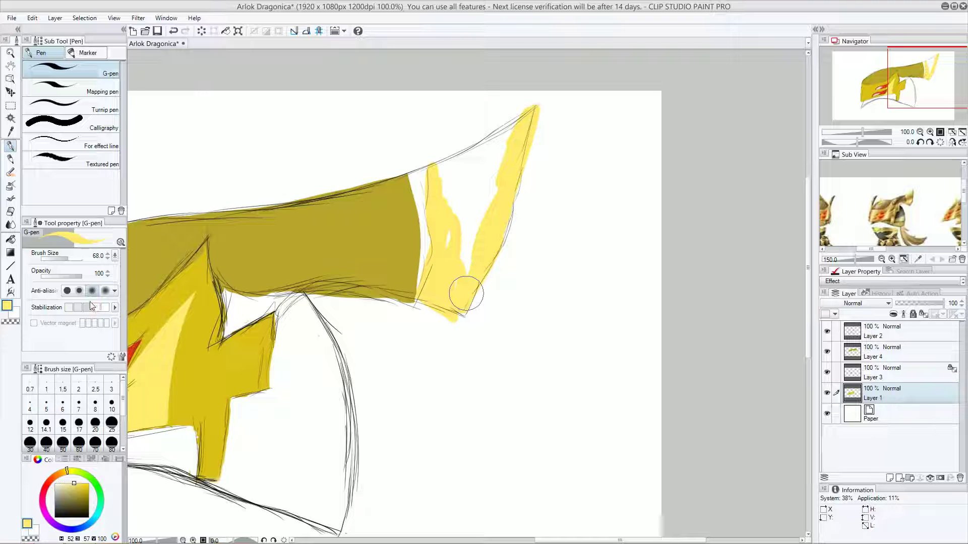
mouse_move(467, 210)
mouse_down()
mouse_move(448, 274)
mouse_move(455, 287)
mouse_move(477, 197)
mouse_move(504, 146)
mouse_move(464, 155)
mouse_move(449, 200)
mouse_move(438, 160)
mouse_move(499, 155)
mouse_move(499, 147)
mouse_move(497, 162)
mouse_up()
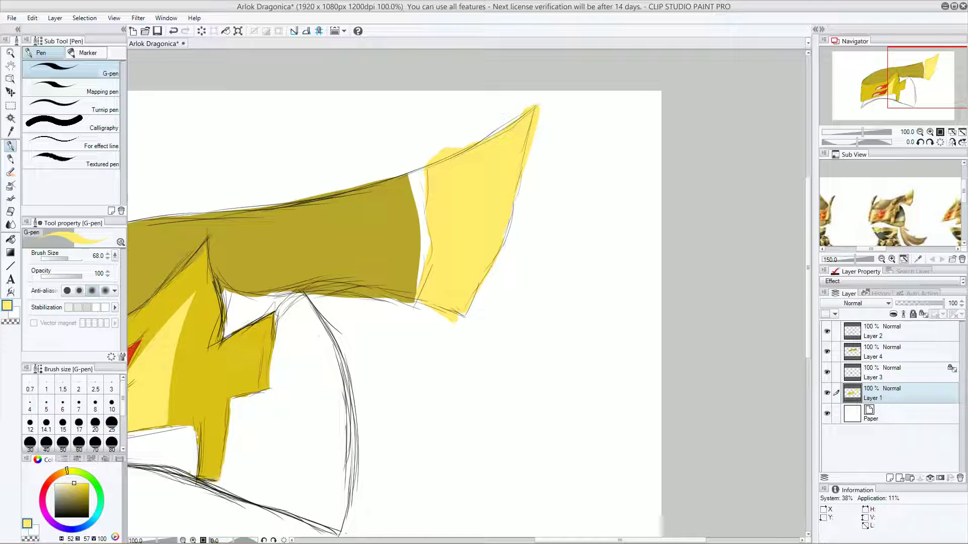
- Try a duller, darker gold across the horn's tip, and undo it together with the pale yellow fill
click(71, 493)
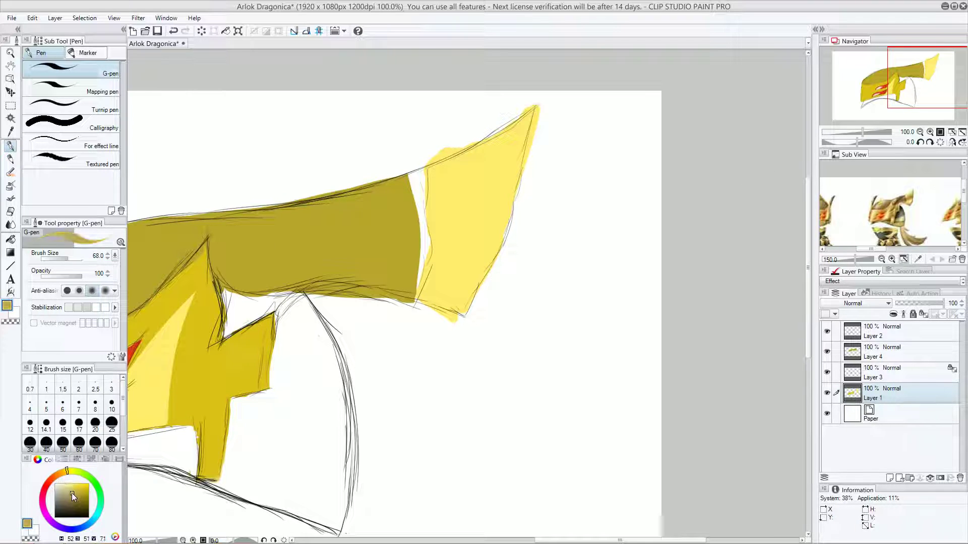
mouse_move(418, 205)
mouse_down()
mouse_move(493, 195)
mouse_move(509, 197)
mouse_move(488, 207)
mouse_move(514, 209)
mouse_move(401, 235)
mouse_up()
drag(492, 200, 523, 192)
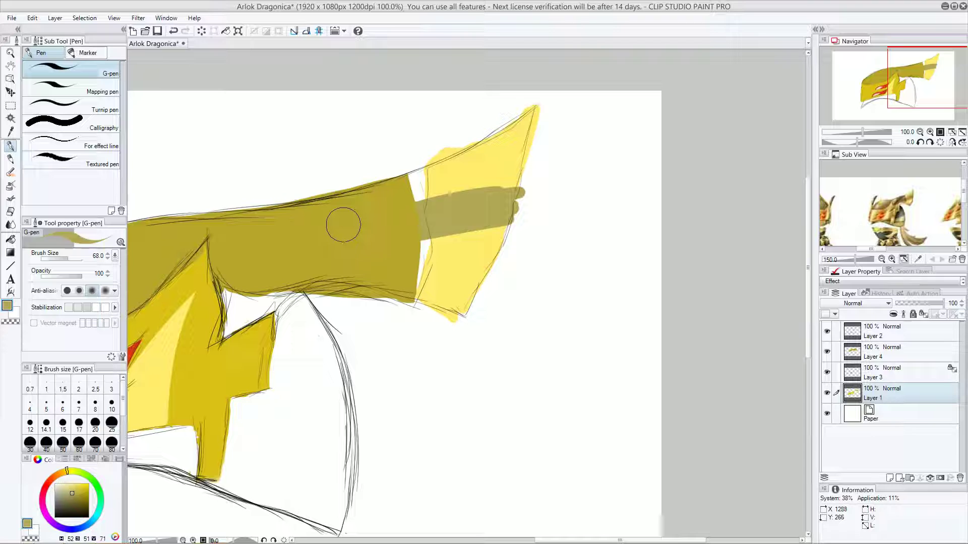
key(ctrl+z)
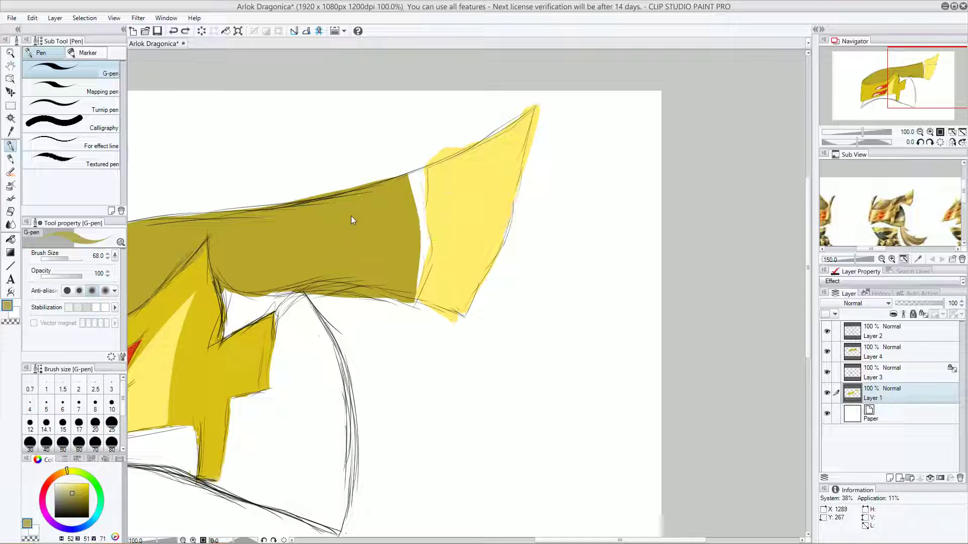
key(ctrl+z)
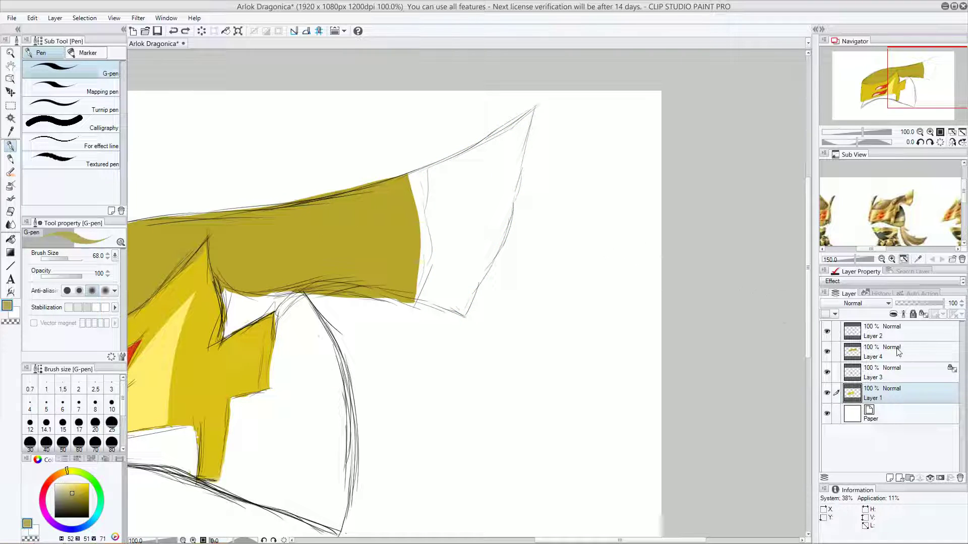
- Select Layer 4, test and undo dull gold strokes on the horn, and fill the horn's tip with a brighter gold
click(899, 353)
drag(467, 246, 474, 236)
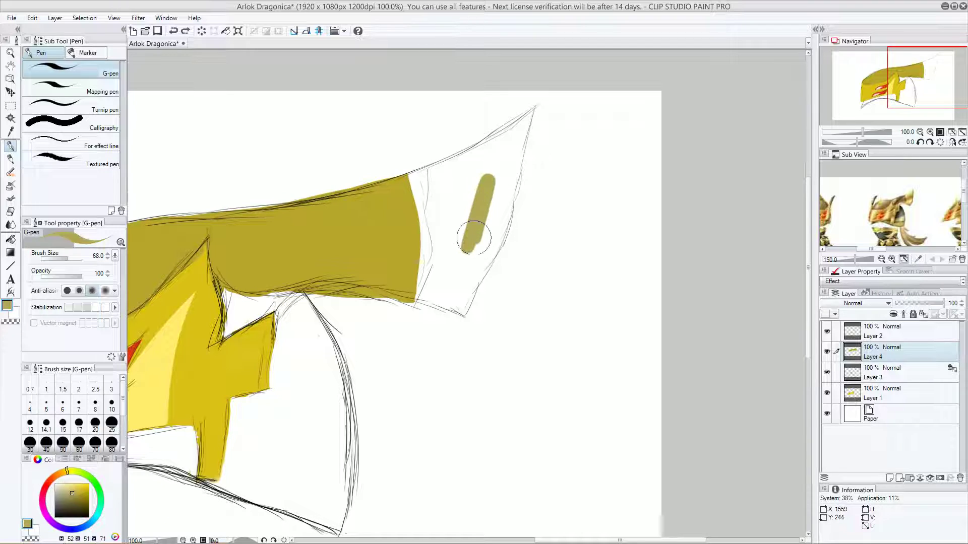
key(ctrl+z)
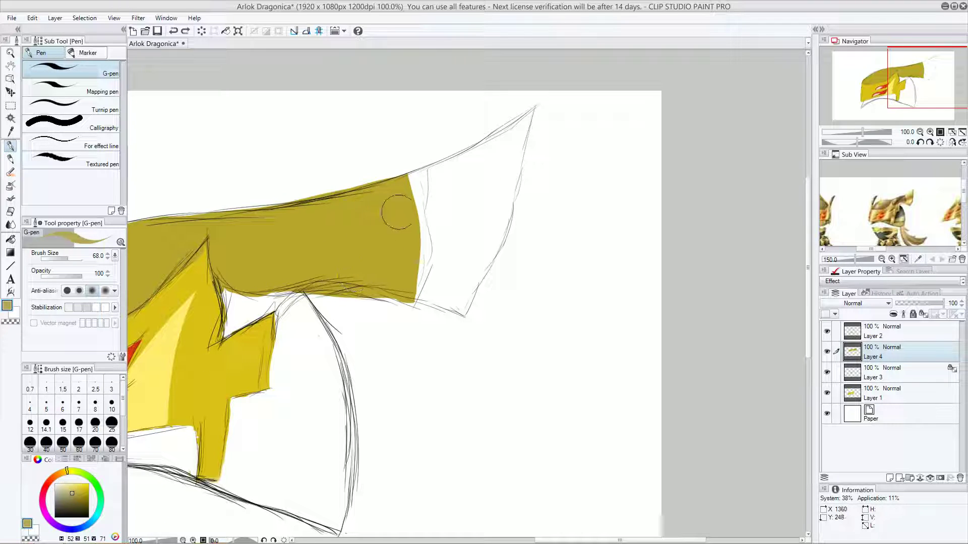
mouse_move(473, 199)
mouse_down()
mouse_move(429, 224)
mouse_move(384, 232)
mouse_up()
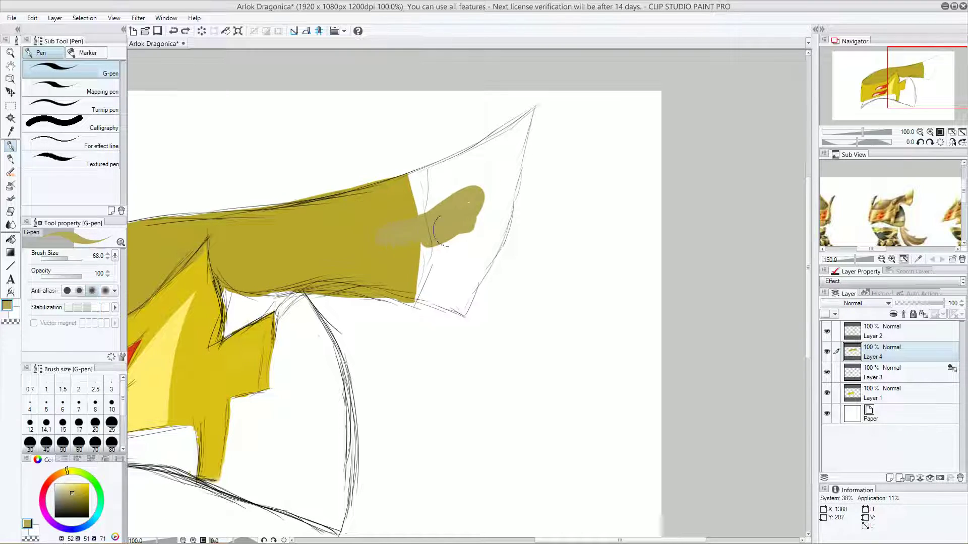
key(ctrl+z)
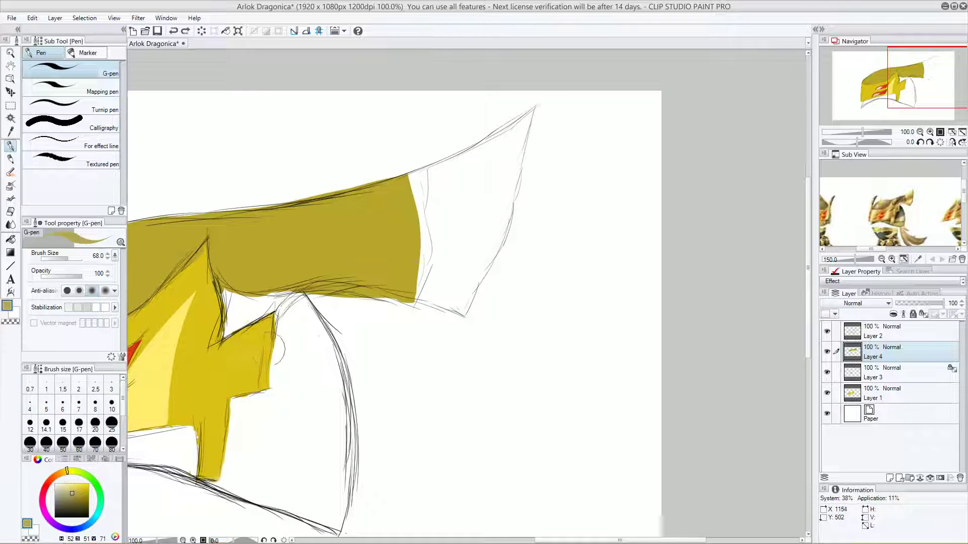
click(85, 487)
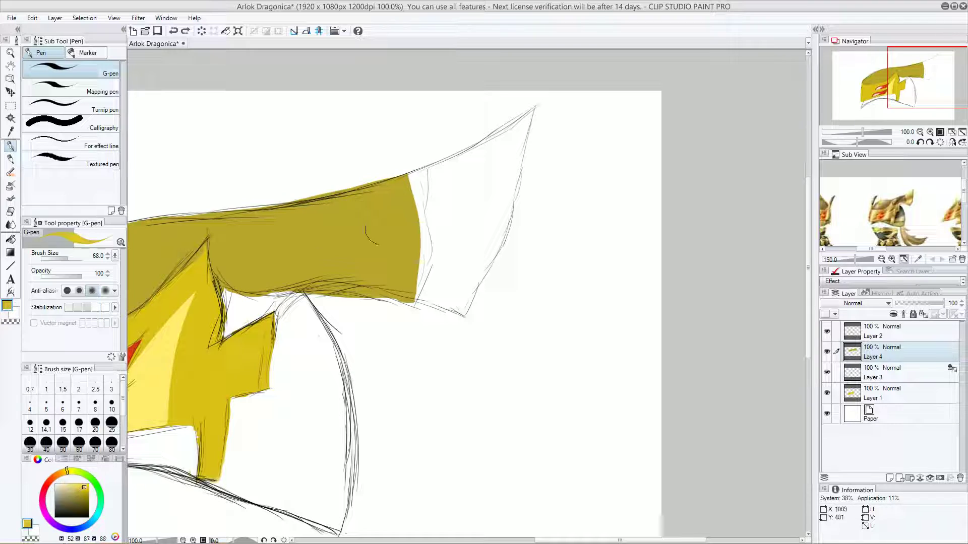
mouse_move(534, 110)
mouse_down()
mouse_move(438, 179)
mouse_move(428, 196)
mouse_move(453, 168)
mouse_move(423, 302)
mouse_move(437, 295)
mouse_move(446, 304)
mouse_move(468, 286)
mouse_move(473, 224)
mouse_move(481, 232)
mouse_move(448, 284)
mouse_move(499, 243)
mouse_move(503, 183)
mouse_move(465, 177)
mouse_move(495, 195)
mouse_move(516, 161)
mouse_move(511, 148)
mouse_move(508, 169)
mouse_move(510, 144)
mouse_move(482, 242)
mouse_move(502, 226)
mouse_move(523, 124)
mouse_move(490, 165)
mouse_up()
drag(517, 123, 473, 153)
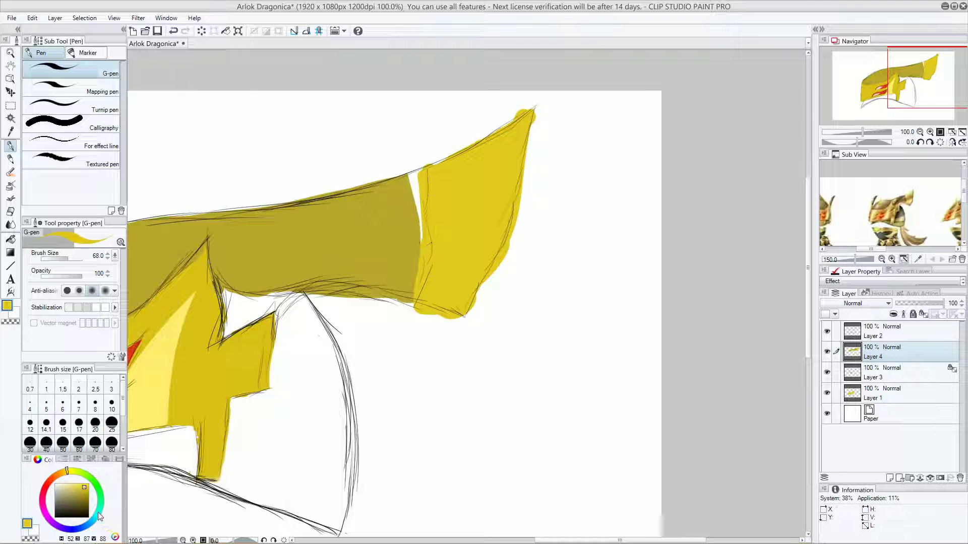
- Paint a saturated bright yellow band over the seam between the horn's dark gold part and its tip
click(88, 483)
mouse_move(418, 179)
mouse_down()
mouse_move(420, 273)
mouse_move(415, 177)
mouse_move(429, 278)
mouse_move(422, 212)
mouse_up()
mouse_move(424, 287)
mouse_down()
mouse_move(426, 159)
mouse_move(427, 204)
mouse_move(415, 170)
mouse_move(430, 286)
mouse_up()
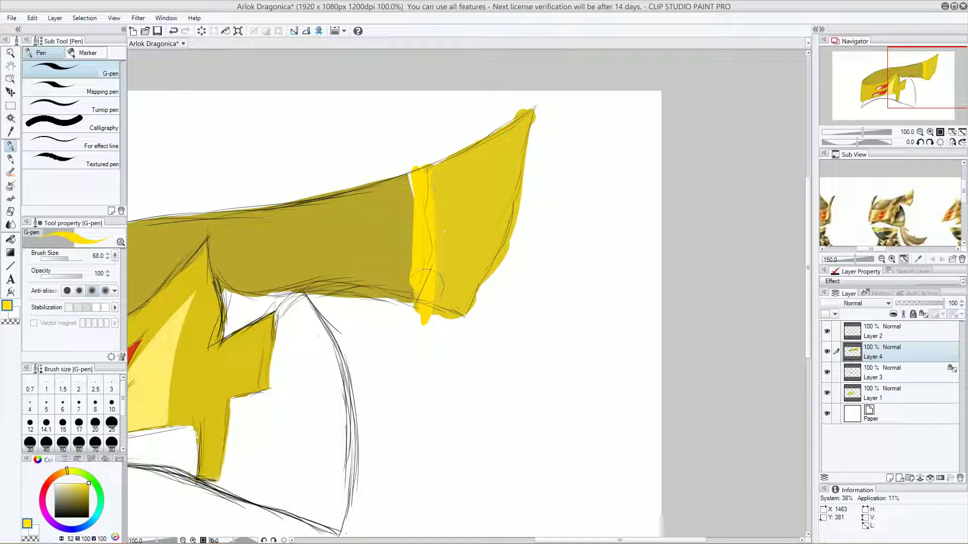
- Add a new layer above Layer 4 and fill the helmet's rear section behind the visor and below the horn with dark green
drag(313, 344, 464, 244)
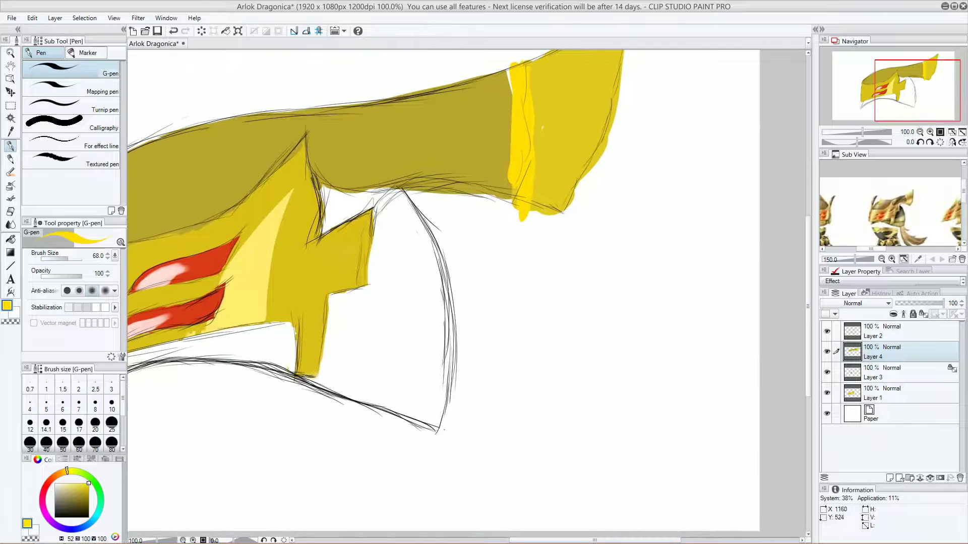
mouse_move(101, 482)
mouse_down()
mouse_move(84, 473)
mouse_move(73, 502)
mouse_up()
click(890, 478)
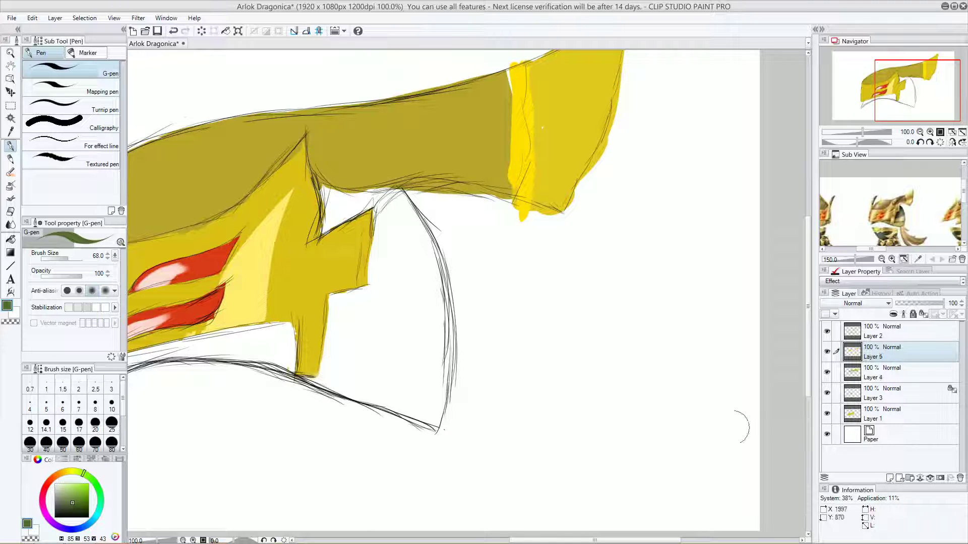
mouse_move(331, 196)
mouse_down()
mouse_move(324, 230)
mouse_move(353, 199)
mouse_move(403, 197)
mouse_move(387, 191)
mouse_move(403, 198)
mouse_move(393, 202)
mouse_move(373, 276)
mouse_move(388, 271)
mouse_move(407, 211)
mouse_move(439, 296)
mouse_move(412, 287)
mouse_move(390, 258)
mouse_move(381, 285)
mouse_move(399, 278)
mouse_up()
click(71, 506)
mouse_move(403, 243)
mouse_down()
mouse_move(384, 250)
mouse_move(383, 233)
mouse_move(374, 258)
mouse_move(378, 218)
mouse_move(335, 195)
mouse_move(330, 209)
mouse_move(348, 209)
mouse_move(325, 222)
mouse_move(367, 191)
mouse_move(396, 218)
mouse_move(403, 204)
mouse_move(375, 204)
mouse_move(391, 228)
mouse_move(411, 227)
mouse_move(435, 248)
mouse_move(415, 237)
mouse_move(422, 313)
mouse_move(395, 263)
mouse_move(363, 323)
mouse_move(342, 324)
mouse_move(363, 296)
mouse_move(334, 304)
mouse_move(336, 357)
mouse_move(330, 337)
mouse_move(319, 367)
mouse_move(383, 388)
mouse_move(396, 367)
mouse_move(361, 328)
mouse_move(365, 367)
mouse_up()
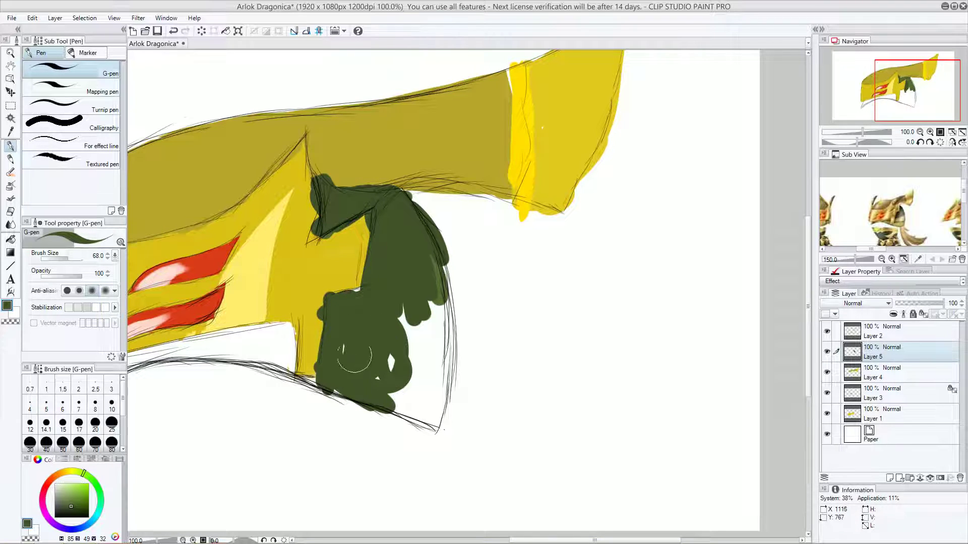
mouse_move(353, 304)
mouse_down()
mouse_move(388, 312)
mouse_move(432, 279)
mouse_move(428, 247)
mouse_move(430, 312)
mouse_move(396, 341)
mouse_move(406, 368)
mouse_move(435, 287)
mouse_move(438, 334)
mouse_move(429, 358)
mouse_move(424, 252)
mouse_move(435, 376)
mouse_move(417, 236)
mouse_move(405, 389)
mouse_move(404, 364)
mouse_move(397, 380)
mouse_move(421, 395)
mouse_move(421, 375)
mouse_move(394, 400)
mouse_up()
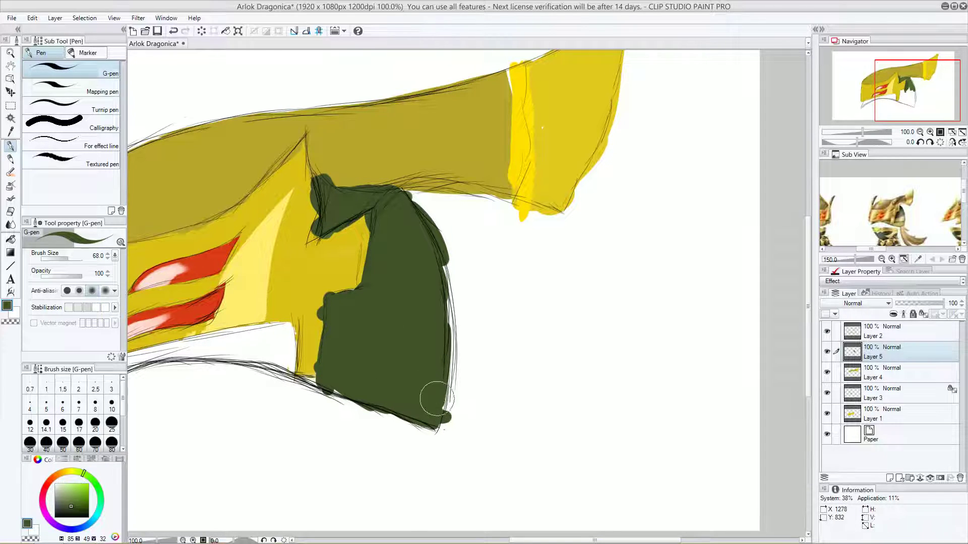
- Toggle the visibility of Layer 3 and Layer 2 to check their contents, and select Layer 2
mouse_move(308, 330)
mouse_down()
mouse_move(463, 334)
mouse_move(488, 352)
mouse_up()
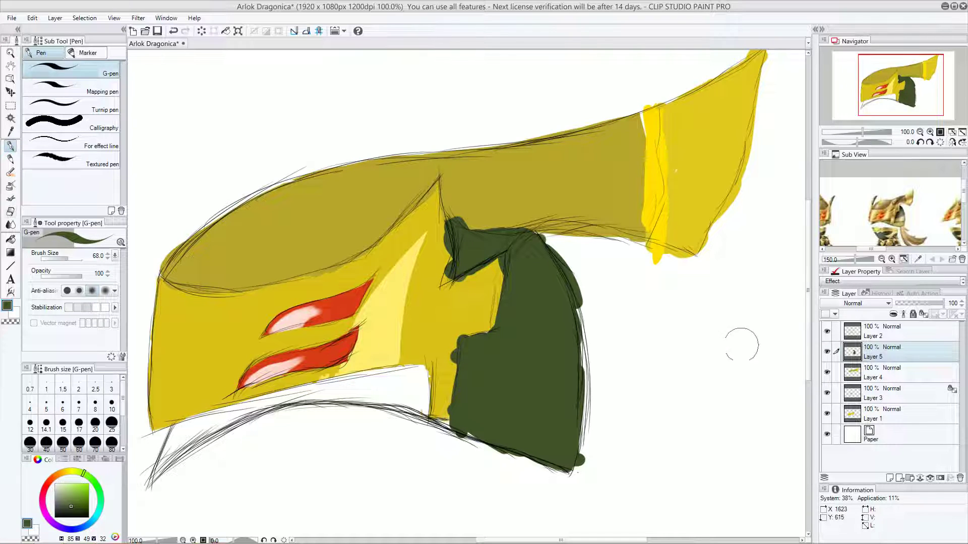
click(827, 393)
click(827, 393)
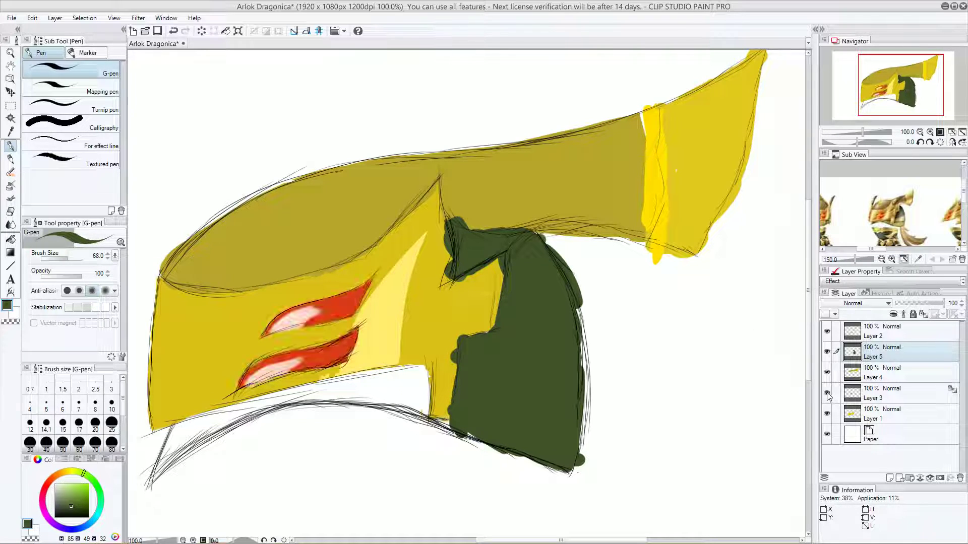
click(827, 332)
click(827, 332)
click(886, 336)
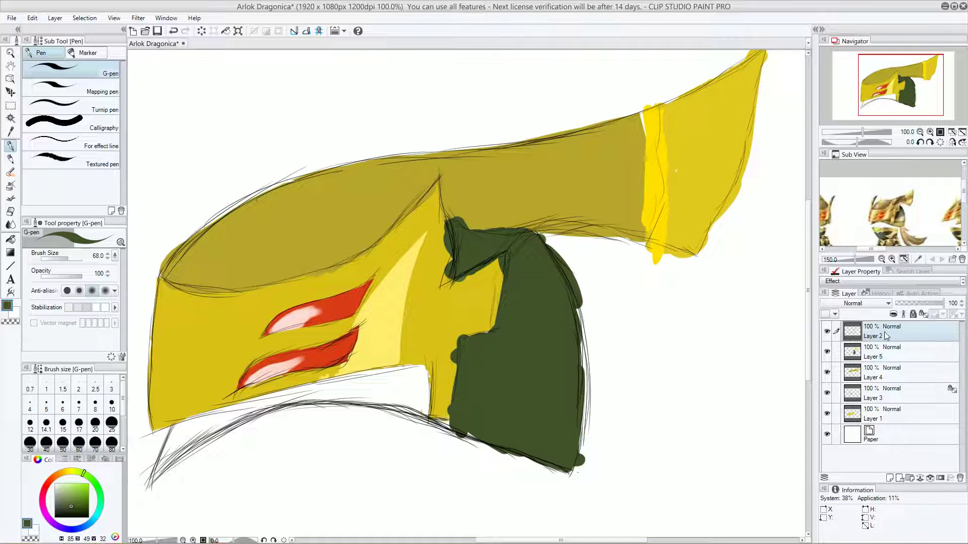
- Draw a black freehand line, brush size 15, across the lower part of the green rear section, undoing the other trial lines
drag(73, 495, 34, 526)
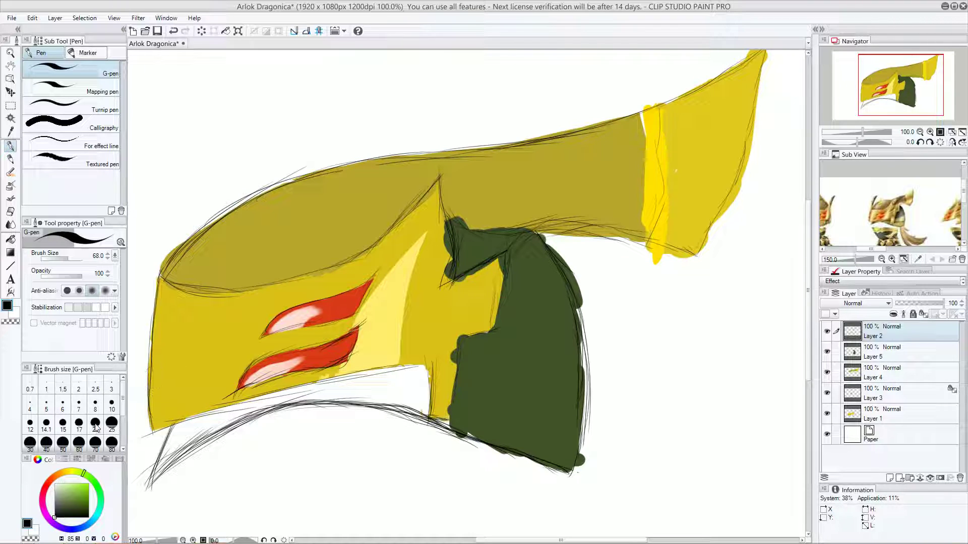
click(62, 423)
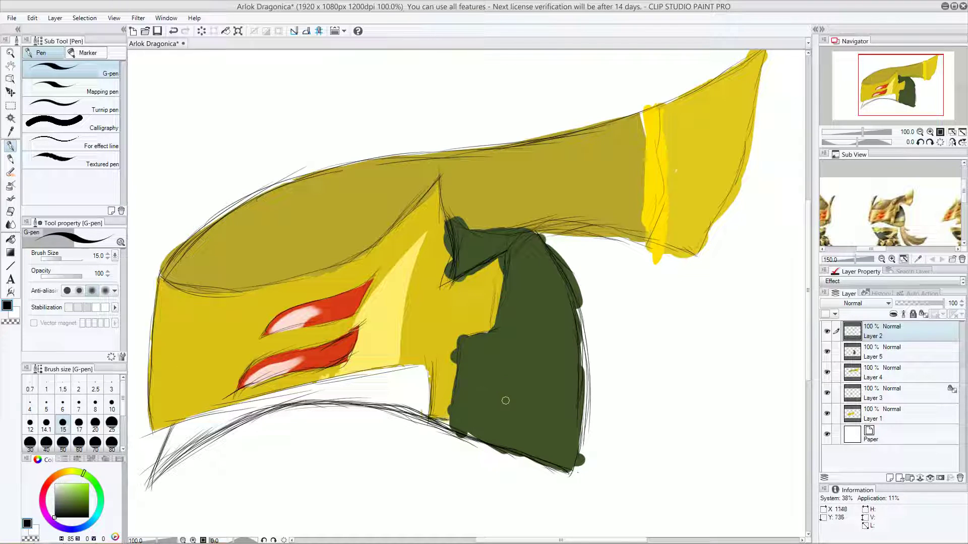
drag(452, 390, 543, 397)
key(ctrl+z)
drag(452, 390, 534, 376)
drag(454, 392, 572, 373)
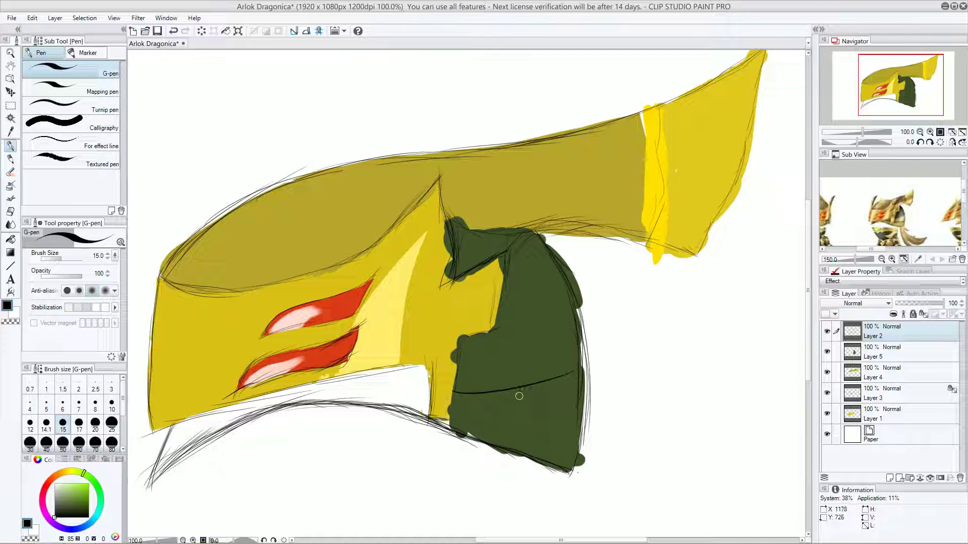
key(ctrl+z)
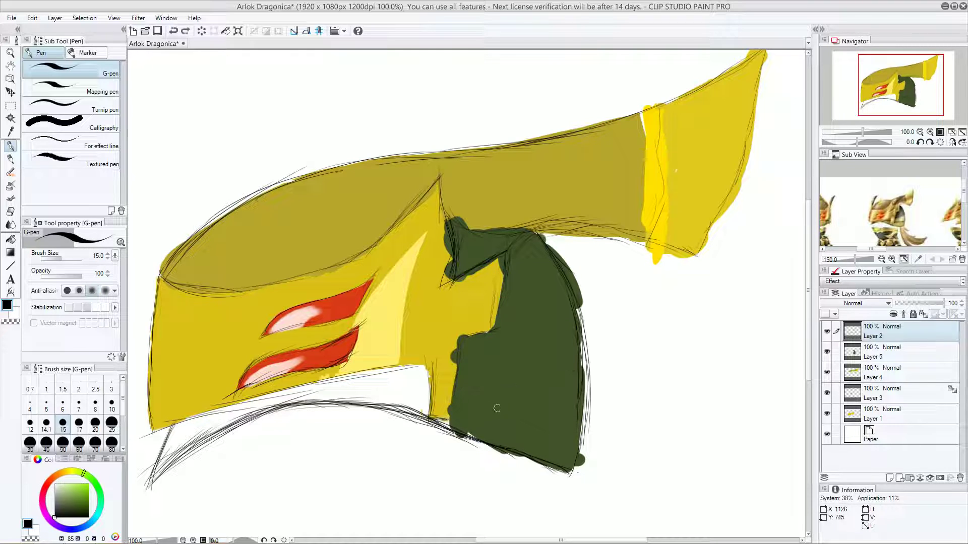
drag(495, 418, 581, 418)
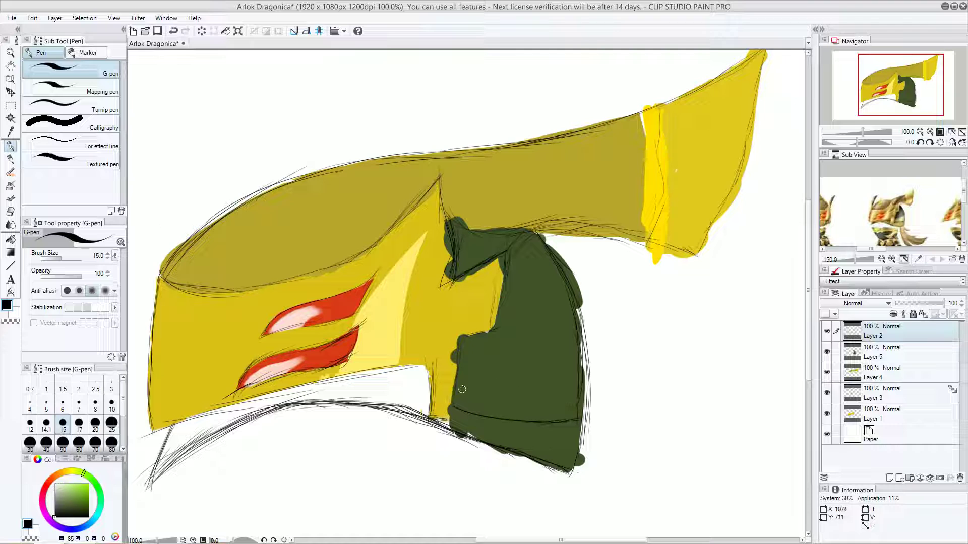
drag(457, 382, 584, 359)
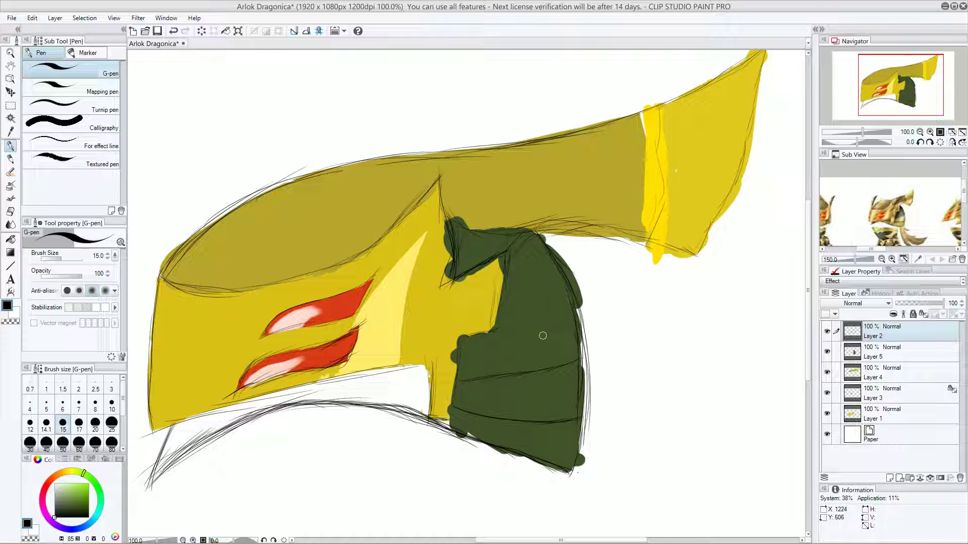
key(ctrl+z)
- Try a straight black line of size 5 across the middle of the green rear section and undo it
click(10, 266)
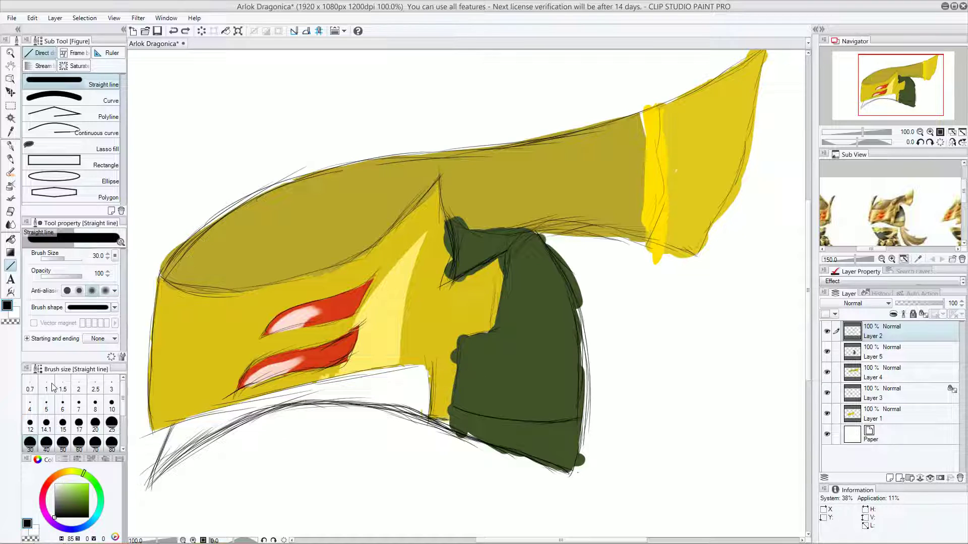
click(62, 423)
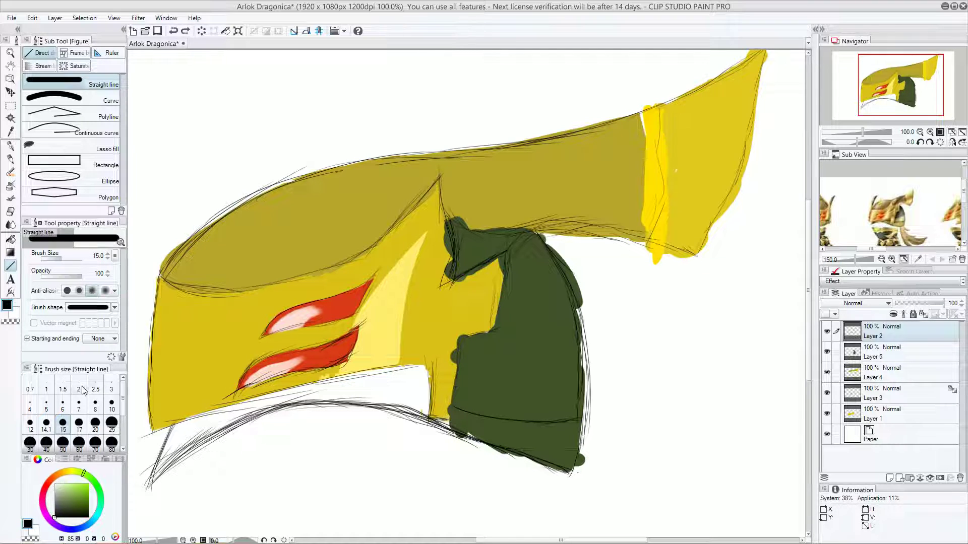
click(47, 403)
mouse_move(455, 382)
mouse_down()
mouse_move(581, 362)
mouse_move(578, 354)
mouse_up()
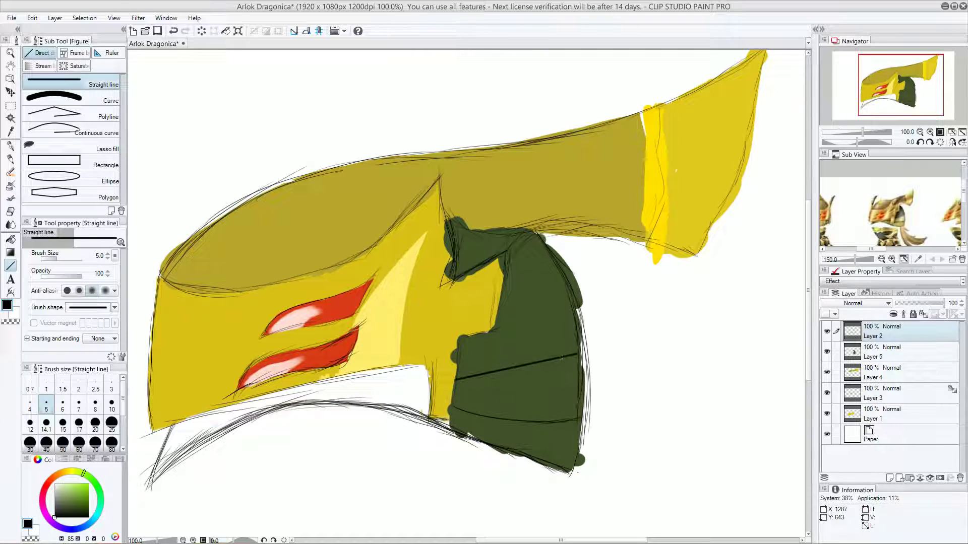
drag(523, 365, 528, 382)
key(ctrl+z)
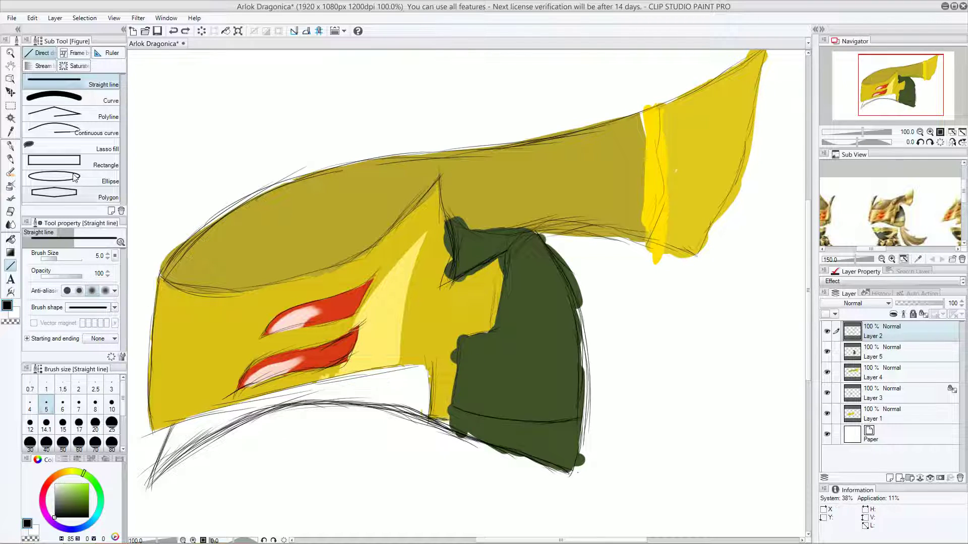
- Draw two black curves of size 5 across the green rear section, one at mid-height and one over the lower freehand line
click(77, 100)
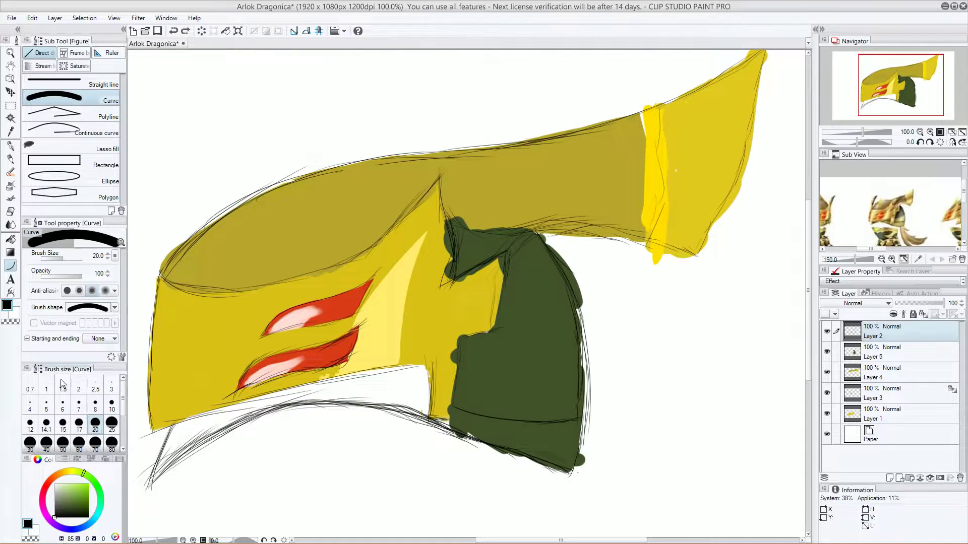
click(47, 403)
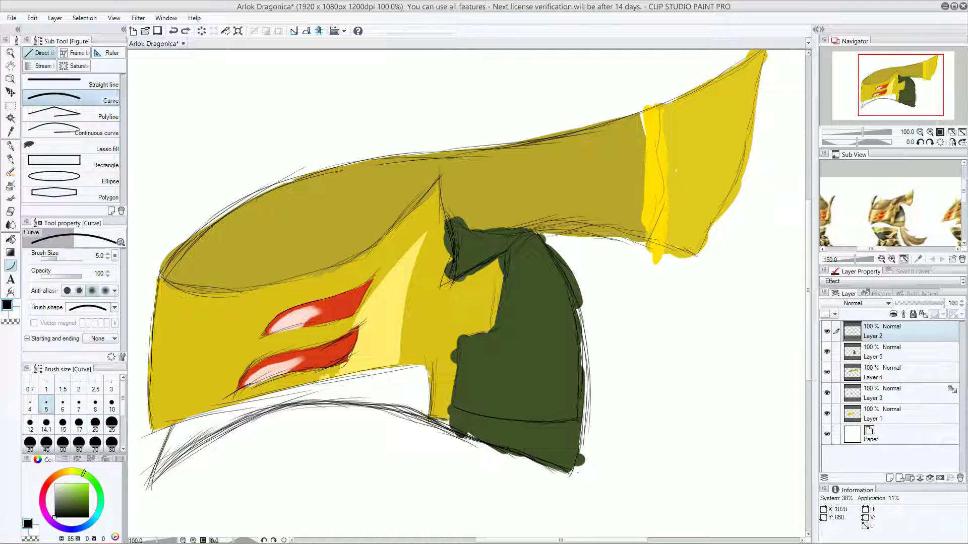
drag(454, 375, 579, 351)
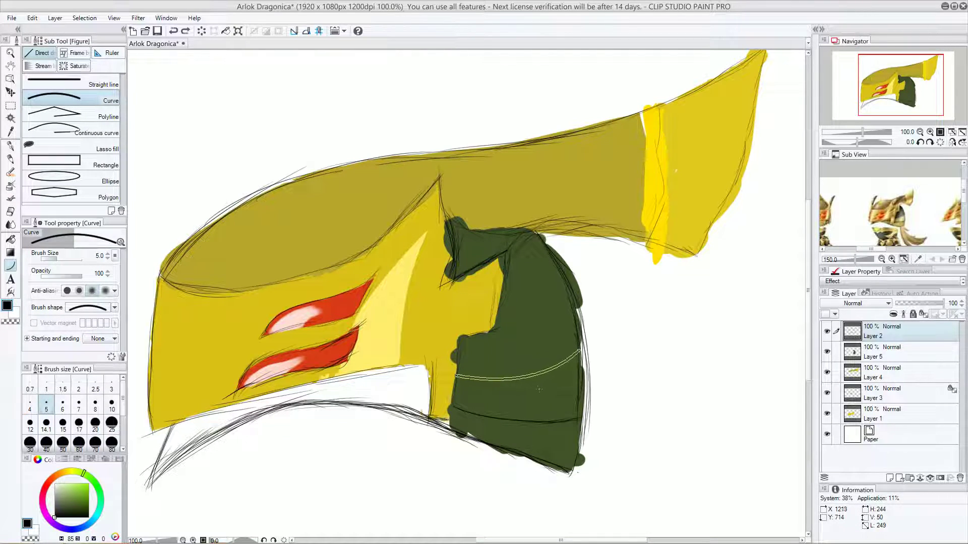
click(636, 356)
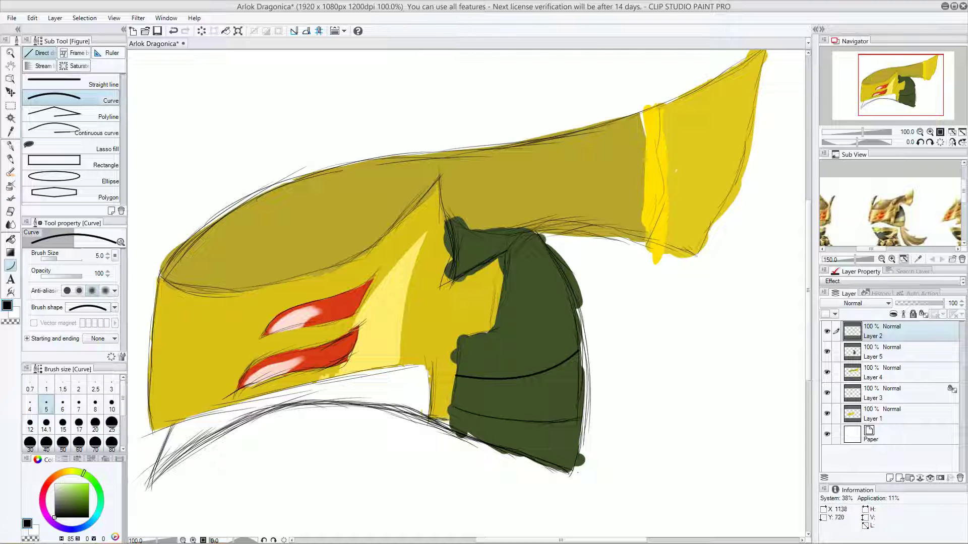
drag(451, 406, 581, 418)
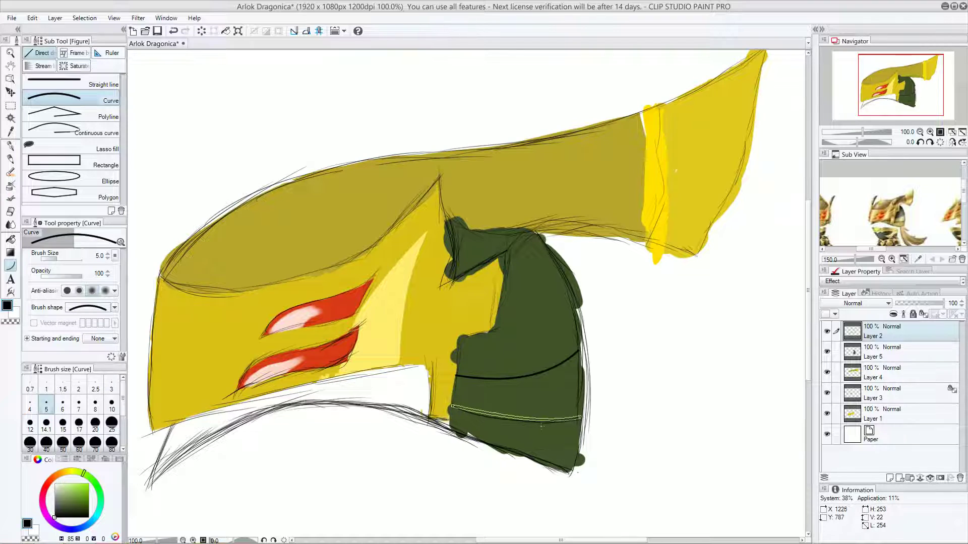
click(524, 435)
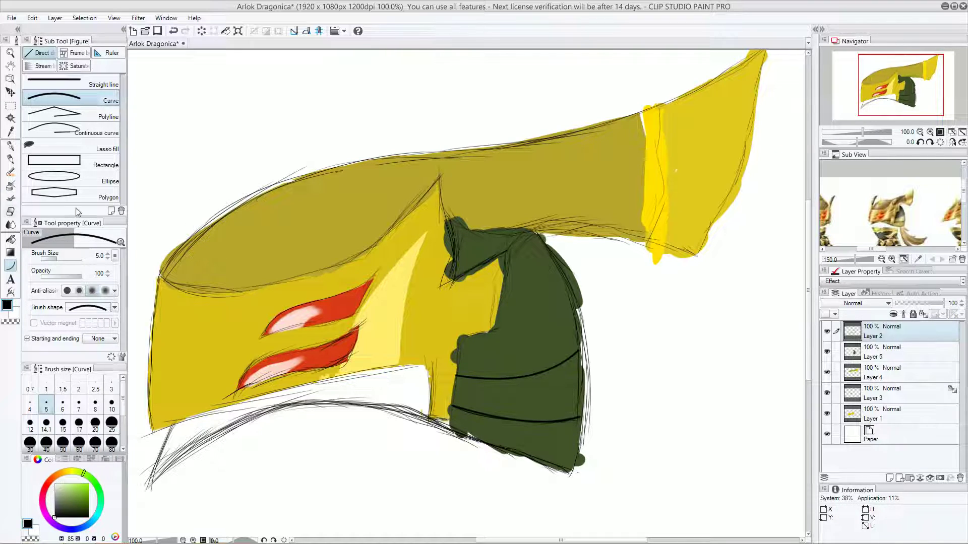
- Toggle the visibility of Layers 3, 4 and 5 to check their contents, and select Layer 5
click(827, 392)
click(827, 392)
click(827, 372)
click(827, 372)
click(827, 352)
click(827, 351)
click(890, 355)
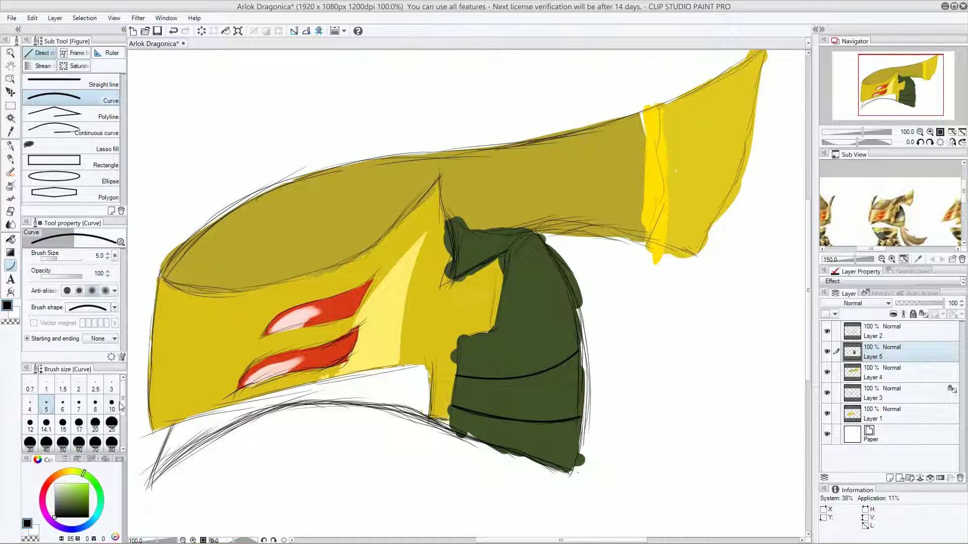
alt+click(524, 338)
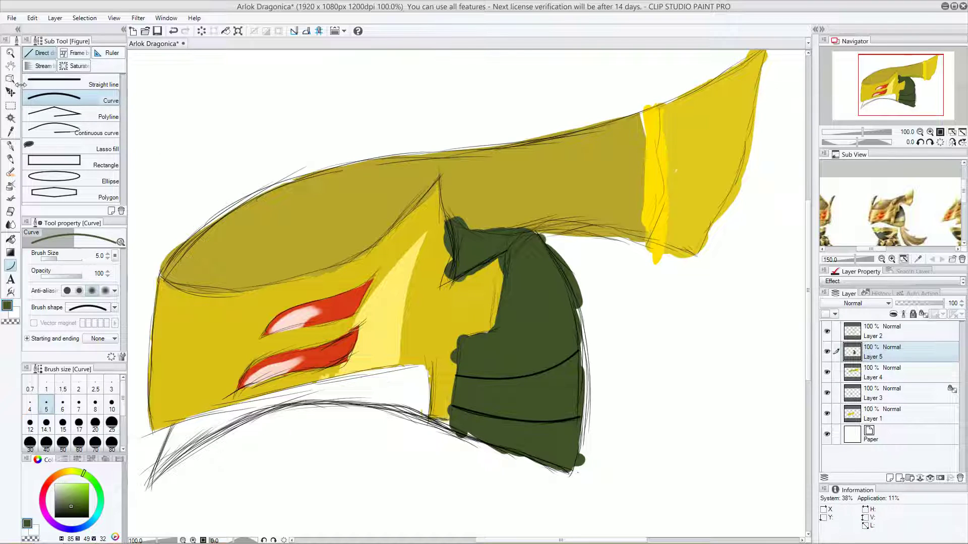
click(12, 149)
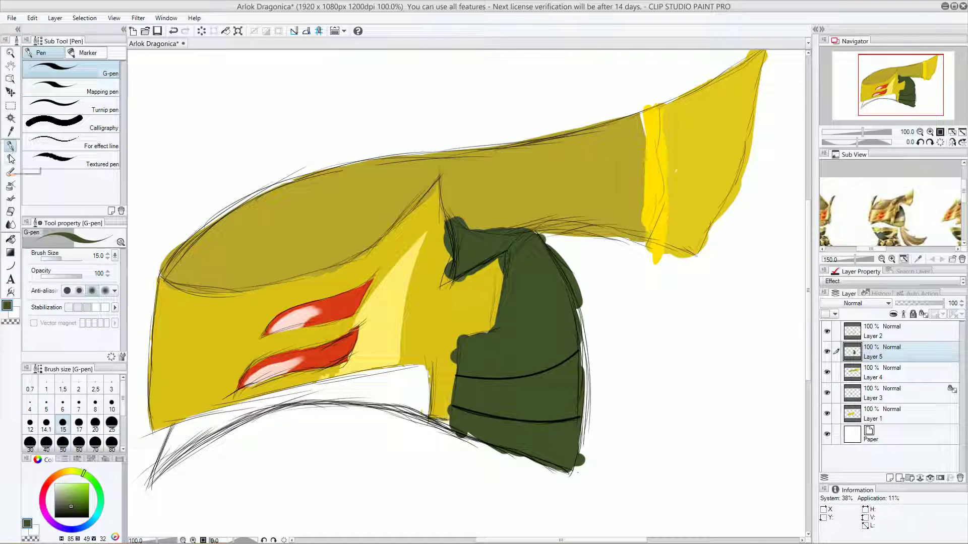
click(10, 186)
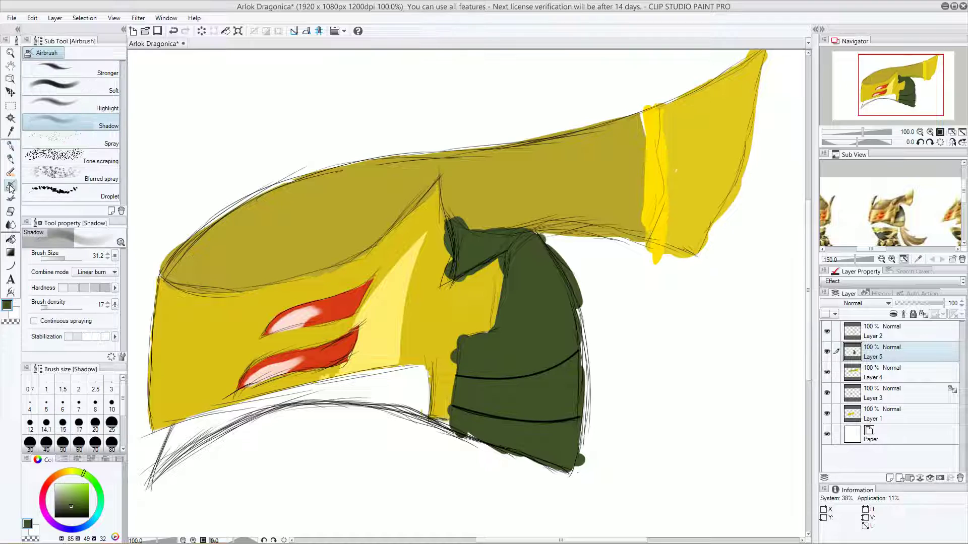
click(81, 108)
click(82, 77)
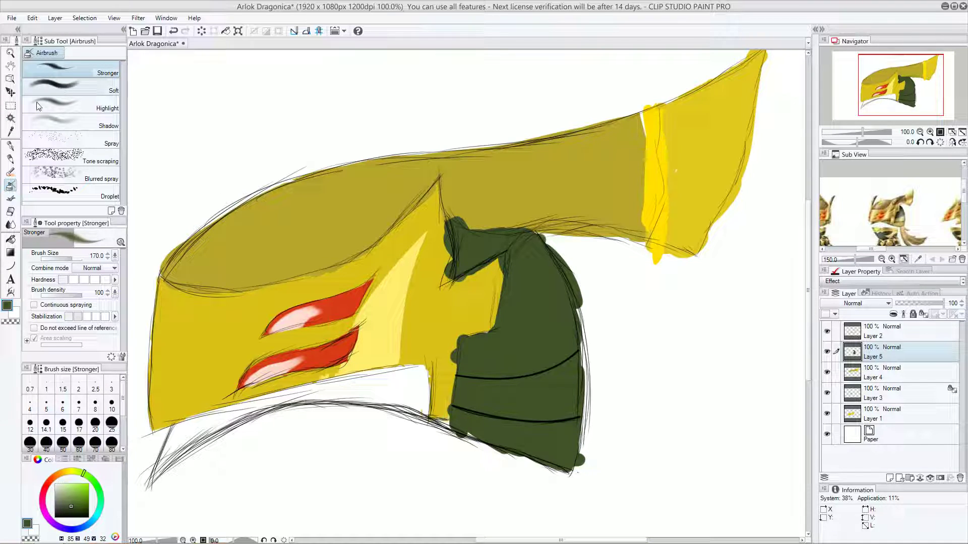
- Switch to the G-pen, sample the visor's gold and darken it slightly, with Layer 5 as the active layer
click(10, 147)
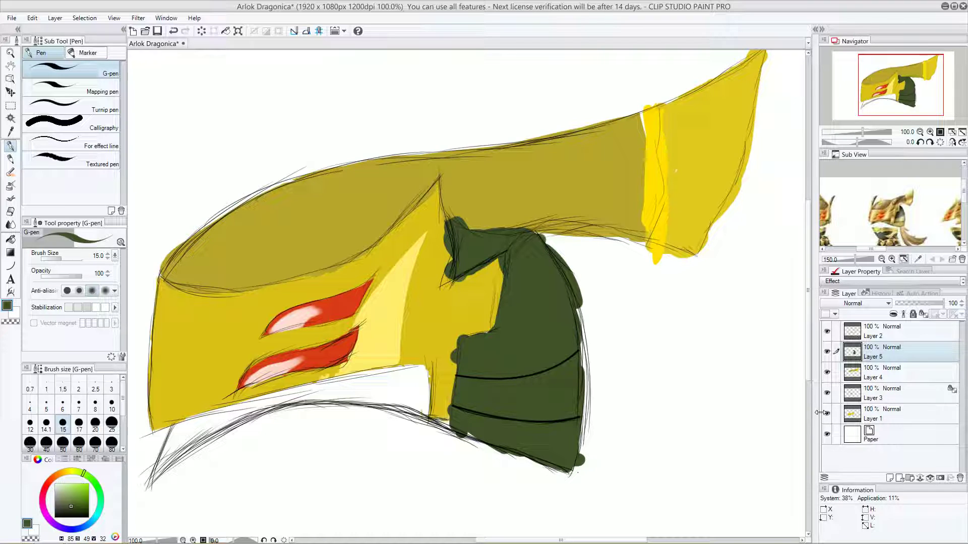
click(826, 413)
click(826, 412)
click(900, 414)
alt+click(429, 304)
alt+click(434, 309)
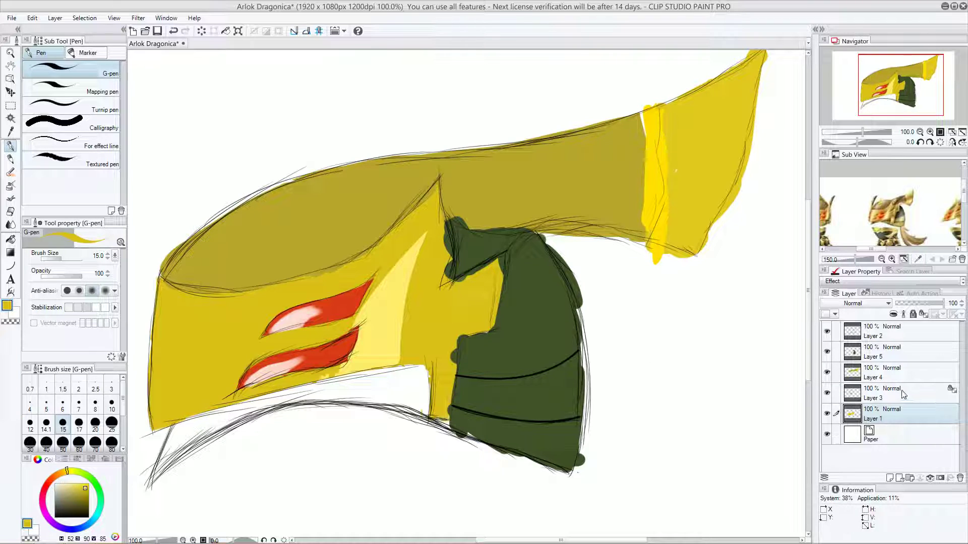
click(847, 353)
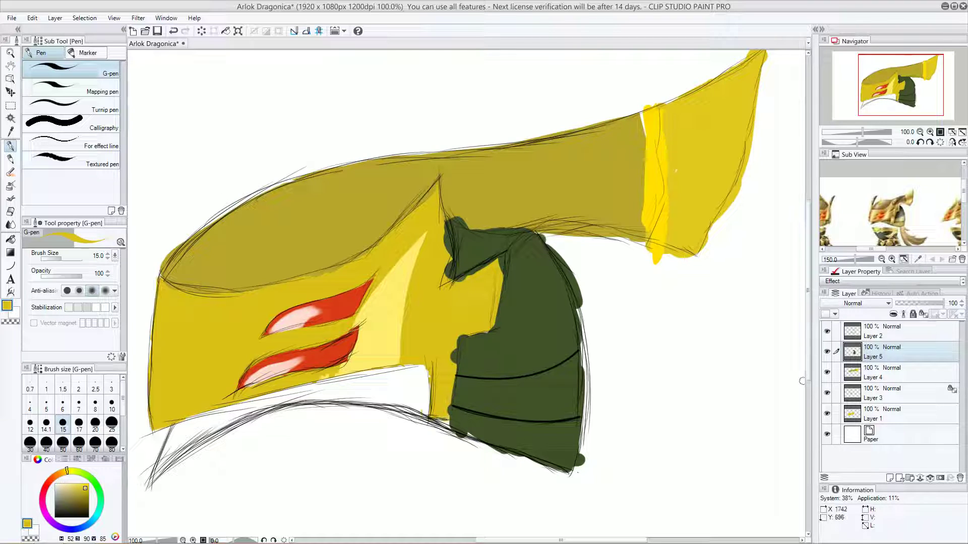
click(85, 493)
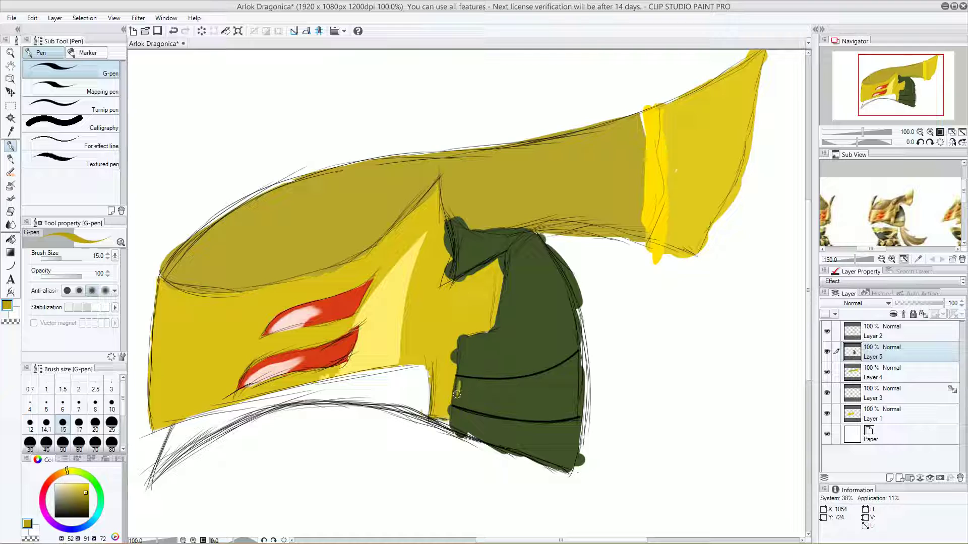
- Fill the band between the two black curves on the rear section with the darker gold at brush size 25
mouse_move(457, 395)
mouse_down()
mouse_move(458, 386)
mouse_move(489, 398)
mouse_move(466, 378)
mouse_up()
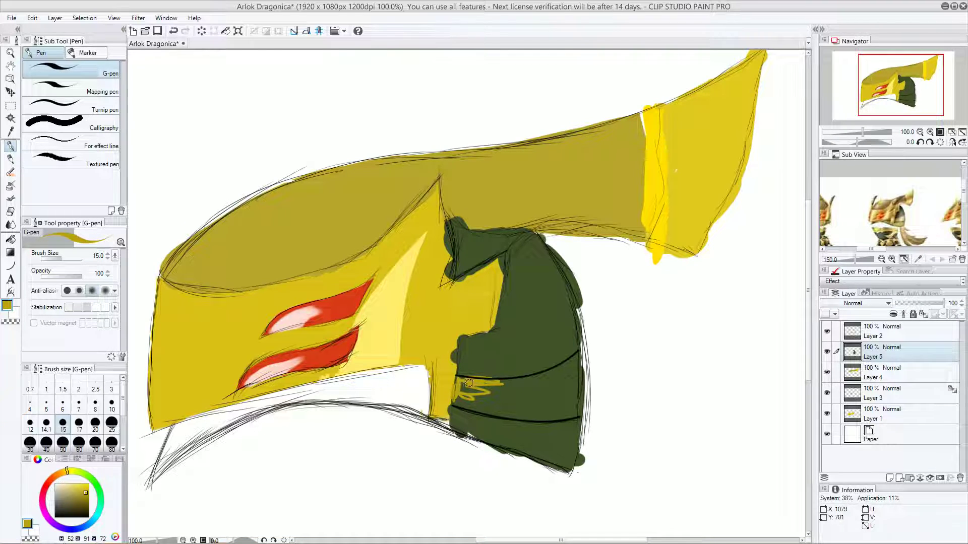
click(111, 422)
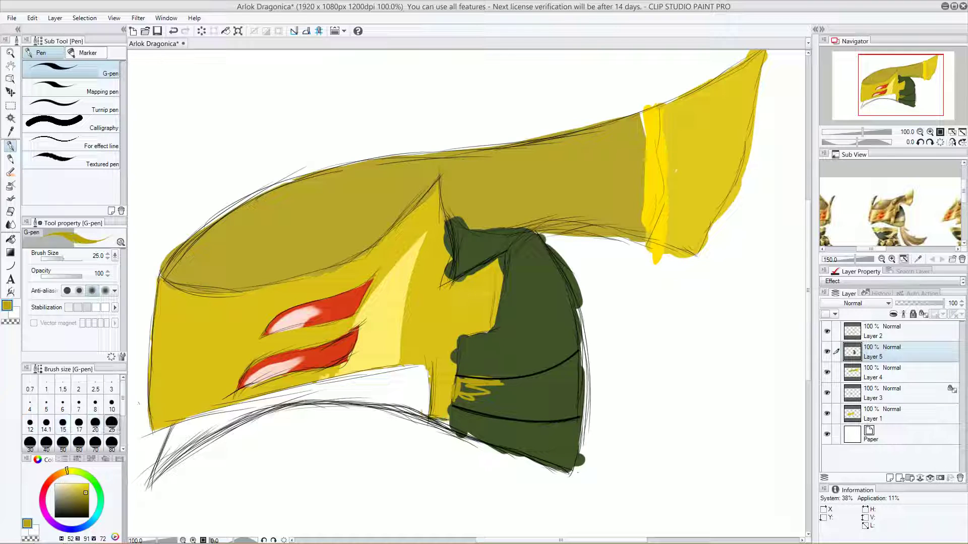
drag(468, 387, 463, 379)
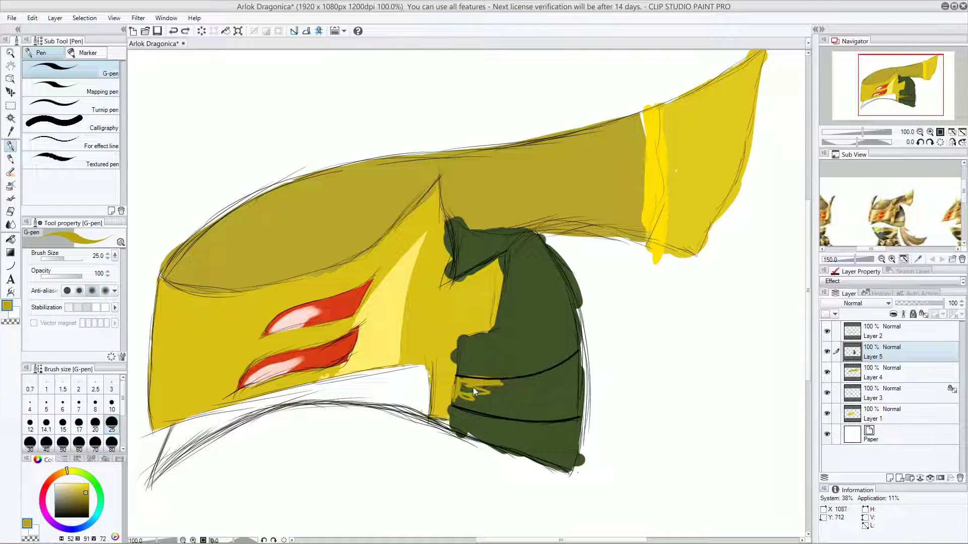
key(ctrl+z)
key(ctrl+z)
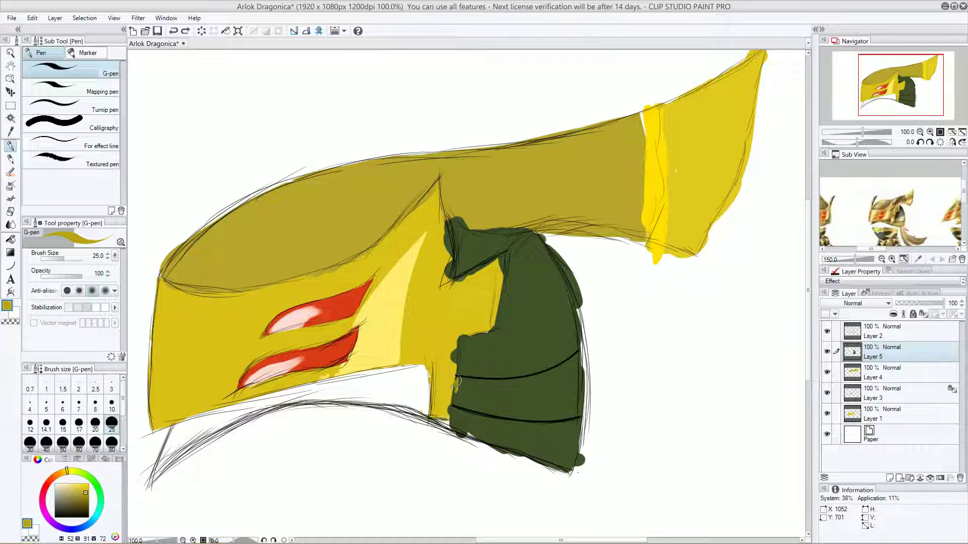
mouse_move(451, 402)
mouse_down()
mouse_move(535, 421)
mouse_move(520, 417)
mouse_move(580, 412)
mouse_move(588, 399)
mouse_move(573, 376)
mouse_move(580, 353)
mouse_move(559, 373)
mouse_move(565, 360)
mouse_move(458, 388)
mouse_move(479, 383)
mouse_move(492, 398)
mouse_move(453, 398)
mouse_move(524, 403)
mouse_move(559, 375)
mouse_move(537, 382)
mouse_move(572, 375)
mouse_move(570, 409)
mouse_move(513, 409)
mouse_move(567, 395)
mouse_move(532, 397)
mouse_move(556, 396)
mouse_up()
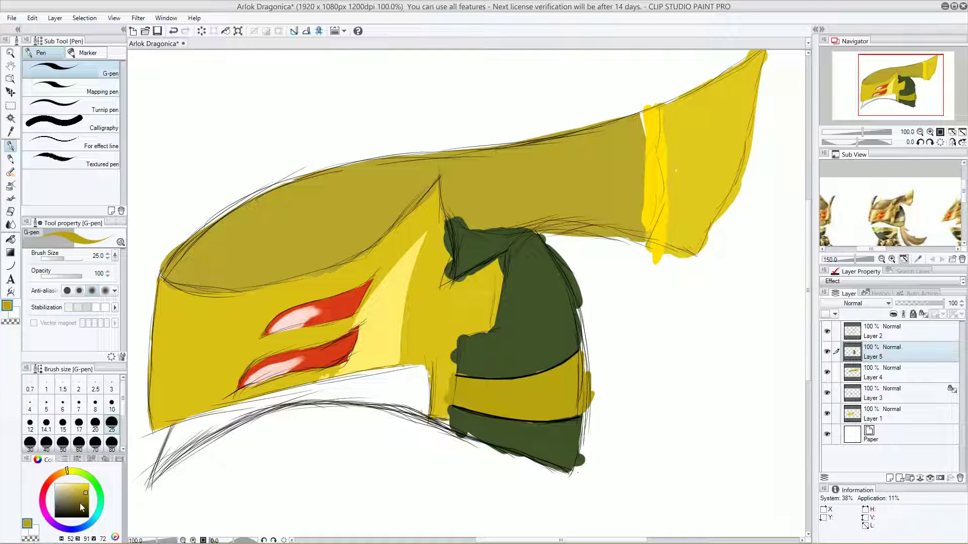
- Darken the gold further and fill the rear section's lowest segment below the second black curve
drag(83, 500, 85, 498)
mouse_move(462, 418)
mouse_down()
mouse_move(451, 419)
mouse_move(452, 406)
mouse_move(457, 426)
mouse_move(559, 466)
mouse_move(580, 446)
mouse_move(574, 435)
mouse_up()
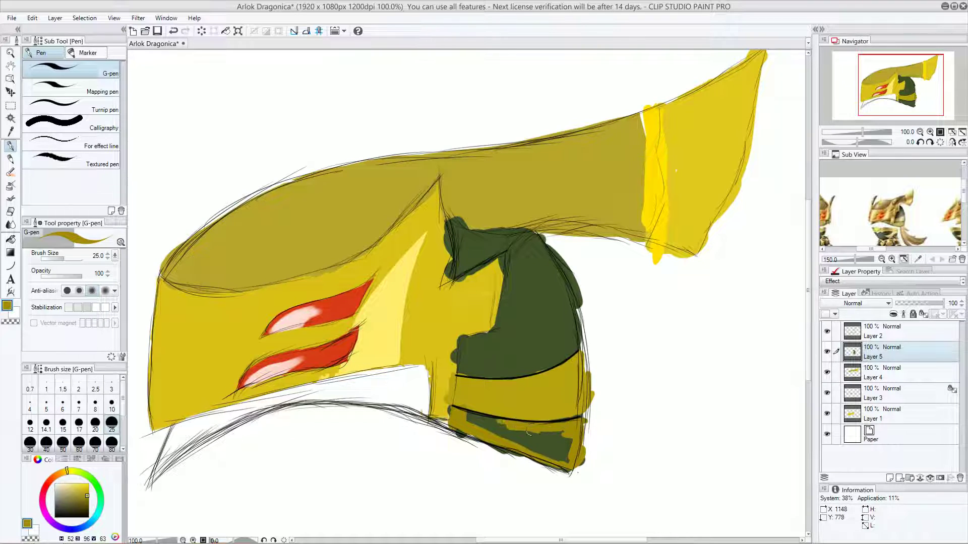
drag(498, 422, 518, 436)
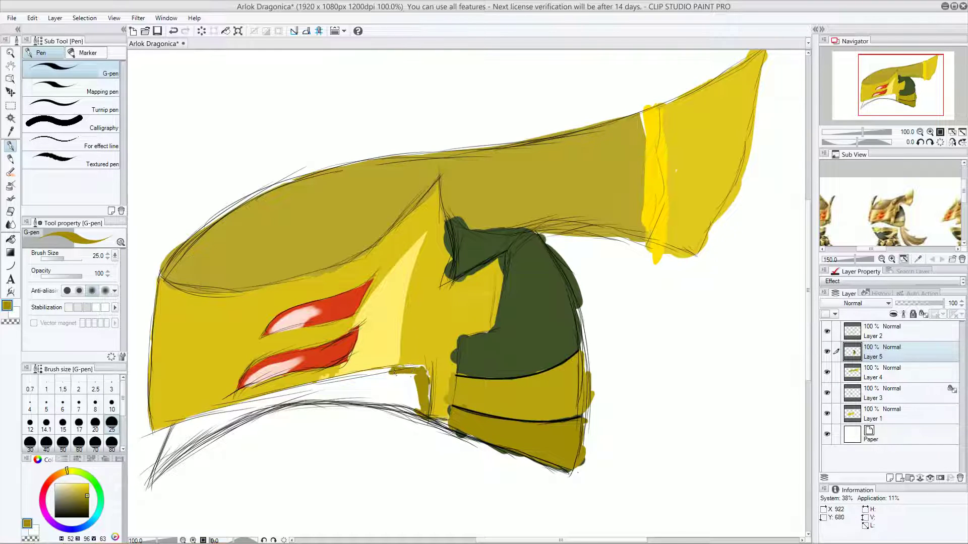
- Fill the strip between the visor's lower edge and the curved sketch line beneath it with the same dark gold
mouse_move(378, 367)
mouse_down()
mouse_move(287, 395)
mouse_move(340, 382)
mouse_up()
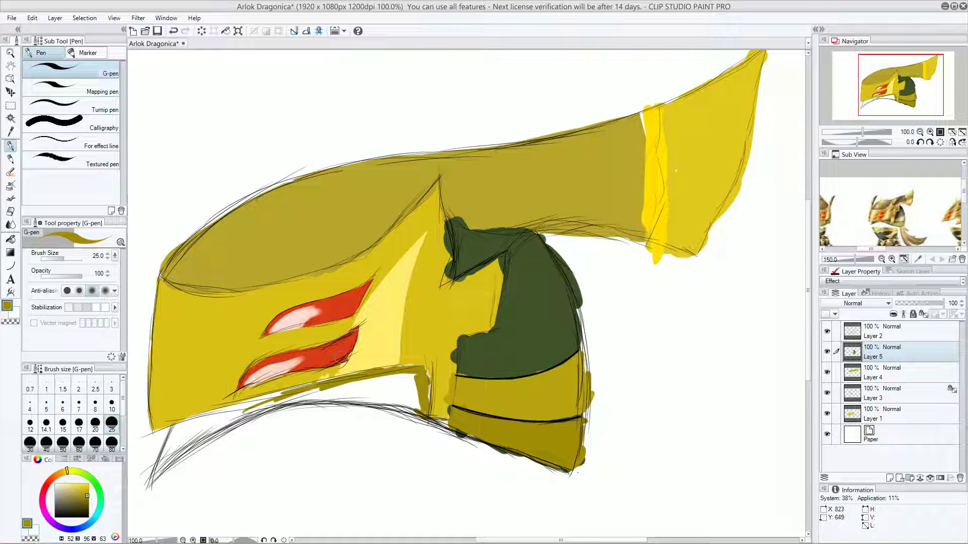
mouse_move(287, 396)
mouse_down()
mouse_move(187, 427)
mouse_move(208, 419)
mouse_move(162, 449)
mouse_move(159, 474)
mouse_move(167, 436)
mouse_move(155, 474)
mouse_move(190, 424)
mouse_move(172, 430)
mouse_move(222, 410)
mouse_move(176, 454)
mouse_move(219, 417)
mouse_move(292, 405)
mouse_up()
drag(348, 395, 410, 401)
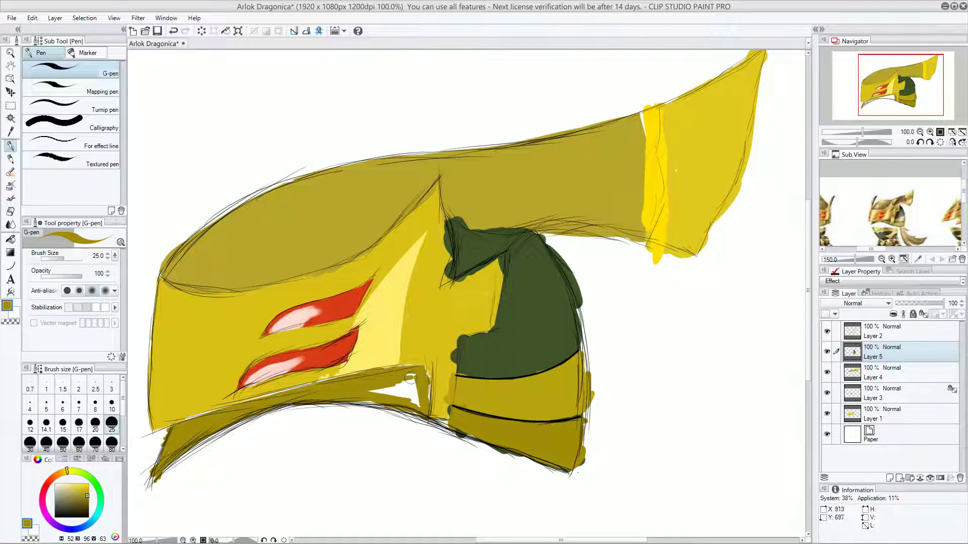
drag(413, 373, 378, 392)
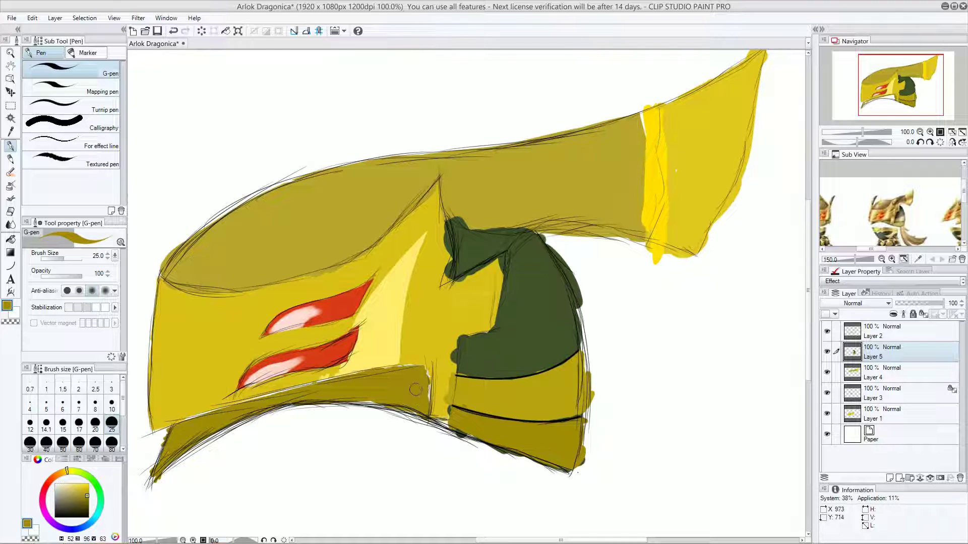
- Close the remaining white gaps along the upper edge of the dark-gold strip beneath the visor
drag(348, 373, 423, 365)
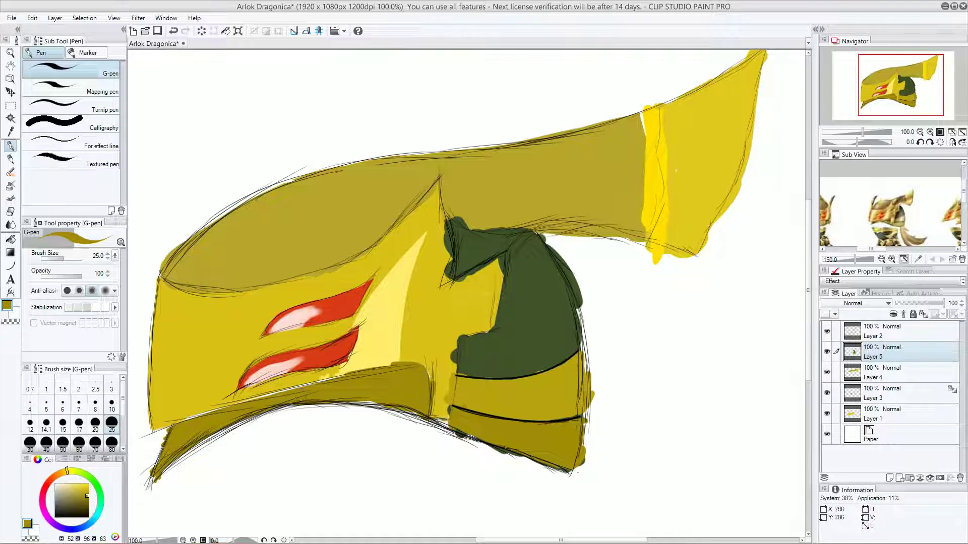
mouse_move(223, 409)
mouse_down()
mouse_move(324, 382)
mouse_move(164, 433)
mouse_up()
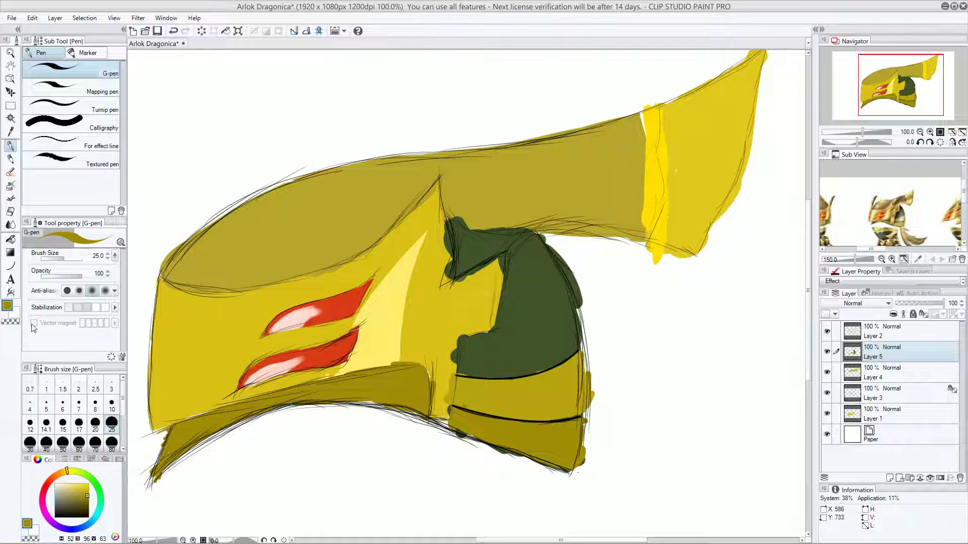
- Create a new layer above Layer 5 and set up the Stronger airbrush with white
click(10, 187)
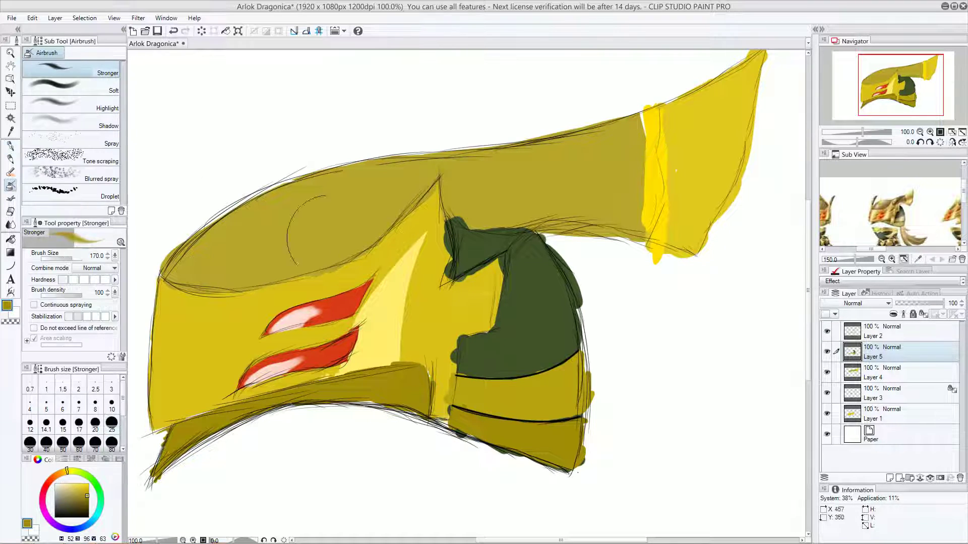
click(889, 478)
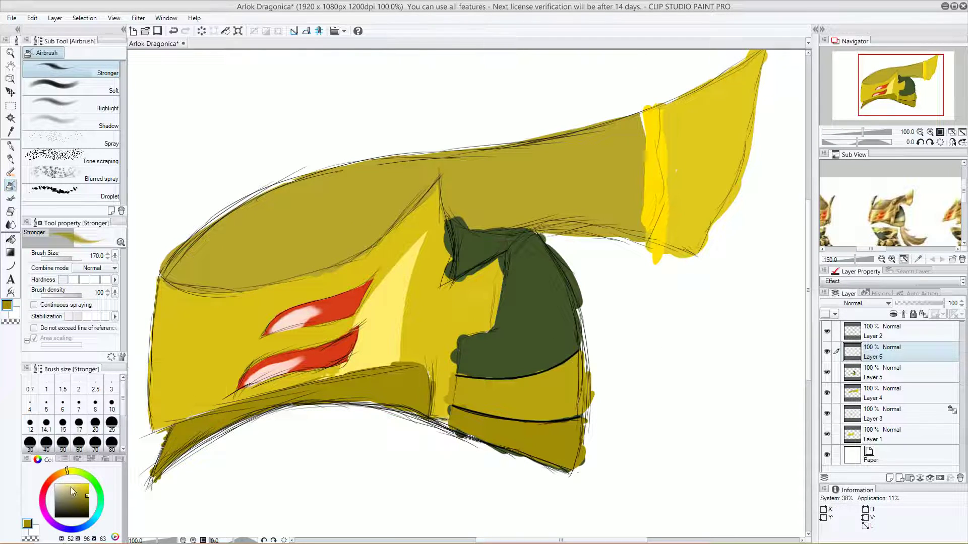
drag(72, 490, 52, 481)
drag(545, 393, 536, 438)
drag(529, 349, 528, 447)
key(ctrl+z)
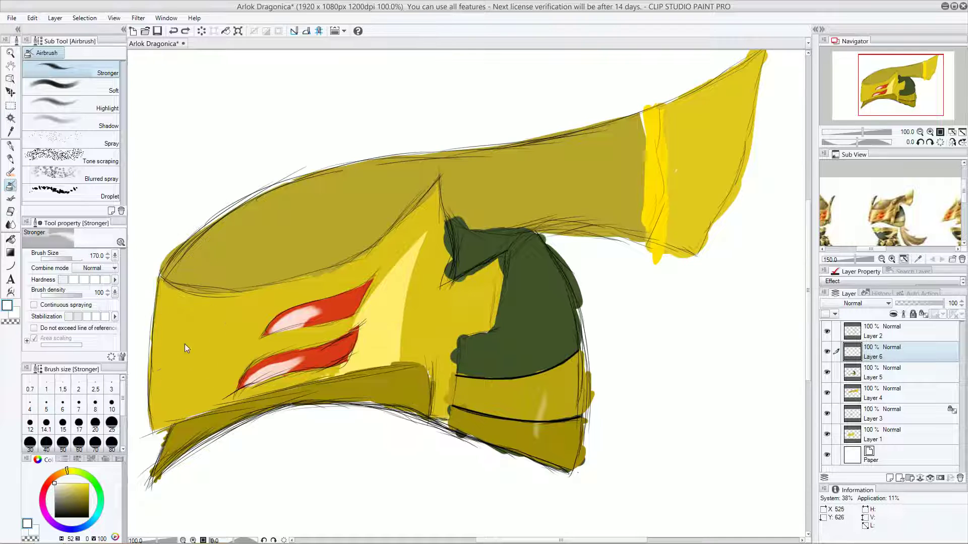
mouse_move(539, 353)
mouse_down()
mouse_move(518, 441)
mouse_move(511, 423)
mouse_move(530, 346)
mouse_up()
key(ctrl+z)
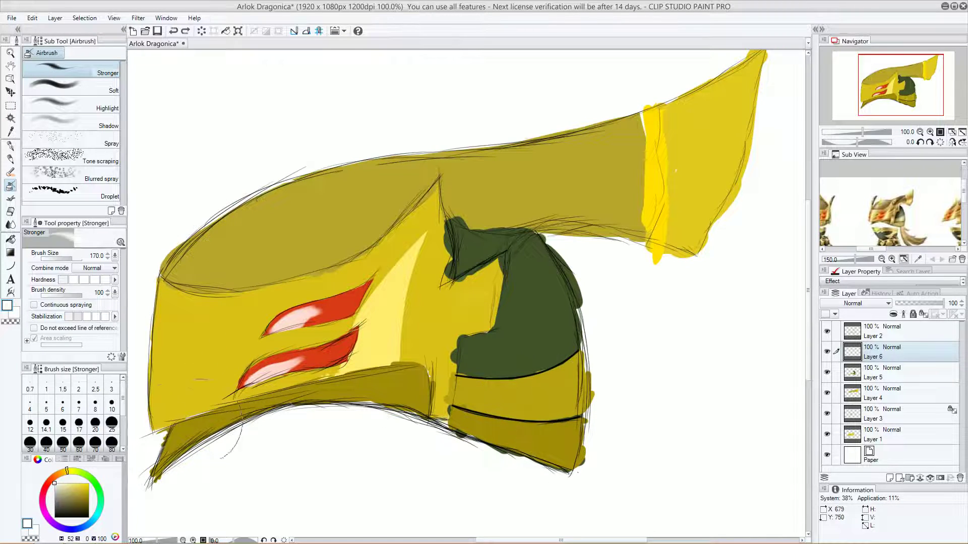
- Set the Stronger airbrush to size 368.7 with a brush density of 23
drag(60, 261, 75, 261)
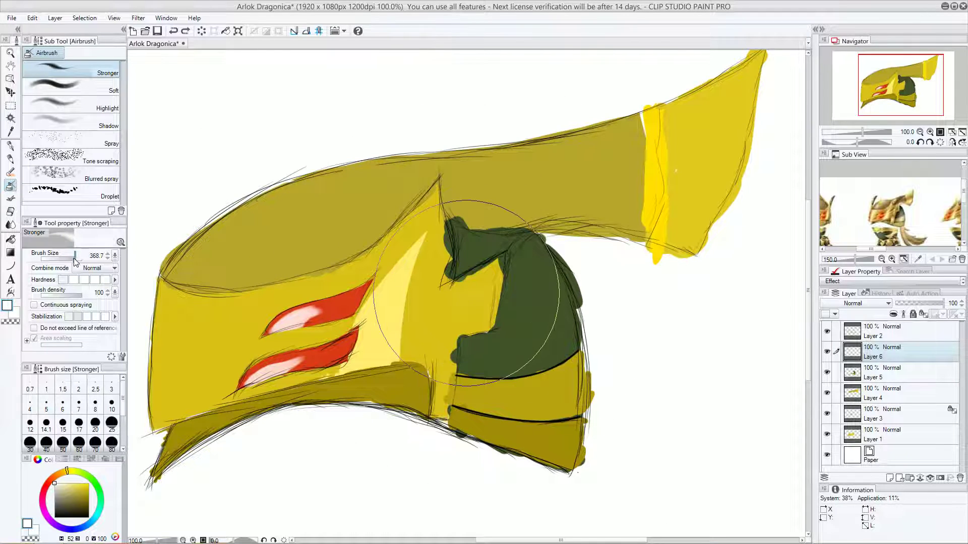
drag(75, 294, 49, 297)
mouse_move(529, 410)
mouse_down()
mouse_move(511, 445)
mouse_move(537, 347)
mouse_move(529, 423)
mouse_move(527, 387)
mouse_move(523, 407)
mouse_move(539, 337)
mouse_move(536, 468)
mouse_move(529, 472)
mouse_move(541, 418)
mouse_move(531, 340)
mouse_move(543, 382)
mouse_move(511, 438)
mouse_up()
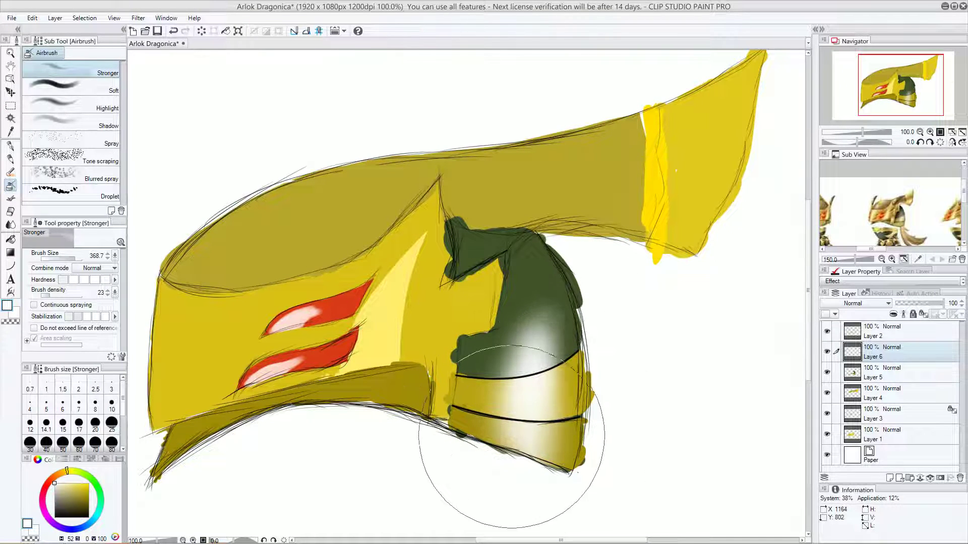
key(ctrl+z)
key(ctrl+z)
key(ctrl+z)
key(ctrl+z)
mouse_move(534, 335)
mouse_down()
mouse_move(518, 452)
mouse_move(542, 350)
mouse_move(525, 350)
mouse_move(528, 341)
mouse_move(513, 404)
mouse_move(519, 361)
mouse_move(521, 407)
mouse_move(548, 324)
mouse_move(538, 349)
mouse_up()
key(ctrl+z)
key(ctrl+z)
key(ctrl+z)
key(ctrl+z)
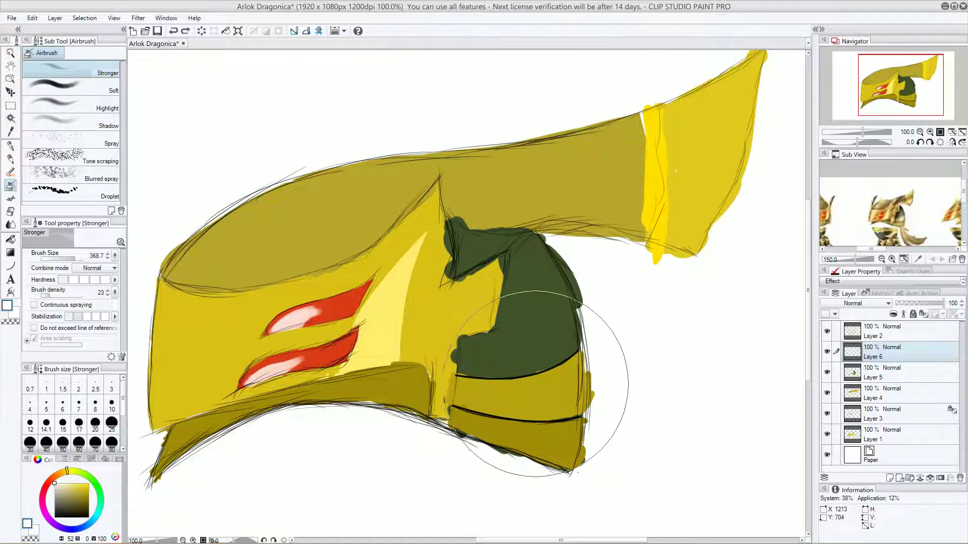
mouse_move(554, 413)
mouse_down()
mouse_move(504, 399)
mouse_move(521, 412)
mouse_move(538, 323)
mouse_move(547, 374)
mouse_up()
key(ctrl+z)
key(ctrl+z)
key(ctrl+z)
key(ctrl+z)
key(ctrl+z)
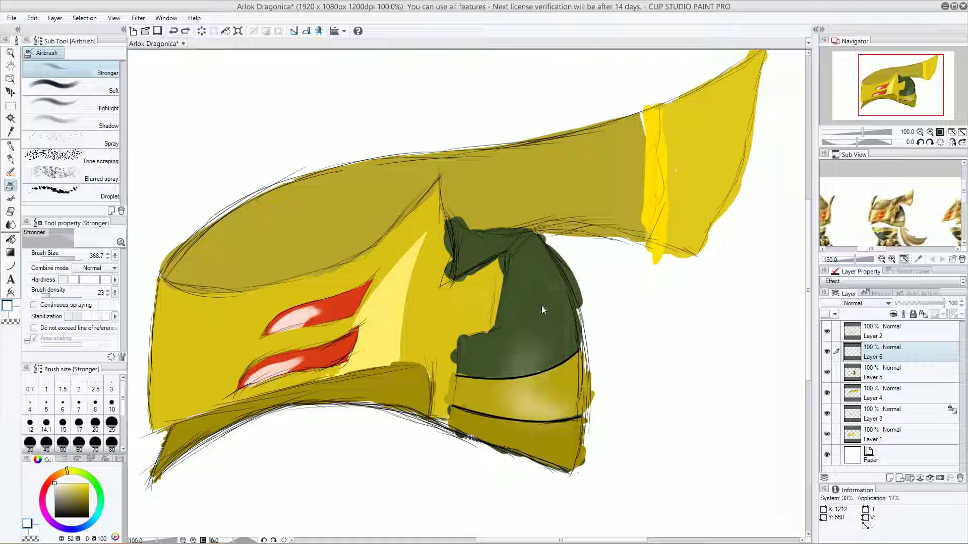
- Airbrush soft white highlights down the rear section, along the horn tip's upper and lower edges, and diagonally across the dome and visor front
mouse_move(538, 310)
mouse_down()
mouse_move(560, 349)
mouse_move(537, 304)
mouse_move(549, 363)
mouse_move(527, 310)
mouse_move(535, 359)
mouse_move(534, 309)
mouse_move(517, 414)
mouse_move(536, 338)
mouse_move(540, 419)
mouse_move(531, 392)
mouse_move(547, 363)
mouse_move(557, 405)
mouse_move(548, 313)
mouse_move(555, 405)
mouse_move(542, 297)
mouse_move(544, 390)
mouse_move(529, 296)
mouse_move(532, 400)
mouse_move(527, 308)
mouse_move(527, 366)
mouse_move(543, 341)
mouse_move(535, 281)
mouse_move(533, 298)
mouse_move(534, 287)
mouse_move(575, 309)
mouse_move(524, 304)
mouse_move(545, 344)
mouse_move(522, 226)
mouse_up()
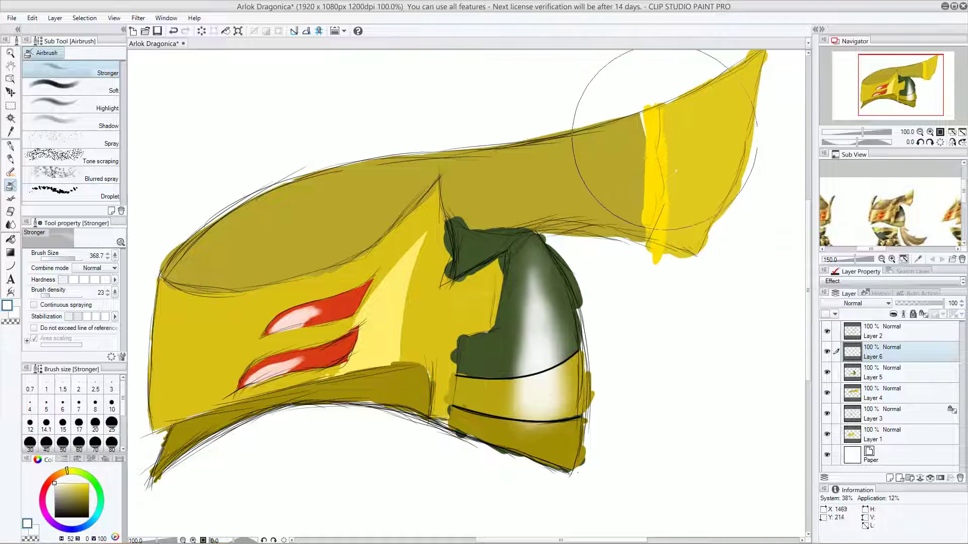
mouse_move(738, 74)
mouse_down()
mouse_move(672, 114)
mouse_move(693, 93)
mouse_move(655, 108)
mouse_up()
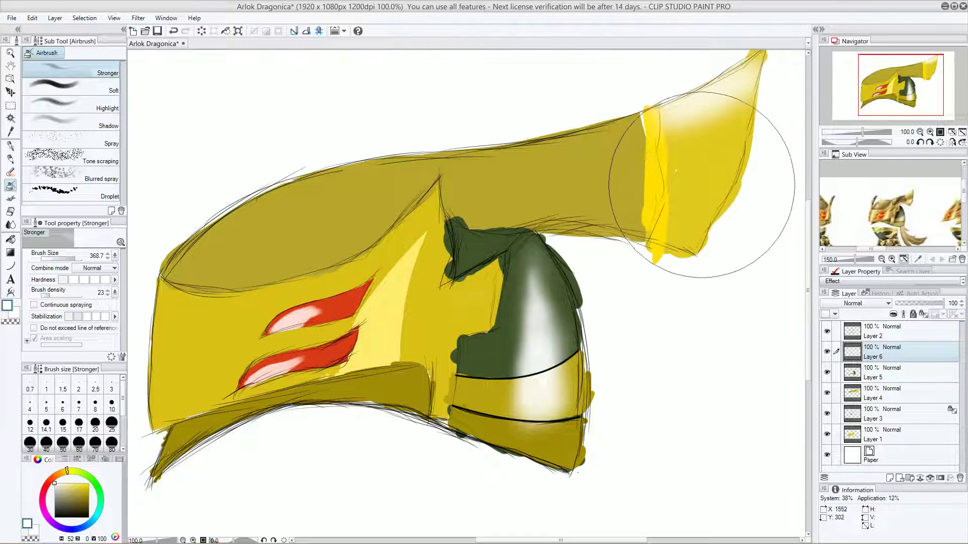
mouse_move(724, 194)
mouse_down()
mouse_move(671, 202)
mouse_move(693, 211)
mouse_move(662, 224)
mouse_move(683, 232)
mouse_move(658, 229)
mouse_move(713, 229)
mouse_move(717, 241)
mouse_move(662, 237)
mouse_up()
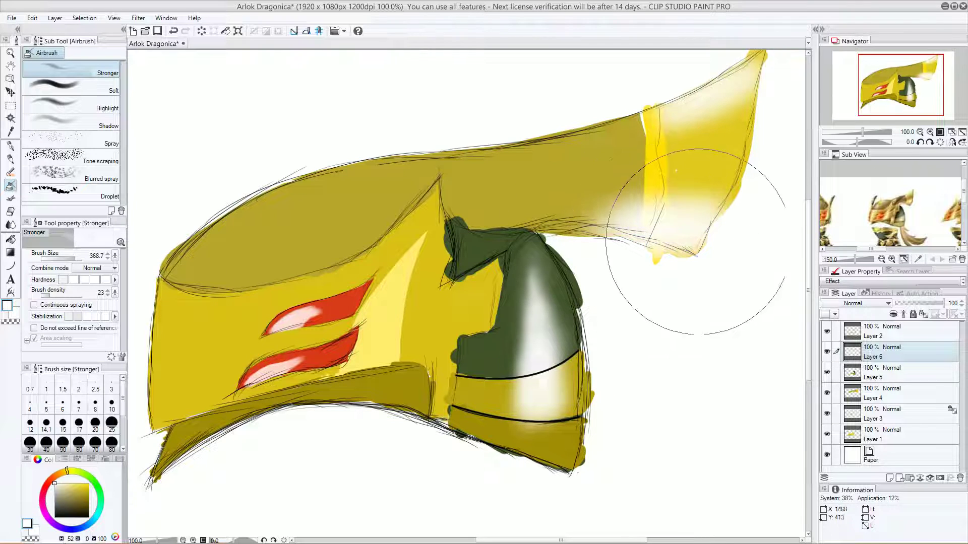
mouse_move(324, 183)
mouse_down()
mouse_move(254, 235)
mouse_move(221, 221)
mouse_move(259, 217)
mouse_move(212, 247)
mouse_move(248, 247)
mouse_move(225, 241)
mouse_move(333, 181)
mouse_move(261, 235)
mouse_move(324, 183)
mouse_move(296, 201)
mouse_move(408, 158)
mouse_move(240, 262)
mouse_move(276, 224)
mouse_move(207, 291)
mouse_move(257, 268)
mouse_move(182, 303)
mouse_move(202, 399)
mouse_move(172, 405)
mouse_move(184, 383)
mouse_move(182, 348)
mouse_move(215, 278)
mouse_move(197, 343)
mouse_move(196, 441)
mouse_move(207, 257)
mouse_move(204, 346)
mouse_move(283, 202)
mouse_move(338, 184)
mouse_move(299, 214)
mouse_move(339, 187)
mouse_move(227, 232)
mouse_move(292, 221)
mouse_move(242, 388)
mouse_move(485, 269)
mouse_up()
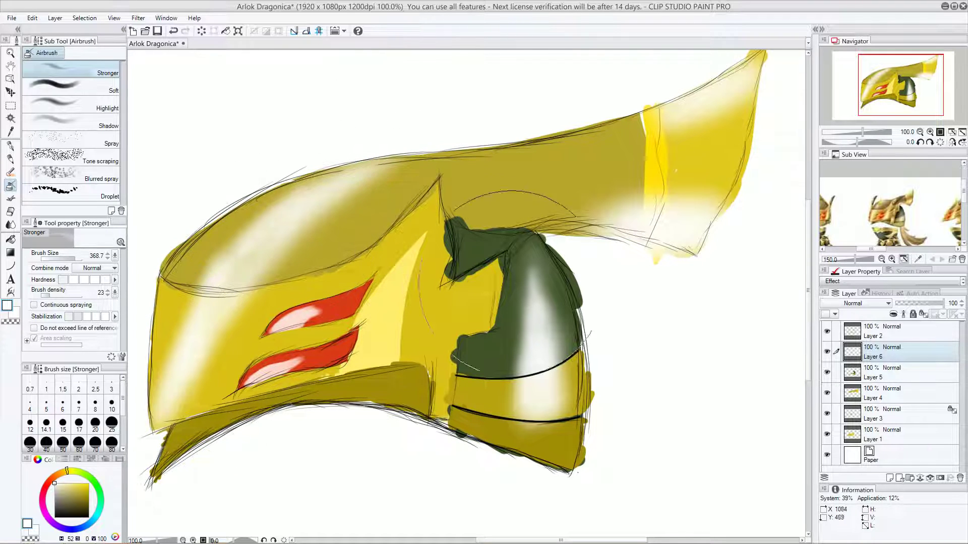
mouse_move(227, 282)
mouse_down()
mouse_move(322, 305)
mouse_move(223, 403)
mouse_move(224, 361)
mouse_move(200, 409)
mouse_move(297, 310)
mouse_move(196, 401)
mouse_move(346, 308)
mouse_up()
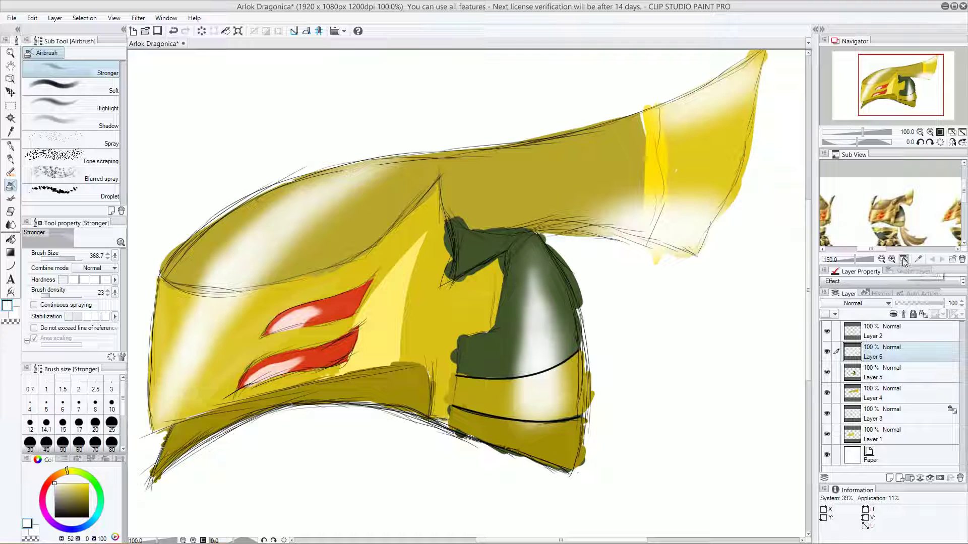
- Make Layer 2 the active layer and switch to the G-pen with black, viewing the whole helmet
click(920, 132)
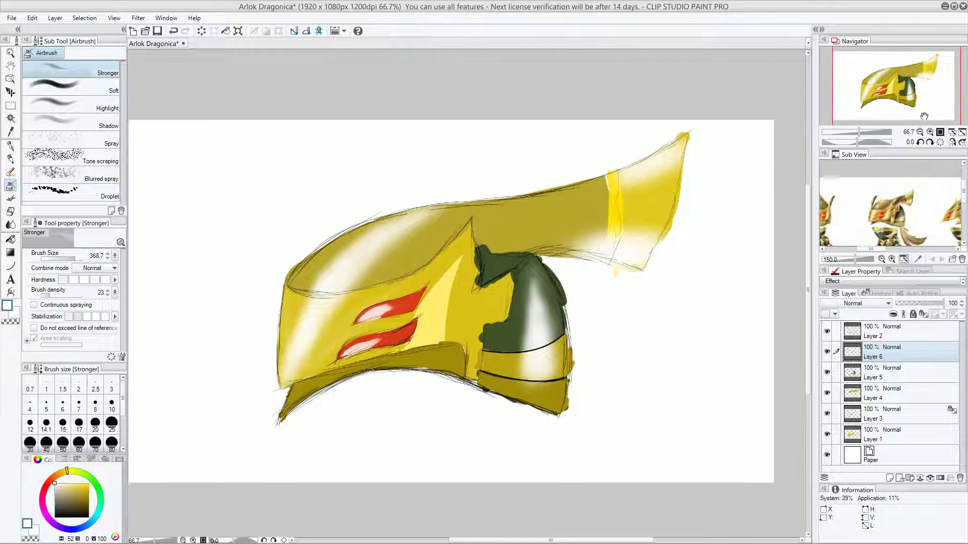
click(826, 332)
click(826, 333)
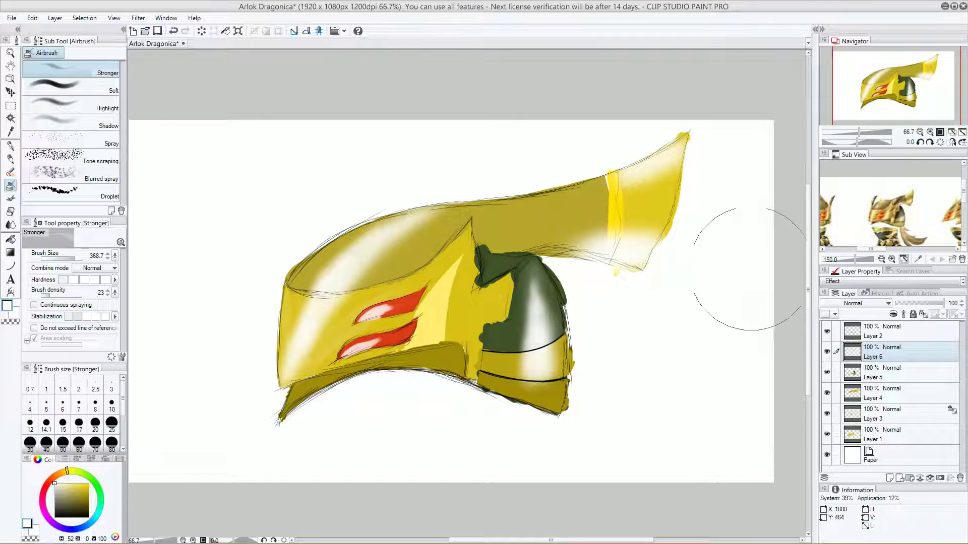
click(10, 146)
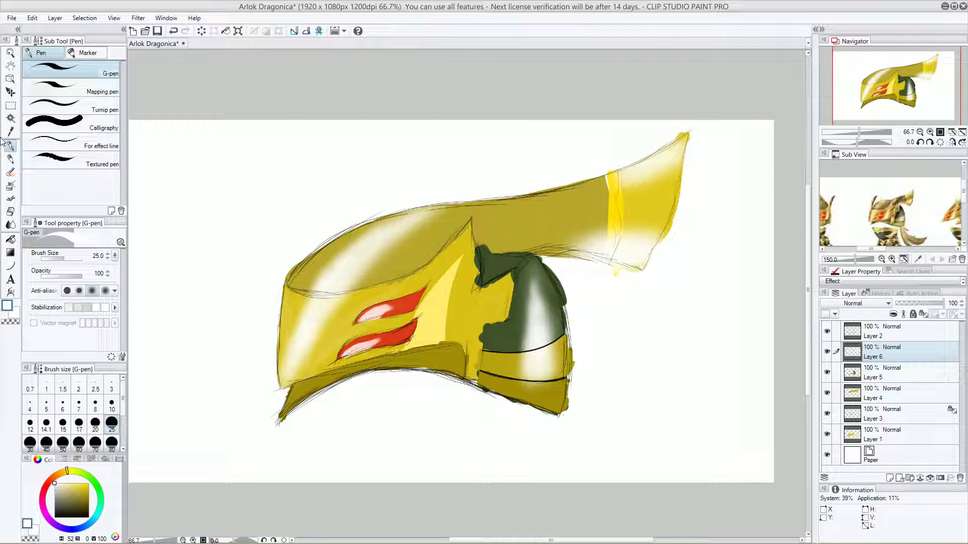
click(827, 331)
click(887, 334)
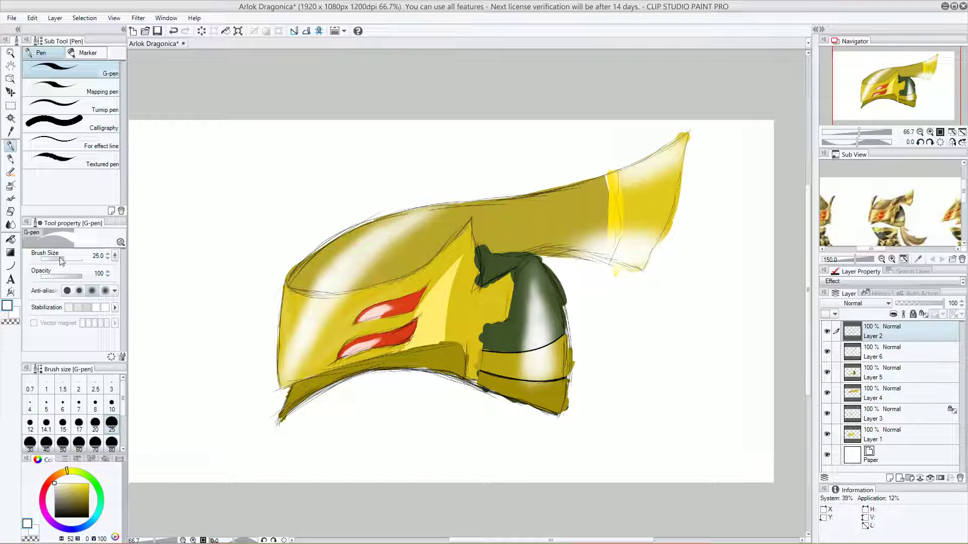
click(55, 517)
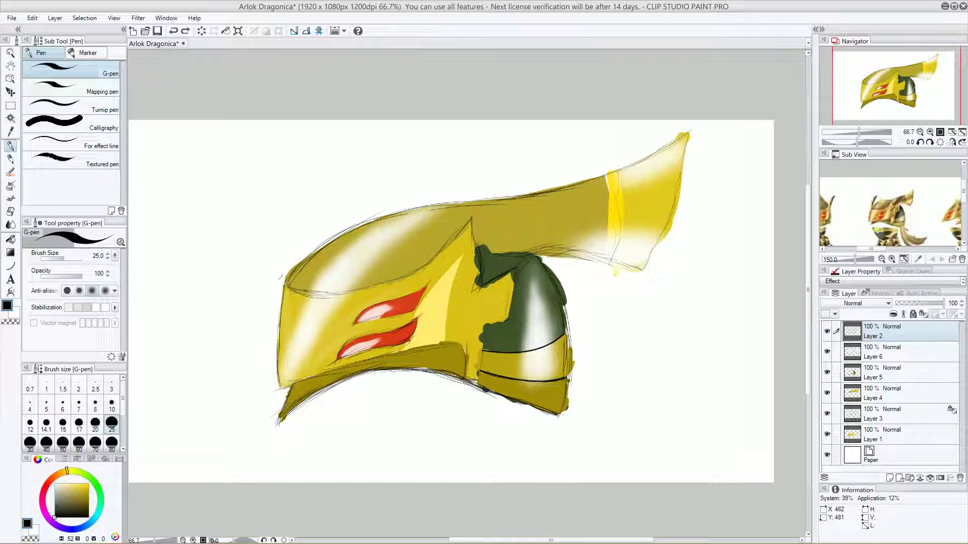
drag(287, 286, 323, 243)
click(46, 443)
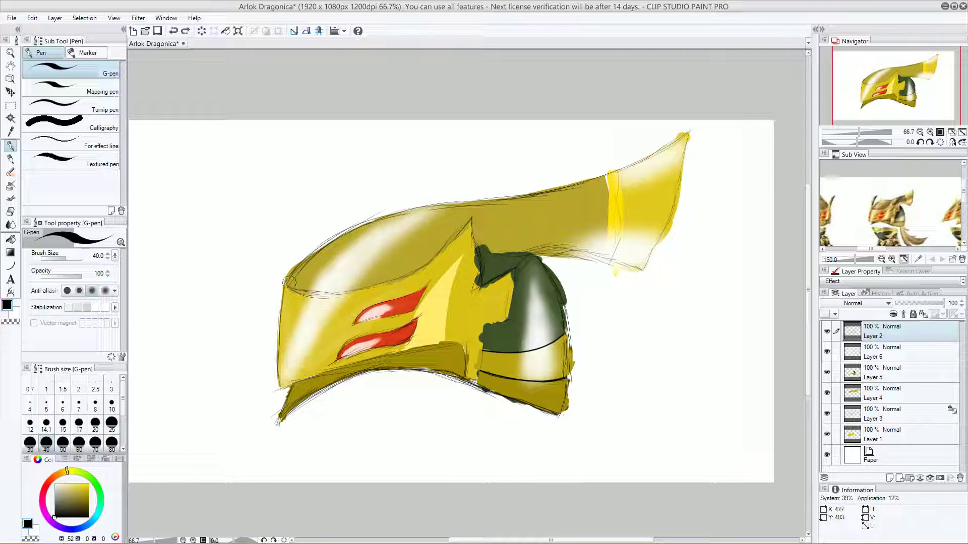
key(ctrl+z)
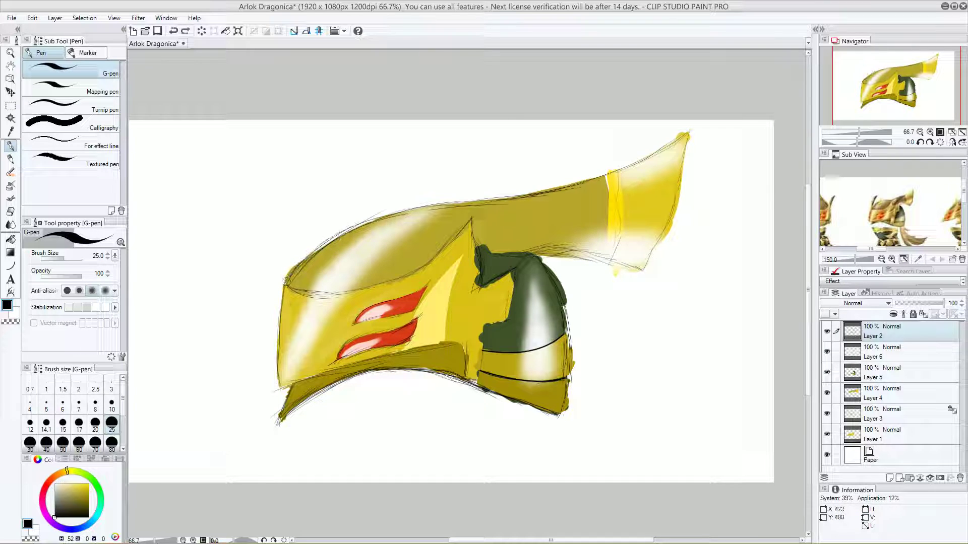
key(ctrl+z)
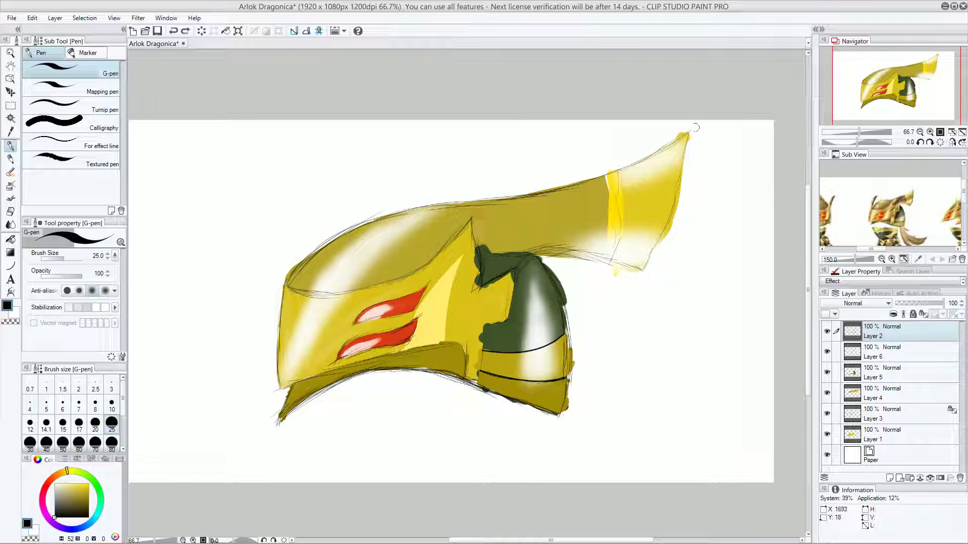
drag(689, 132, 634, 166)
drag(689, 131, 612, 168)
key(ctrl+z)
drag(687, 131, 597, 178)
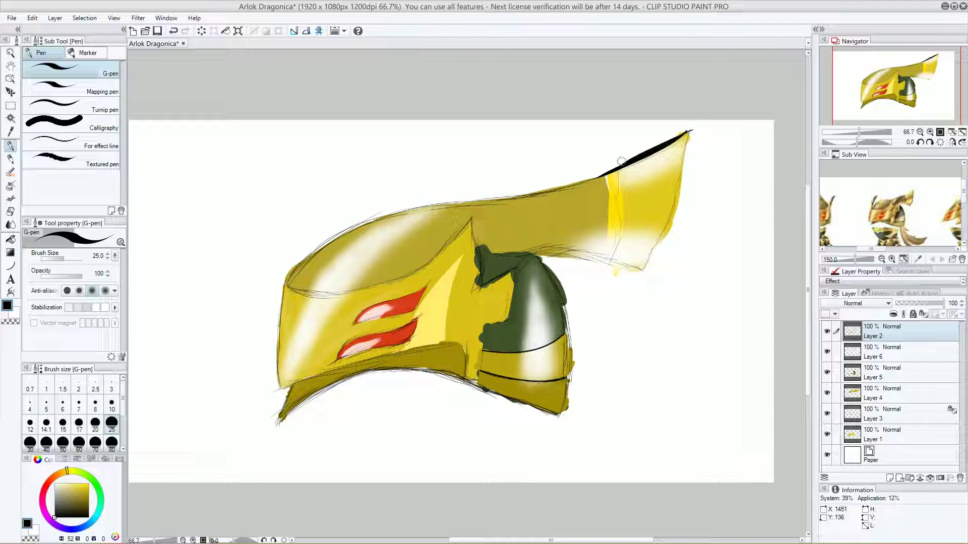
key(ctrl+z)
drag(691, 129, 621, 163)
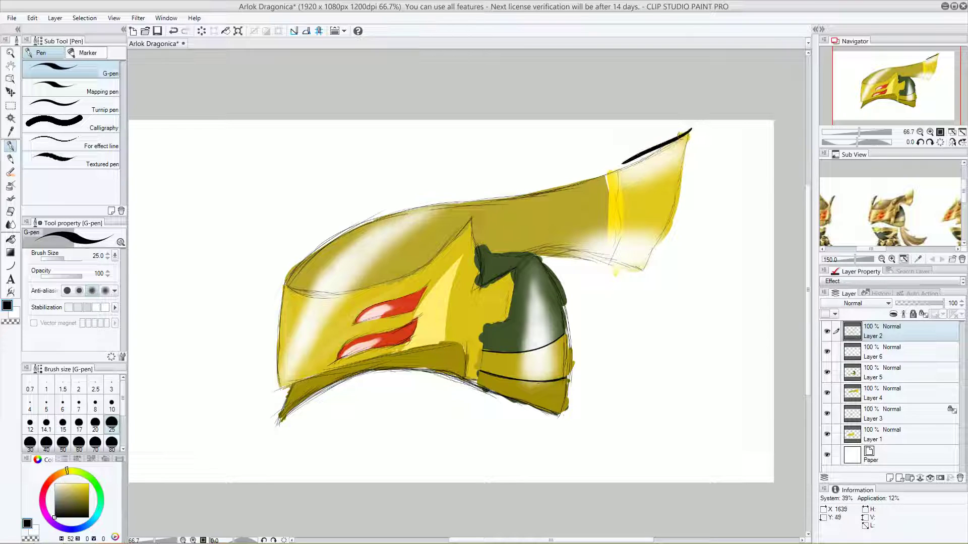
key(ctrl+z)
- Ink the helmet's upper contour in black at brush size 25, from the horn tip over the dome to the visor's front corner
mouse_move(689, 131)
mouse_down()
mouse_move(652, 156)
mouse_move(546, 192)
mouse_up()
mouse_move(607, 174)
mouse_down()
mouse_move(527, 198)
mouse_move(391, 217)
mouse_up()
drag(447, 206, 353, 233)
mouse_move(405, 214)
mouse_down()
mouse_move(345, 231)
mouse_move(398, 216)
mouse_move(305, 269)
mouse_move(340, 239)
mouse_move(287, 281)
mouse_up()
mouse_move(332, 242)
mouse_down()
mouse_move(280, 285)
mouse_move(305, 288)
mouse_up()
- Ink the dome's lower edge from the visor's peak down to the front corner
mouse_move(469, 218)
mouse_down()
mouse_move(423, 270)
mouse_move(429, 262)
mouse_move(379, 290)
mouse_up()
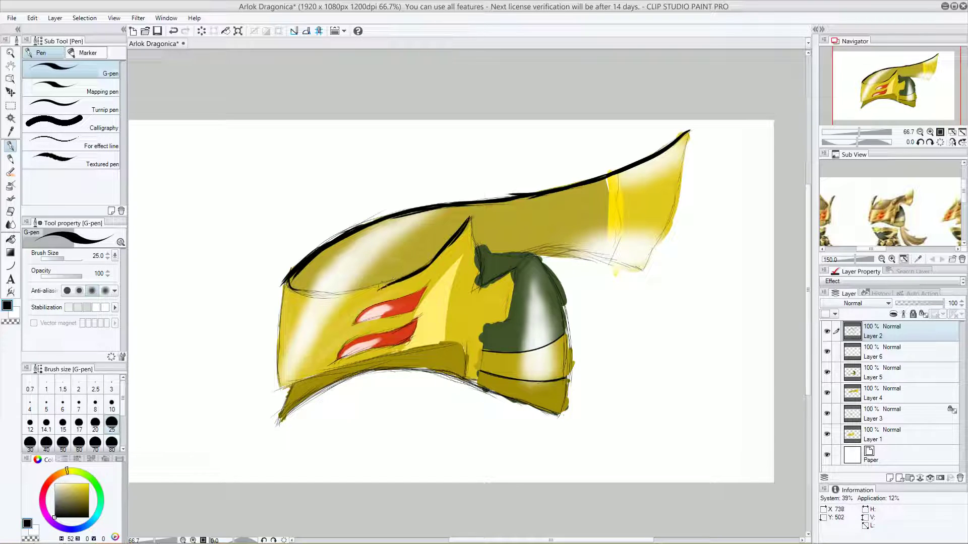
mouse_move(430, 261)
mouse_down()
mouse_move(309, 308)
mouse_move(322, 301)
mouse_up()
mouse_move(286, 273)
mouse_down()
mouse_move(317, 298)
mouse_move(348, 292)
mouse_move(278, 285)
mouse_move(300, 302)
mouse_up()
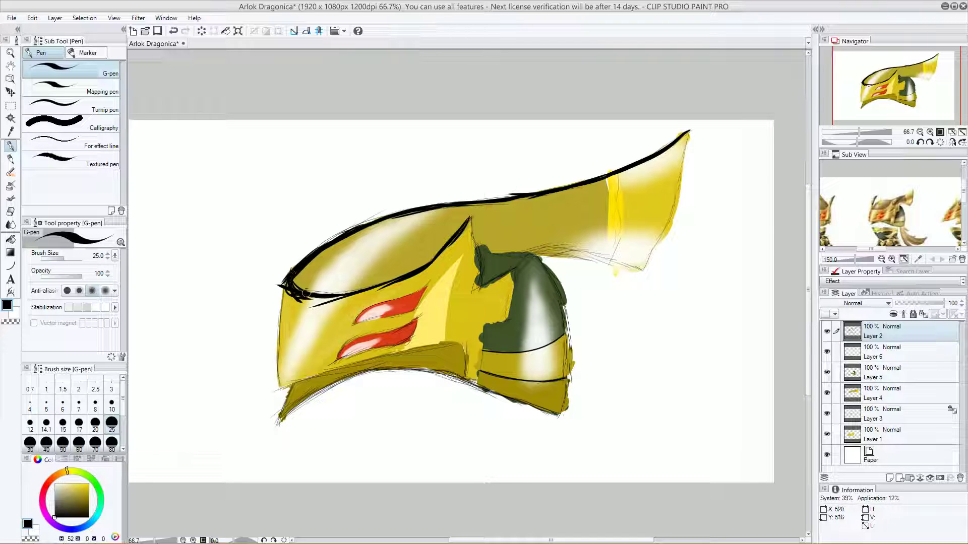
- Ink the visor's front edge from the dome corner down to the lower rim
mouse_move(292, 276)
mouse_down()
mouse_move(279, 303)
mouse_move(284, 278)
mouse_move(282, 366)
mouse_move(279, 301)
mouse_move(283, 397)
mouse_up()
key(ctrl+z)
key(ctrl+z)
drag(277, 317, 281, 384)
drag(281, 287, 277, 321)
mouse_move(293, 389)
mouse_down()
mouse_move(308, 374)
mouse_move(278, 392)
mouse_up()
key(ctrl+z)
- Ink the upper and lower edges of the dark-gold rim beneath the visor, including its rounded rear end
mouse_move(353, 365)
mouse_down()
mouse_move(293, 385)
mouse_move(417, 344)
mouse_move(378, 356)
mouse_up()
mouse_move(434, 345)
mouse_down()
mouse_move(409, 349)
mouse_move(438, 345)
mouse_move(469, 368)
mouse_move(465, 380)
mouse_up()
mouse_move(291, 386)
mouse_down()
mouse_move(279, 427)
mouse_move(352, 379)
mouse_up()
mouse_move(301, 406)
mouse_down()
mouse_move(367, 373)
mouse_move(319, 396)
mouse_move(409, 368)
mouse_up()
drag(345, 381, 414, 371)
mouse_move(479, 390)
mouse_down()
mouse_move(432, 371)
mouse_move(443, 370)
mouse_move(370, 372)
mouse_up()
key(ctrl+z)
key(ctrl+z)
key(ctrl+z)
key(ctrl+z)
key(ctrl+z)
key(ctrl+z)
mouse_move(432, 375)
mouse_down()
mouse_move(385, 379)
mouse_move(431, 372)
mouse_move(366, 376)
mouse_move(387, 369)
mouse_move(334, 393)
mouse_up()
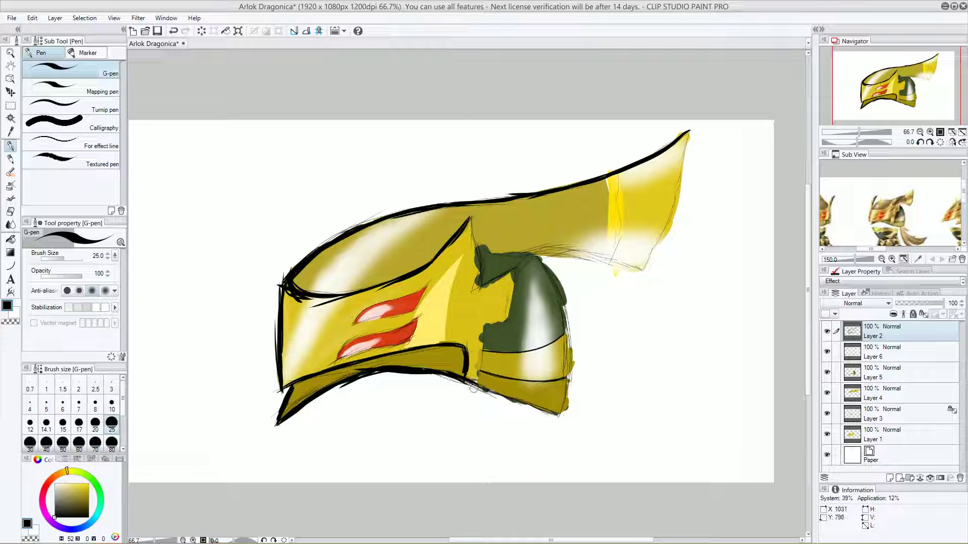
- Ink the rear section's bottom edge and its curved back edge in black
drag(468, 383, 558, 415)
key(ctrl+z)
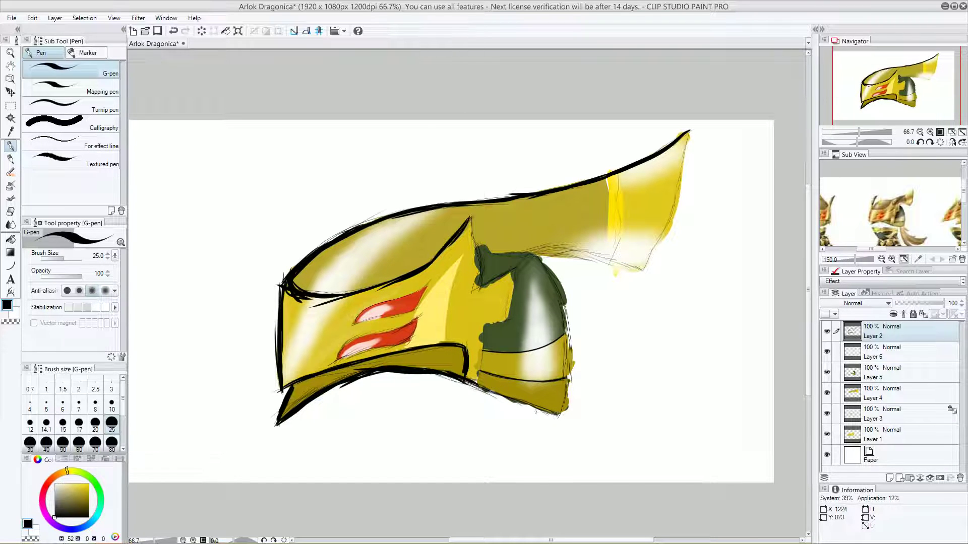
drag(463, 380, 568, 418)
mouse_move(537, 255)
mouse_down()
mouse_move(559, 288)
mouse_move(535, 255)
mouse_move(563, 302)
mouse_move(551, 283)
mouse_move(563, 324)
mouse_move(552, 274)
mouse_move(569, 342)
mouse_up()
key(ctrl+z)
key(ctrl+z)
drag(561, 305, 570, 372)
drag(564, 322, 569, 395)
drag(565, 337, 562, 418)
drag(569, 382, 560, 427)
- Ink the visor's jagged rear edge, from its peak through the notch and down to the lower rim
mouse_move(471, 294)
mouse_down()
mouse_move(522, 264)
mouse_move(506, 297)
mouse_up()
key(ctrl+z)
mouse_move(521, 264)
mouse_down()
mouse_move(501, 328)
mouse_move(507, 321)
mouse_move(484, 329)
mouse_move(478, 366)
mouse_up()
mouse_move(483, 333)
mouse_down()
mouse_move(480, 378)
mouse_move(477, 357)
mouse_up()
drag(468, 214, 482, 275)
mouse_move(472, 239)
mouse_down()
mouse_move(483, 284)
mouse_move(472, 295)
mouse_up()
drag(473, 248, 476, 268)
mouse_move(469, 226)
mouse_down()
mouse_move(475, 278)
mouse_move(472, 234)
mouse_up()
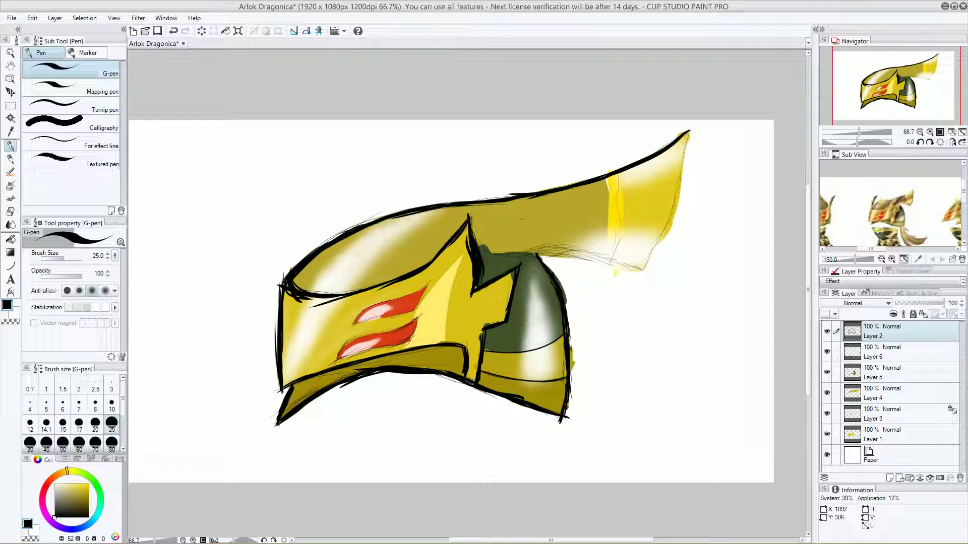
- Ink the horn tip's end edge and the horn's underside back to the rear section
drag(691, 132, 656, 242)
drag(676, 202, 644, 258)
mouse_move(657, 245)
mouse_down()
mouse_move(637, 272)
mouse_move(576, 252)
mouse_up()
mouse_move(639, 273)
mouse_down()
mouse_move(585, 254)
mouse_move(541, 255)
mouse_move(516, 268)
mouse_up()
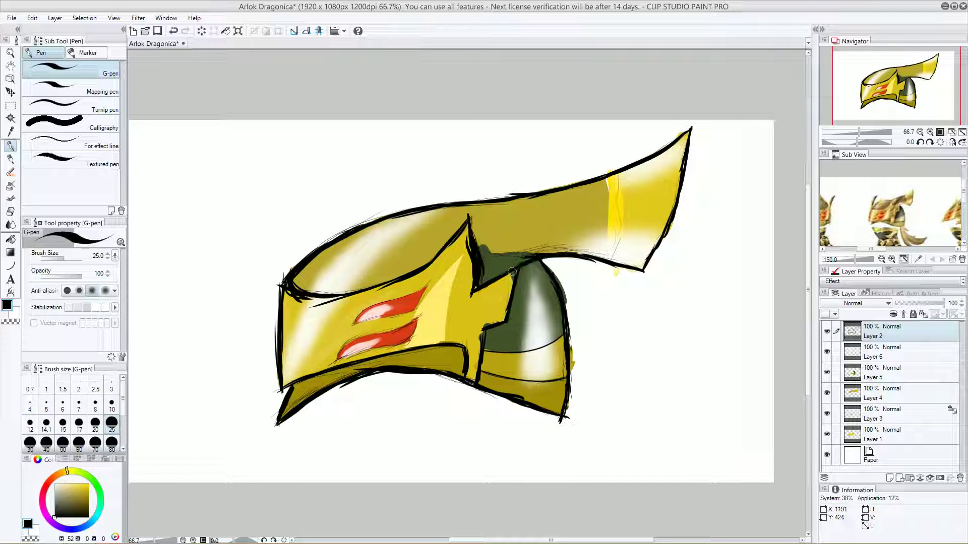
- Clean up stray lines along the dome and horn outline and the visor's front corner with the Hard eraser at size 30
click(10, 212)
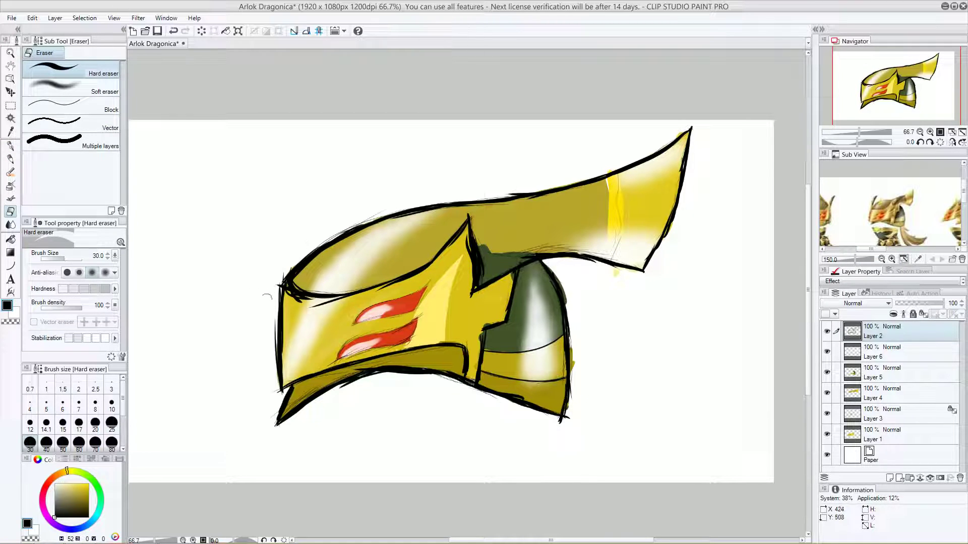
drag(284, 279, 274, 300)
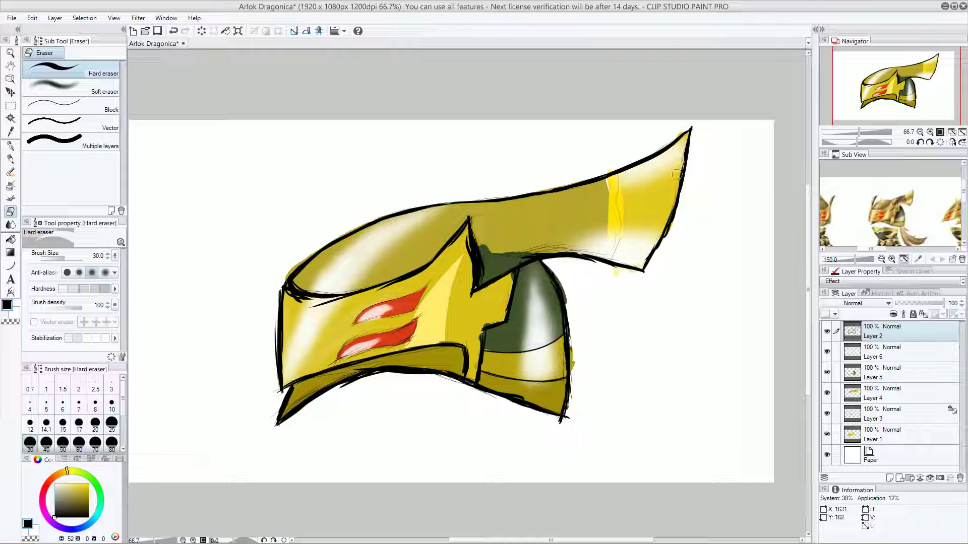
key(ctrl+z)
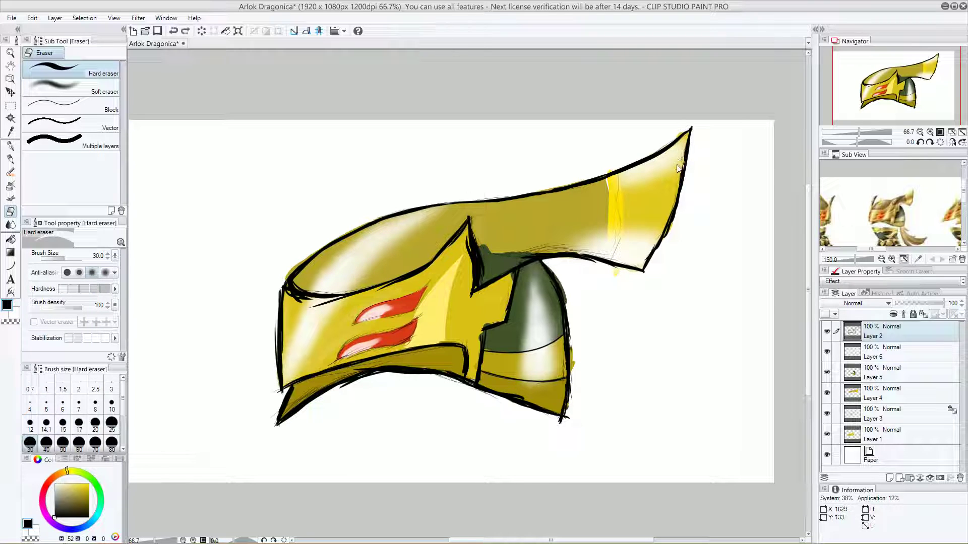
key(ctrl+y)
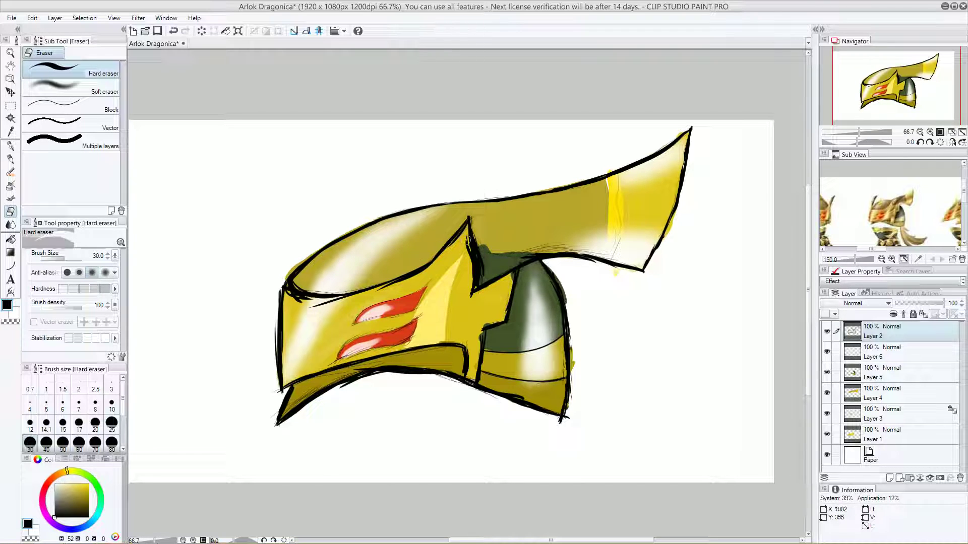
- Erase stray sketch lines beside the visor's peak and notch, along the horn's underside and over its bright yellow band
mouse_move(482, 240)
mouse_down()
mouse_move(477, 284)
mouse_move(482, 268)
mouse_move(464, 244)
mouse_up()
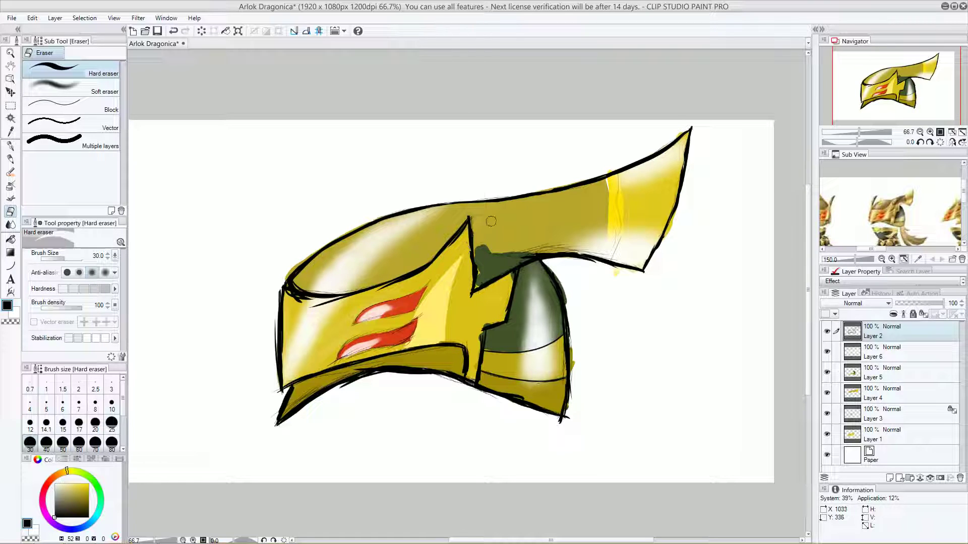
mouse_move(522, 240)
mouse_down()
mouse_move(483, 262)
mouse_move(483, 278)
mouse_move(512, 249)
mouse_move(529, 254)
mouse_move(516, 261)
mouse_up()
drag(503, 268, 577, 254)
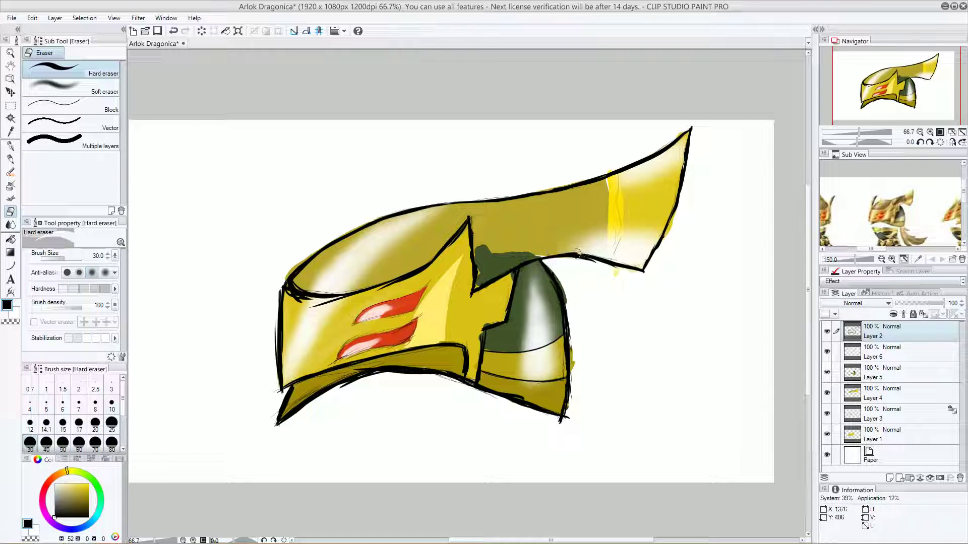
drag(560, 247, 586, 253)
drag(621, 228, 616, 242)
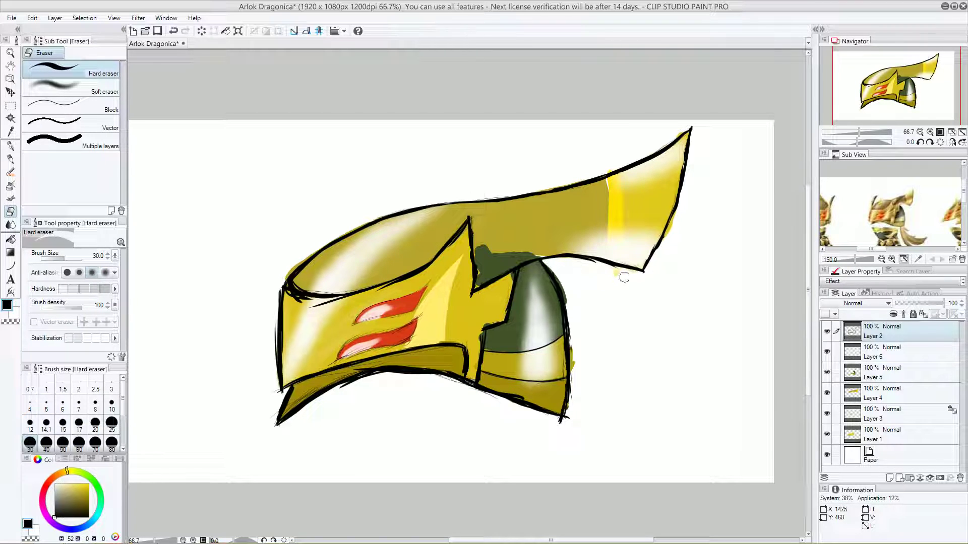
drag(604, 269, 585, 262)
key(ctrl+z)
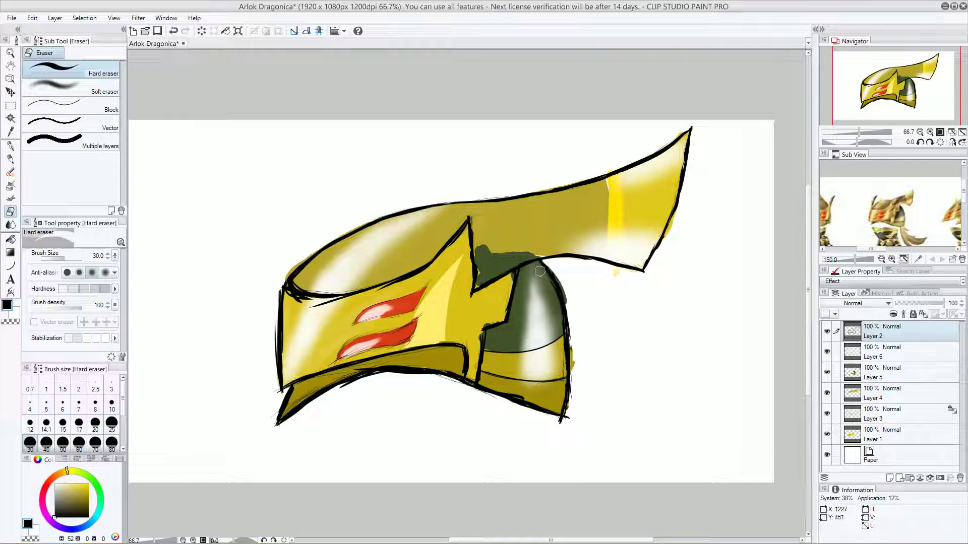
key(ctrl+z)
- Clean up the rear section's curved back edge and the underside of the lower rim with the Hard eraser
drag(547, 275, 559, 310)
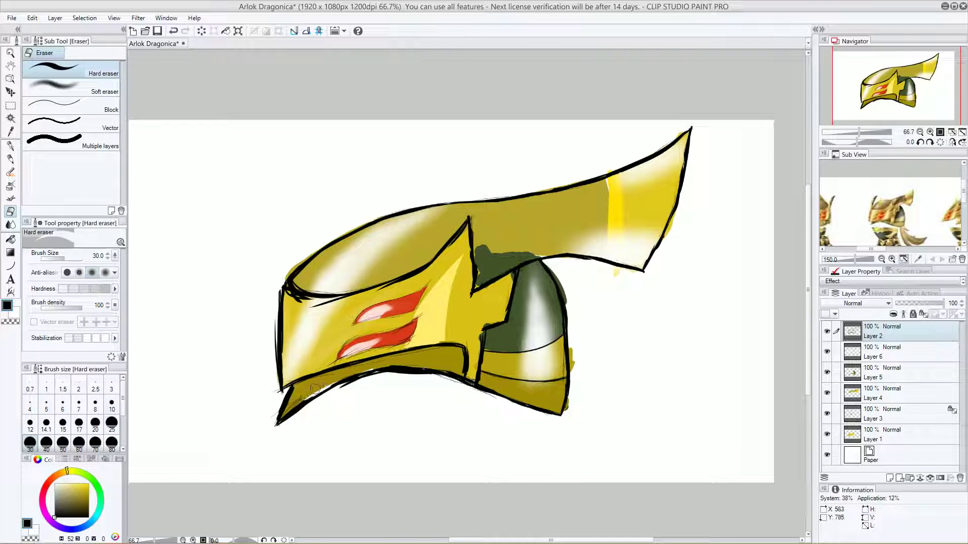
key(ctrl+z)
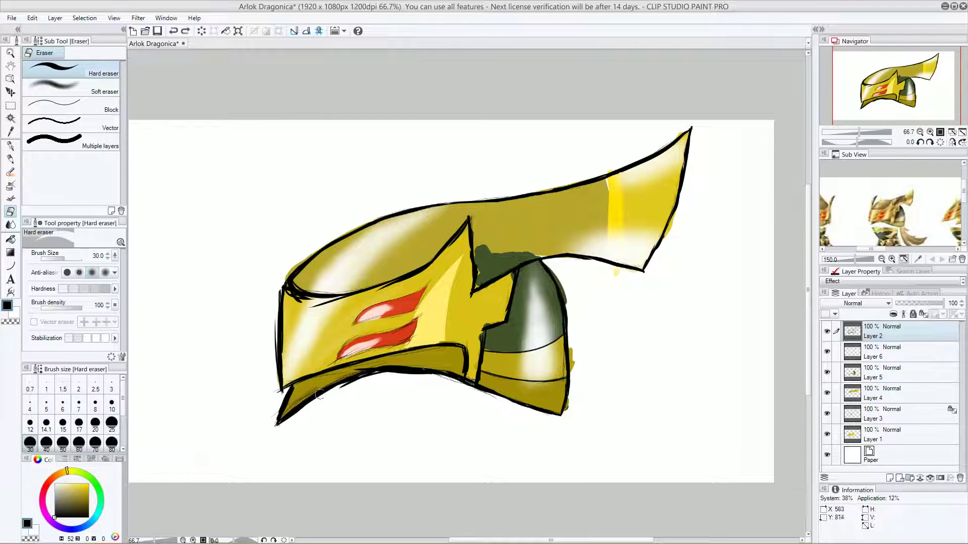
drag(404, 362, 407, 359)
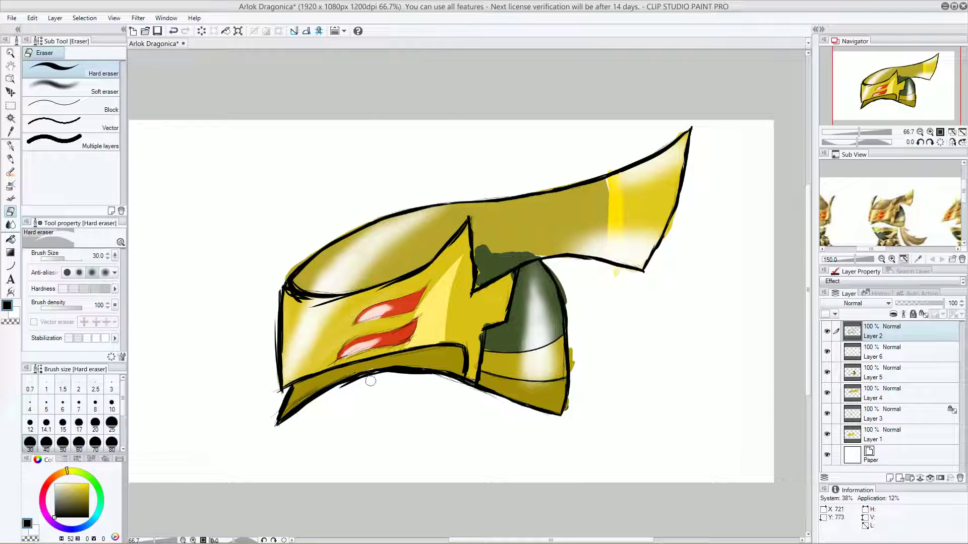
mouse_move(365, 380)
mouse_down()
mouse_move(447, 381)
mouse_move(416, 389)
mouse_move(430, 378)
mouse_move(439, 388)
mouse_move(388, 378)
mouse_move(438, 385)
mouse_move(392, 379)
mouse_move(410, 391)
mouse_move(428, 378)
mouse_move(457, 384)
mouse_up()
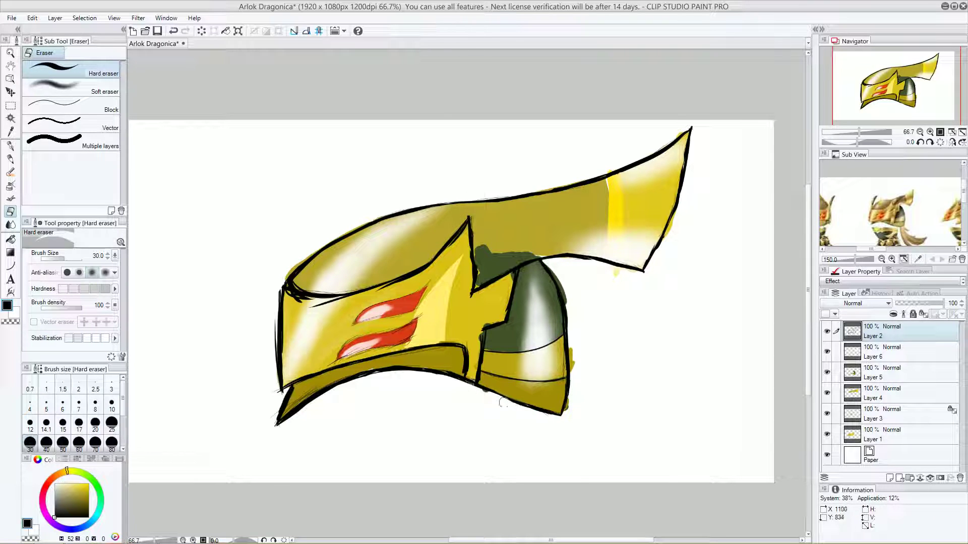
- Erase the ragged ends and stray marks around the tip of the visor's rear notch at 800% zoom
click(930, 132)
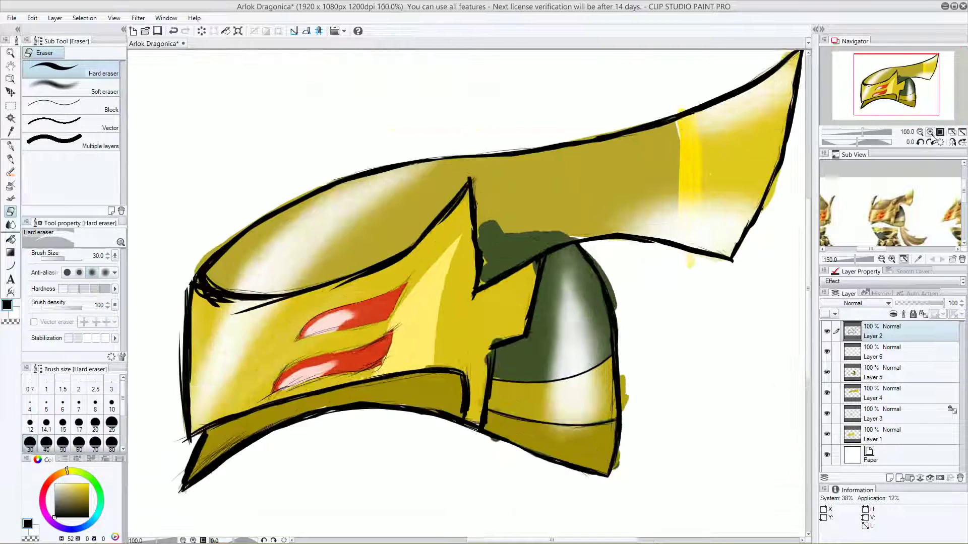
click(930, 132)
click(930, 132)
click(929, 132)
click(930, 132)
click(930, 132)
click(930, 132)
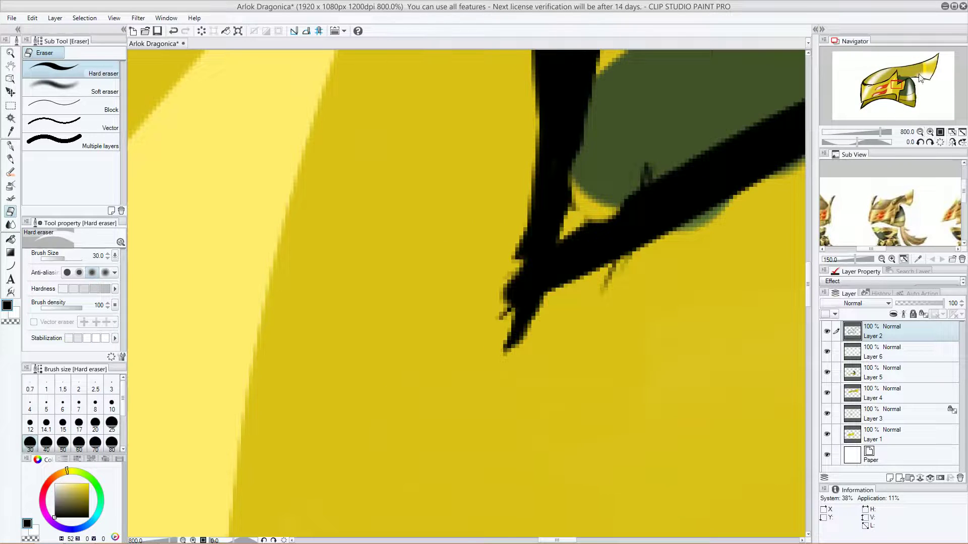
drag(897, 85, 897, 84)
mouse_move(440, 327)
mouse_down()
mouse_move(477, 342)
mouse_move(555, 327)
mouse_move(500, 352)
mouse_move(576, 312)
mouse_move(466, 367)
mouse_move(544, 337)
mouse_move(421, 392)
mouse_move(445, 232)
mouse_move(416, 291)
mouse_move(430, 301)
mouse_move(435, 264)
mouse_move(414, 366)
mouse_move(568, 177)
mouse_up()
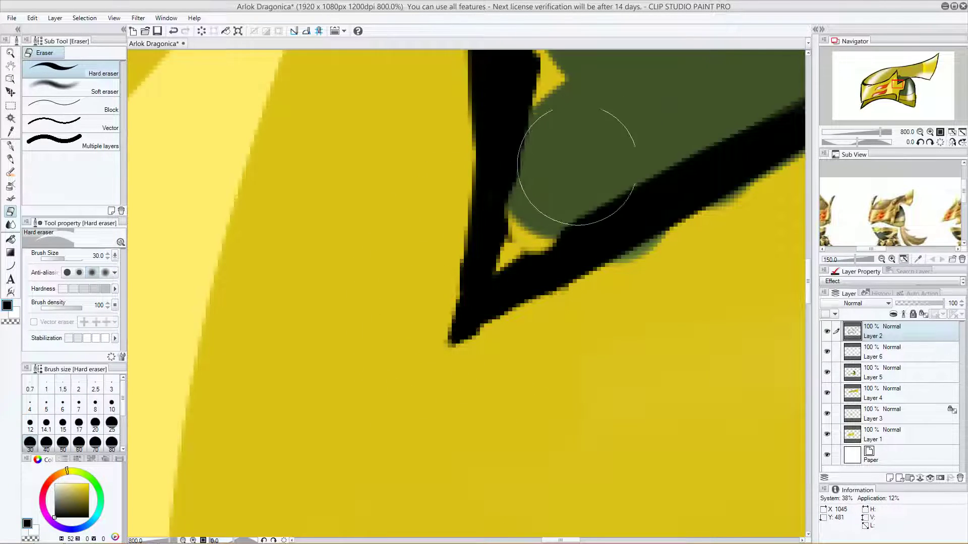
drag(530, 121, 464, 271)
drag(488, 153, 461, 252)
mouse_move(457, 311)
mouse_down()
mouse_move(450, 282)
mouse_move(449, 371)
mouse_move(423, 407)
mouse_move(426, 367)
mouse_up()
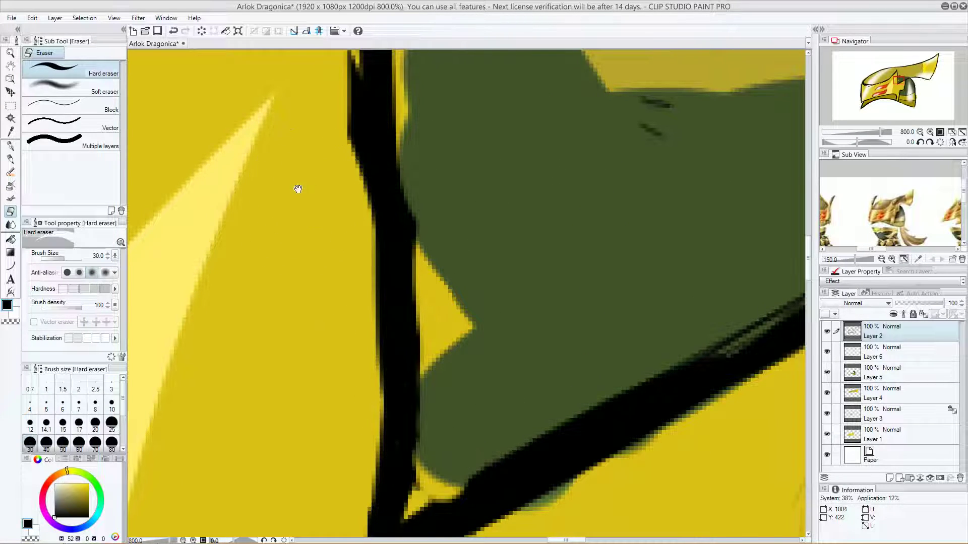
- Smooth both sides of the black line running from the visor's notch up towards its peak
drag(303, 189, 278, 340)
mouse_move(300, 307)
mouse_down()
mouse_move(319, 324)
mouse_move(346, 324)
mouse_move(337, 364)
mouse_up()
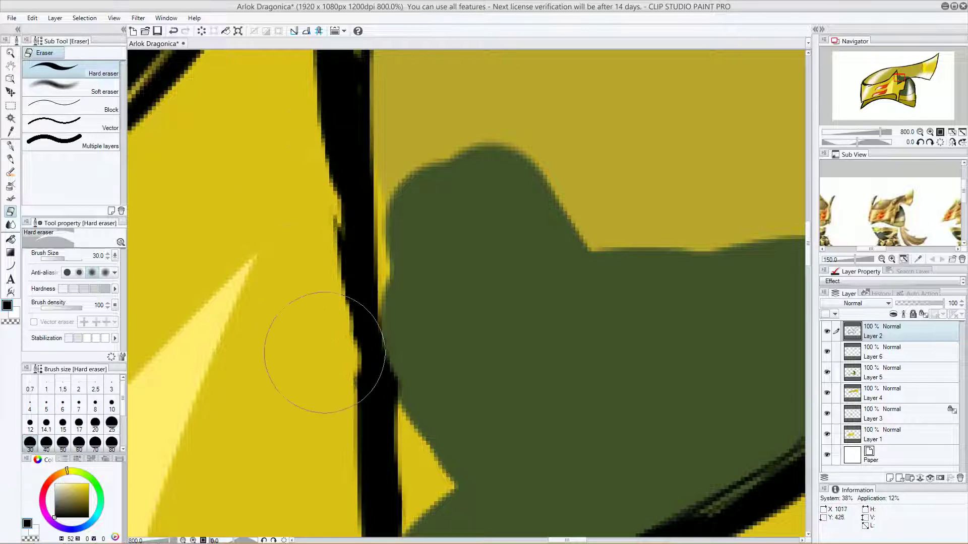
drag(406, 354, 418, 398)
drag(291, 186, 304, 368)
drag(436, 117, 432, 257)
drag(387, 126, 403, 244)
- Trim the visor's peak to a clean point and erase the stray lines on both sides of it
mouse_move(391, 108)
mouse_down()
mouse_move(382, 176)
mouse_move(431, 344)
mouse_move(408, 338)
mouse_move(411, 421)
mouse_move(377, 254)
mouse_move(385, 389)
mouse_up()
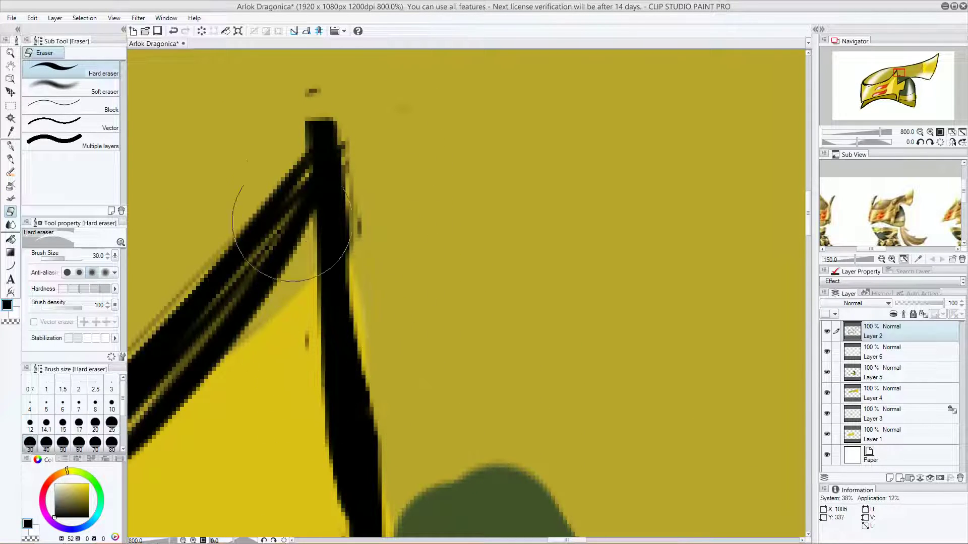
mouse_move(229, 160)
mouse_down()
mouse_move(338, 118)
mouse_move(276, 118)
mouse_move(289, 114)
mouse_move(430, 114)
mouse_move(342, 194)
mouse_move(432, 83)
mouse_up()
mouse_move(312, 363)
mouse_down()
mouse_move(270, 400)
mouse_move(281, 410)
mouse_move(249, 443)
mouse_move(225, 451)
mouse_move(414, 187)
mouse_move(363, 242)
mouse_move(422, 162)
mouse_move(389, 205)
mouse_move(423, 121)
mouse_move(369, 166)
mouse_move(432, 104)
mouse_move(346, 196)
mouse_move(277, 248)
mouse_move(229, 307)
mouse_up()
mouse_move(534, 190)
mouse_down()
mouse_move(506, 190)
mouse_move(507, 226)
mouse_move(474, 100)
mouse_move(511, 267)
mouse_move(487, 153)
mouse_move(489, 250)
mouse_up()
drag(463, 338, 455, 177)
mouse_move(483, 134)
mouse_down()
mouse_move(516, 276)
mouse_move(518, 345)
mouse_move(411, 274)
mouse_move(399, 219)
mouse_move(421, 119)
mouse_up()
key(ctrl+z)
drag(394, 246, 434, 148)
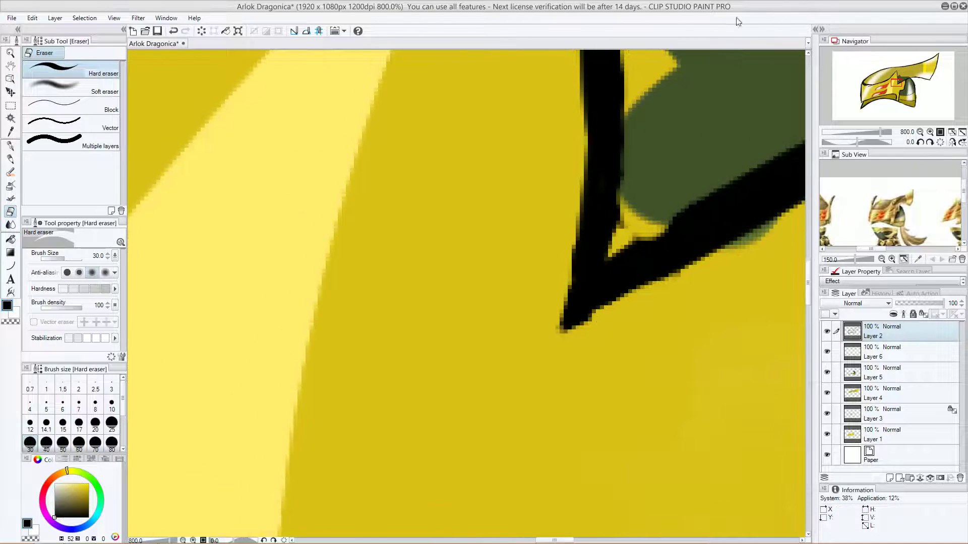
- Clean up the visor's stepped rear edge below the notch and the lower rim's rear end at 150% zoom
click(920, 132)
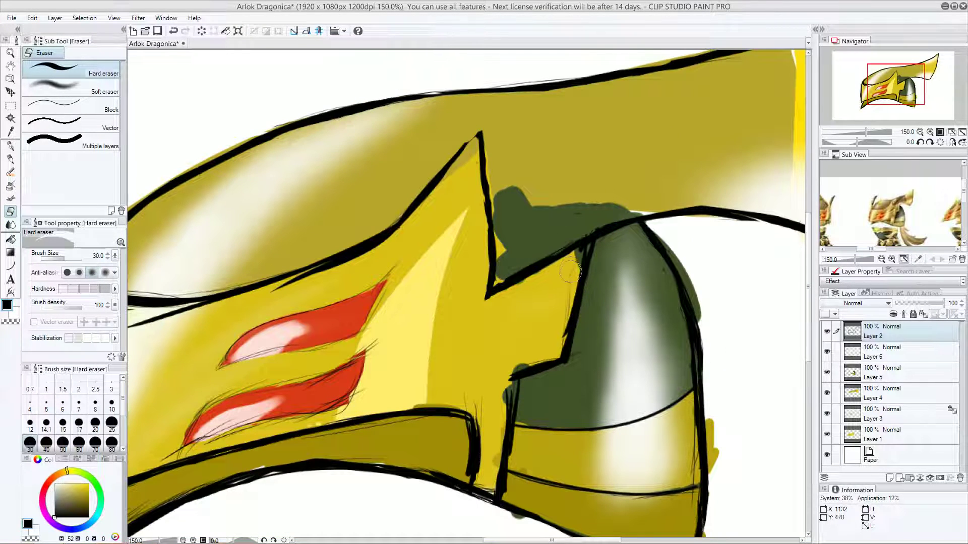
mouse_move(559, 260)
mouse_down()
mouse_move(564, 267)
mouse_move(584, 247)
mouse_move(570, 280)
mouse_up()
mouse_move(561, 331)
mouse_down()
mouse_move(567, 335)
mouse_move(555, 335)
mouse_up()
mouse_move(483, 411)
mouse_down()
mouse_move(466, 386)
mouse_move(487, 431)
mouse_move(483, 476)
mouse_move(483, 466)
mouse_move(465, 456)
mouse_up()
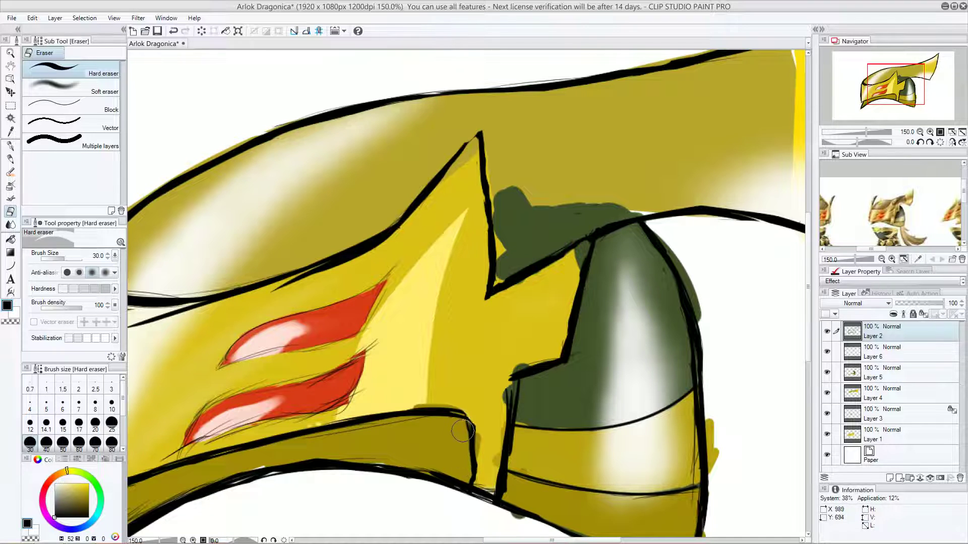
drag(507, 429, 503, 368)
mouse_move(503, 411)
mouse_down()
mouse_move(510, 366)
mouse_move(496, 469)
mouse_up()
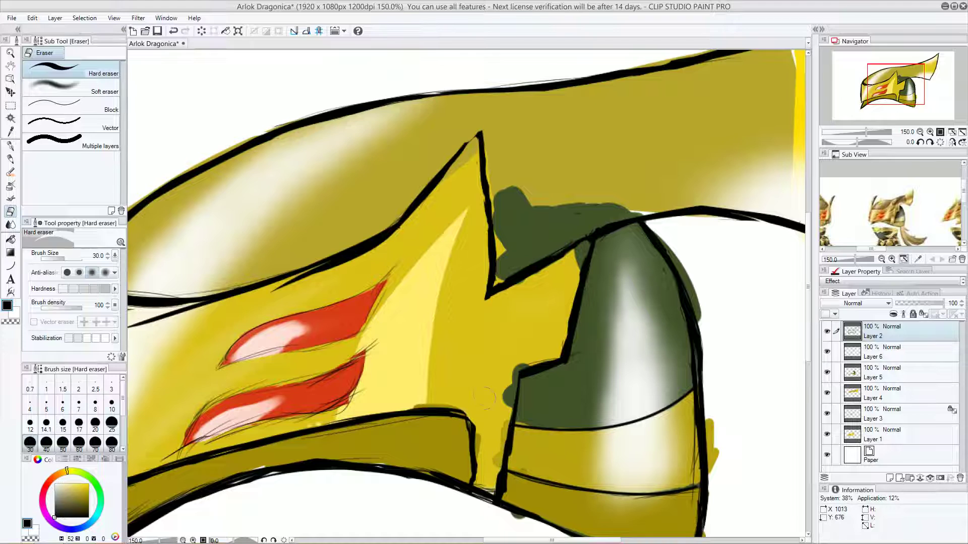
drag(486, 406, 529, 361)
- Erase stray lines along the lower rim's bottom contour, its pointed front tip and its short front edge
mouse_move(575, 249)
mouse_down()
mouse_move(691, 234)
mouse_move(757, 153)
mouse_up()
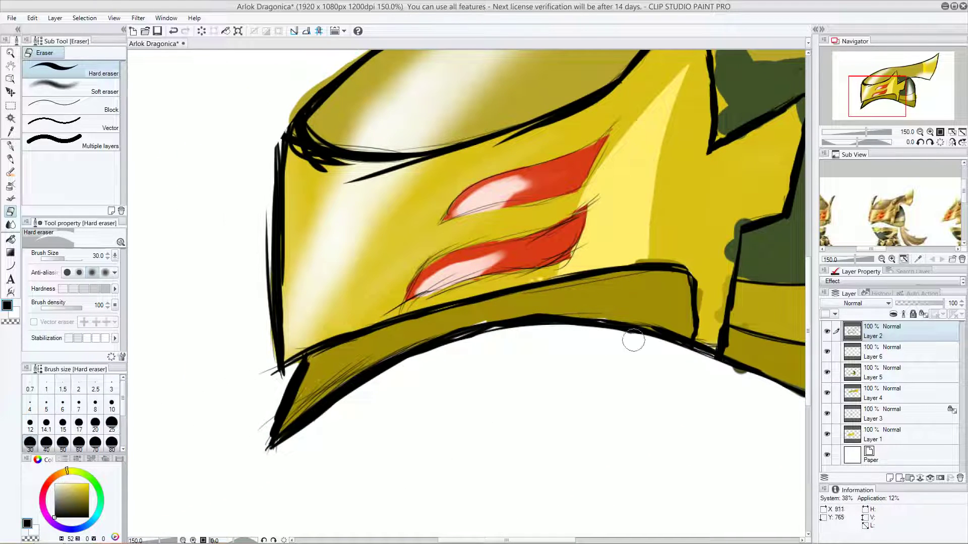
mouse_move(544, 330)
mouse_down()
mouse_move(461, 343)
mouse_move(537, 326)
mouse_move(444, 350)
mouse_move(539, 329)
mouse_move(403, 365)
mouse_move(488, 338)
mouse_move(419, 363)
mouse_up()
key(ctrl+z)
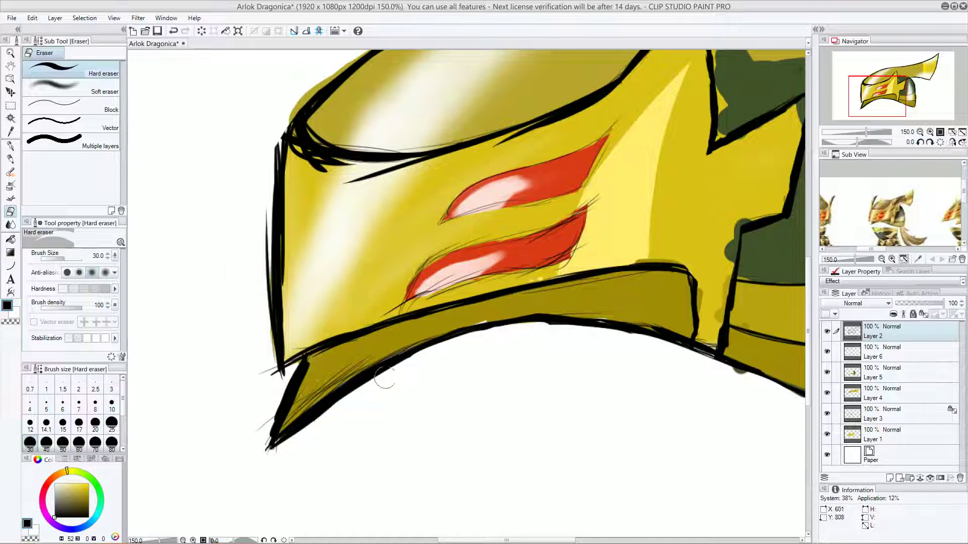
mouse_move(300, 432)
mouse_down()
mouse_move(282, 449)
mouse_move(398, 376)
mouse_move(242, 481)
mouse_up()
mouse_move(277, 420)
mouse_down()
mouse_move(259, 451)
mouse_move(285, 395)
mouse_move(260, 455)
mouse_move(287, 388)
mouse_move(260, 459)
mouse_move(287, 385)
mouse_move(271, 424)
mouse_up()
mouse_move(292, 379)
mouse_down()
mouse_move(306, 358)
mouse_move(300, 370)
mouse_move(323, 357)
mouse_move(372, 355)
mouse_move(331, 385)
mouse_move(315, 385)
mouse_move(286, 419)
mouse_move(340, 378)
mouse_move(281, 427)
mouse_move(313, 397)
mouse_move(313, 386)
mouse_move(300, 399)
mouse_move(318, 377)
mouse_up()
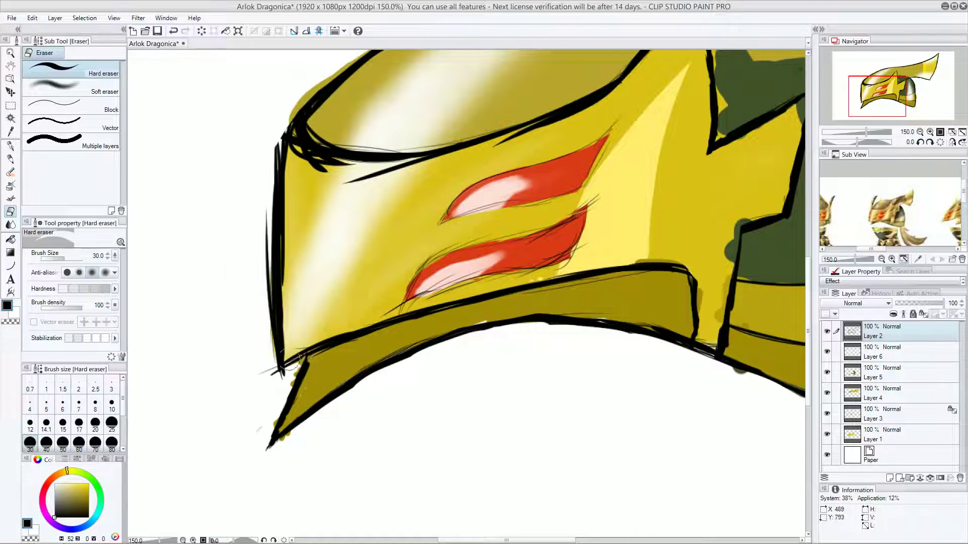
- Thin the visor's front edge to a single line and clean up the tangled strokes at its upper corner
mouse_move(263, 229)
mouse_down()
mouse_move(260, 290)
mouse_move(264, 245)
mouse_move(265, 349)
mouse_move(274, 371)
mouse_move(262, 350)
mouse_up()
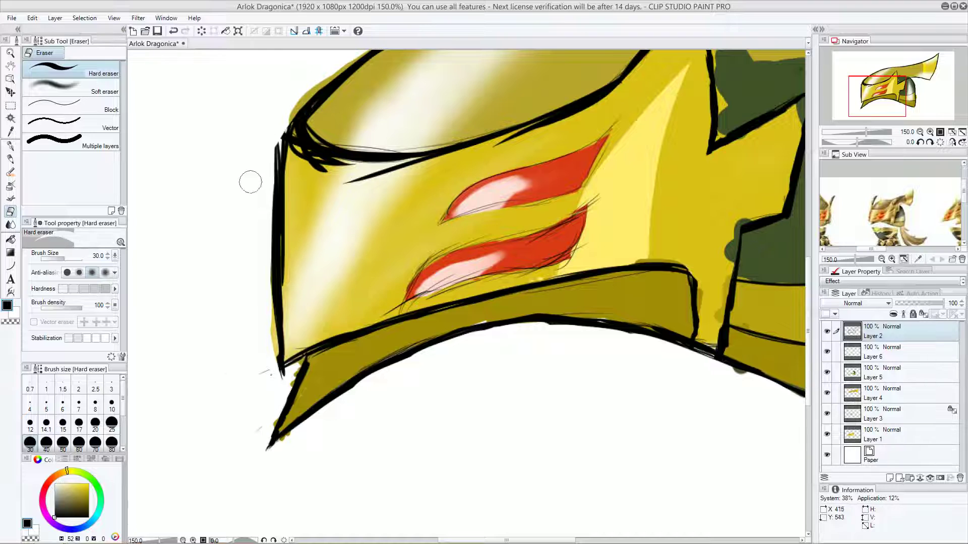
mouse_move(290, 297)
mouse_down()
mouse_move(285, 181)
mouse_move(282, 161)
mouse_move(283, 172)
mouse_move(264, 156)
mouse_move(272, 154)
mouse_up()
drag(345, 163, 298, 151)
mouse_move(342, 119)
mouse_down()
mouse_move(320, 134)
mouse_move(299, 130)
mouse_move(330, 142)
mouse_move(297, 133)
mouse_move(374, 145)
mouse_move(402, 133)
mouse_up()
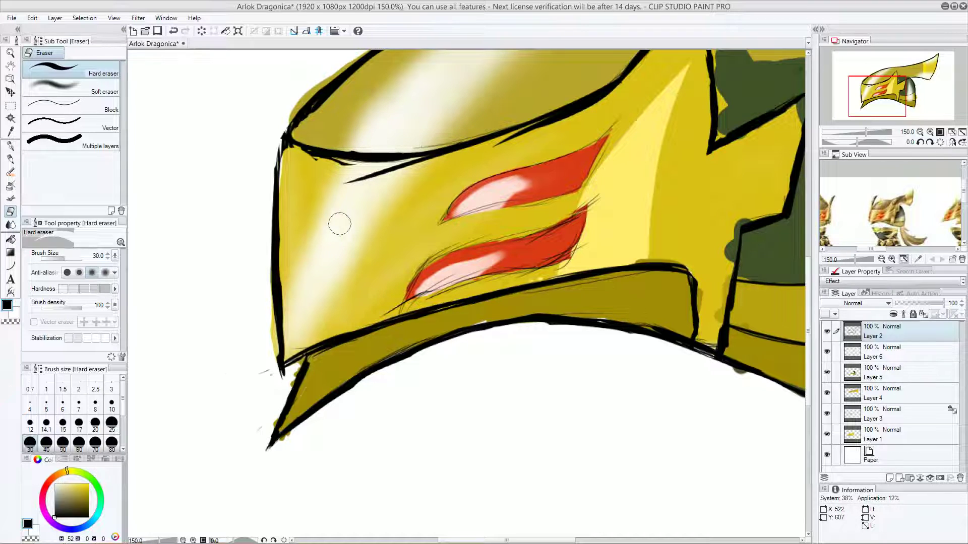
- Erase the doubled strokes under the dome's lower edge to leave one clean line between dome and visor
mouse_move(343, 180)
mouse_down()
mouse_move(429, 166)
mouse_move(411, 156)
mouse_move(418, 159)
mouse_up()
mouse_move(506, 146)
mouse_down()
mouse_move(558, 132)
mouse_move(515, 137)
mouse_move(571, 123)
mouse_move(624, 91)
mouse_move(510, 136)
mouse_up()
mouse_move(389, 171)
mouse_down()
mouse_move(420, 170)
mouse_move(298, 157)
mouse_move(401, 162)
mouse_up()
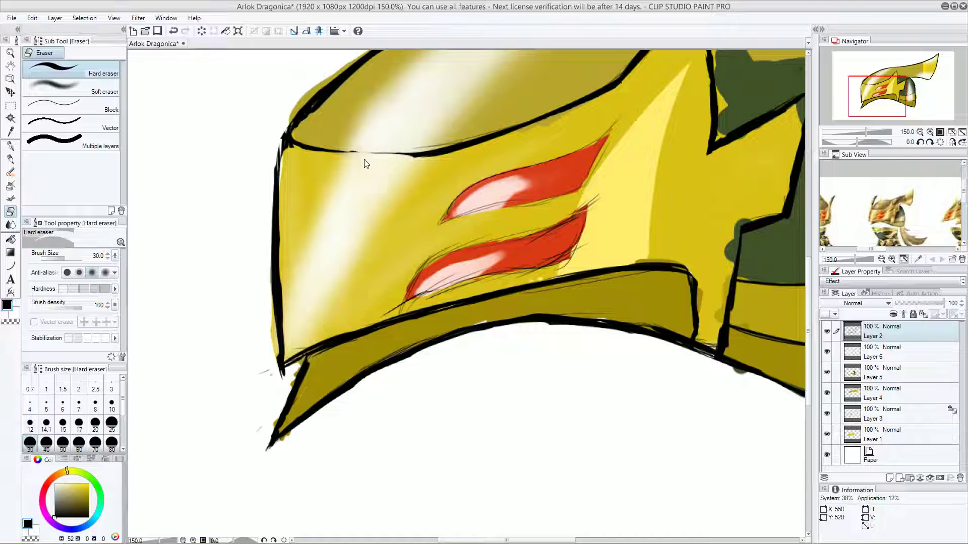
key(ctrl+z)
key(ctrl+z)
mouse_move(303, 152)
mouse_down()
mouse_move(401, 158)
mouse_move(352, 162)
mouse_move(297, 148)
mouse_move(424, 170)
mouse_up()
drag(587, 77, 294, 177)
- Outline the two red flame markings on the visor in black with the G-pen at size 25
click(920, 132)
click(920, 133)
click(919, 132)
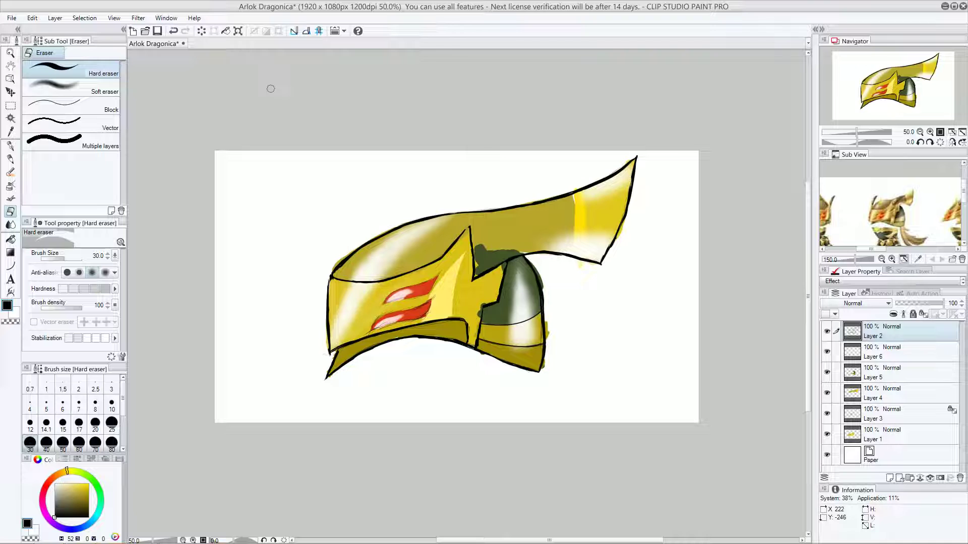
click(10, 146)
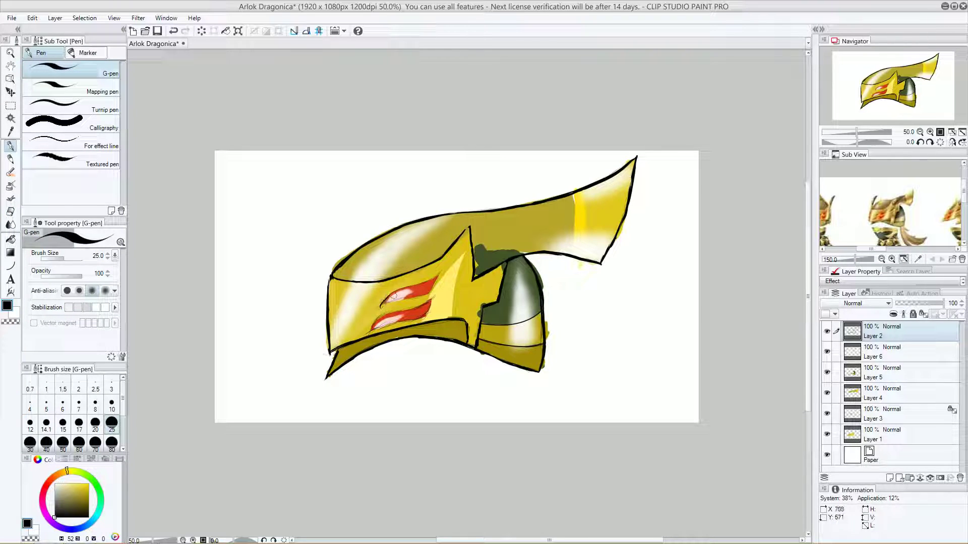
mouse_move(393, 295)
mouse_down()
mouse_move(386, 303)
mouse_move(442, 275)
mouse_move(429, 295)
mouse_move(383, 306)
mouse_move(427, 298)
mouse_up()
mouse_move(370, 334)
mouse_down()
mouse_move(440, 297)
mouse_move(423, 318)
mouse_move(386, 329)
mouse_up()
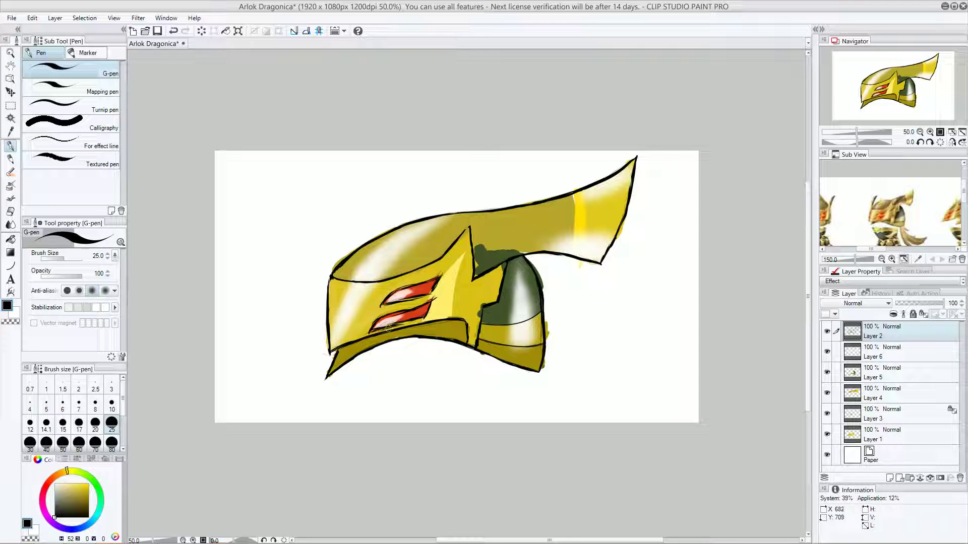